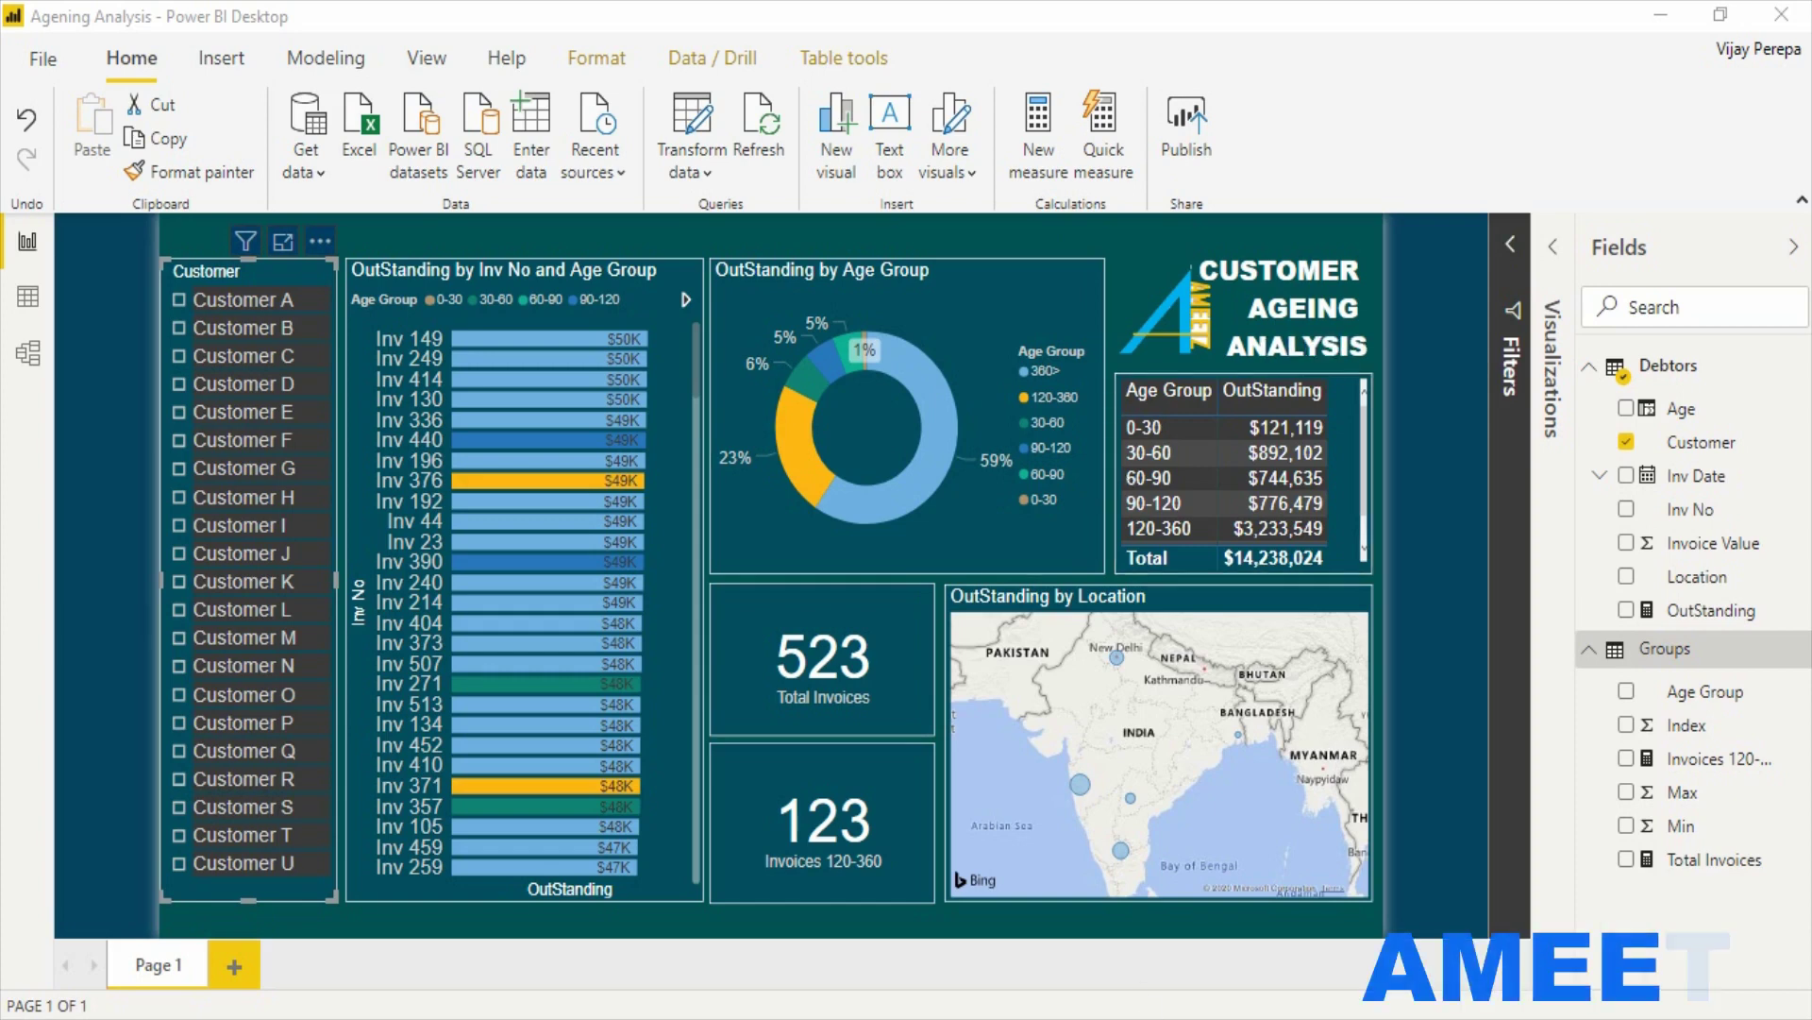
Clear the Customer slicer, review the debtors.xlsx invoice table, then return to the untitled Power BI file.
{"action": "left_click", "coordinate": [1101, 472]}
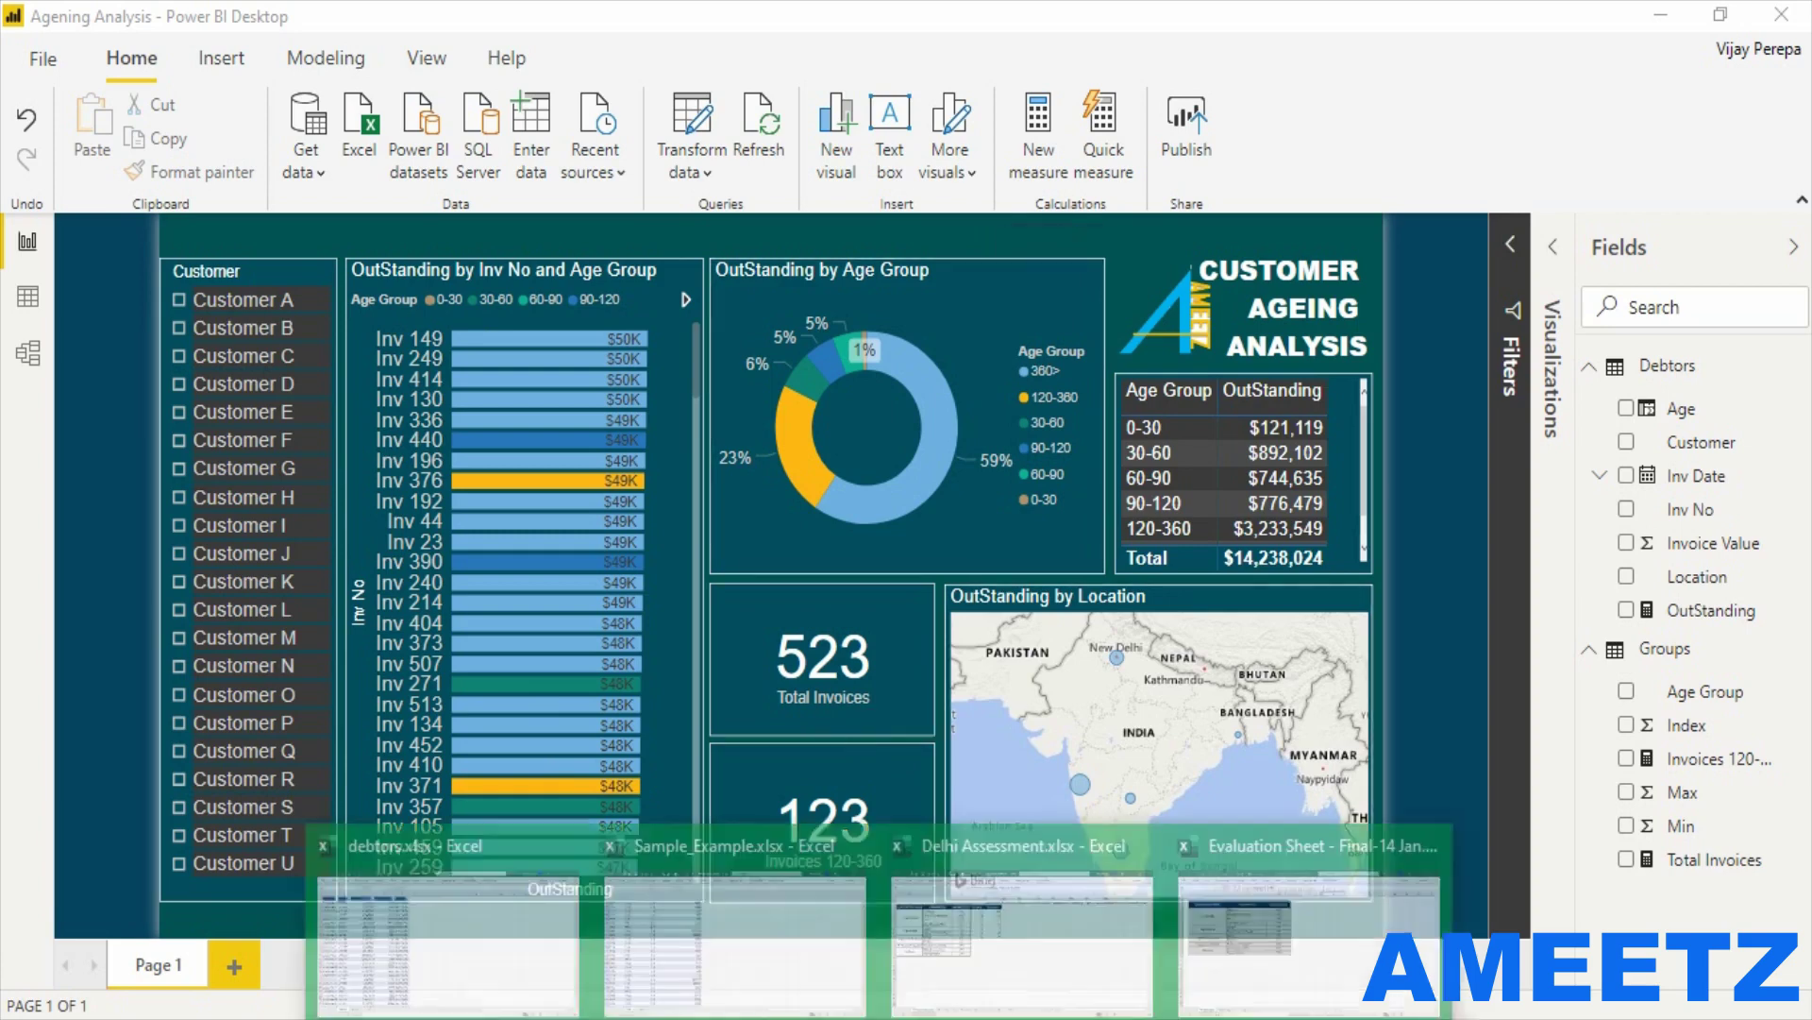
{"action": "left_click", "coordinate": [543, 948]}
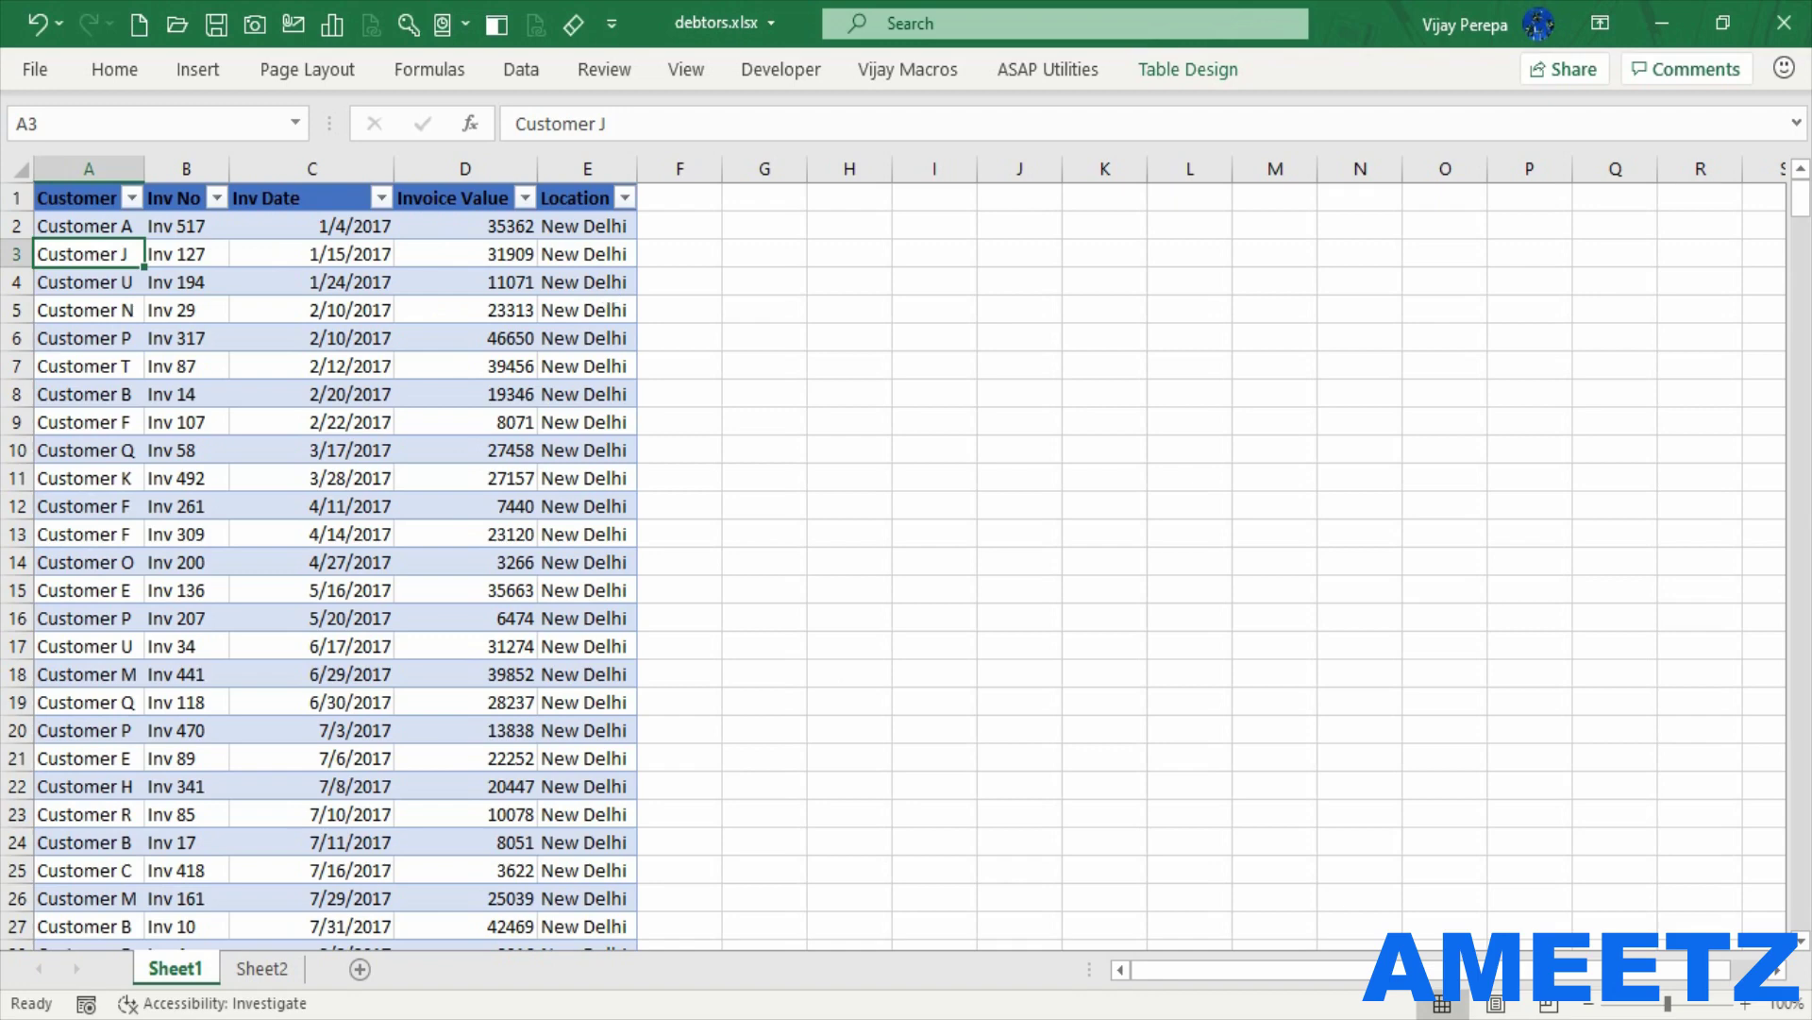
{"action": "left_click", "coordinate": [1188, 422]}
{"action": "mouse_move", "coordinate": [1326, 1008]}
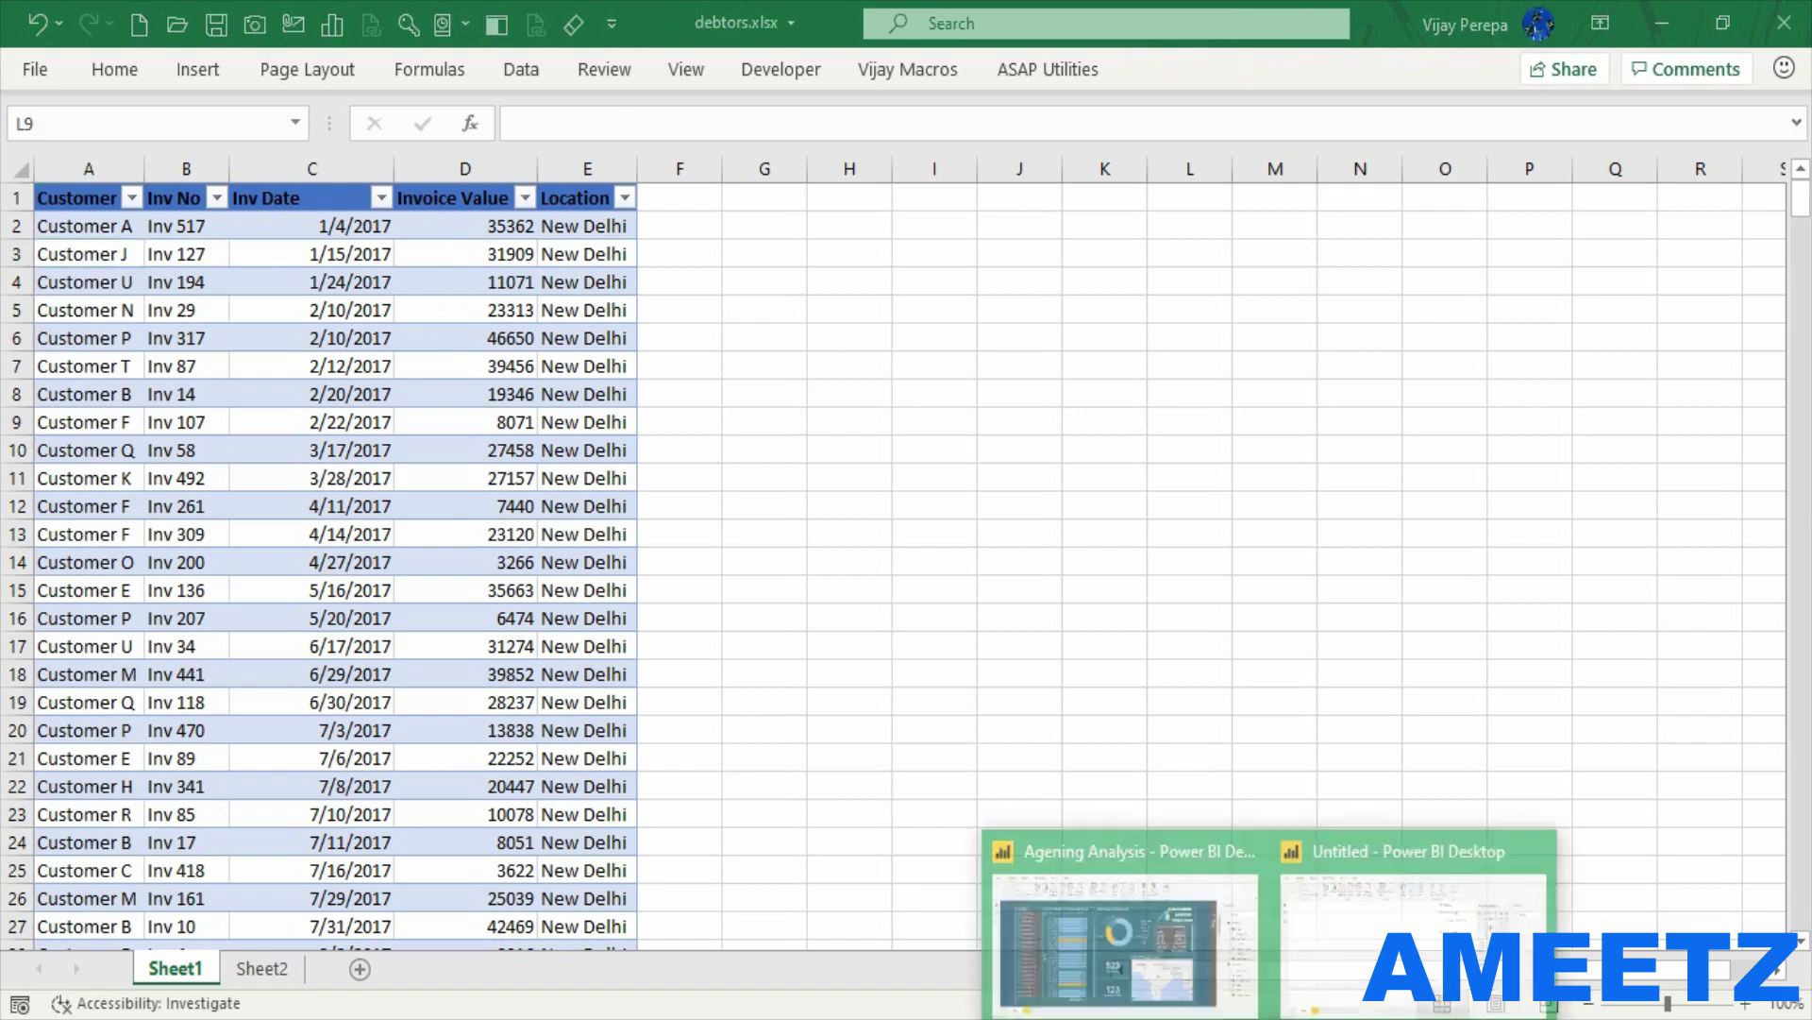
{"action": "left_click", "coordinate": [1345, 958]}
In Power Query, add debtors.xlsx as a new Excel workbook source.
{"action": "left_click", "coordinate": [671, 169]}
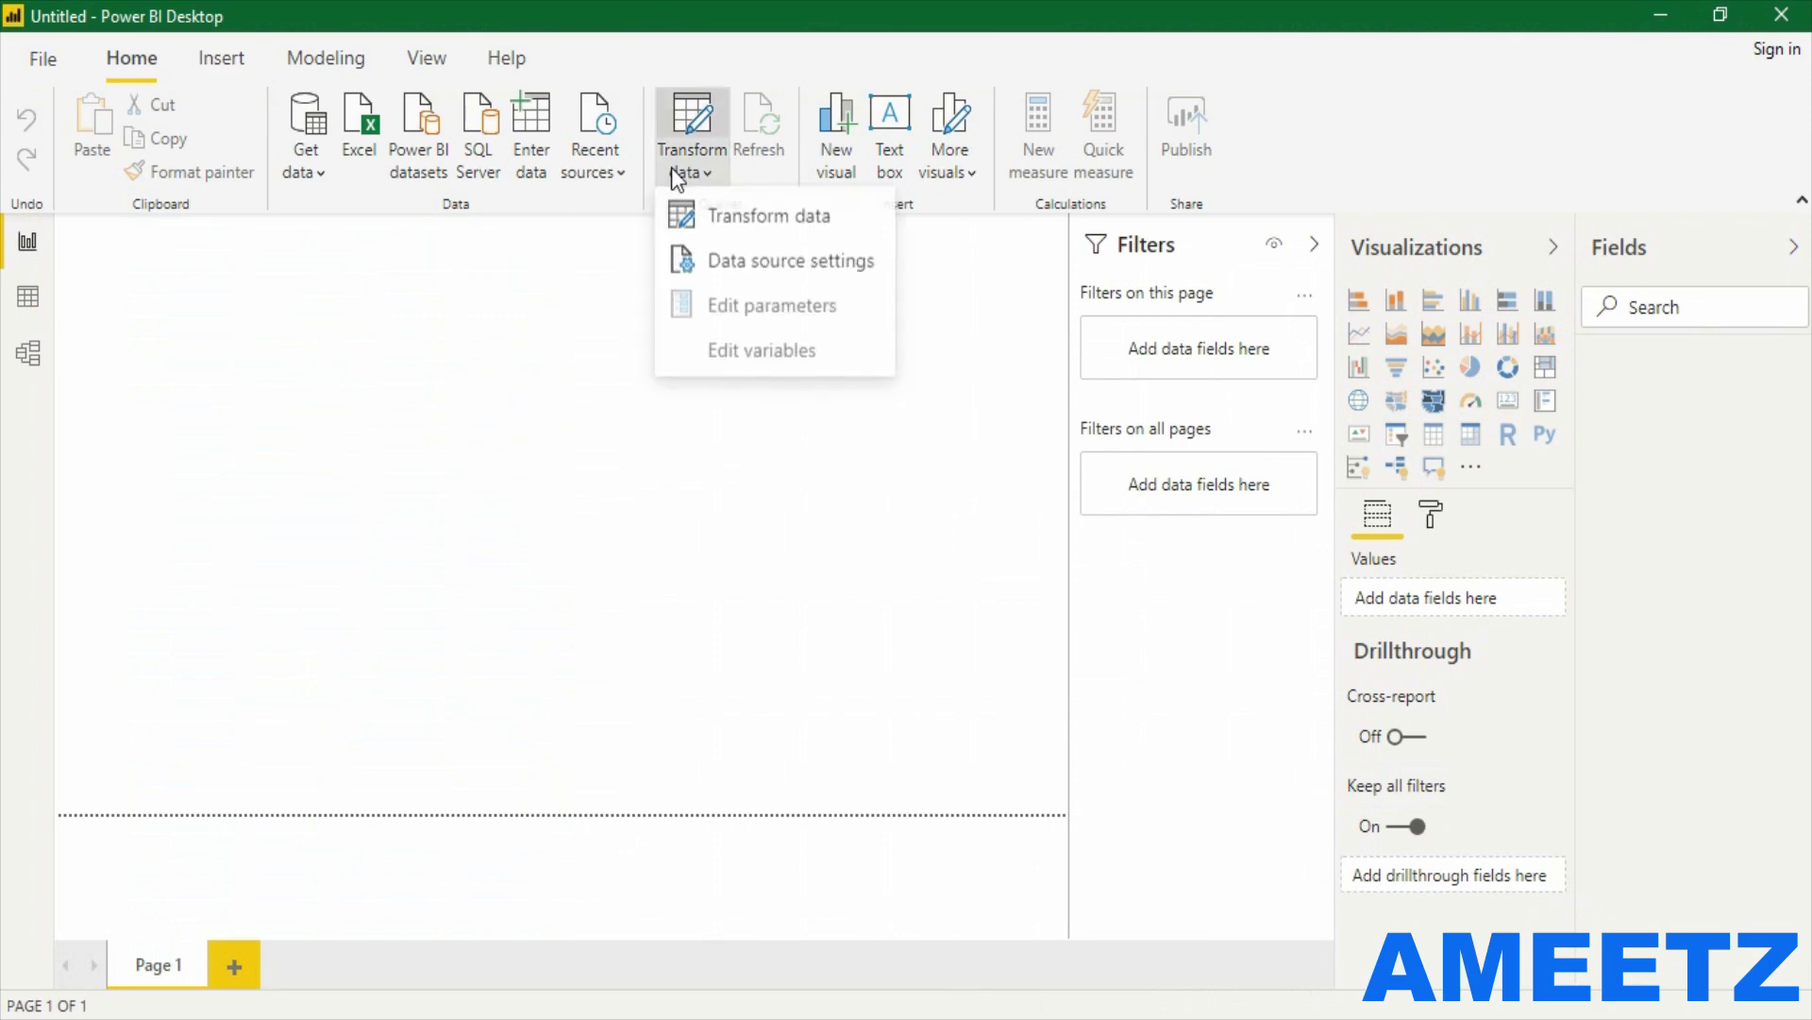
{"action": "left_click", "coordinate": [708, 222]}
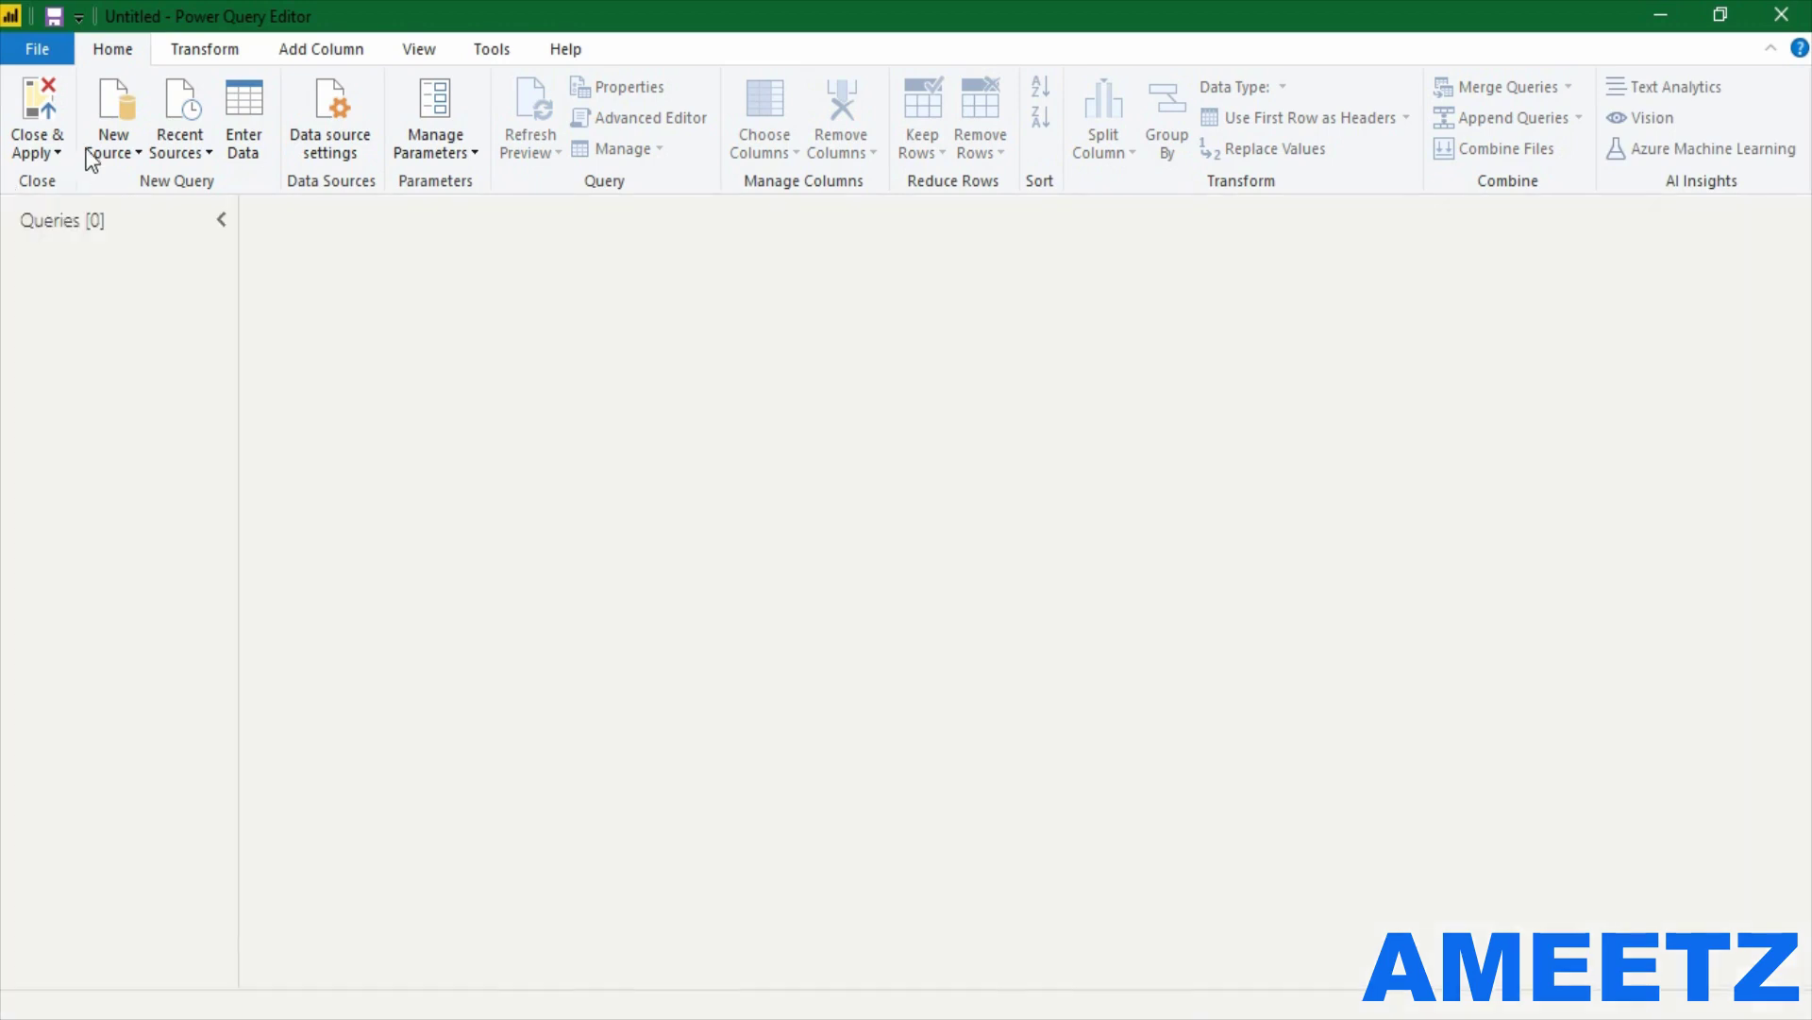
{"action": "left_click", "coordinate": [90, 149]}
{"action": "left_click", "coordinate": [90, 150]}
{"action": "left_click", "coordinate": [90, 149]}
{"action": "left_click", "coordinate": [145, 227]}
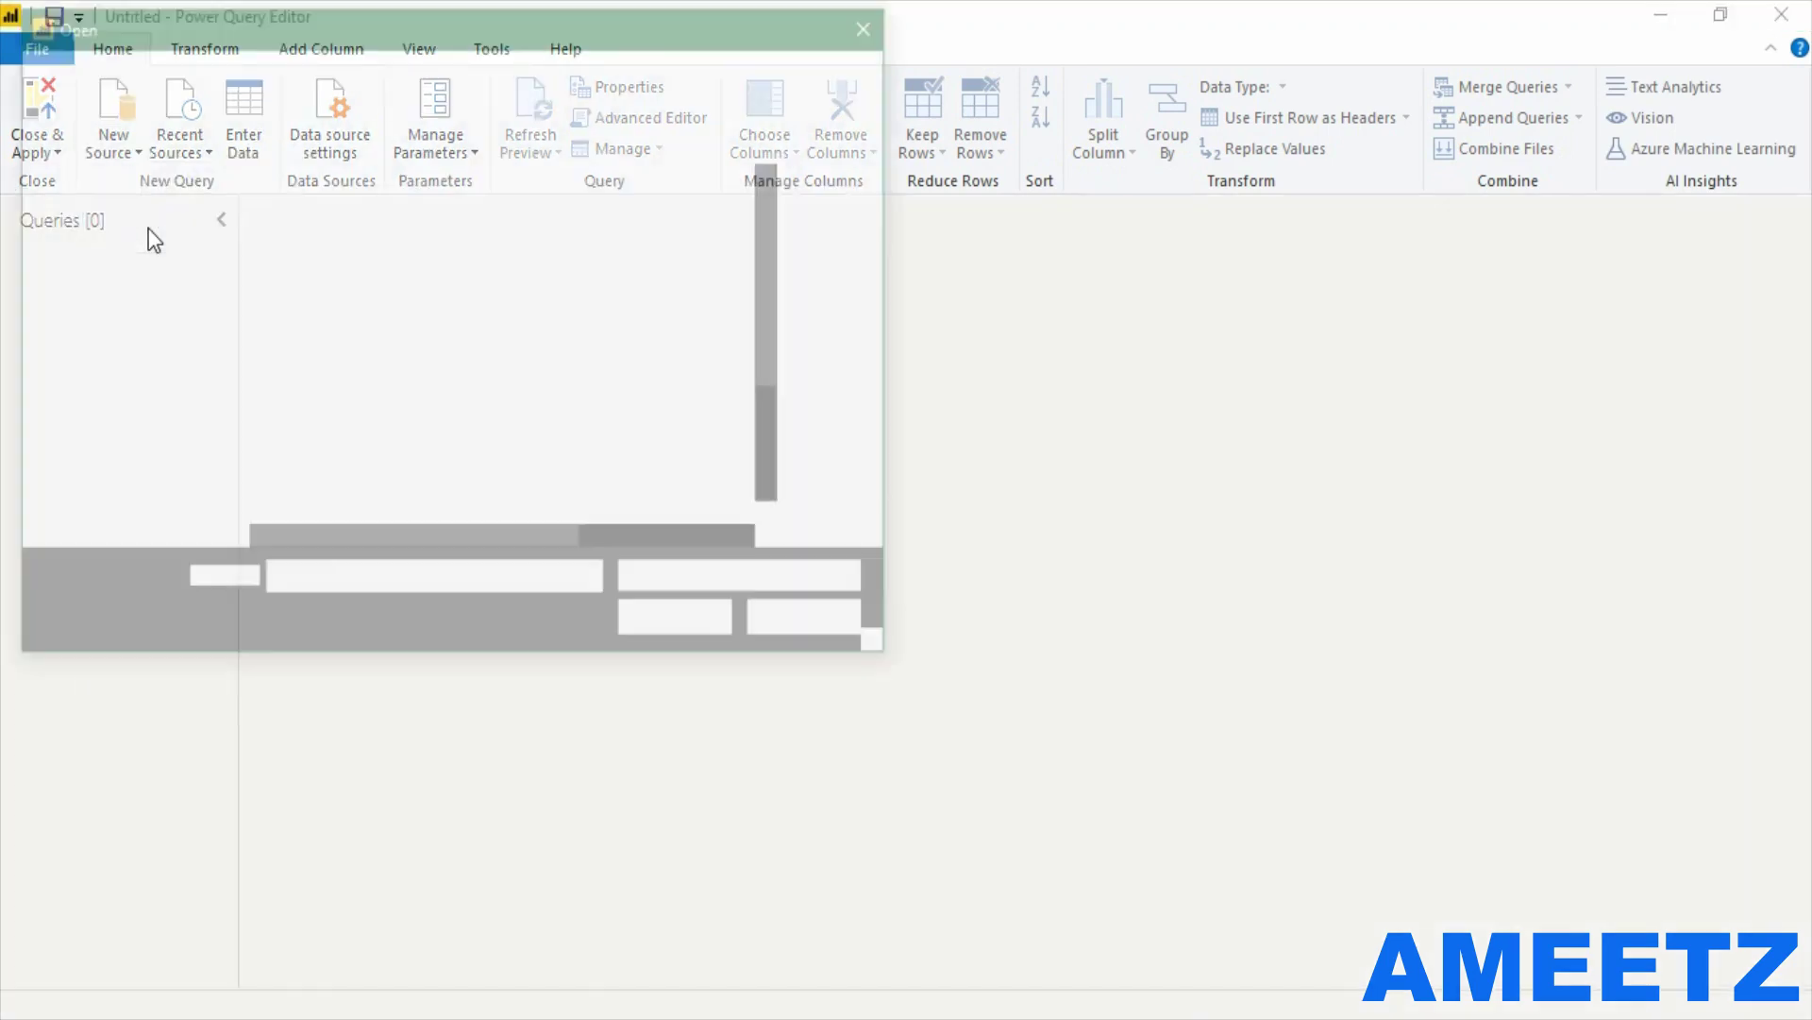
{"action": "left_click", "coordinate": [272, 197]}
{"action": "double_click", "coordinate": [274, 196]}
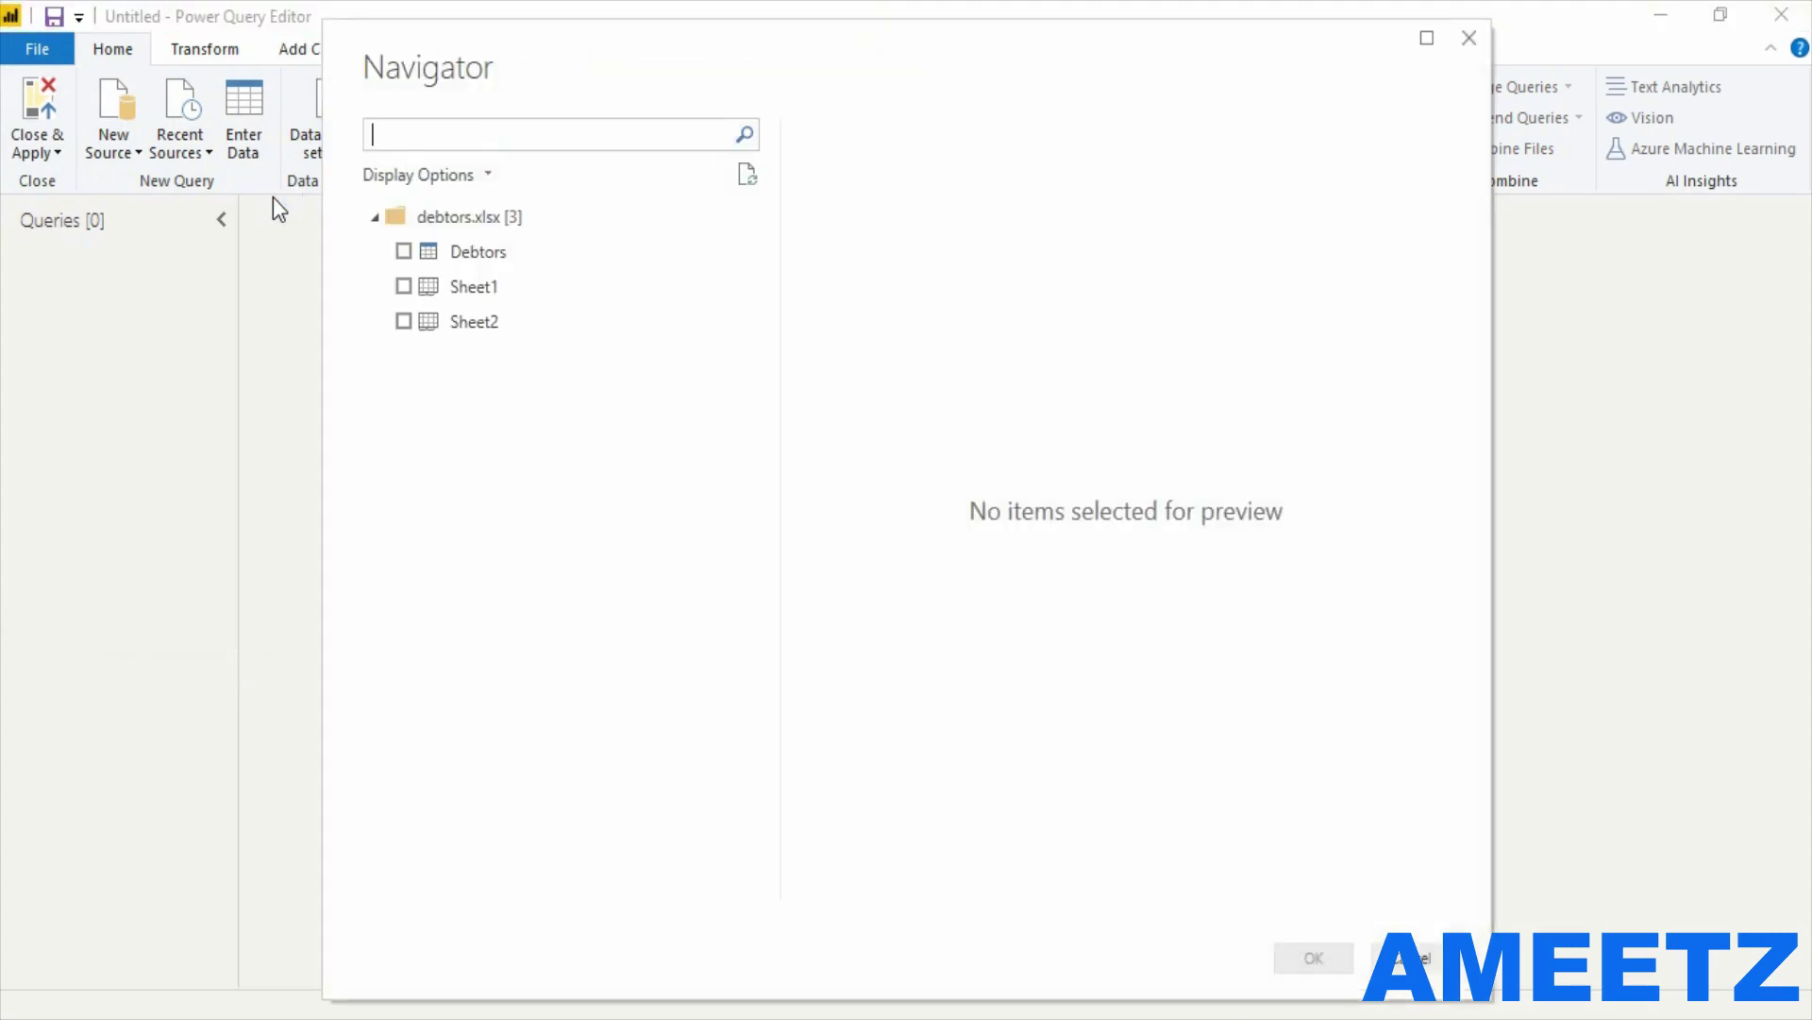
Load the Debtors table, apply the query and view its 523 rows in Data view.
{"action": "left_click", "coordinate": [403, 253]}
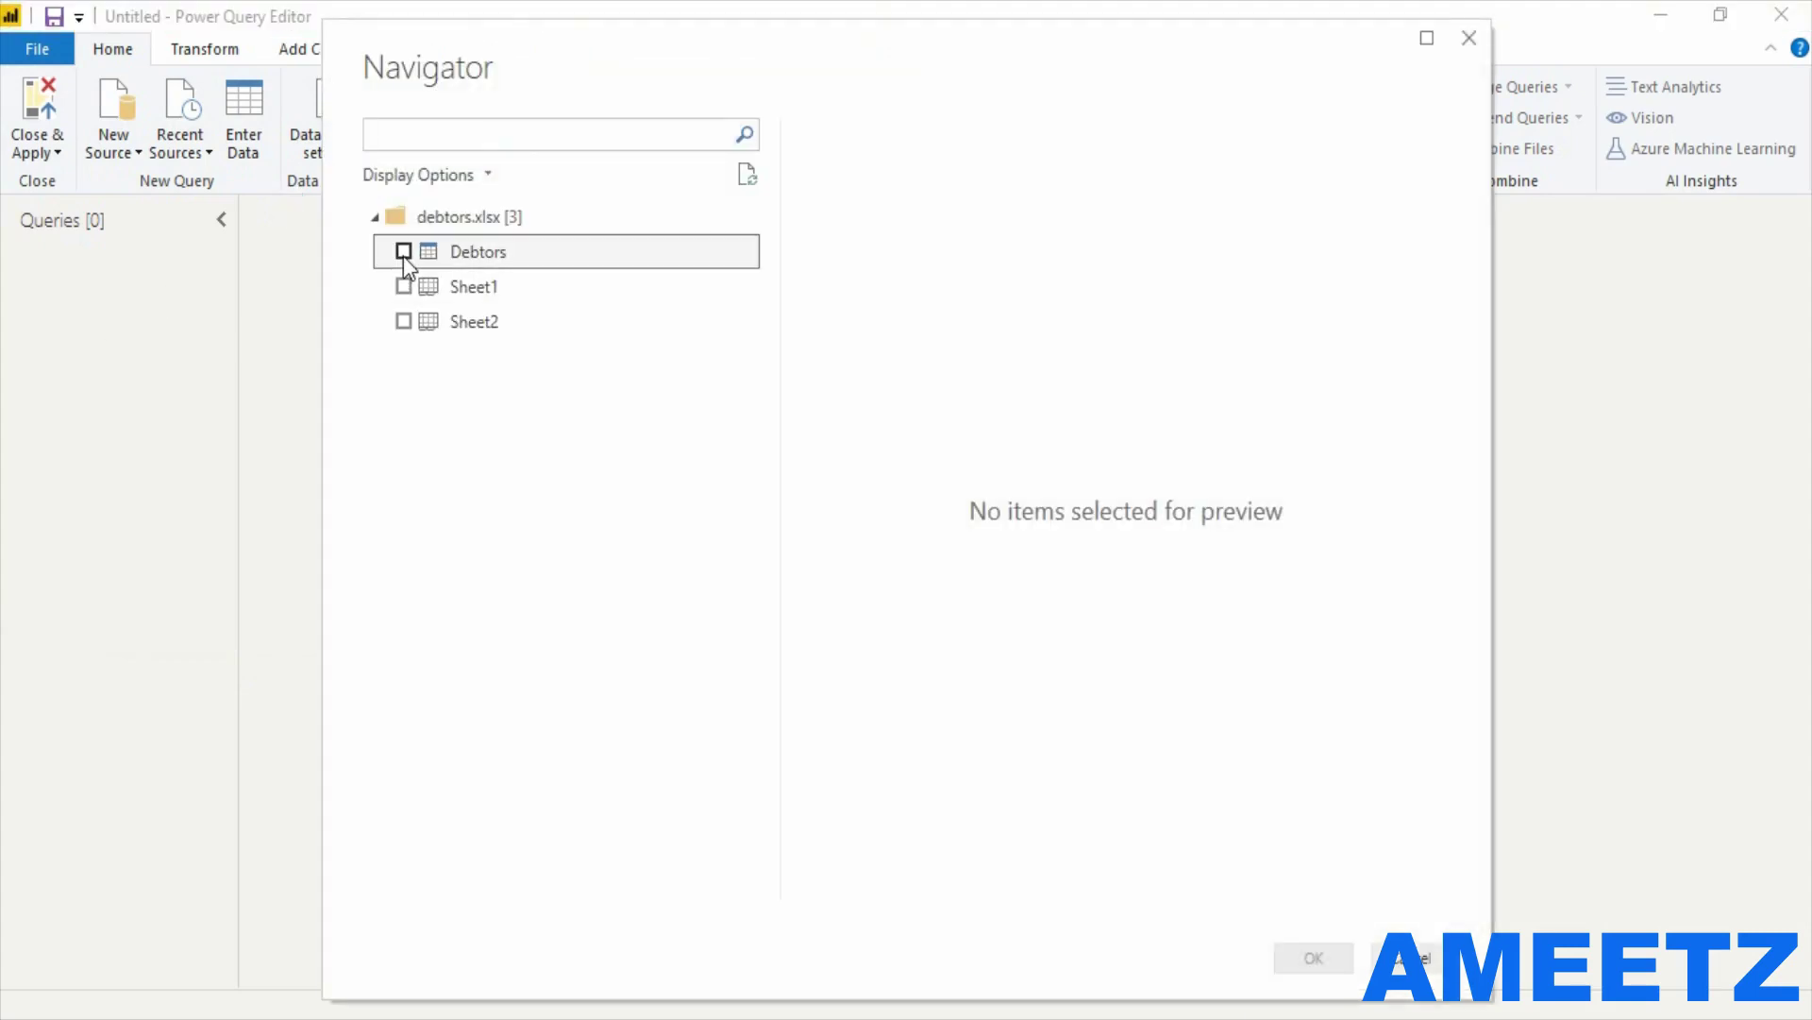
{"action": "left_click", "coordinate": [1288, 945]}
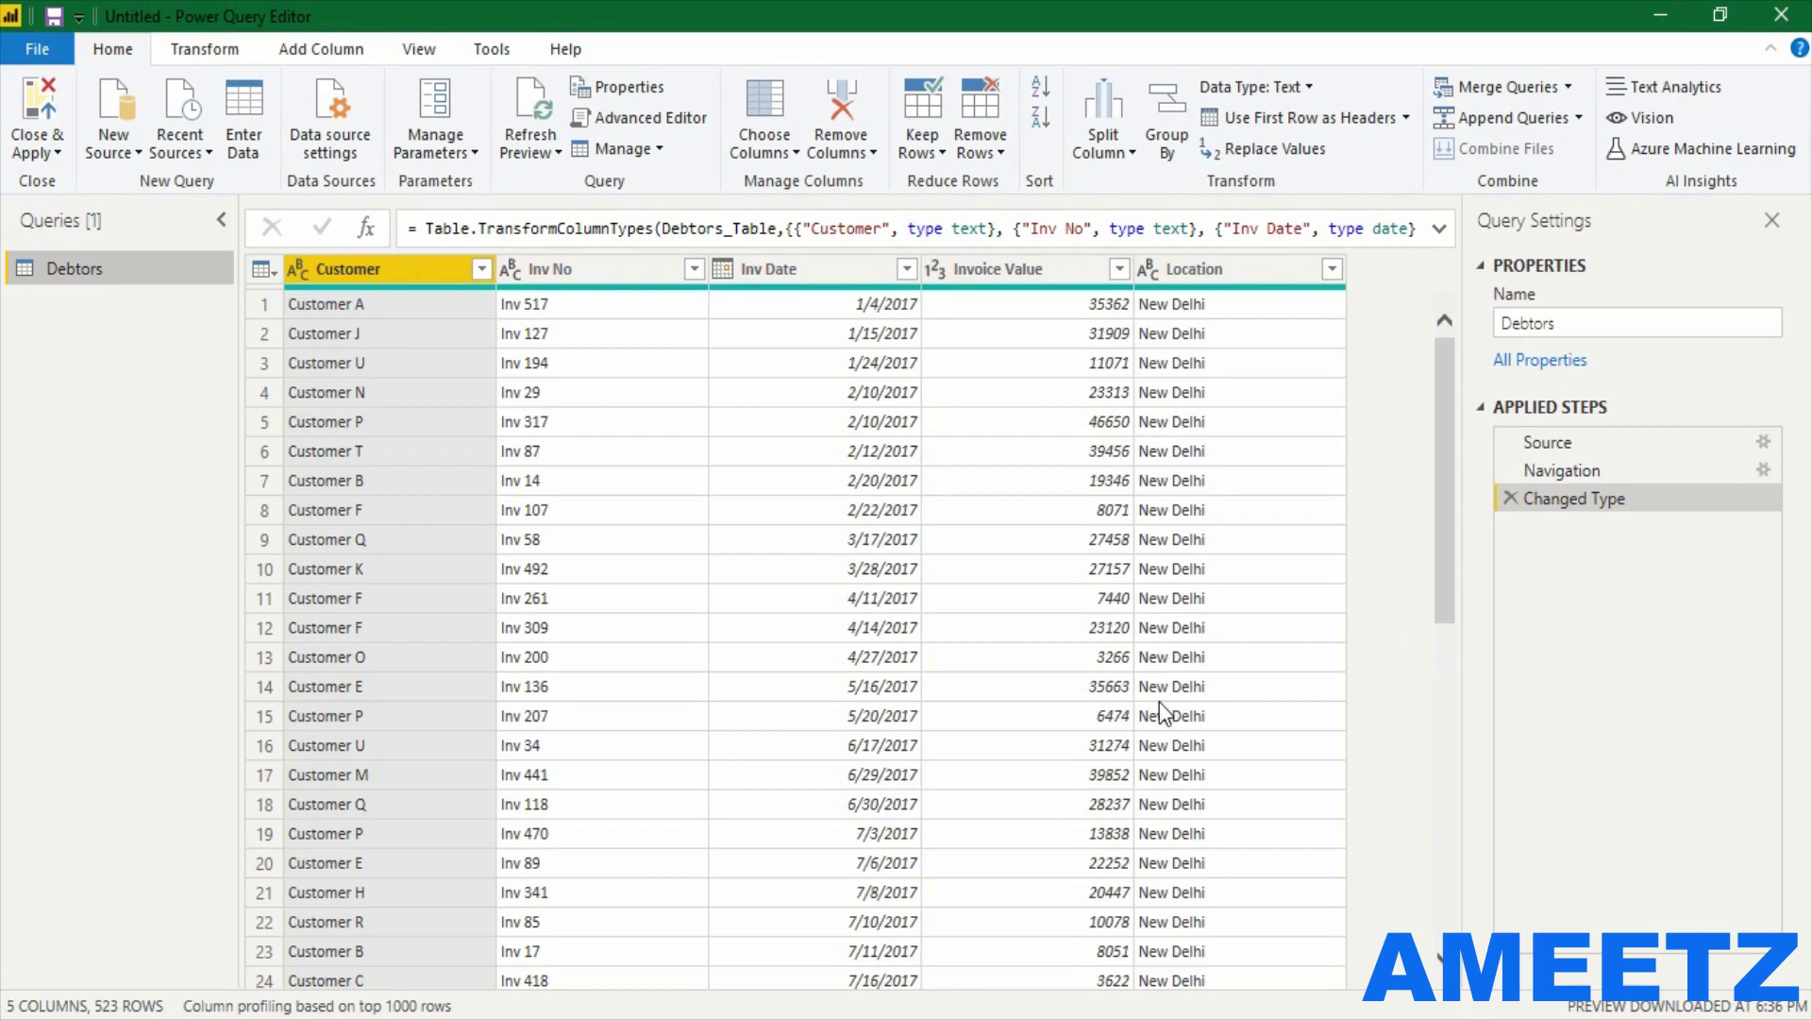
{"action": "left_click", "coordinate": [39, 149]}
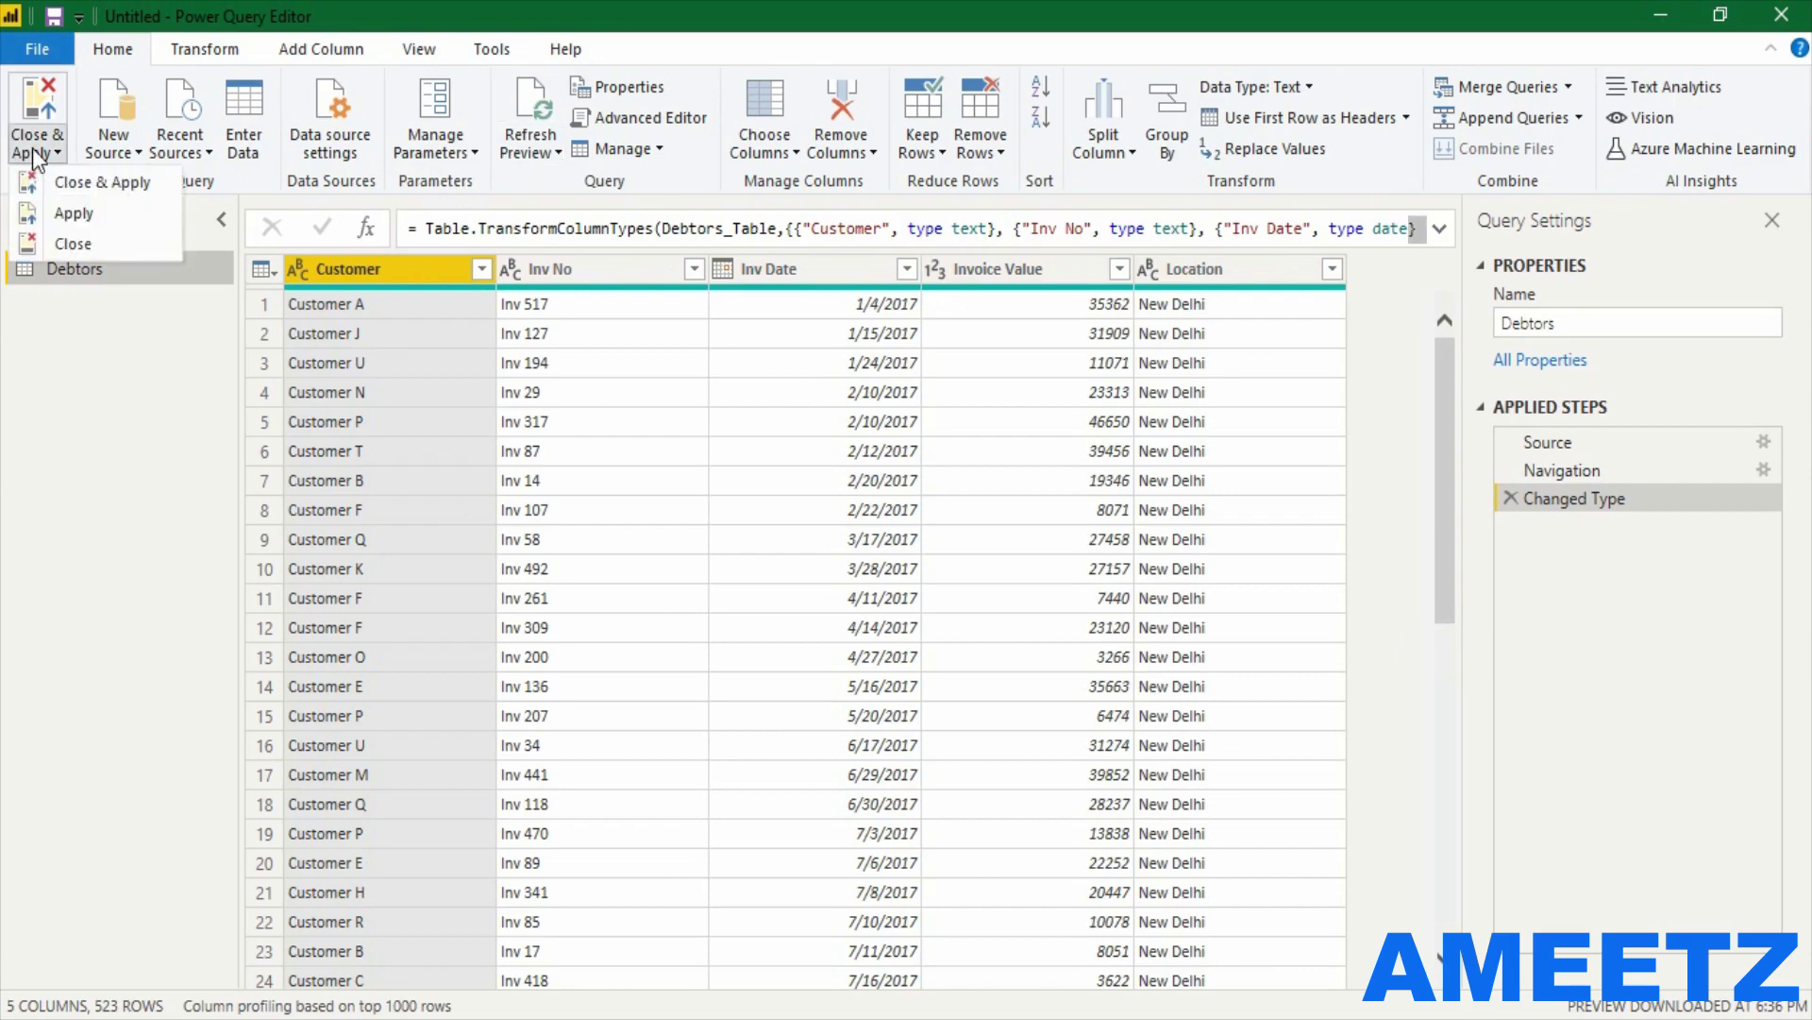
{"action": "left_click", "coordinate": [51, 168]}
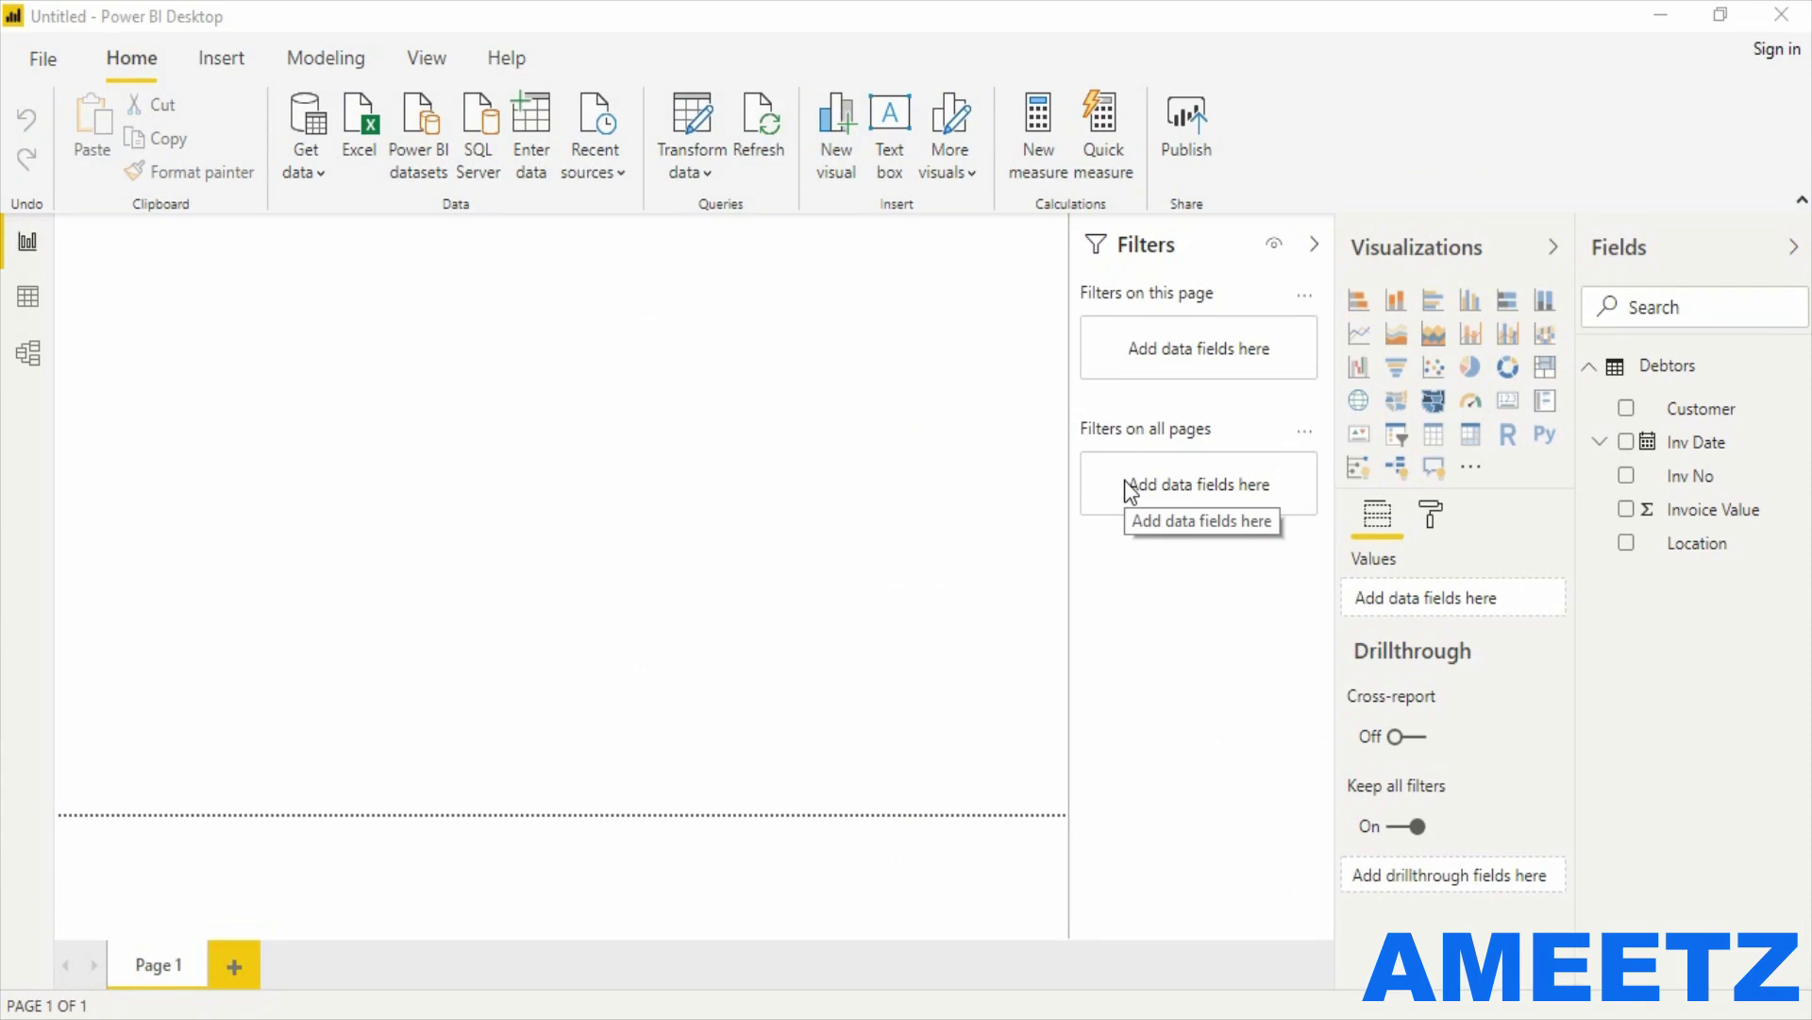
{"action": "left_click", "coordinate": [30, 311]}
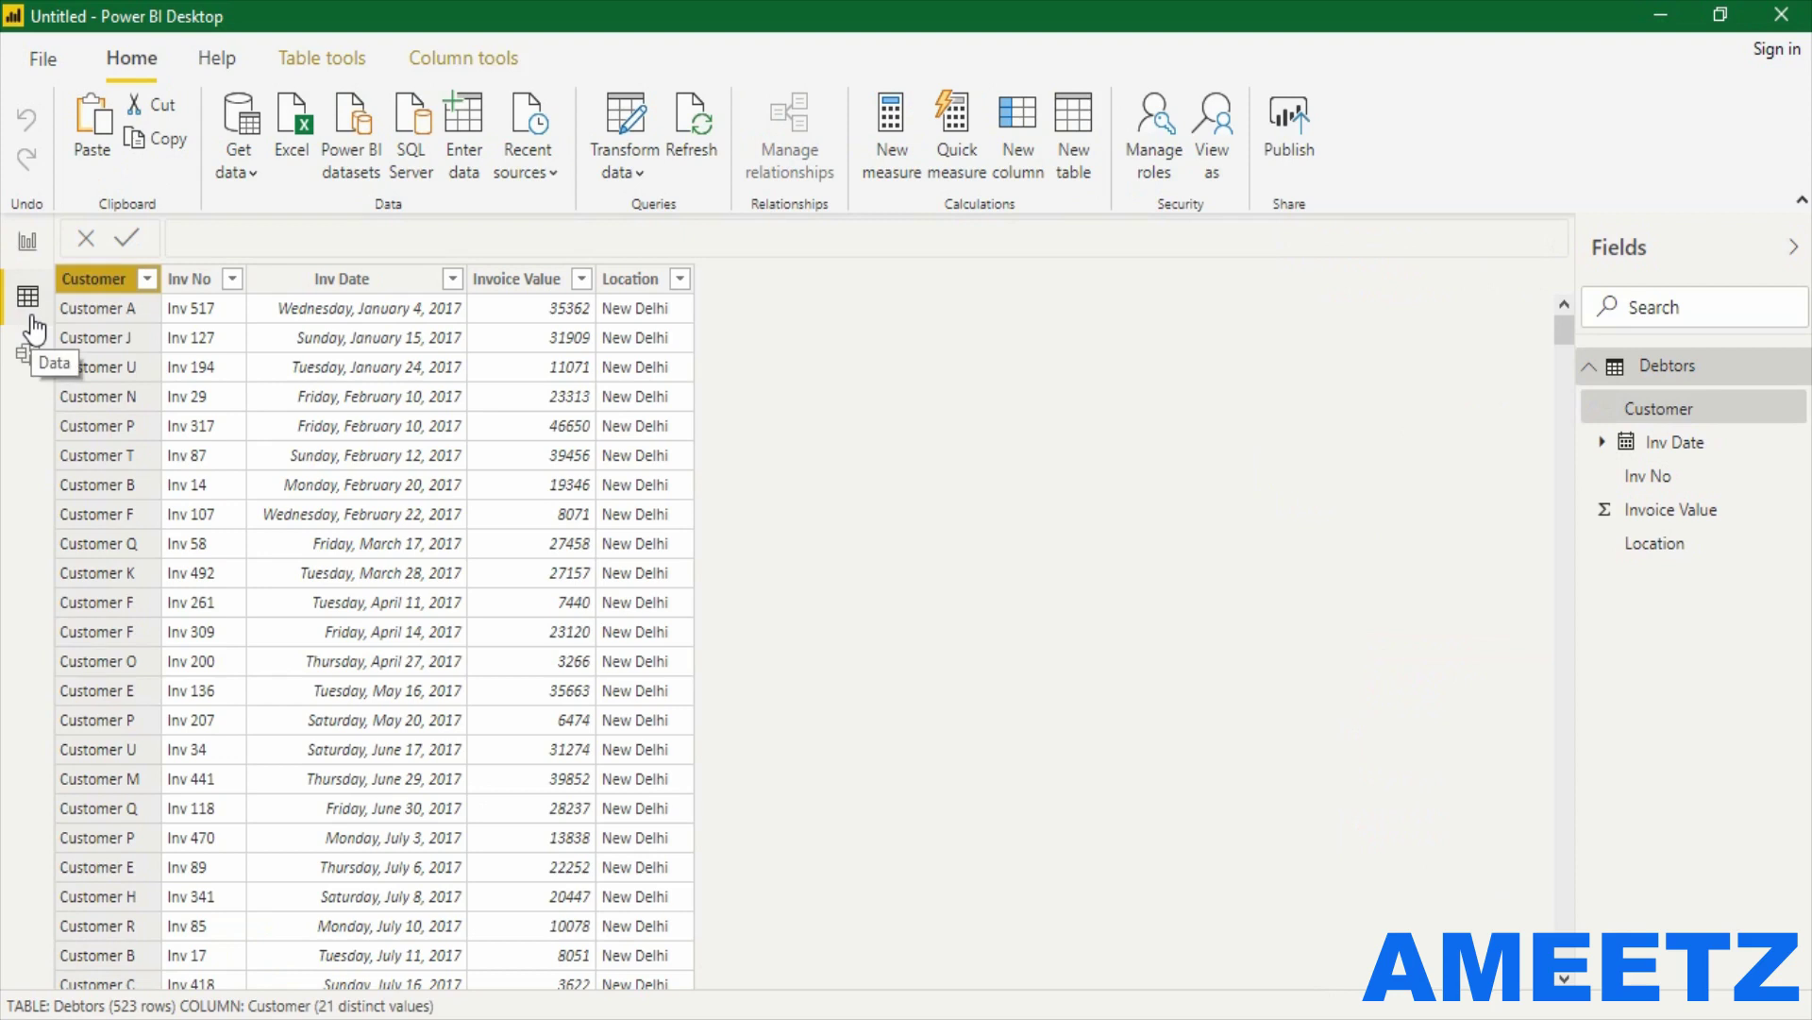
Create the calculated column AGE = TODAY() - Debtors[Inv Date] in Debtors.
{"action": "left_click", "coordinate": [450, 61]}
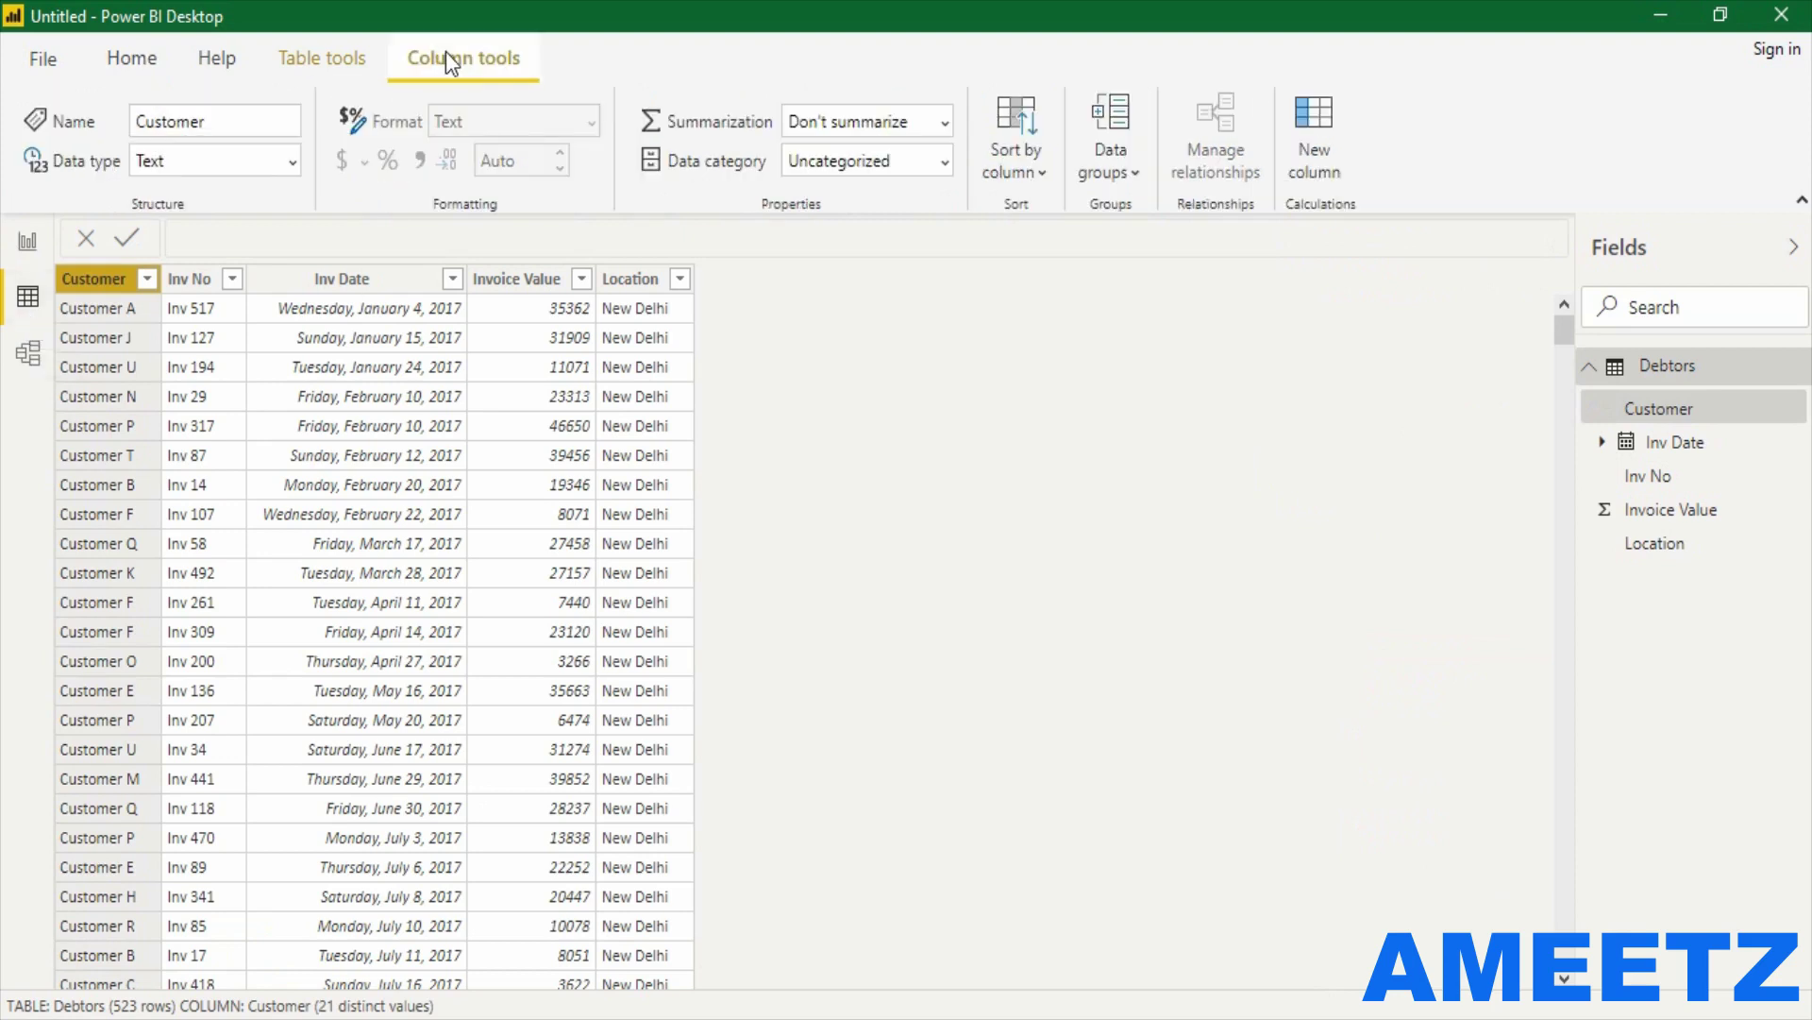
{"action": "left_click", "coordinate": [1316, 142]}
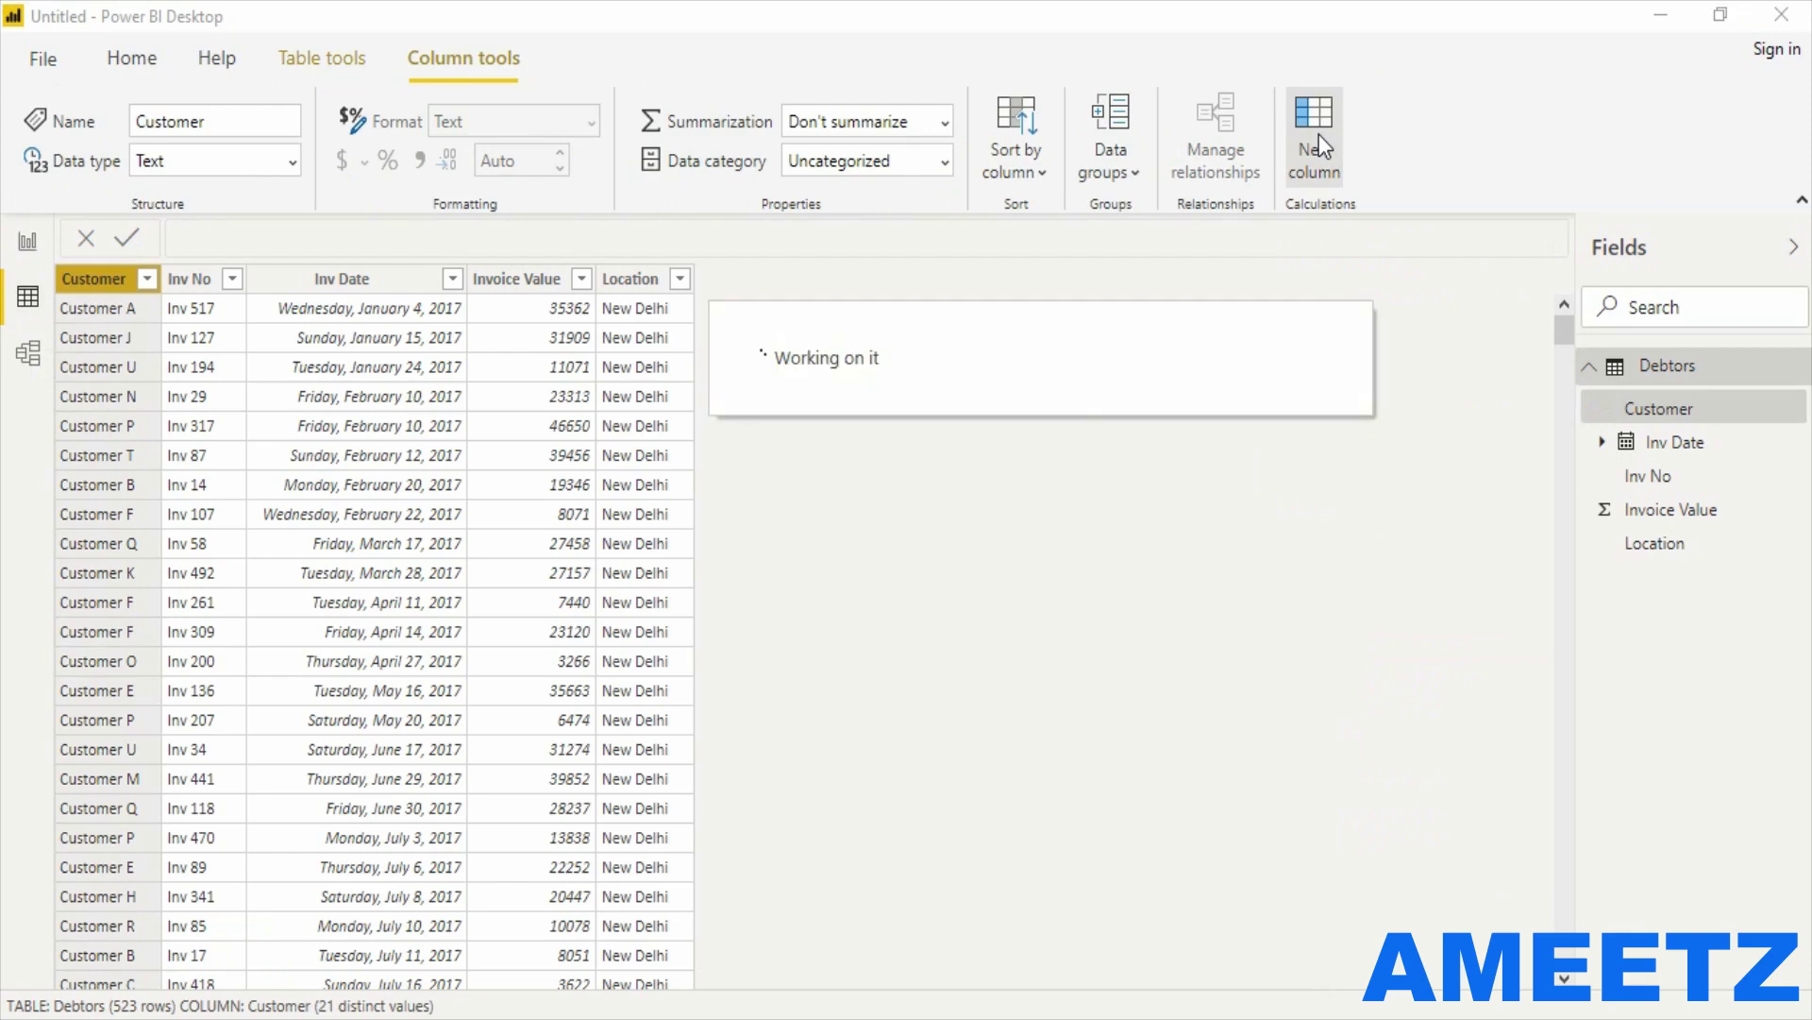
{"action": "type", "text": "AGE ="}
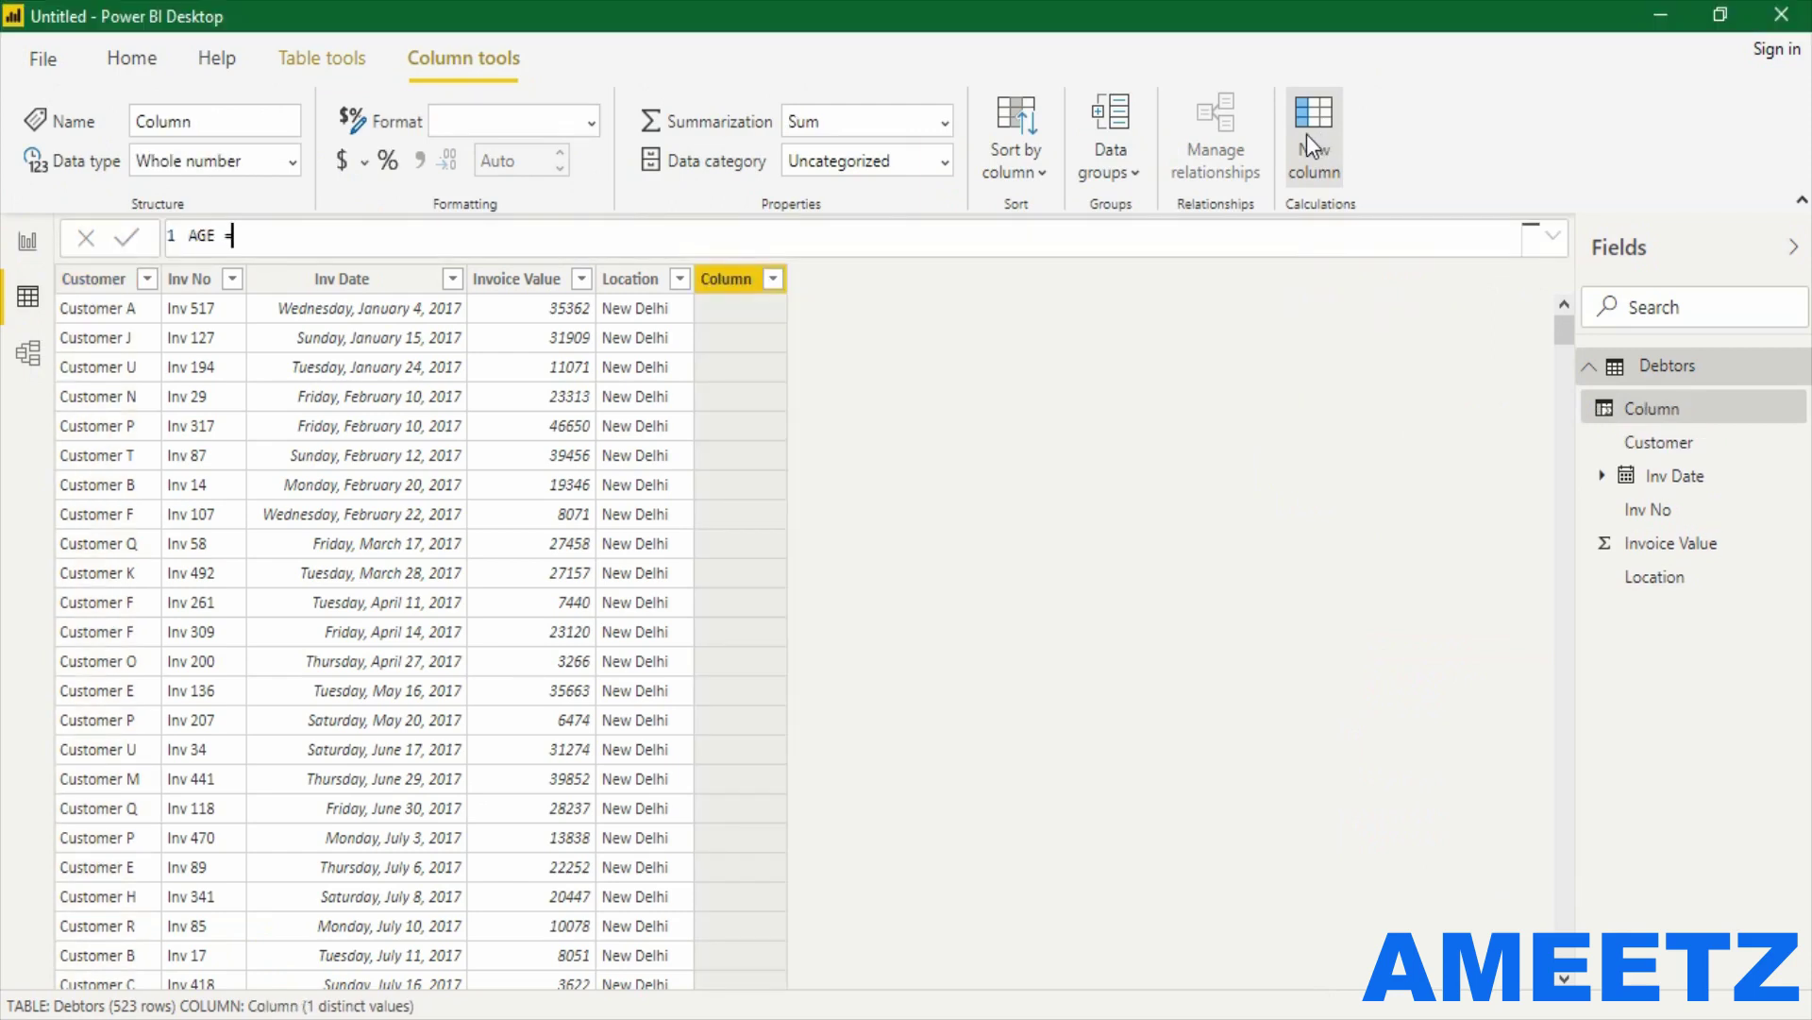
{"action": "type", "text": " tod"}
{"action": "key", "text": "Tab"}
{"action": "type", "text": ")-inv"}
{"action": "key", "text": "Tab"}
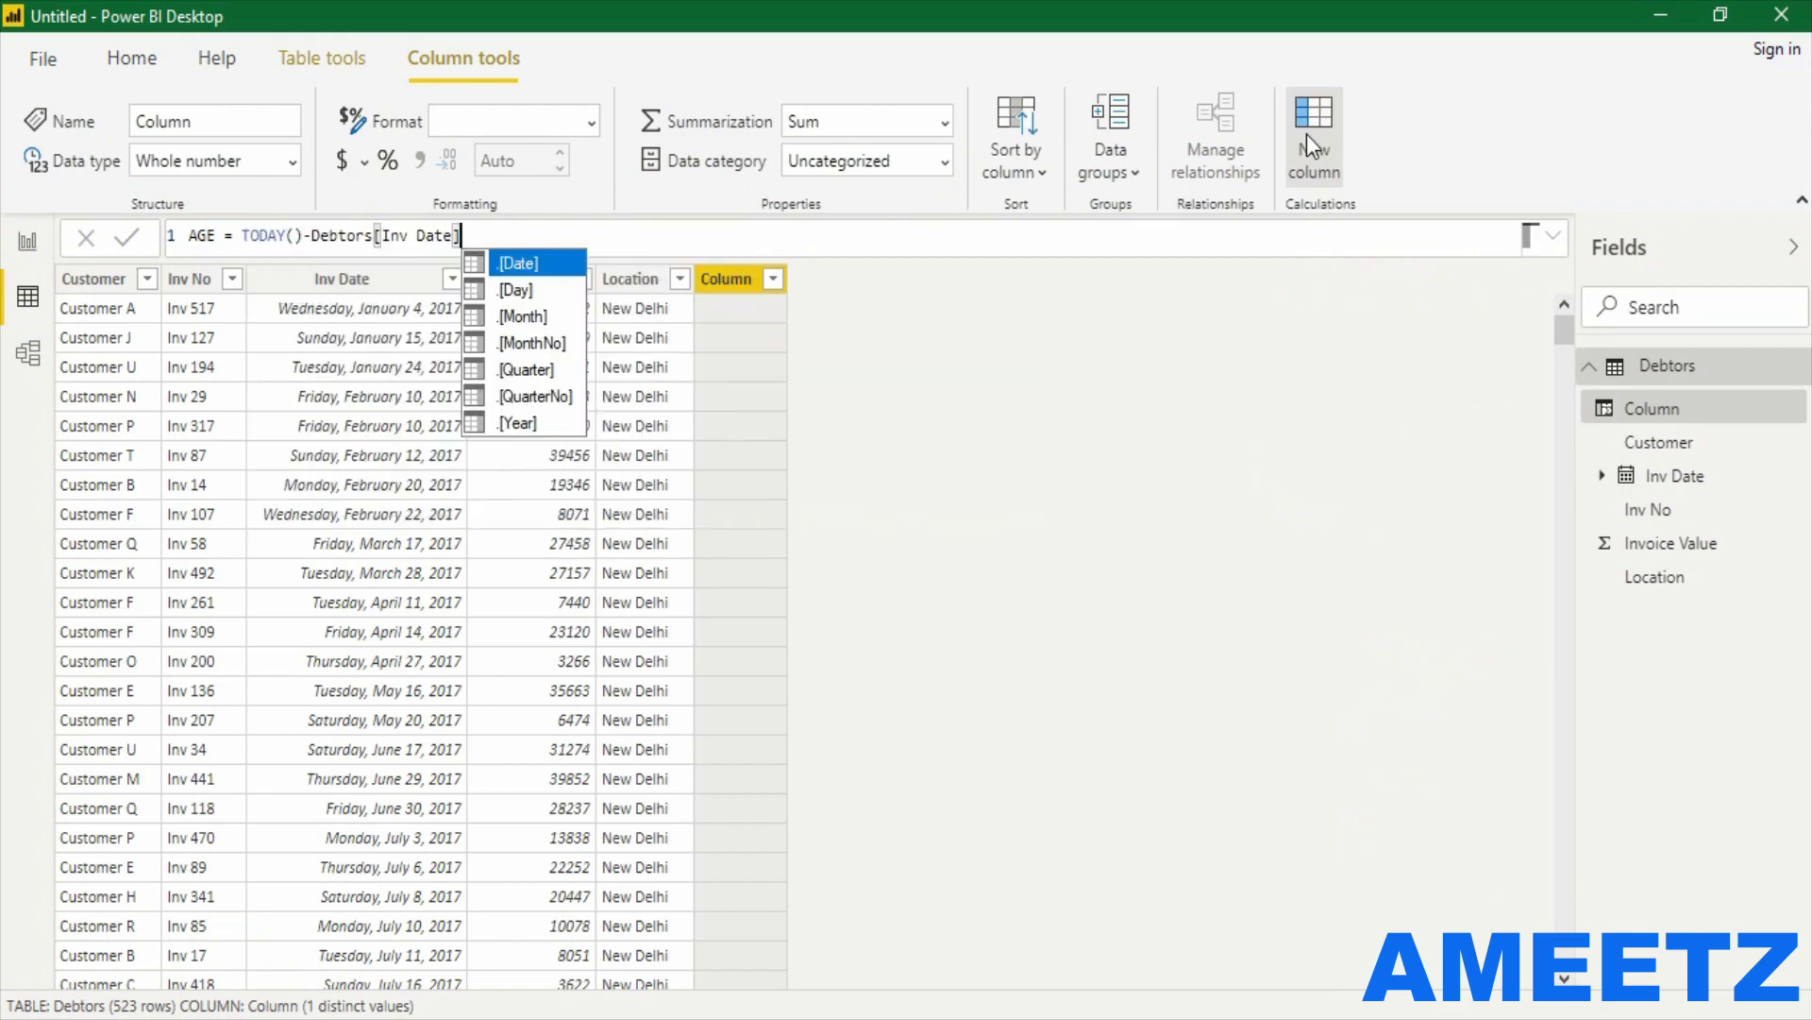
{"action": "key", "text": "Return"}
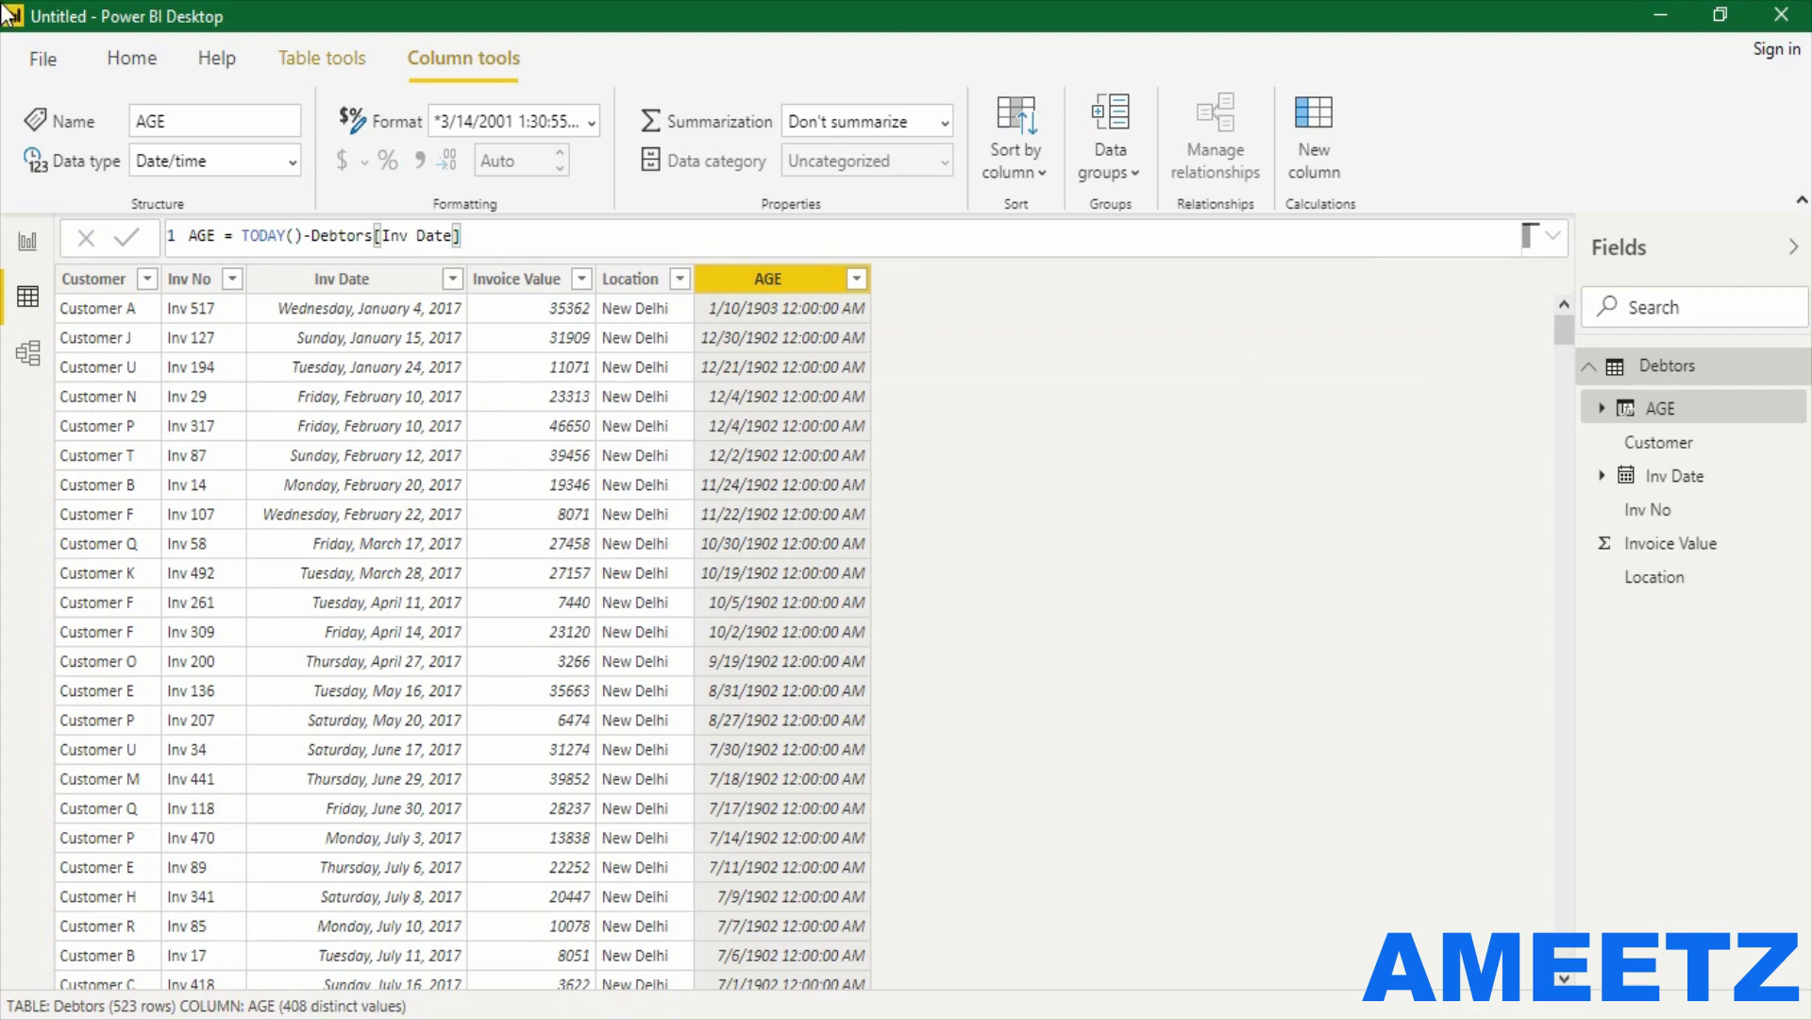
Set the AGE column's data type to Whole number and return to the report.
{"action": "left_click", "coordinate": [292, 164]}
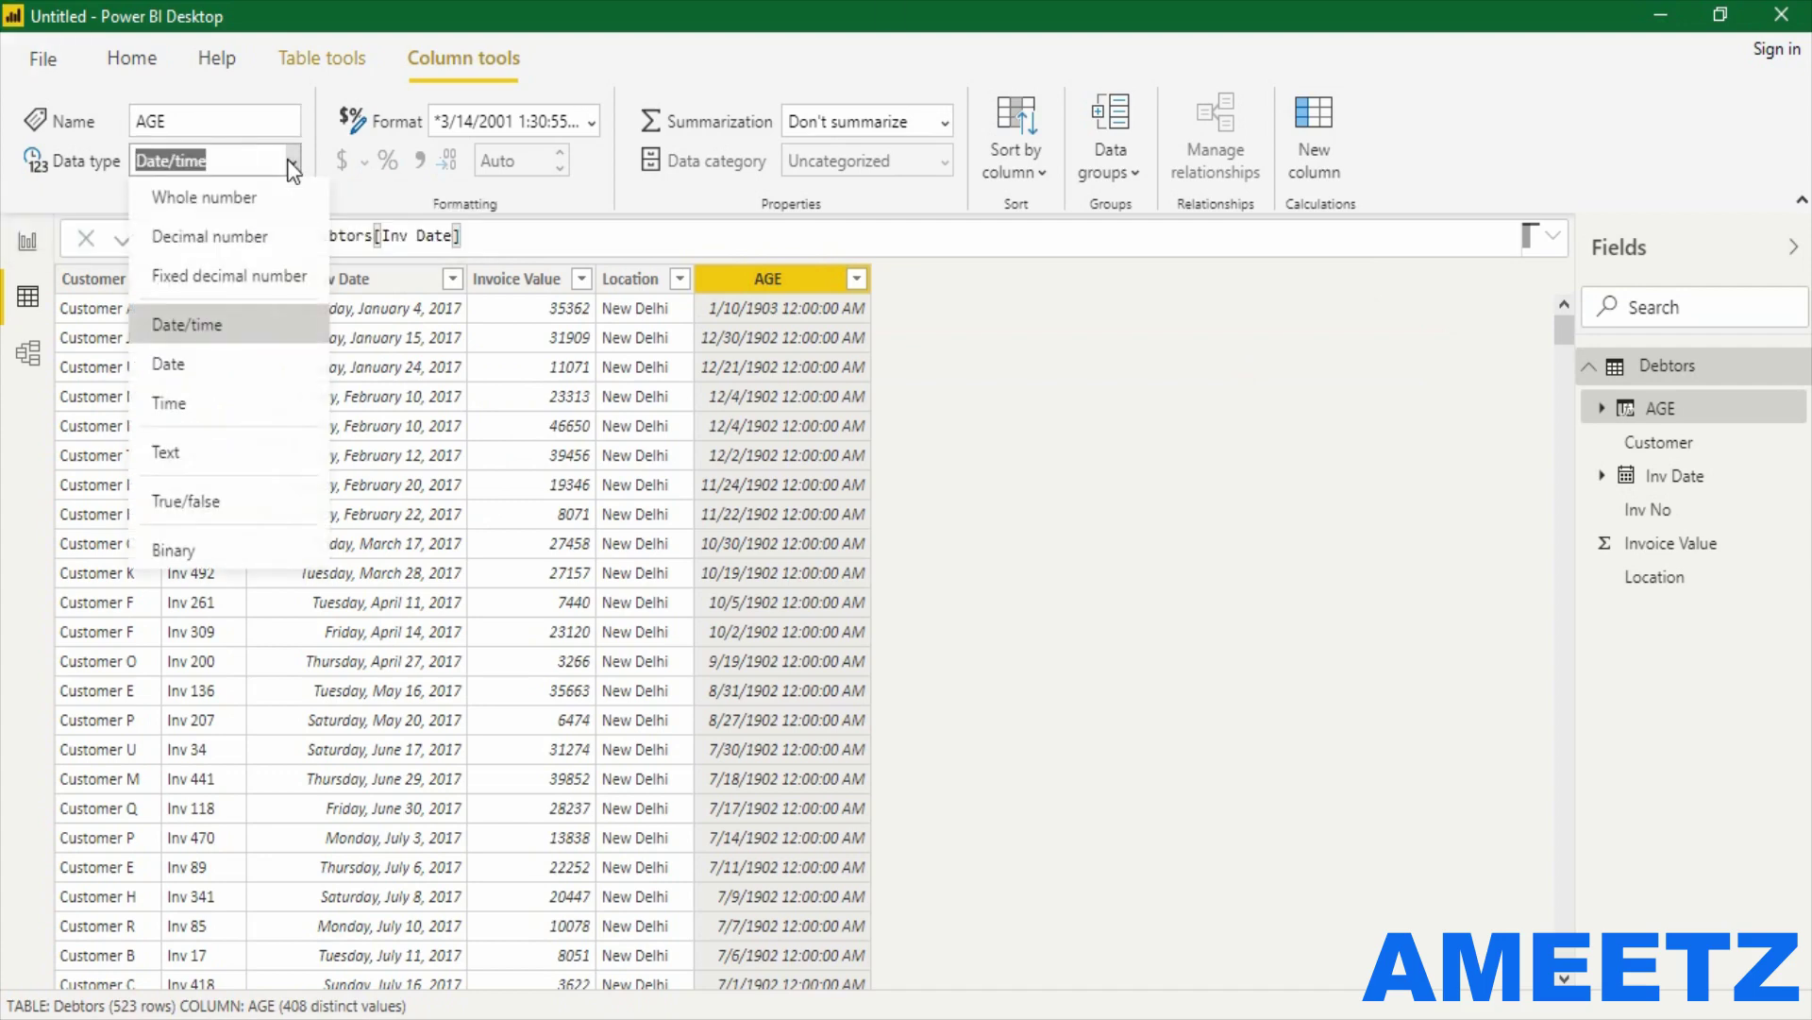
{"action": "left_click", "coordinate": [252, 198]}
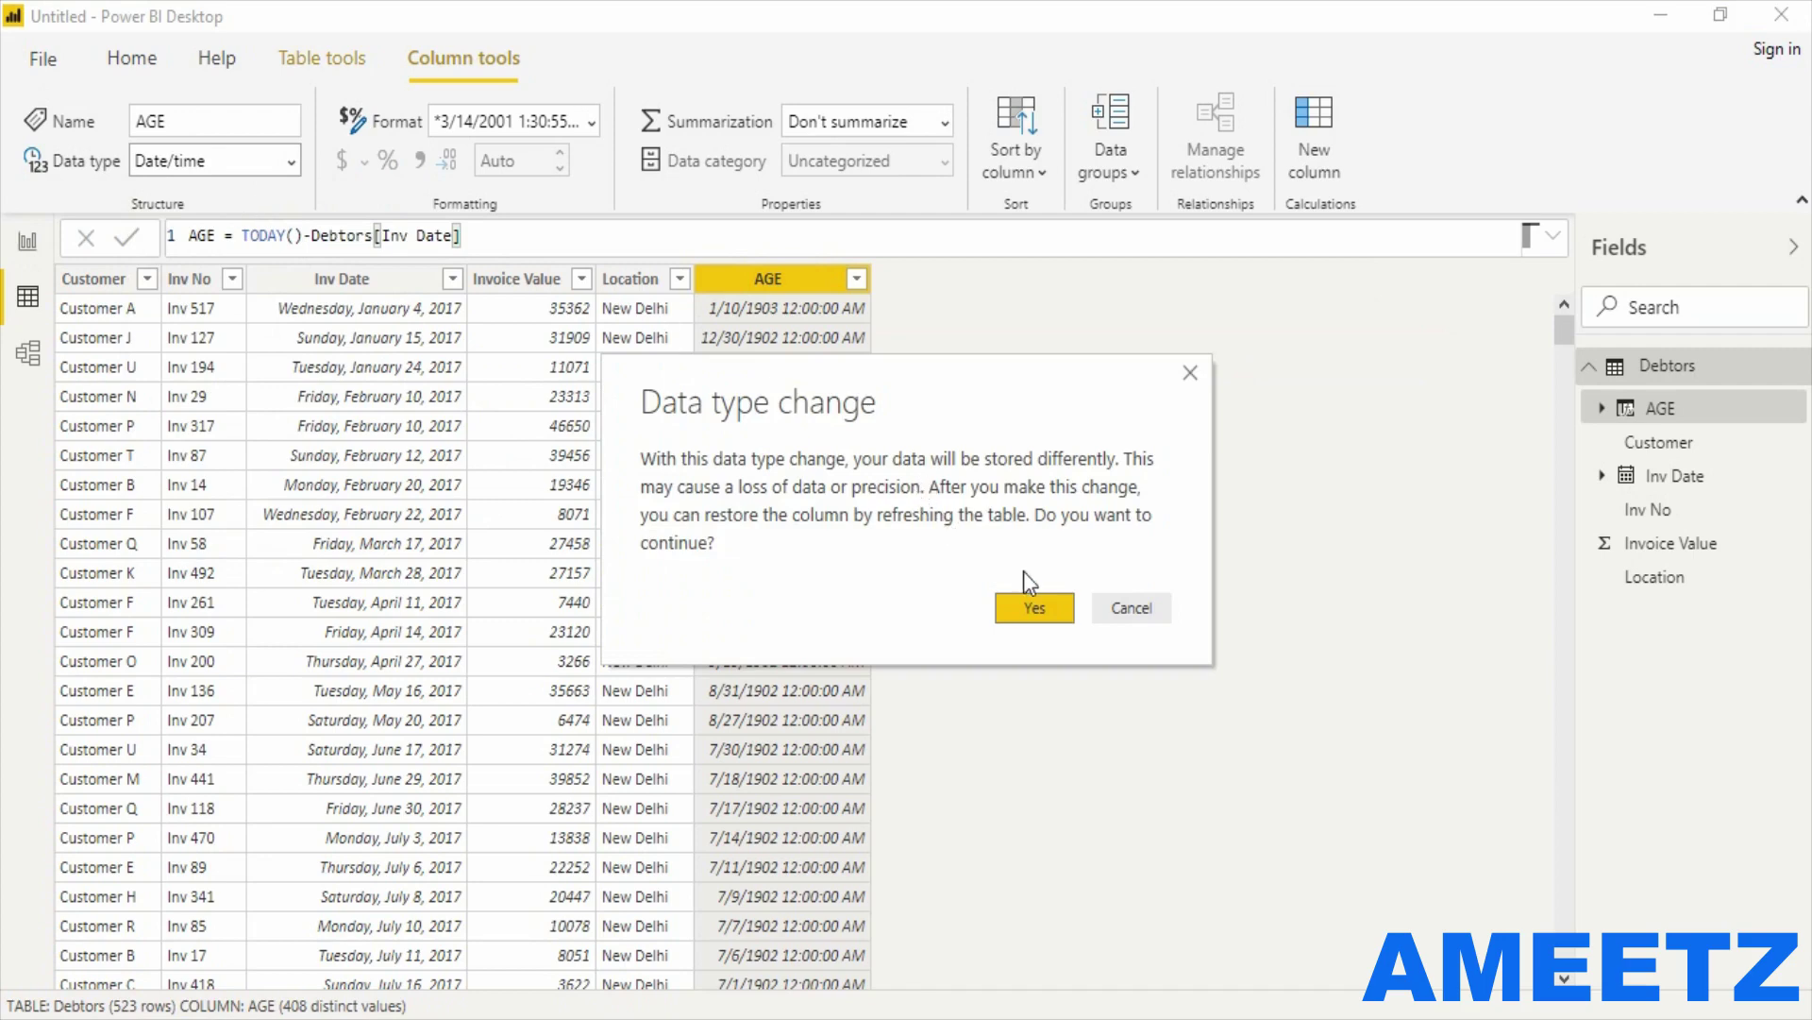
{"action": "left_click", "coordinate": [1022, 611]}
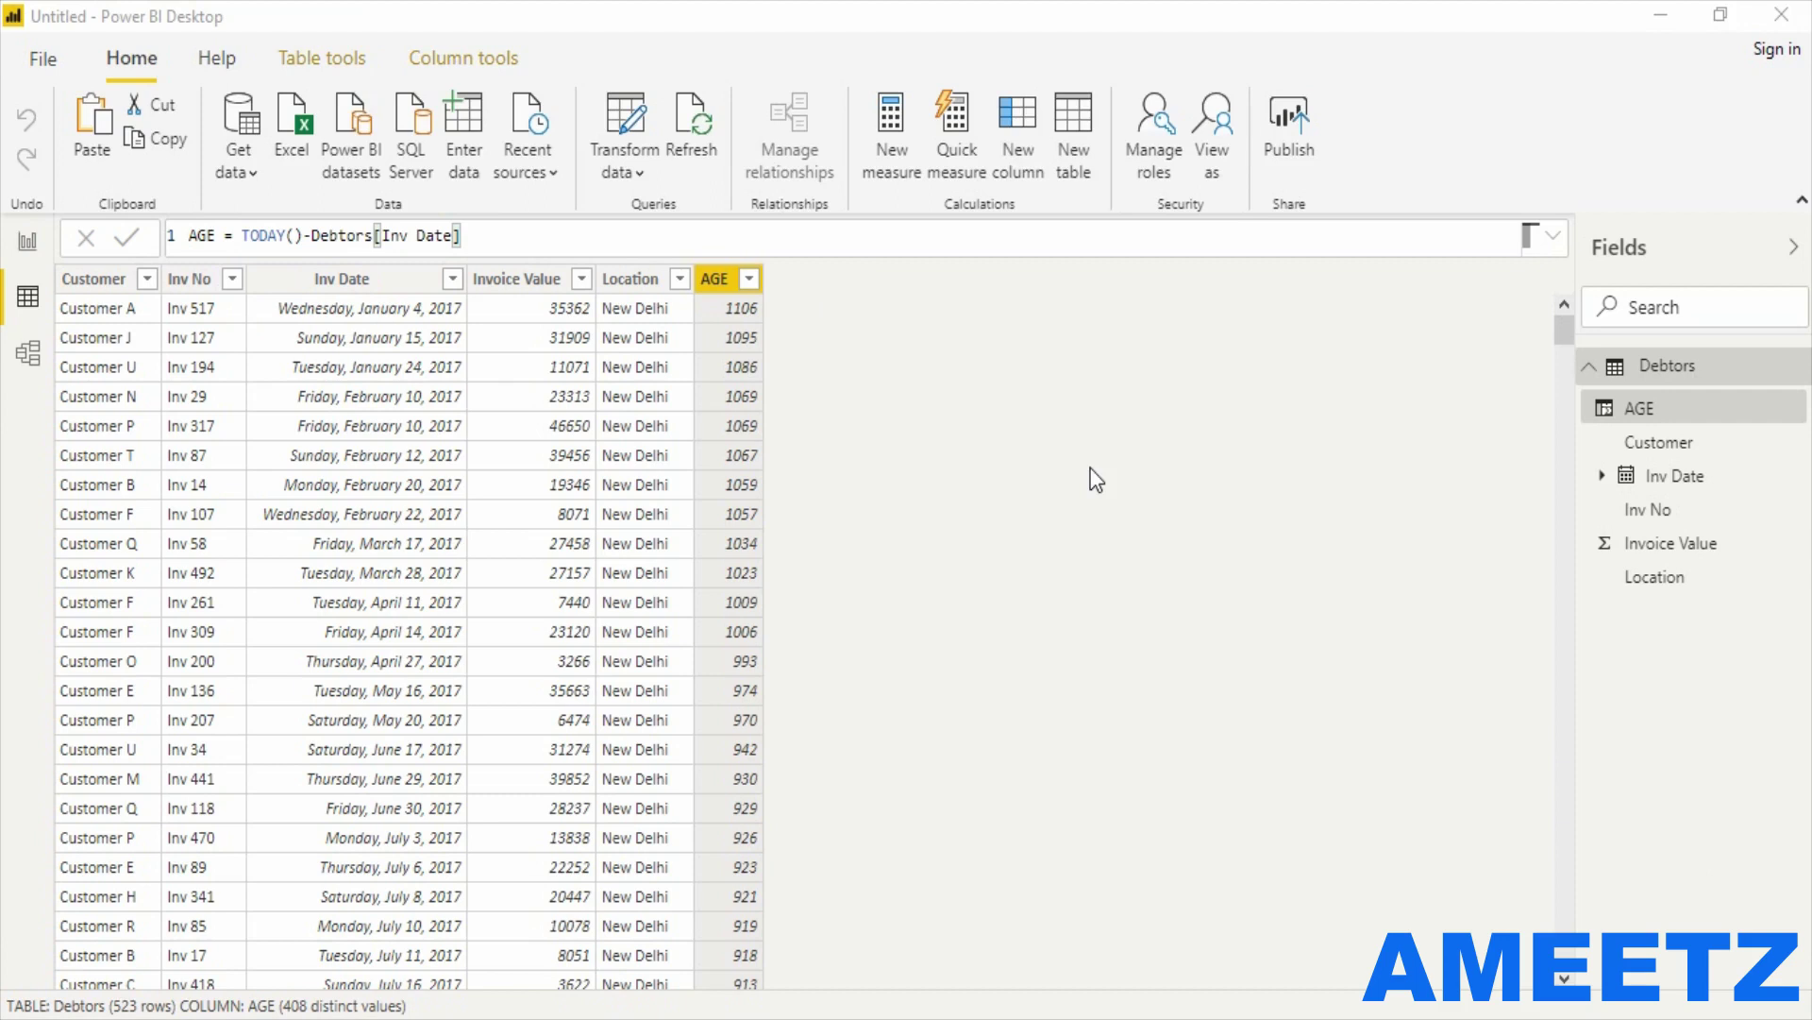
{"action": "left_click", "coordinate": [27, 245]}
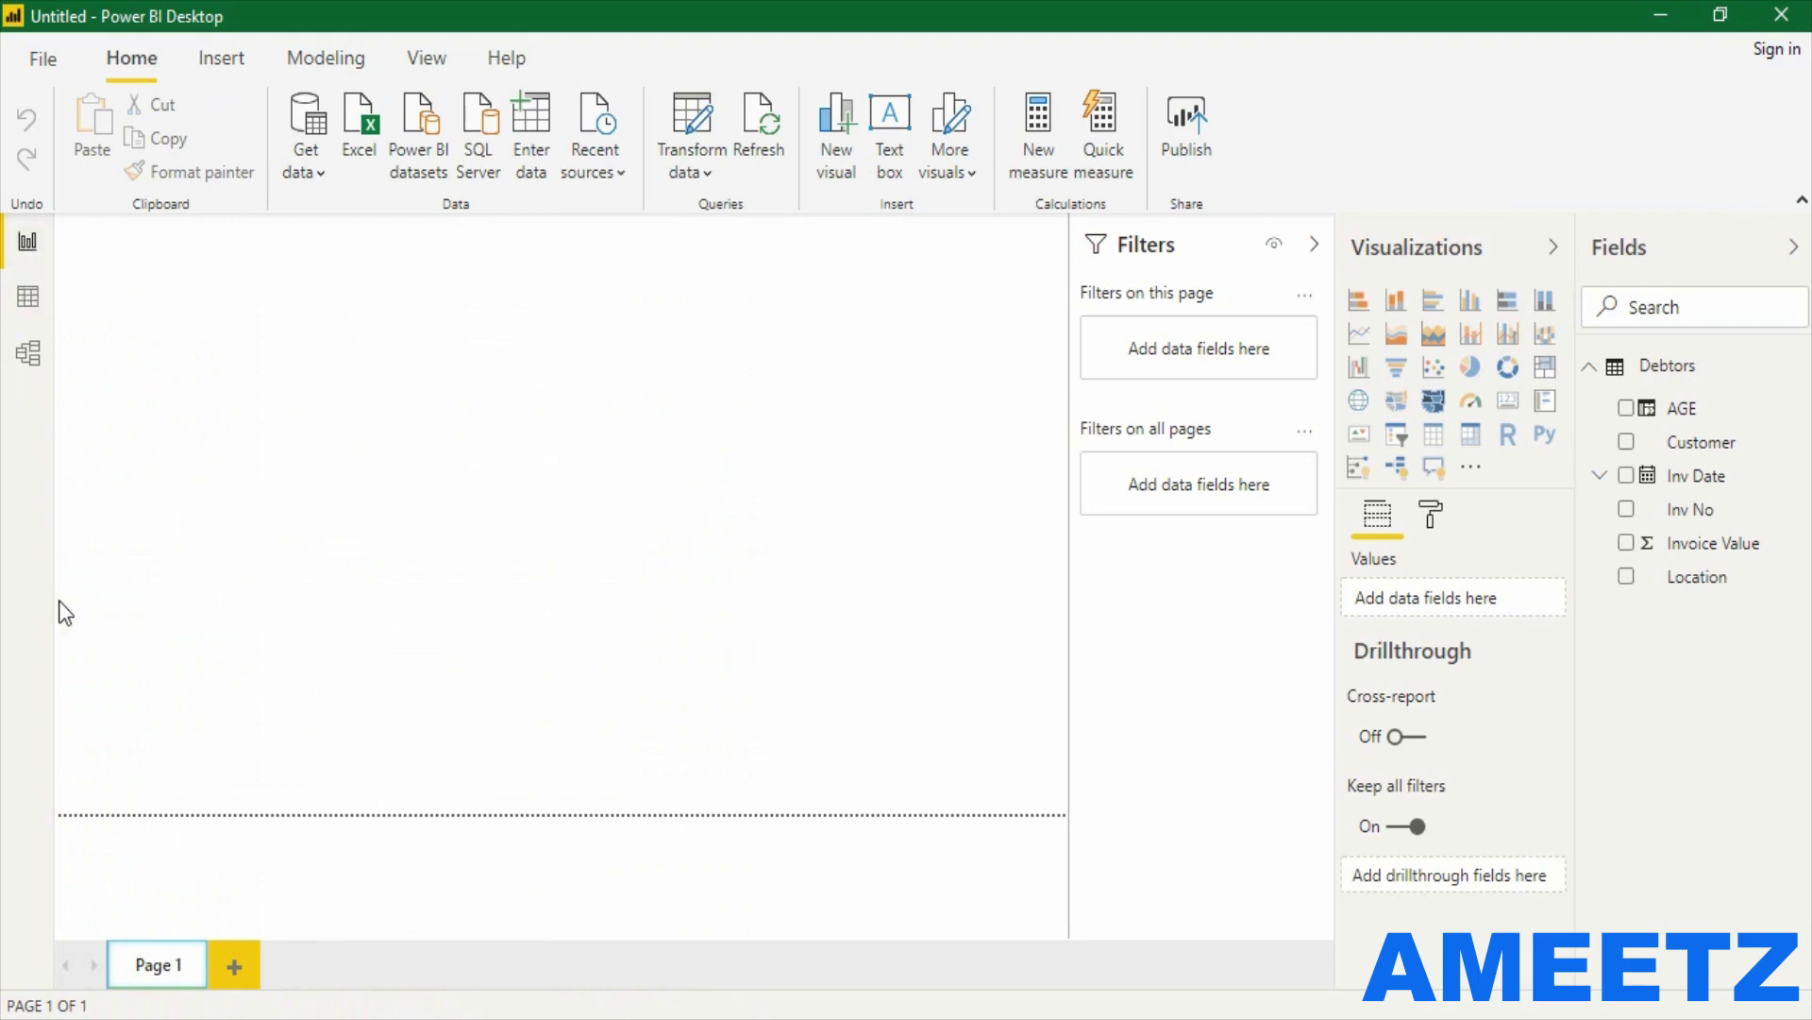
Create a manually entered table named Basic Measures.
{"action": "left_click", "coordinate": [524, 157]}
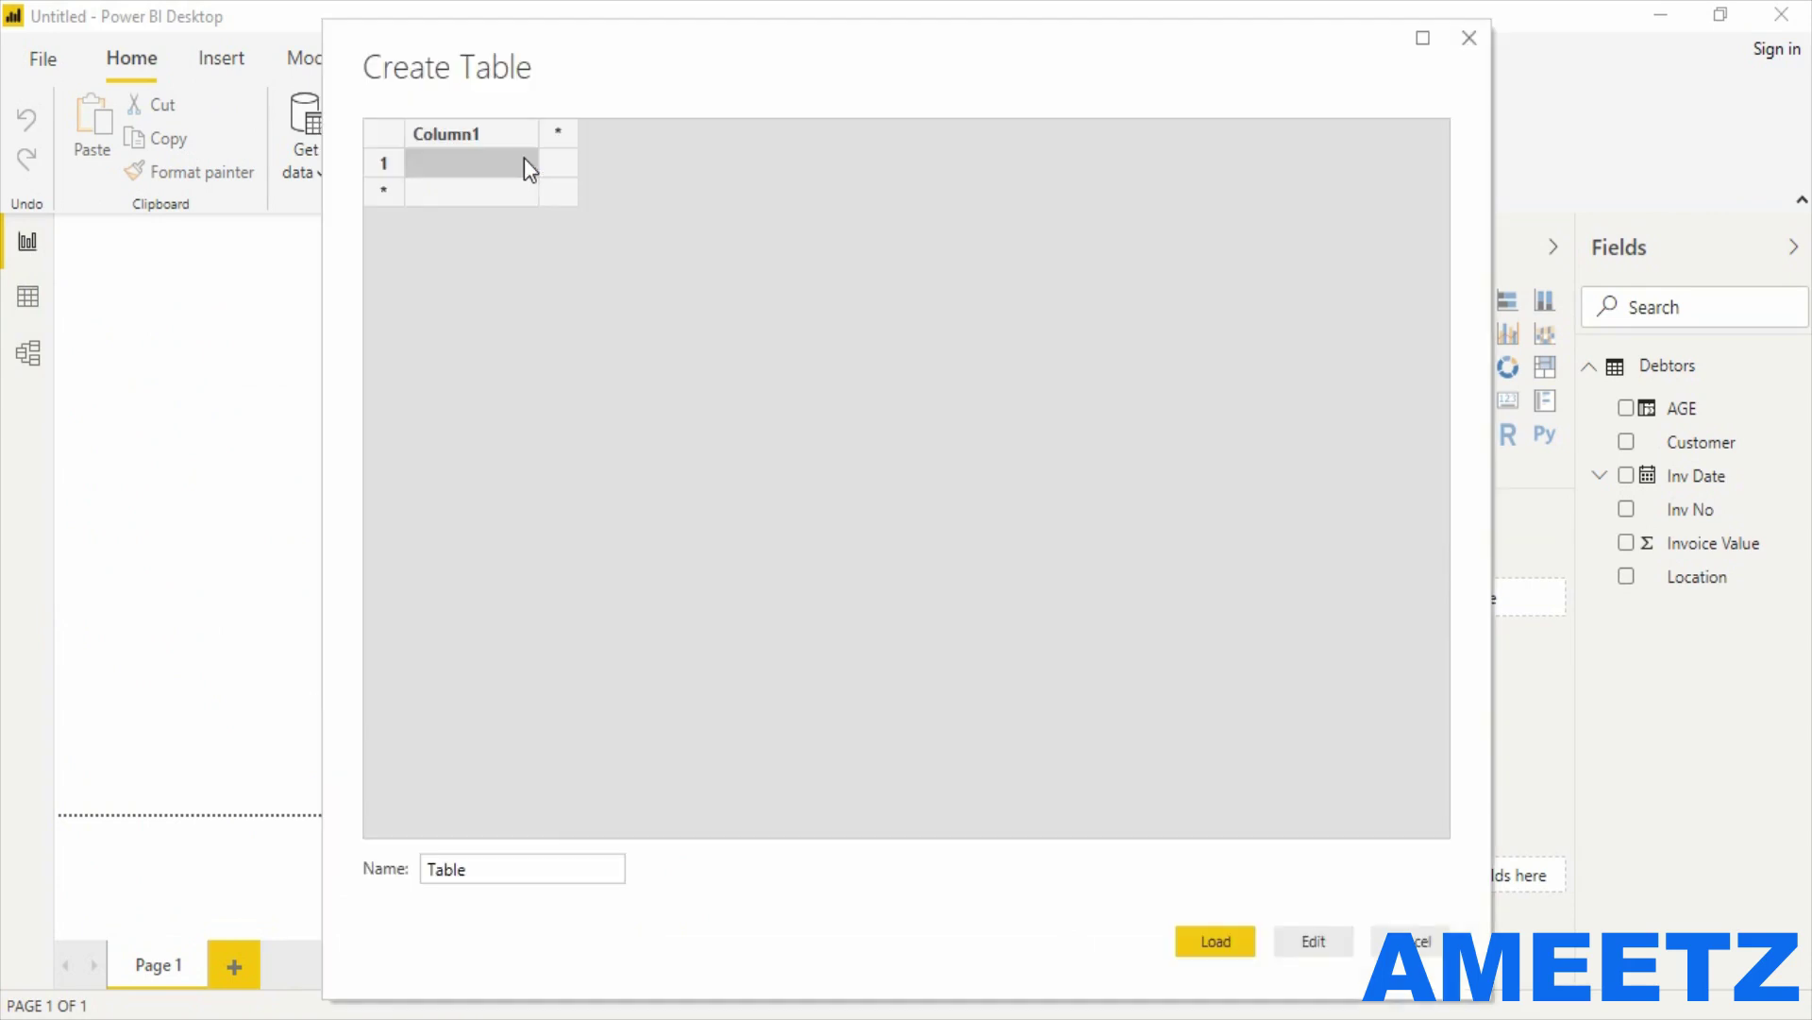
{"action": "left_click", "coordinate": [538, 866]}
{"action": "type", "text": "Basic Measures"}
{"action": "key", "text": "Return"}
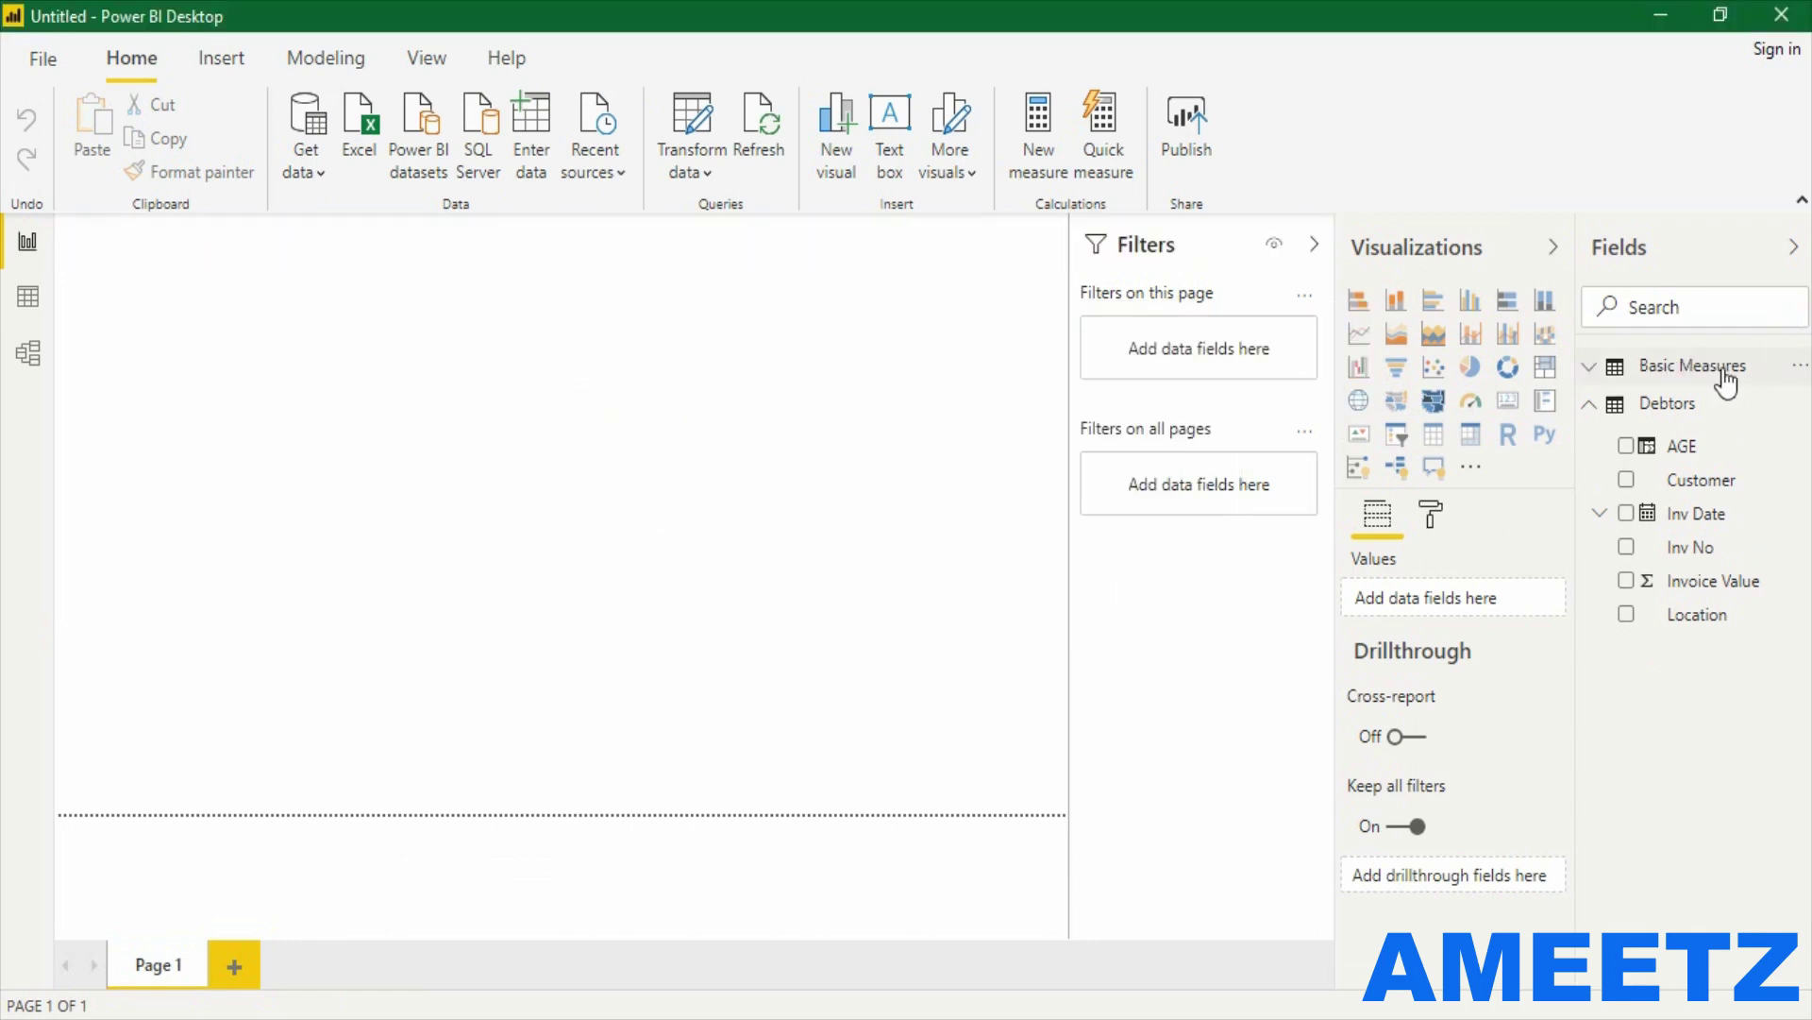
{"action": "left_click", "coordinate": [1800, 367]}
Add the measure Total Invoices = COUNT(Debtors[Inv No]) to Basic Measures.
{"action": "left_click", "coordinate": [1760, 400]}
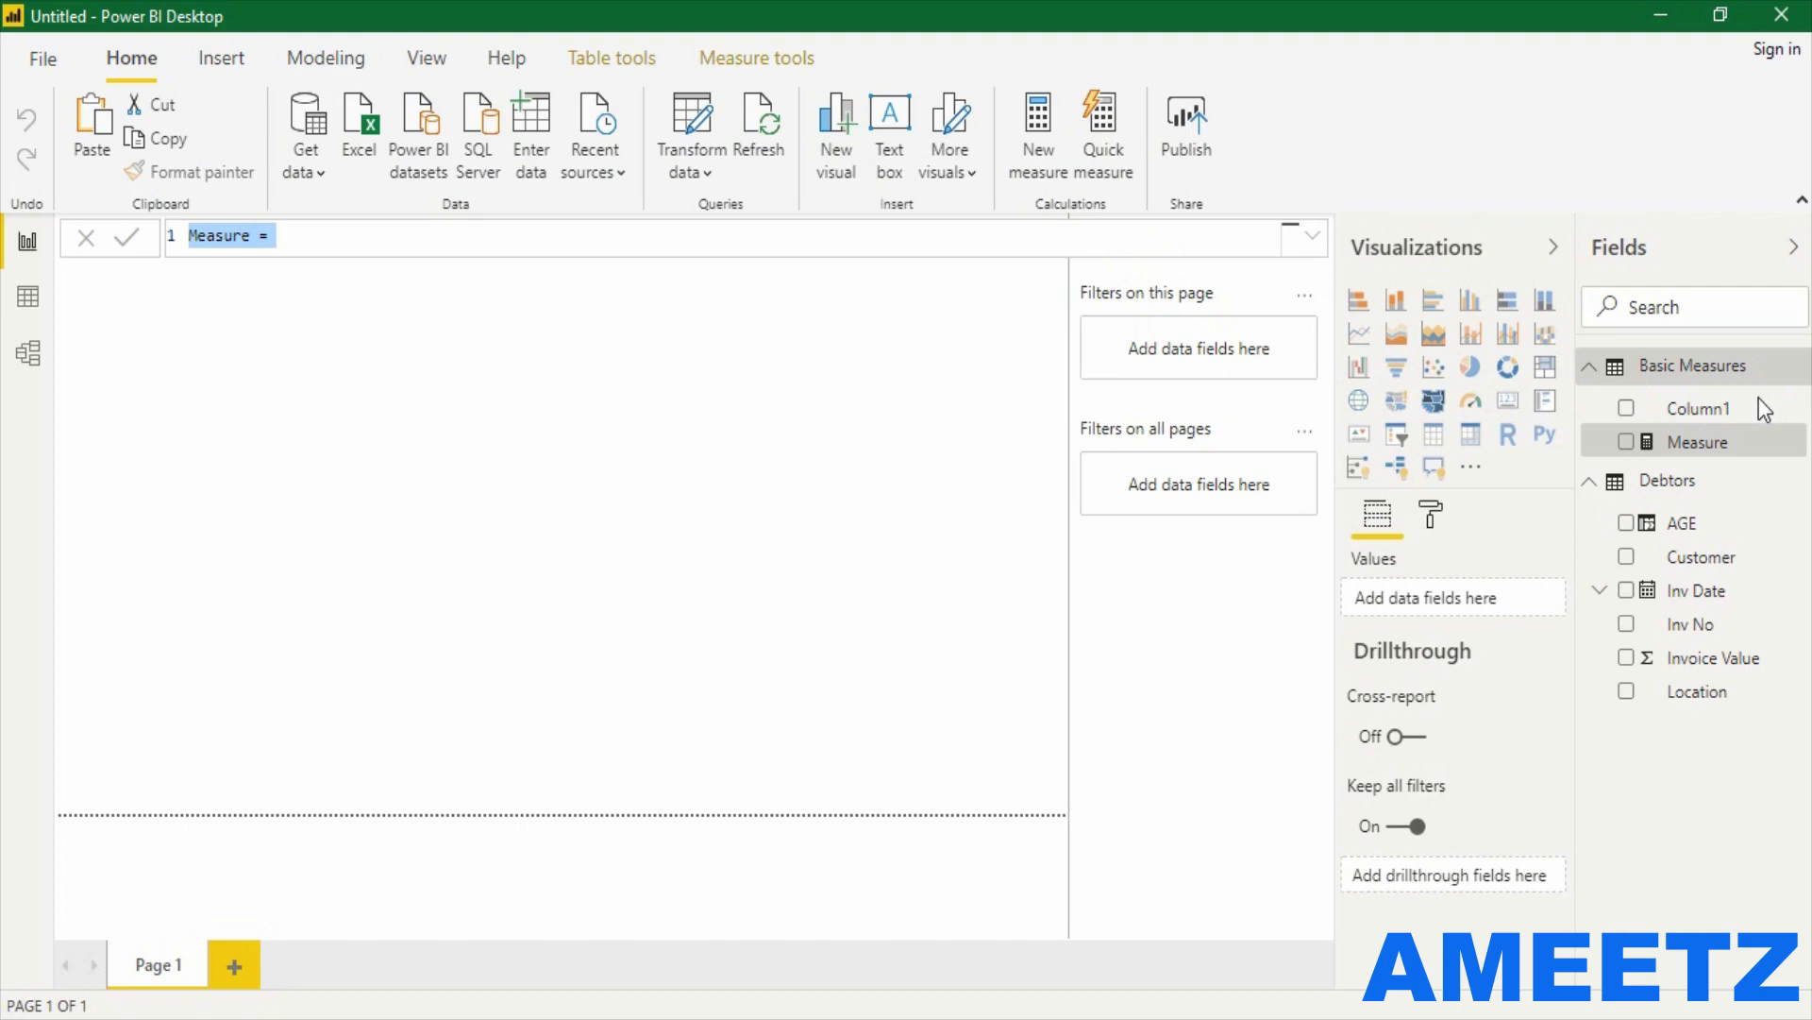
{"action": "type", "text": "To"}
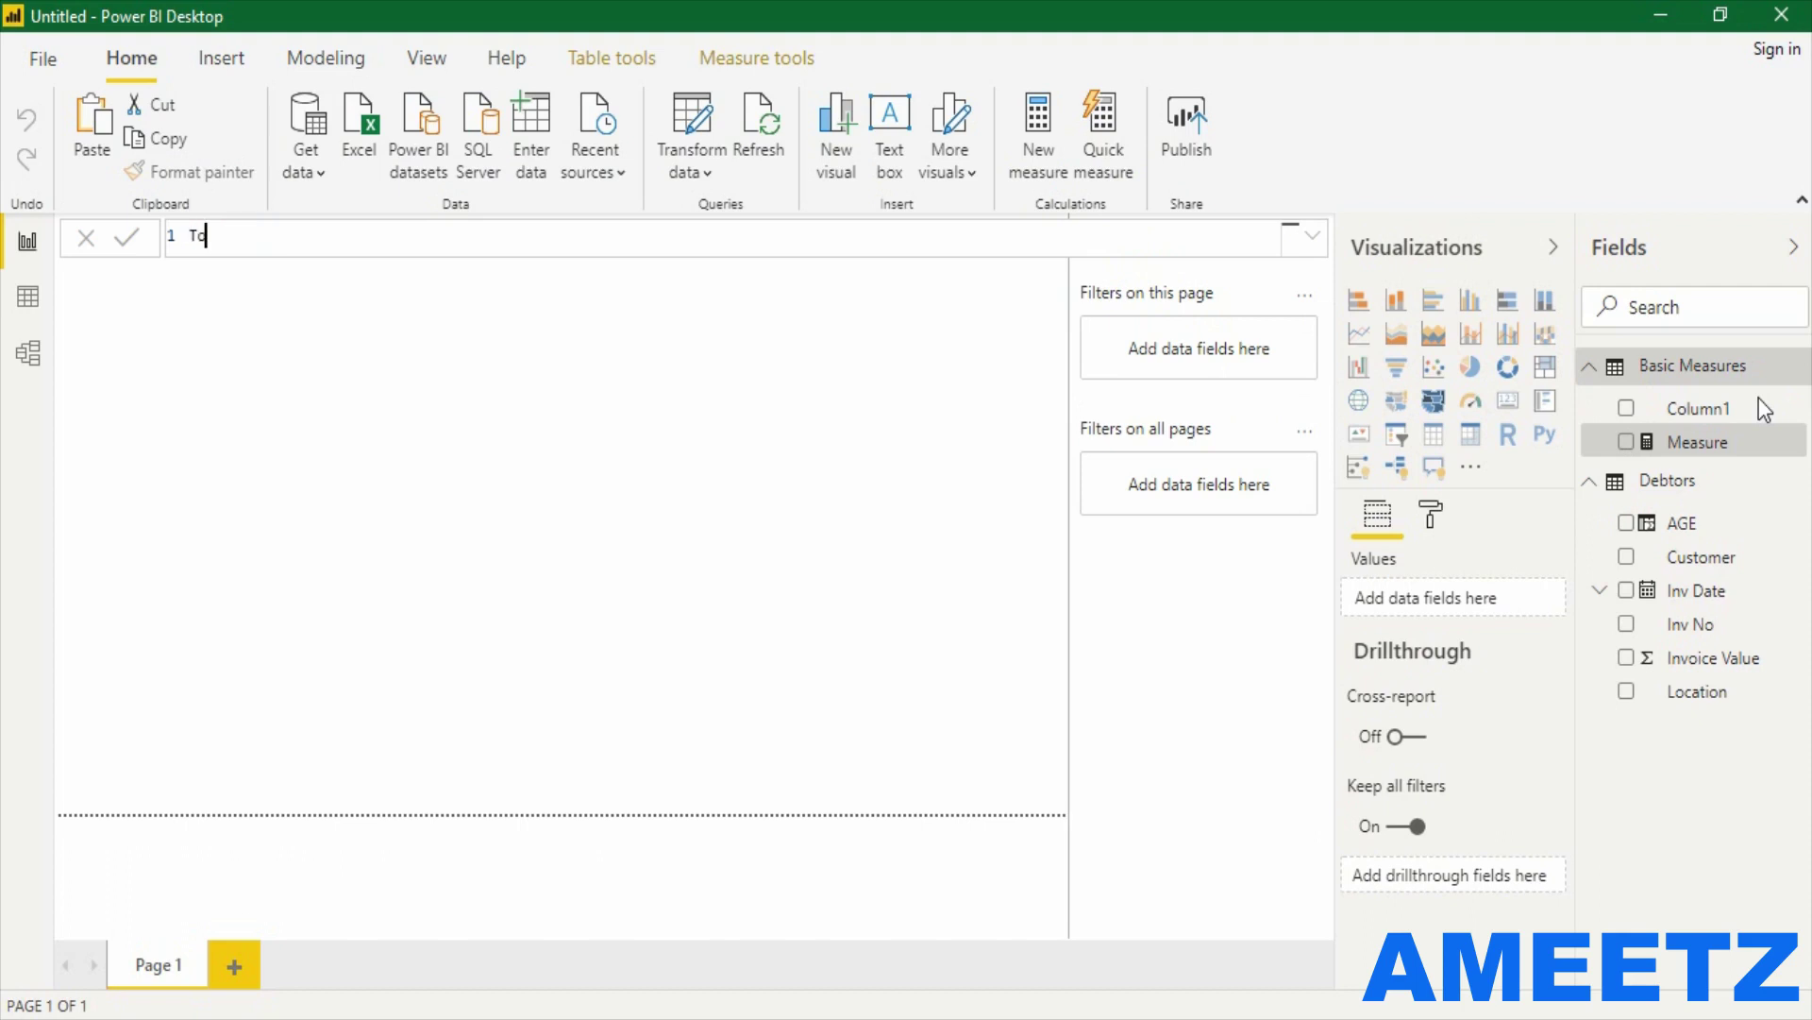
{"action": "type", "text": "tal Invoices = count"}
{"action": "key", "text": "Tab"}
{"action": "type", "text": "inv"}
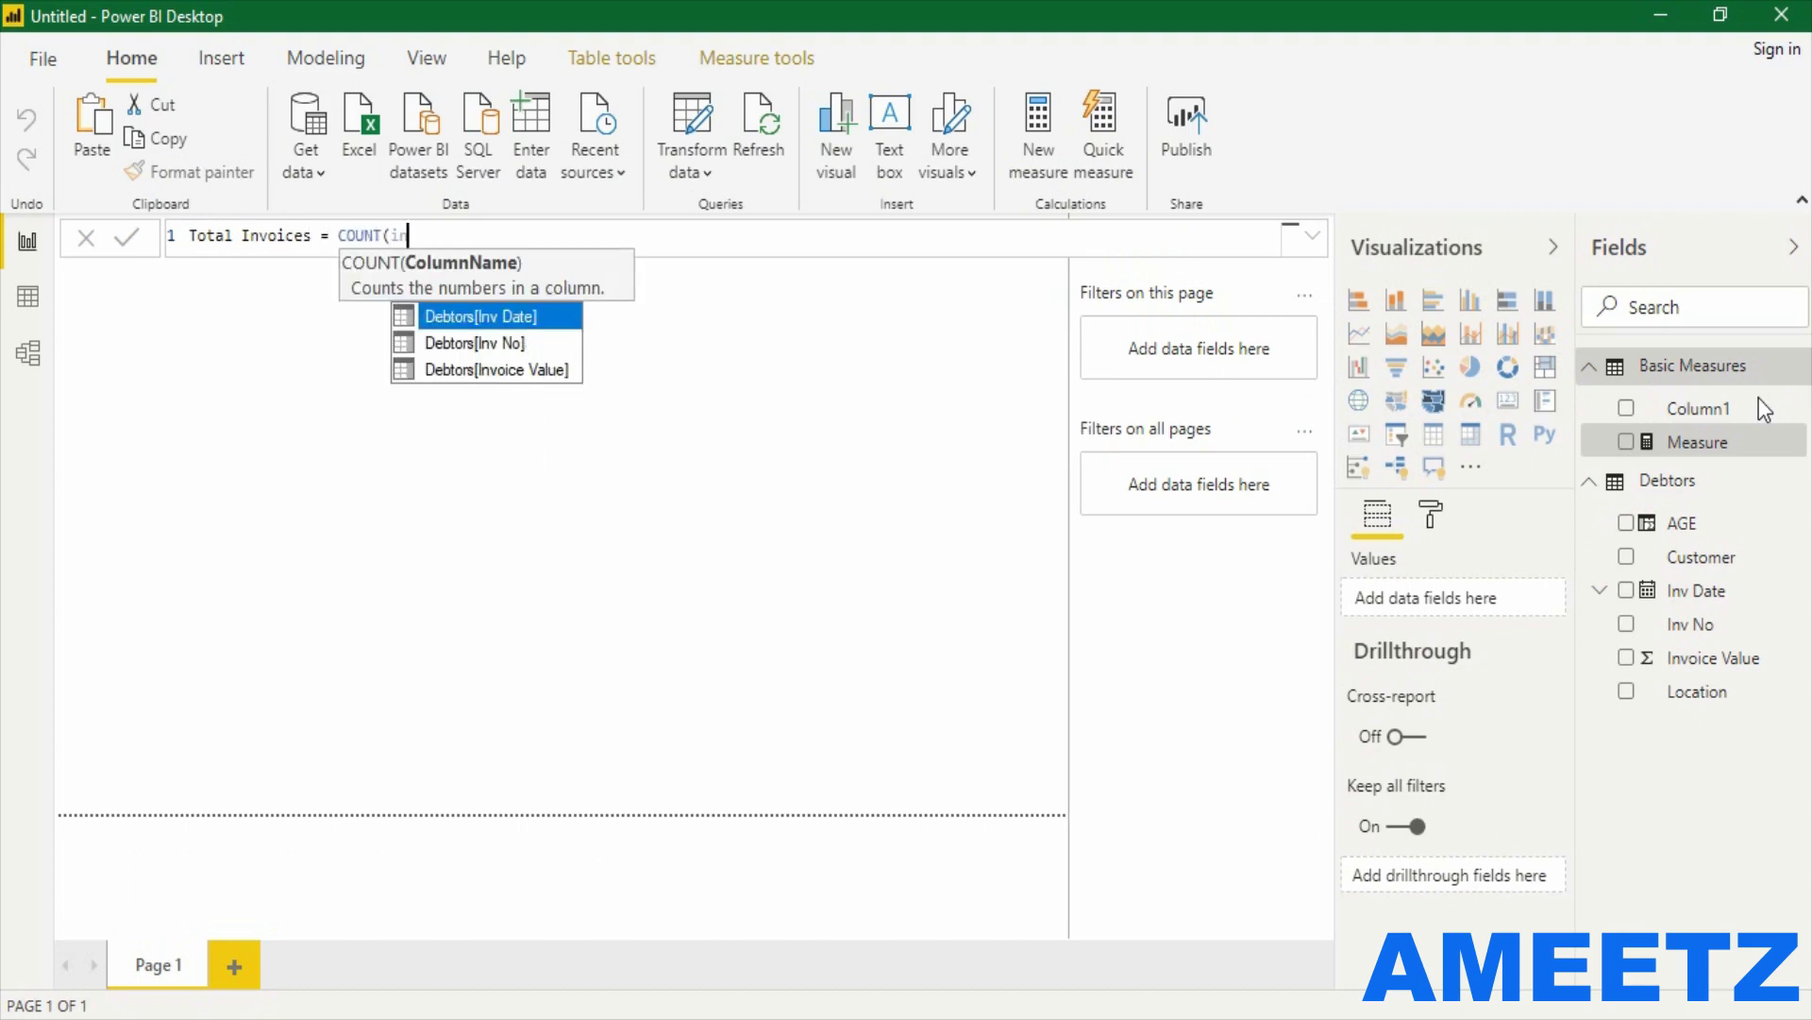
{"action": "key", "text": "Down"}
{"action": "key", "text": "Tab"}
{"action": "type", "text": ")"}
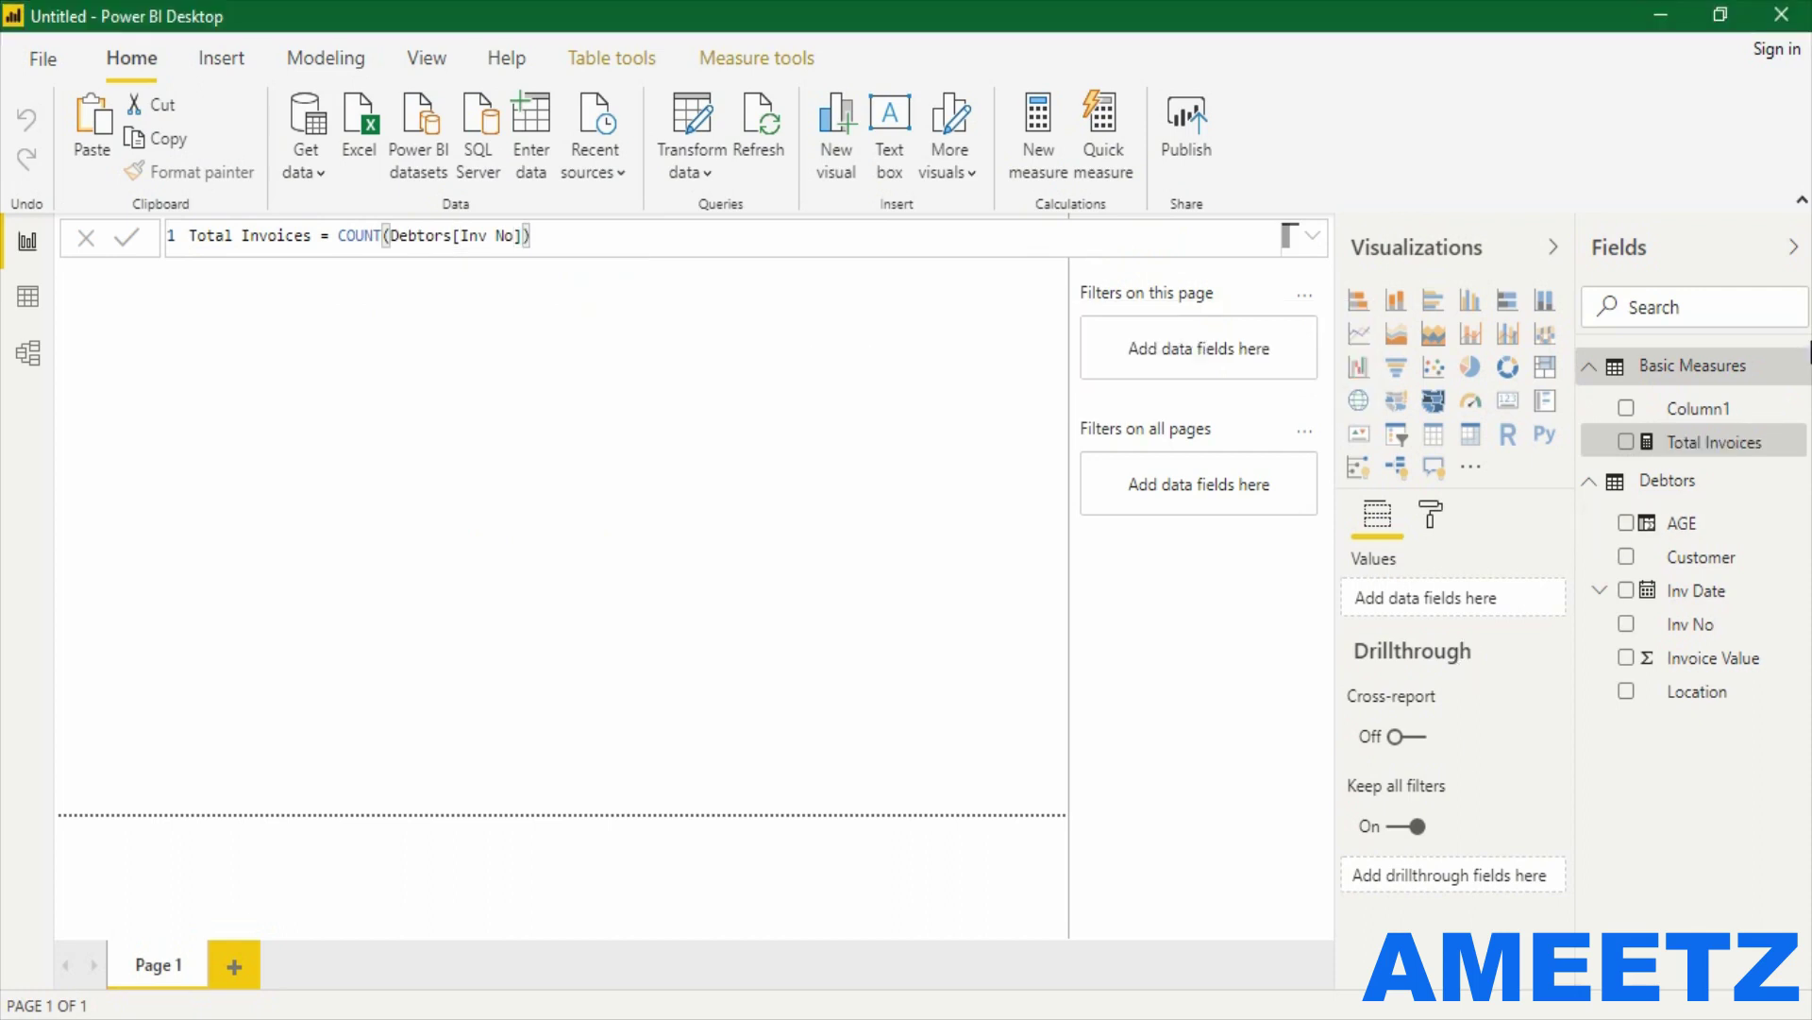
Hide the placeholder Column1 in the Basic Measures table.
{"action": "right_click", "coordinate": [1785, 418]}
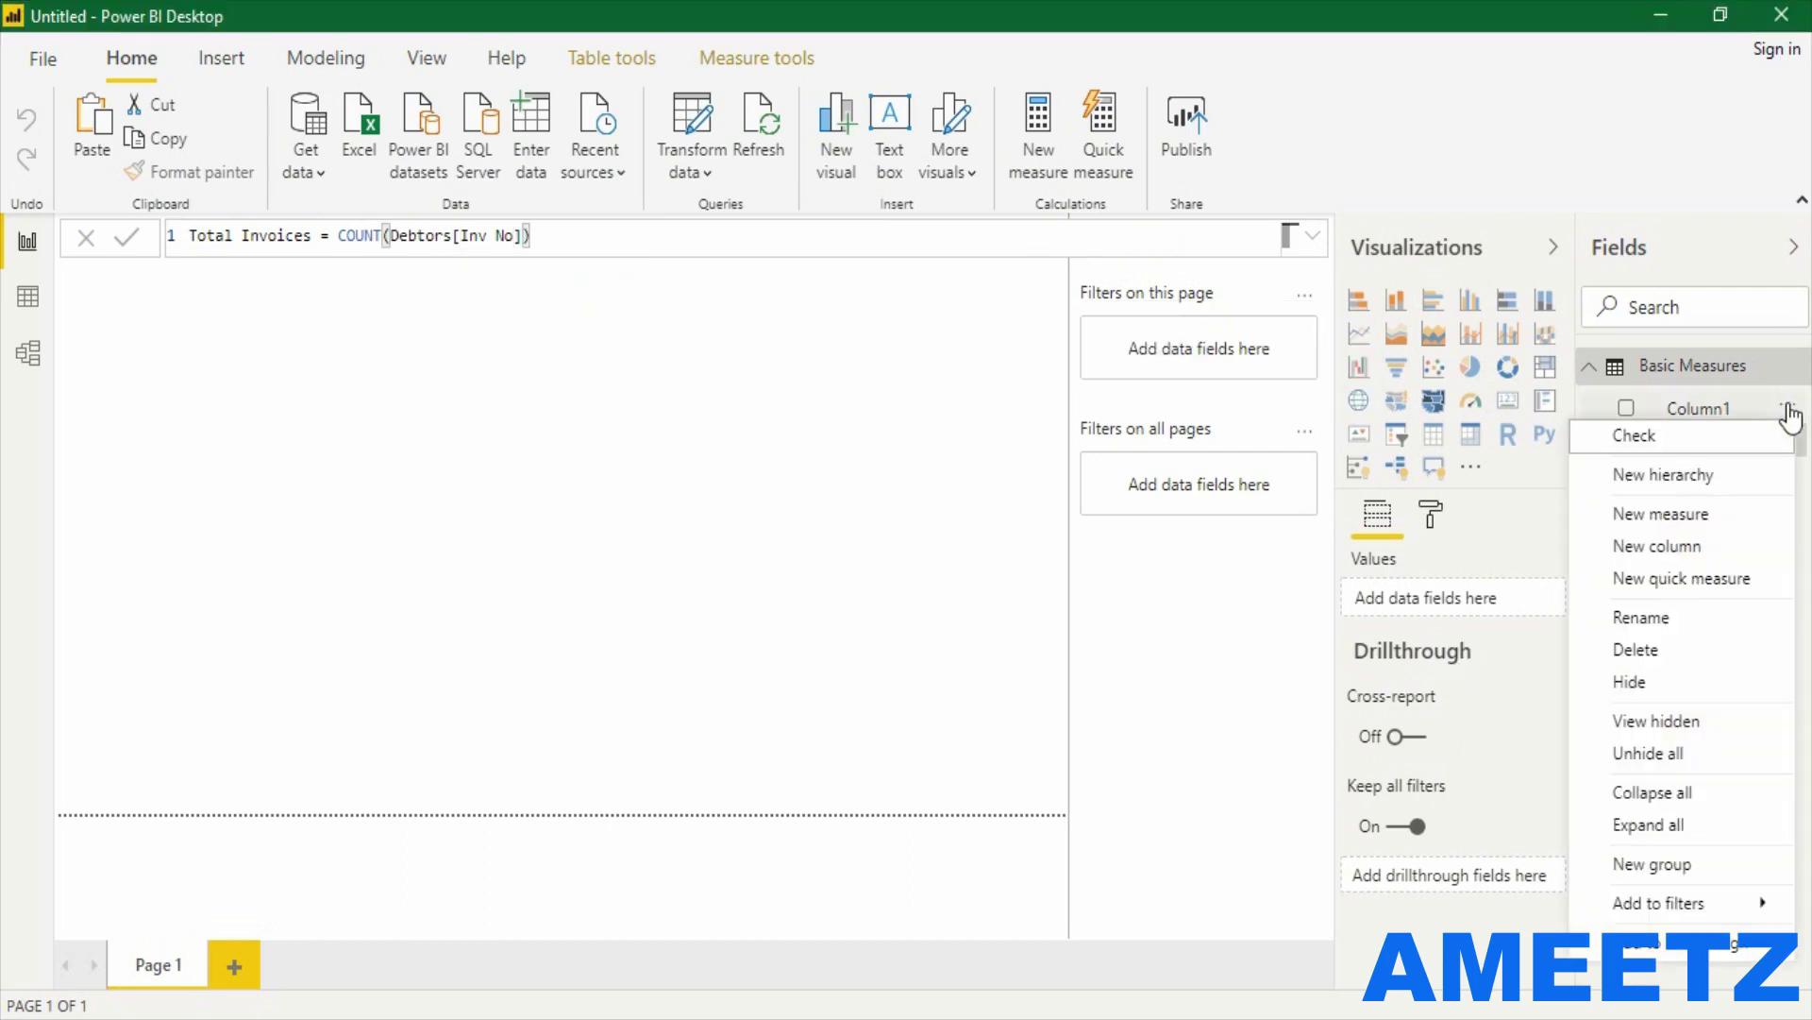
{"action": "left_click", "coordinate": [1649, 678]}
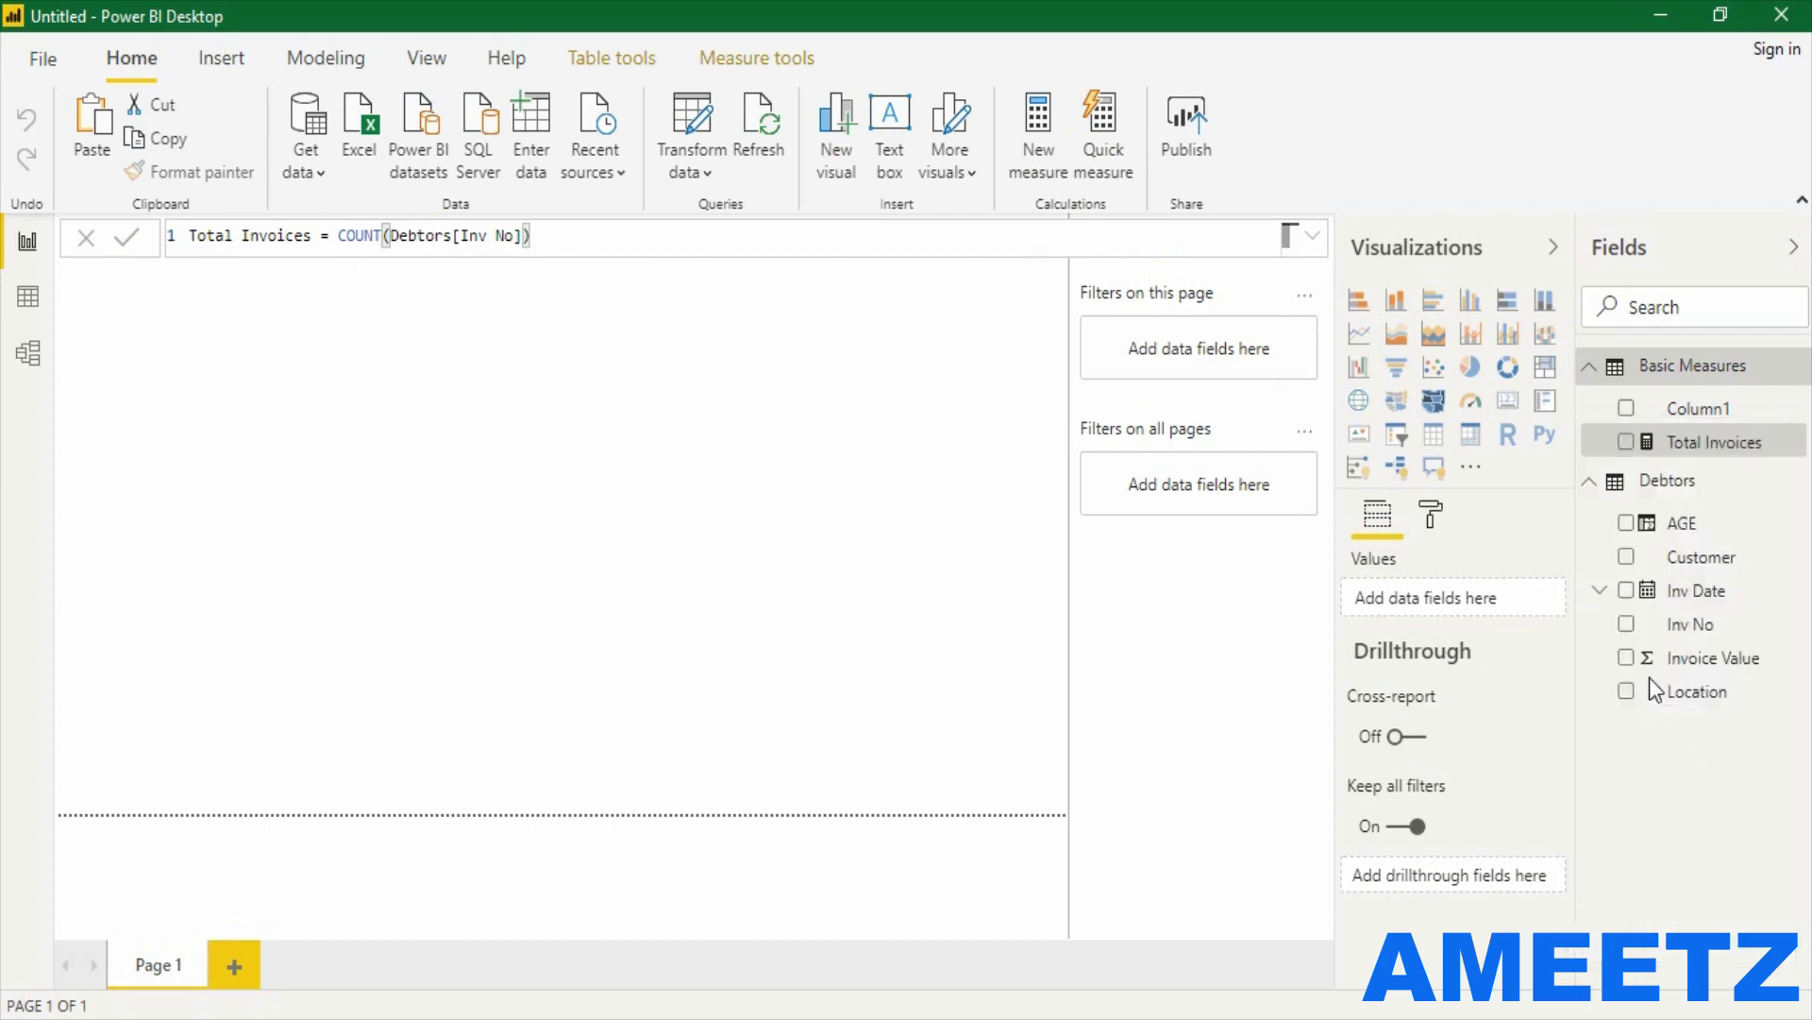
{"action": "left_click", "coordinate": [1795, 251]}
{"action": "left_click", "coordinate": [1794, 251]}
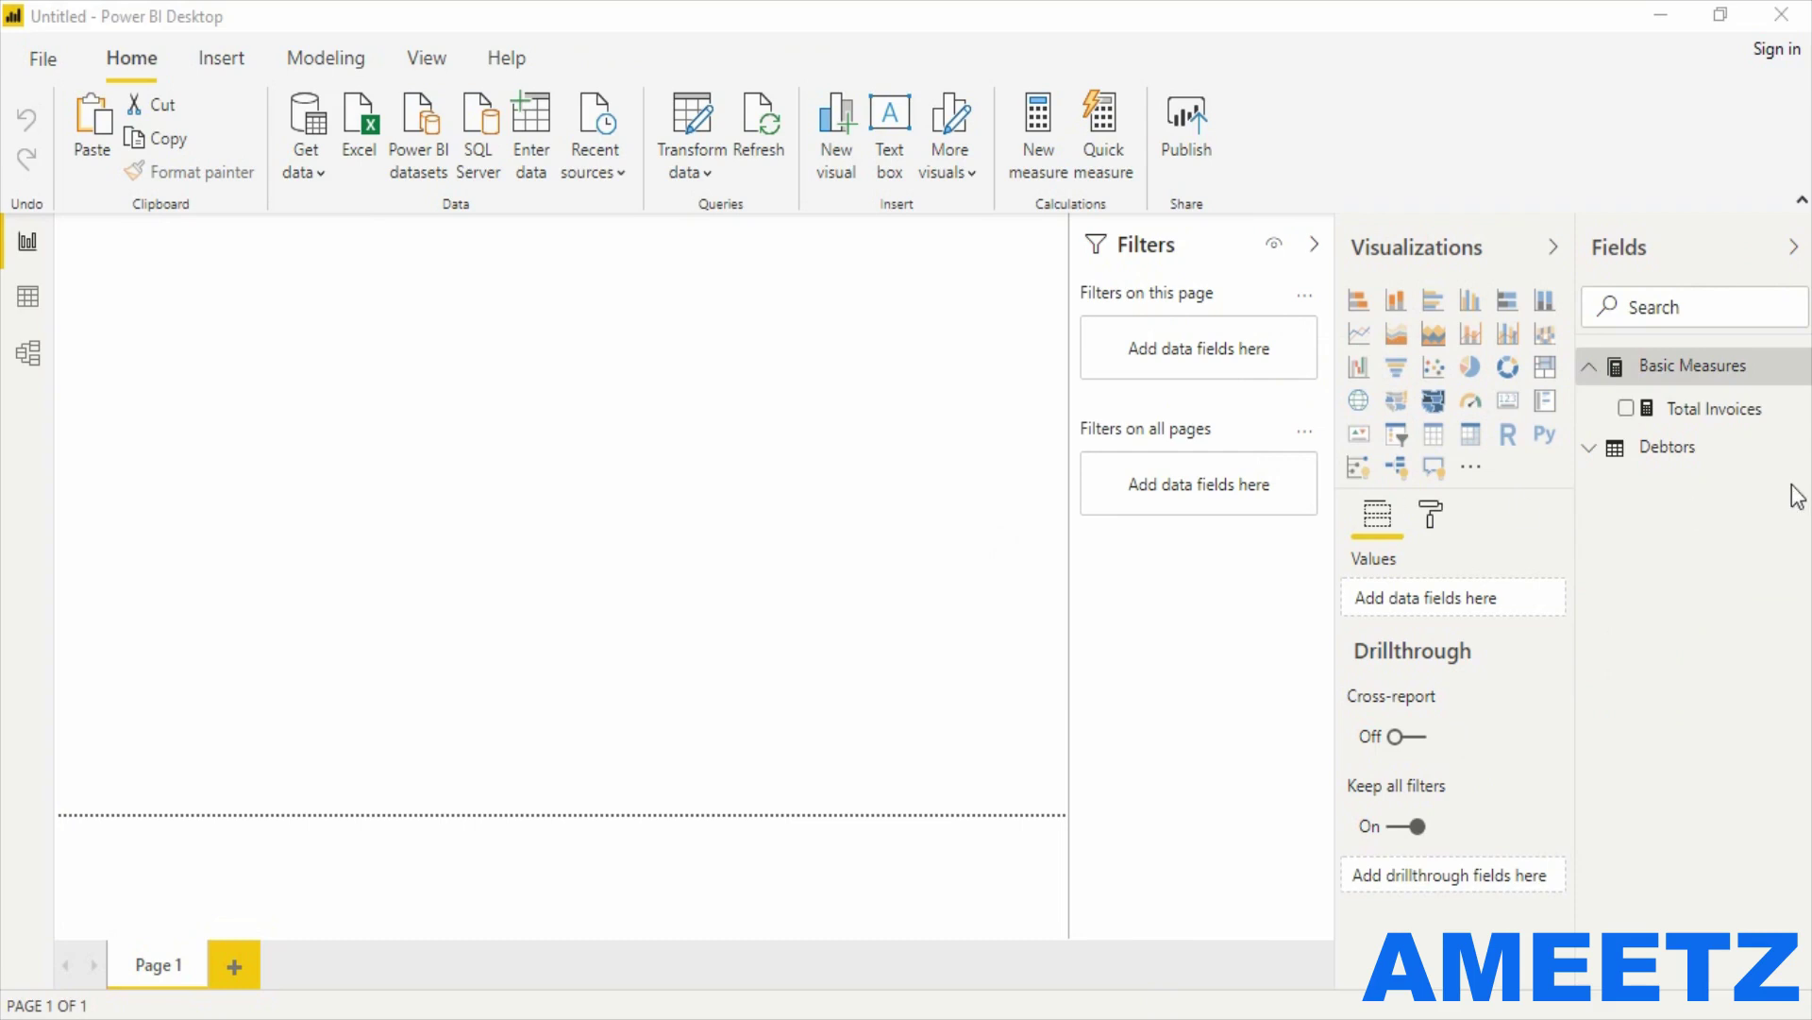
Start a new Basic Measures measure Inv 120-360 = CALCULATE([Total Invoices], …).
{"action": "right_click", "coordinate": [1795, 373]}
{"action": "left_click", "coordinate": [1788, 394]}
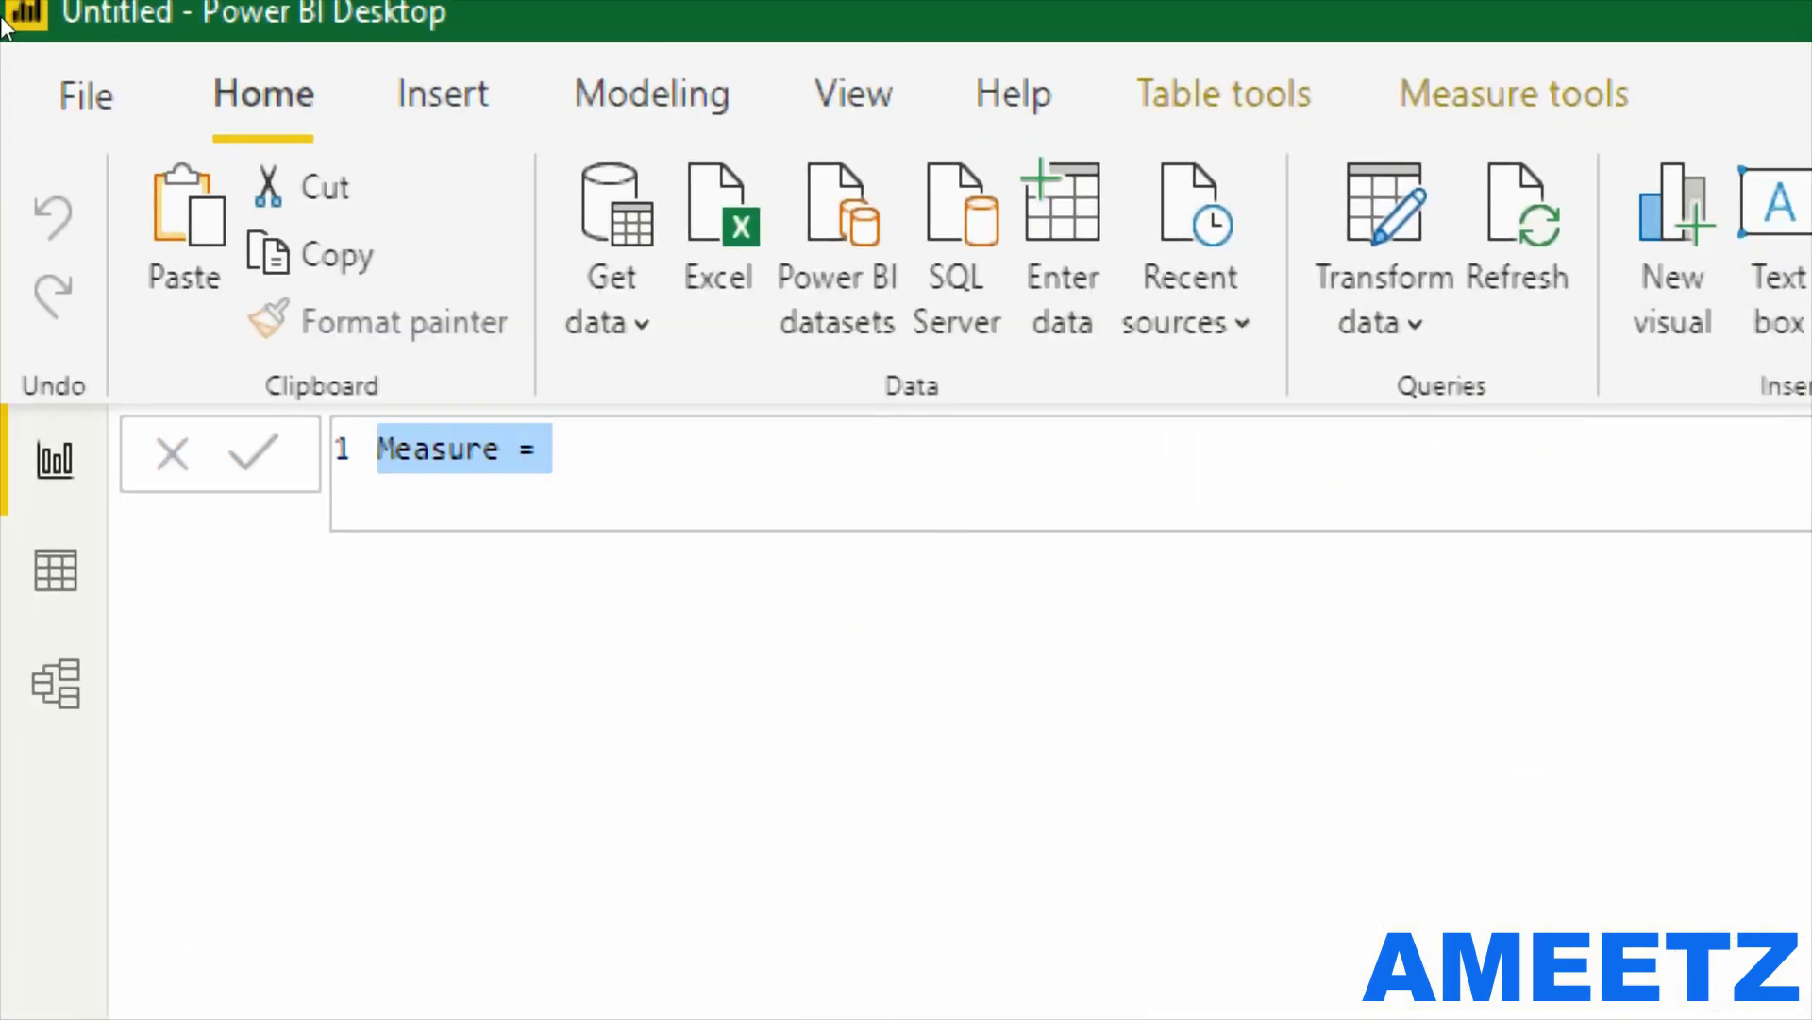
{"action": "type", "text": "Inv "}
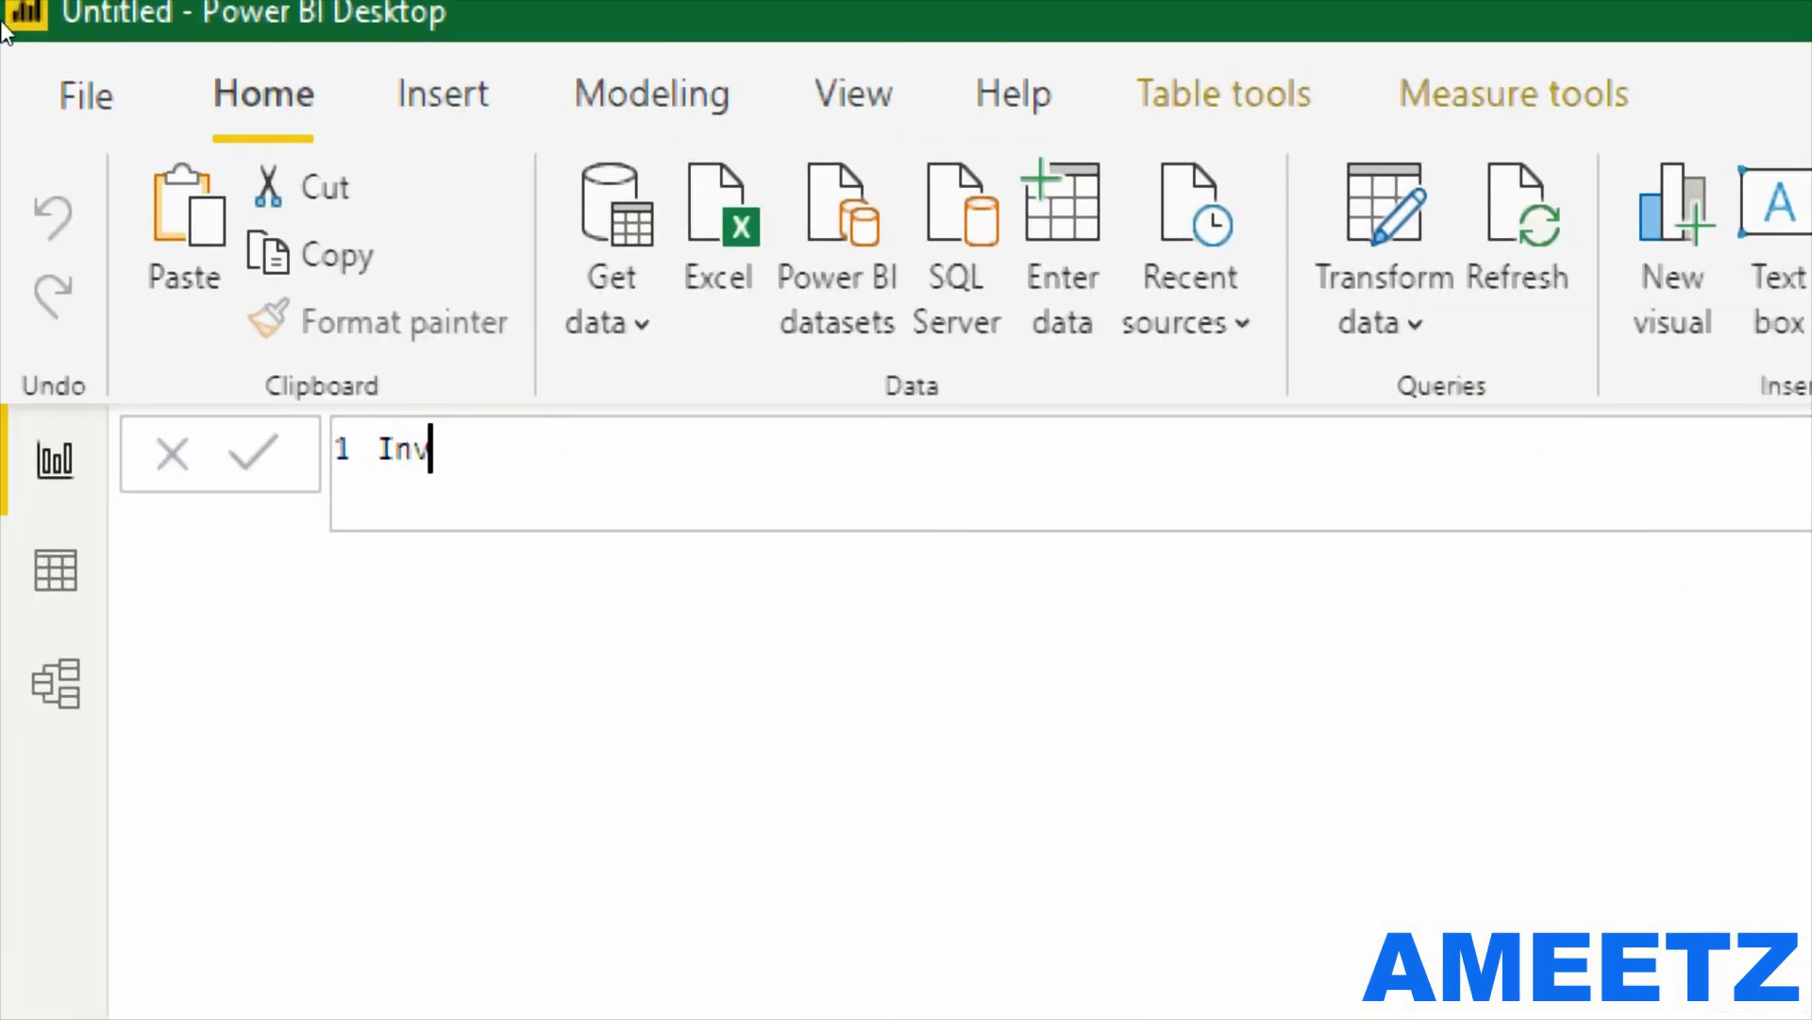
{"action": "type", "text": "120-360 ="}
{"action": "key", "text": "shift+Return"}
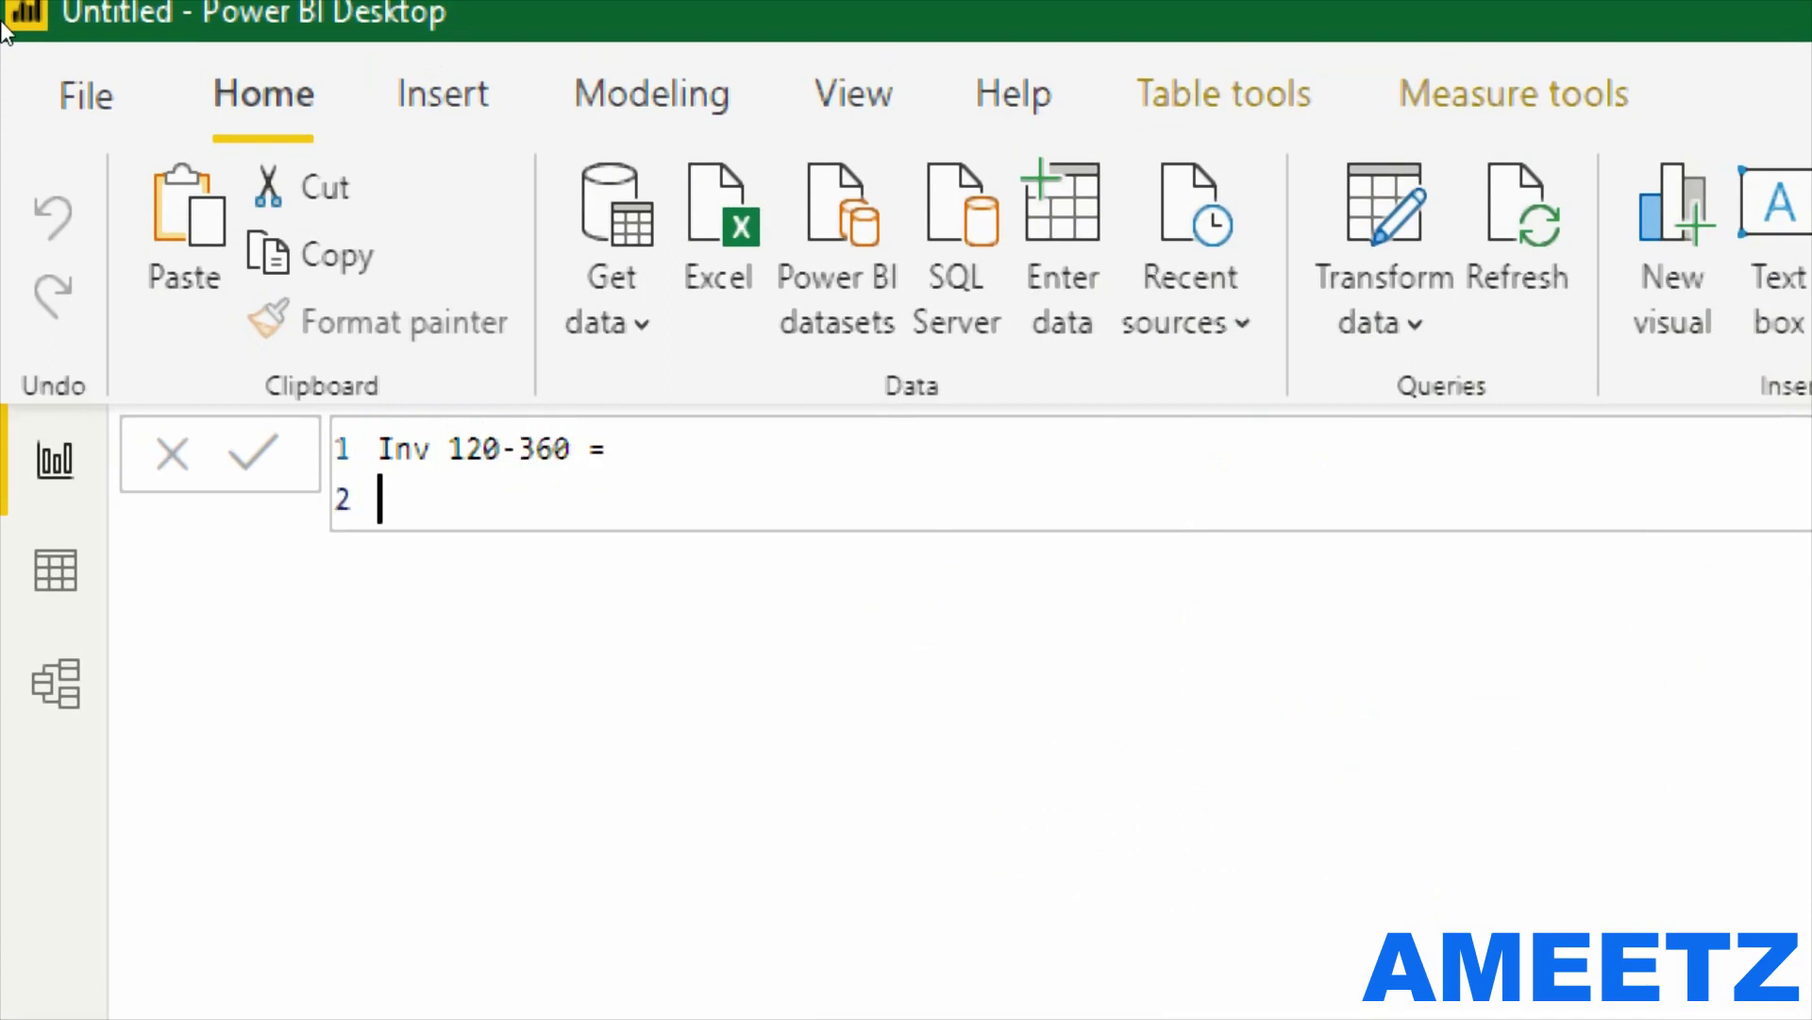
{"action": "type", "text": "CALCULATE(total Invoices],"}
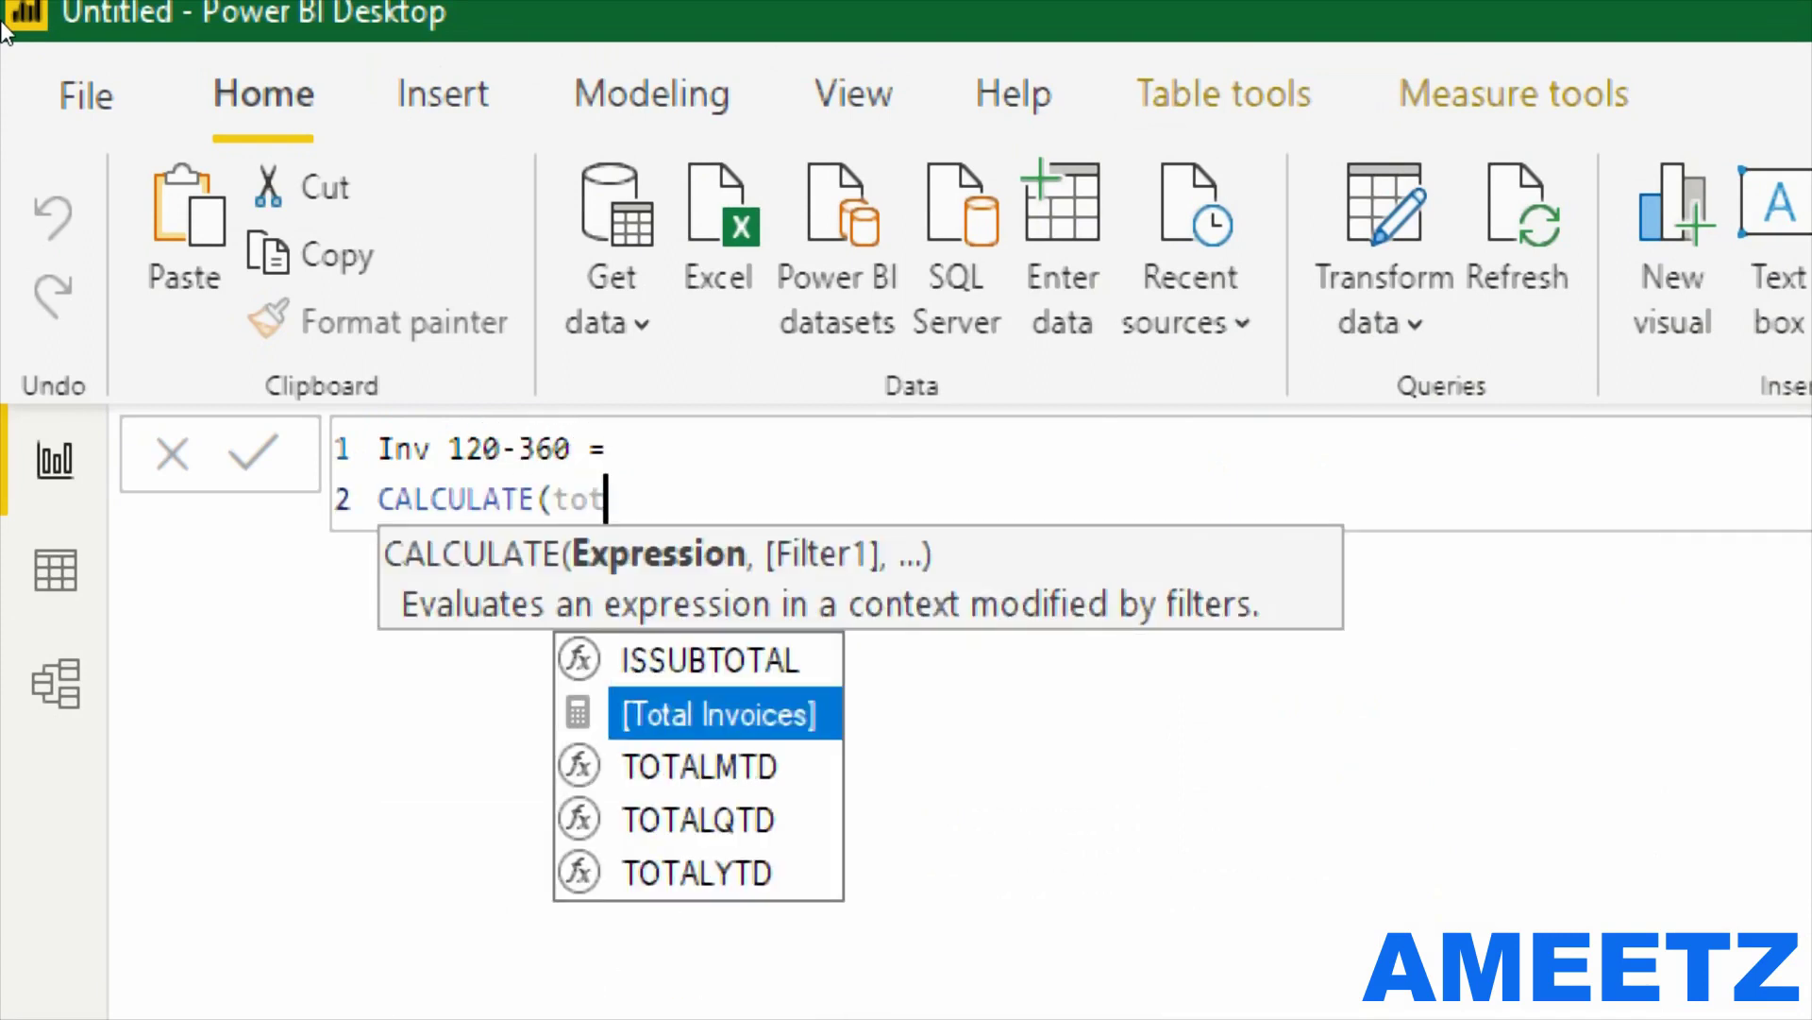
{"action": "key", "text": "Tab"}
{"action": "type", "text": ","}
{"action": "key", "text": "shift+Return"}
Finish it with FILTER(ALL(Debtors[AGE]), AGE >= 120 && AGE <= 360) and commit.
{"action": "type", "text": "fil"}
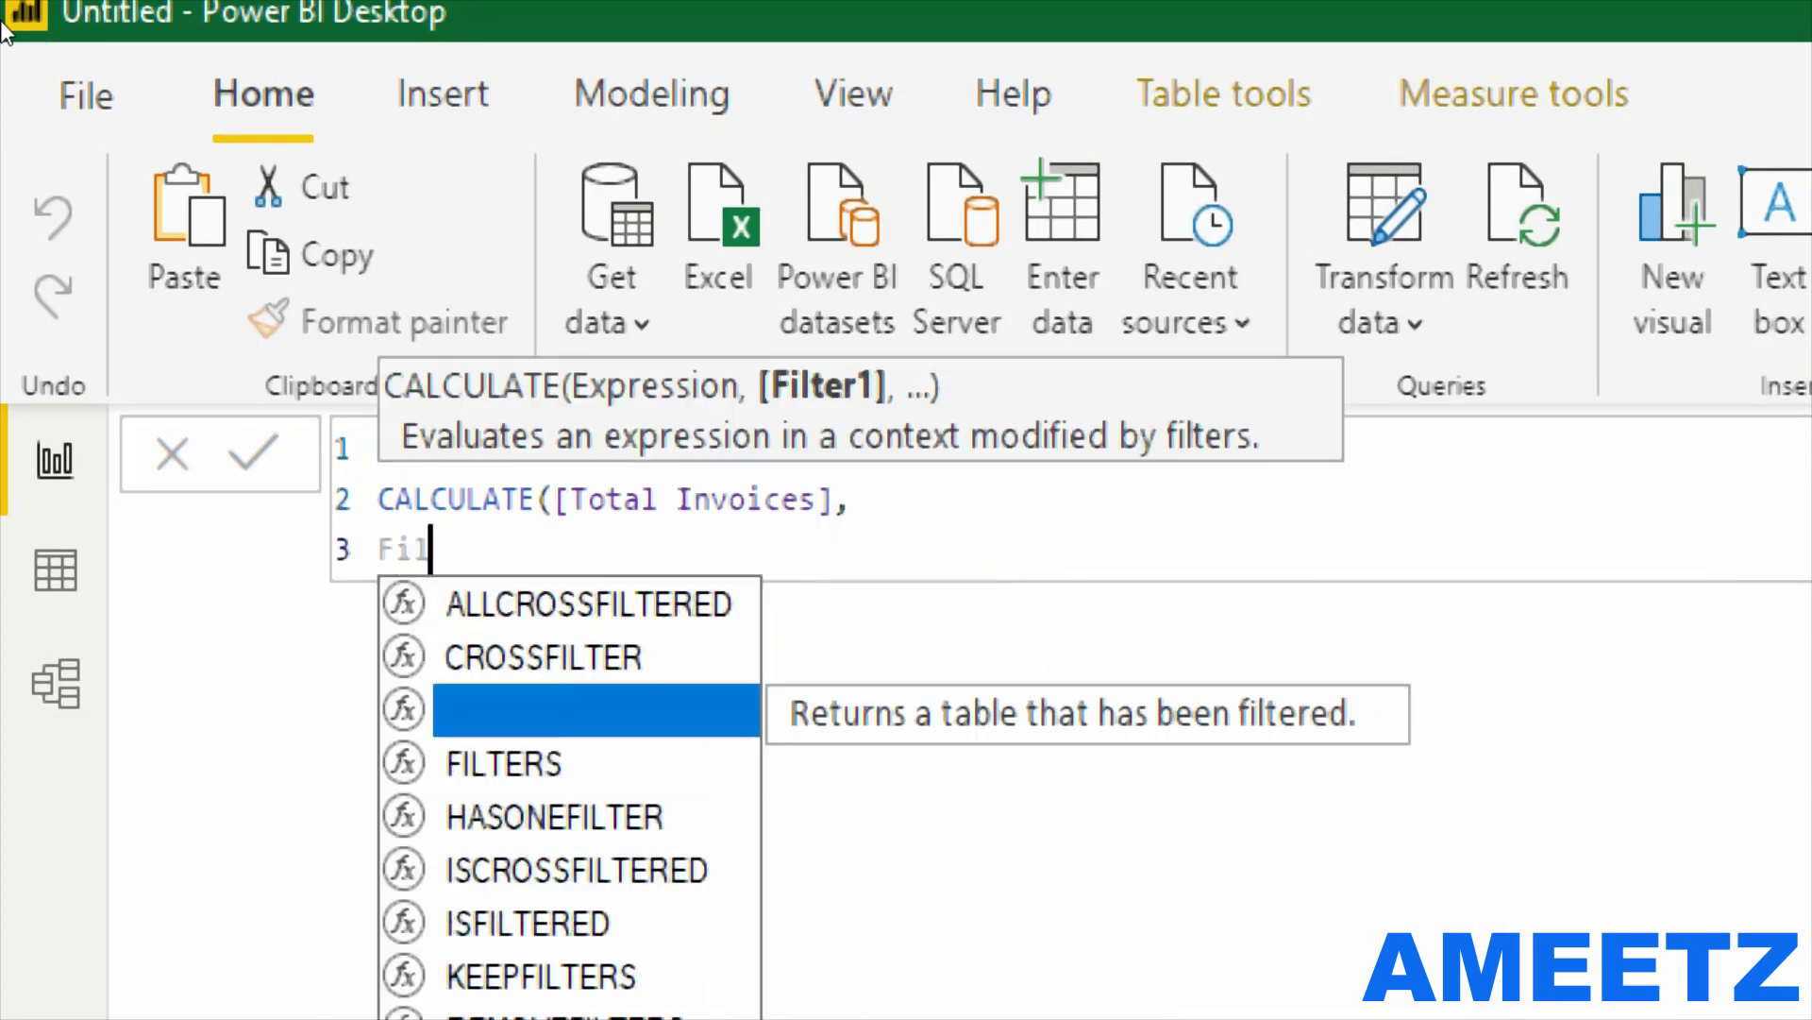
{"action": "key", "text": "Tab"}
{"action": "type", "text": "all"}
{"action": "key", "text": "Tab"}
{"action": "type", "text": "age"}
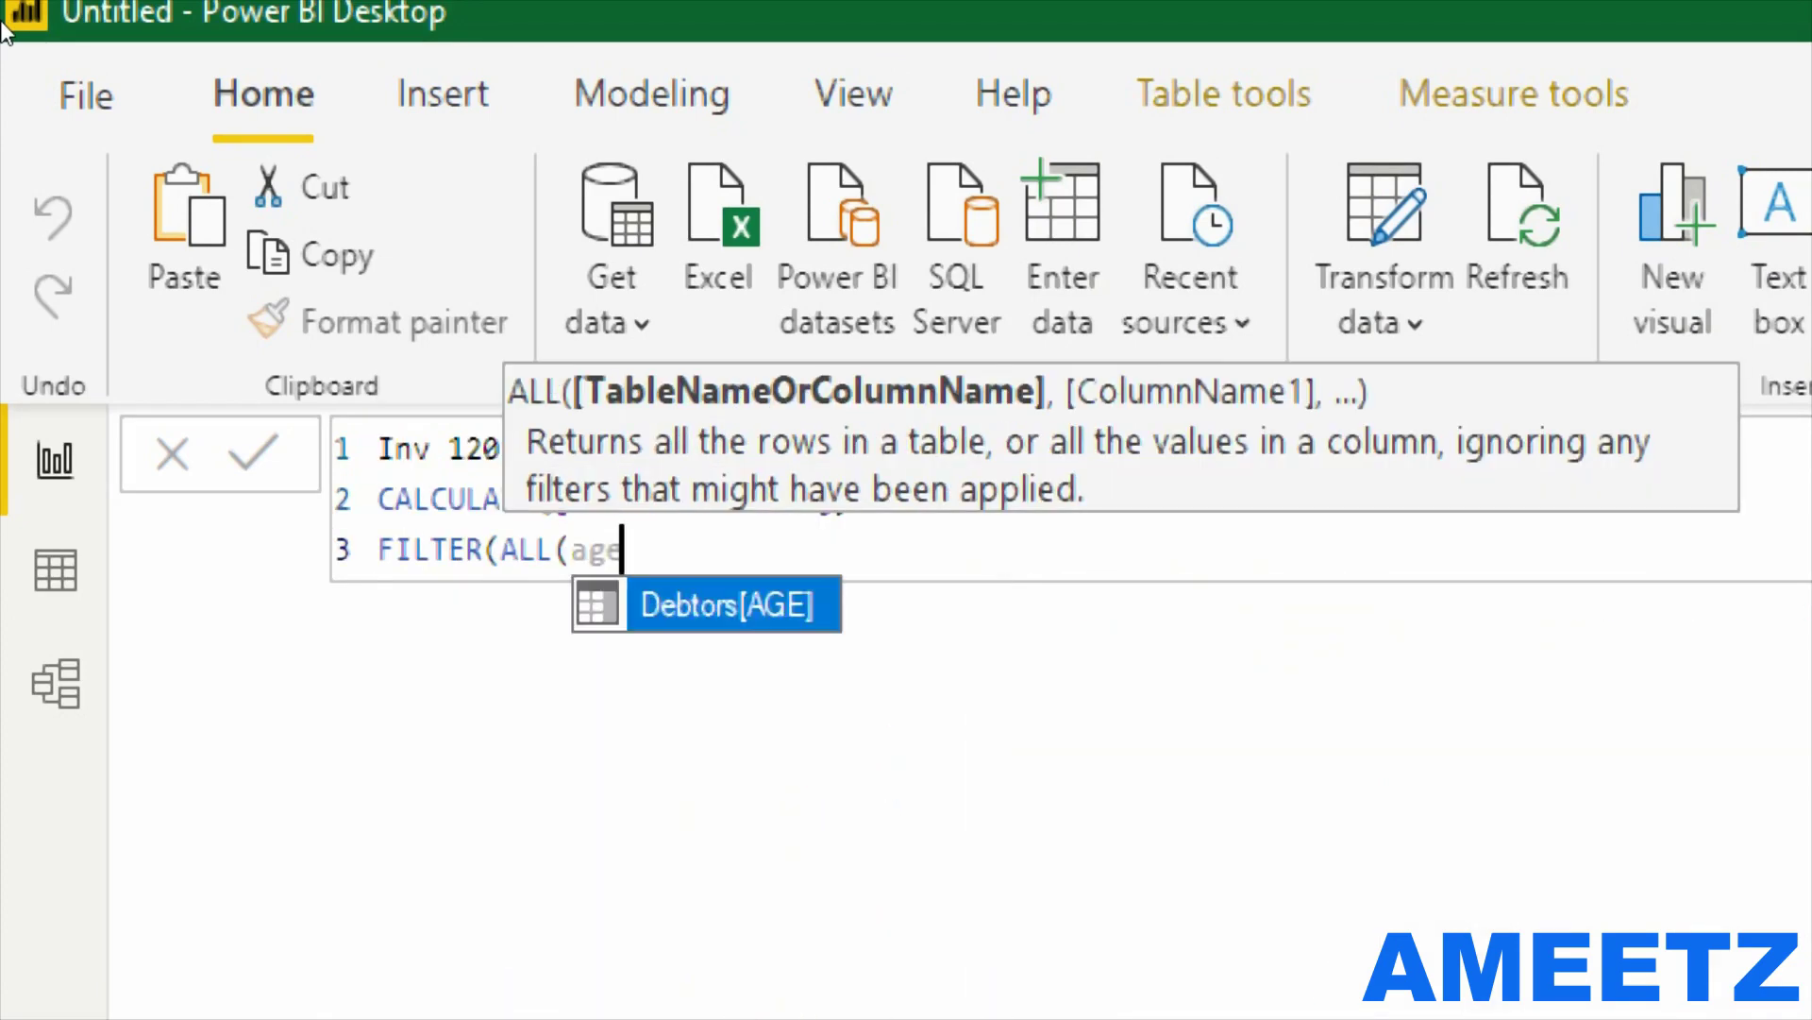
{"action": "key", "text": "Tab"}
{"action": "type", "text": "),age"}
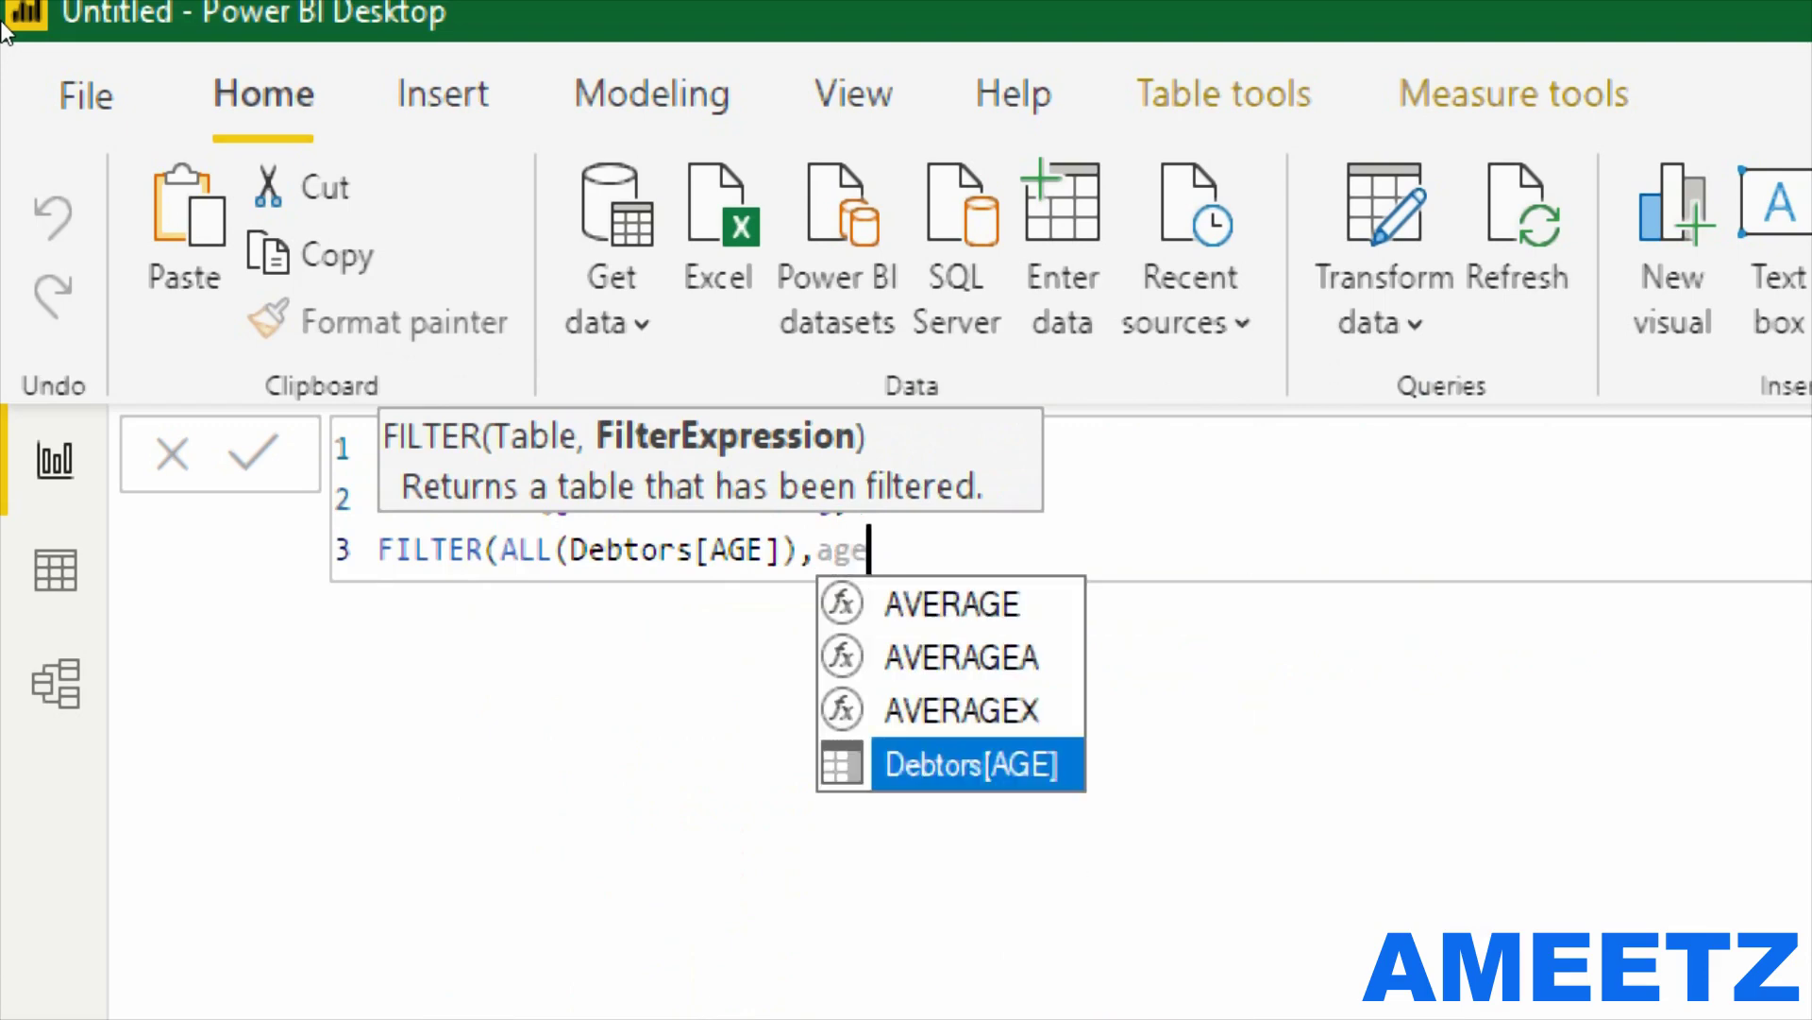
{"action": "key", "text": "Tab"}
{"action": "type", "text": ">="}
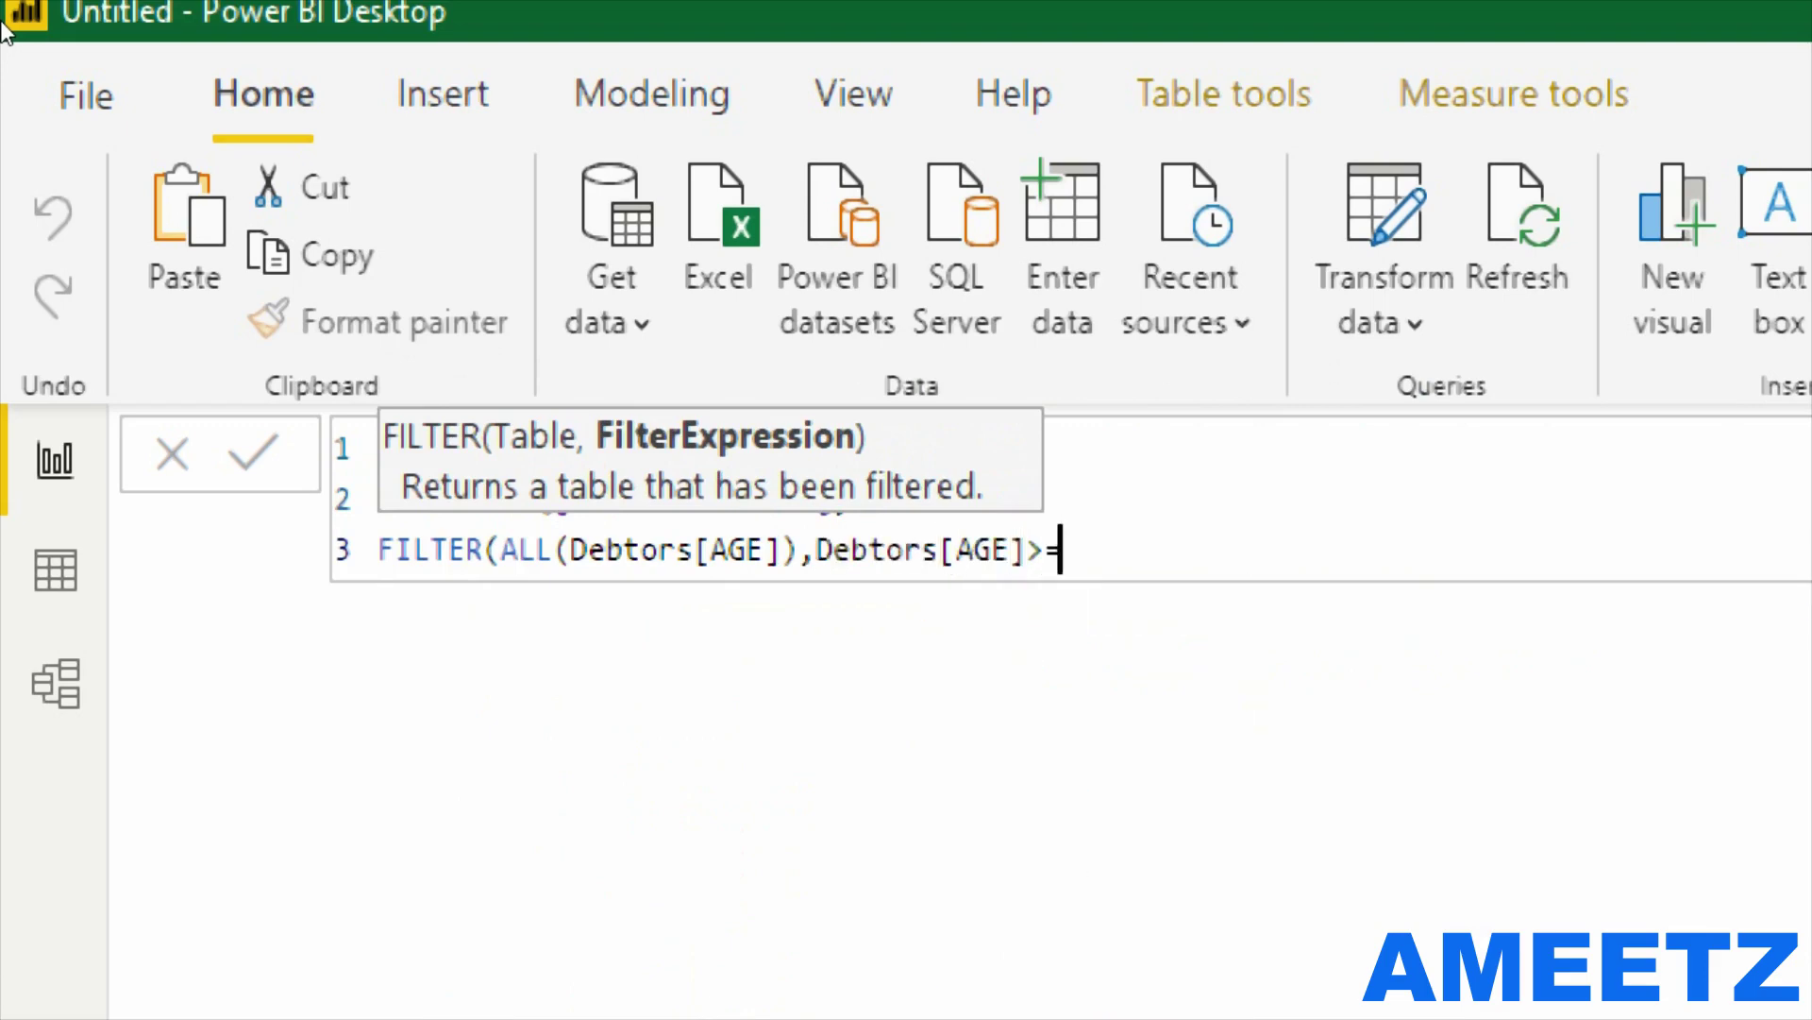
{"action": "type", "text": "120&&age"}
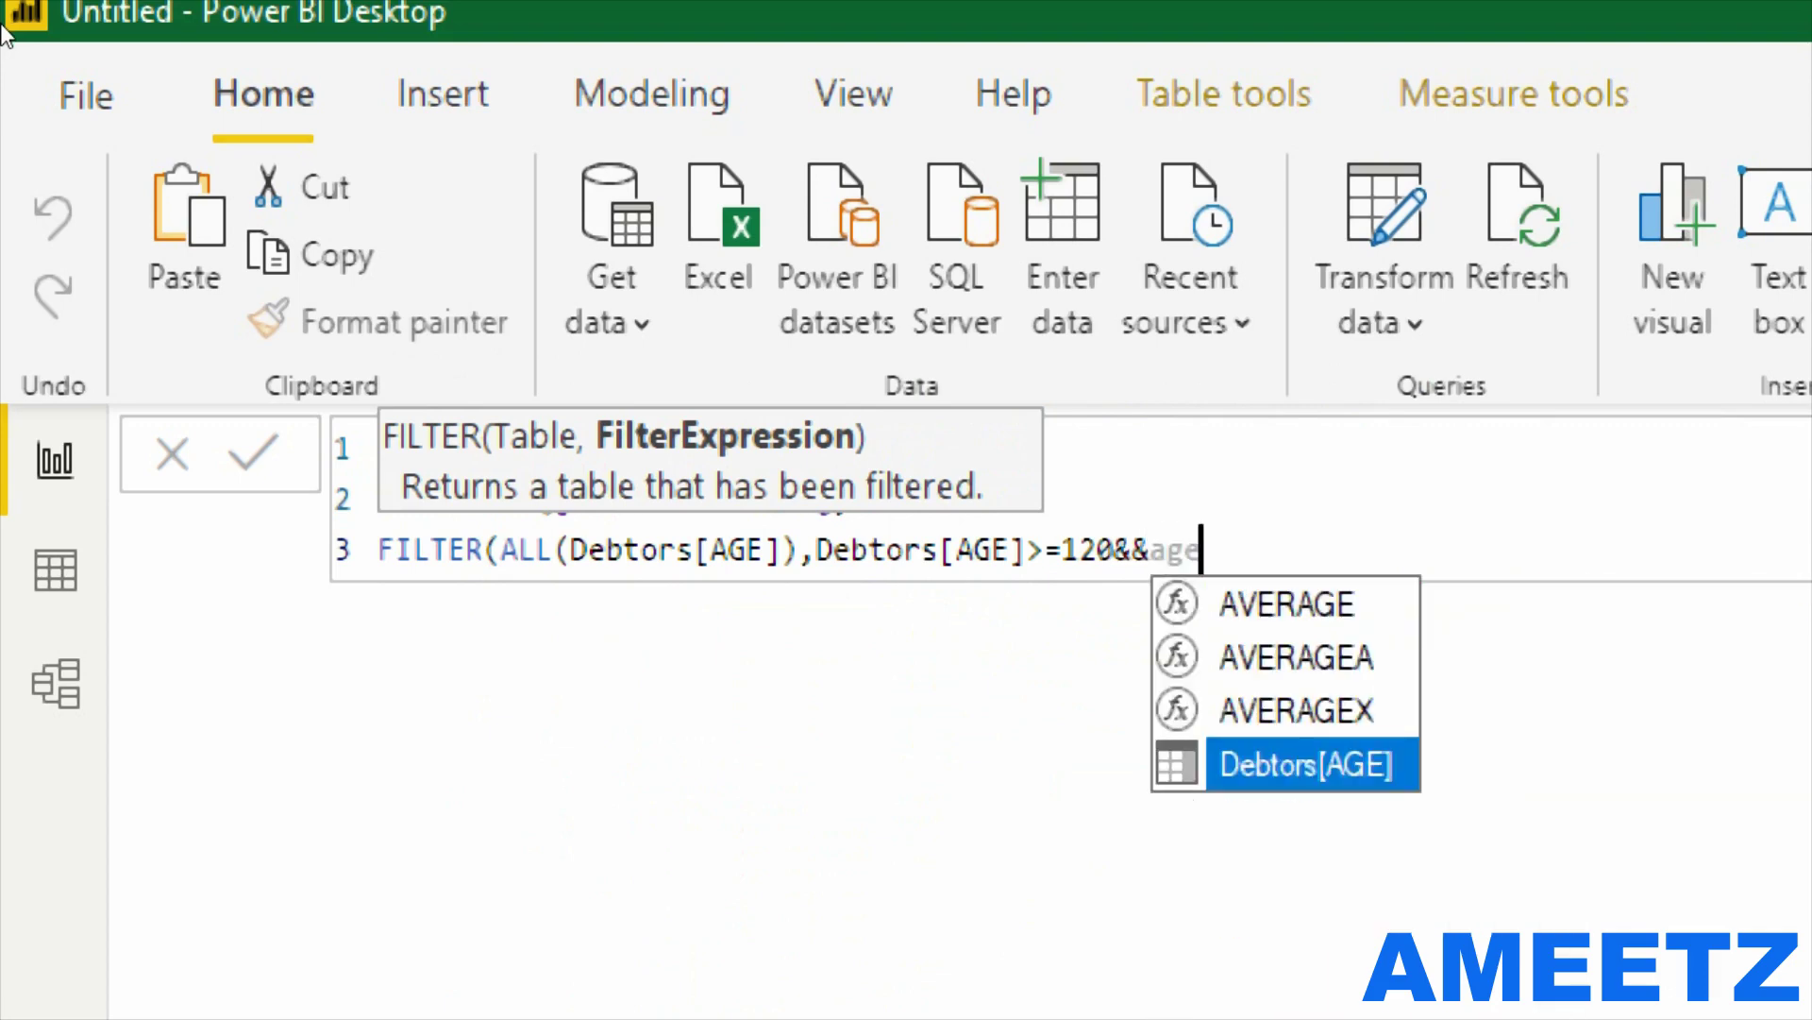
{"action": "key", "text": "Tab"}
{"action": "type", "text": "<=360)"}
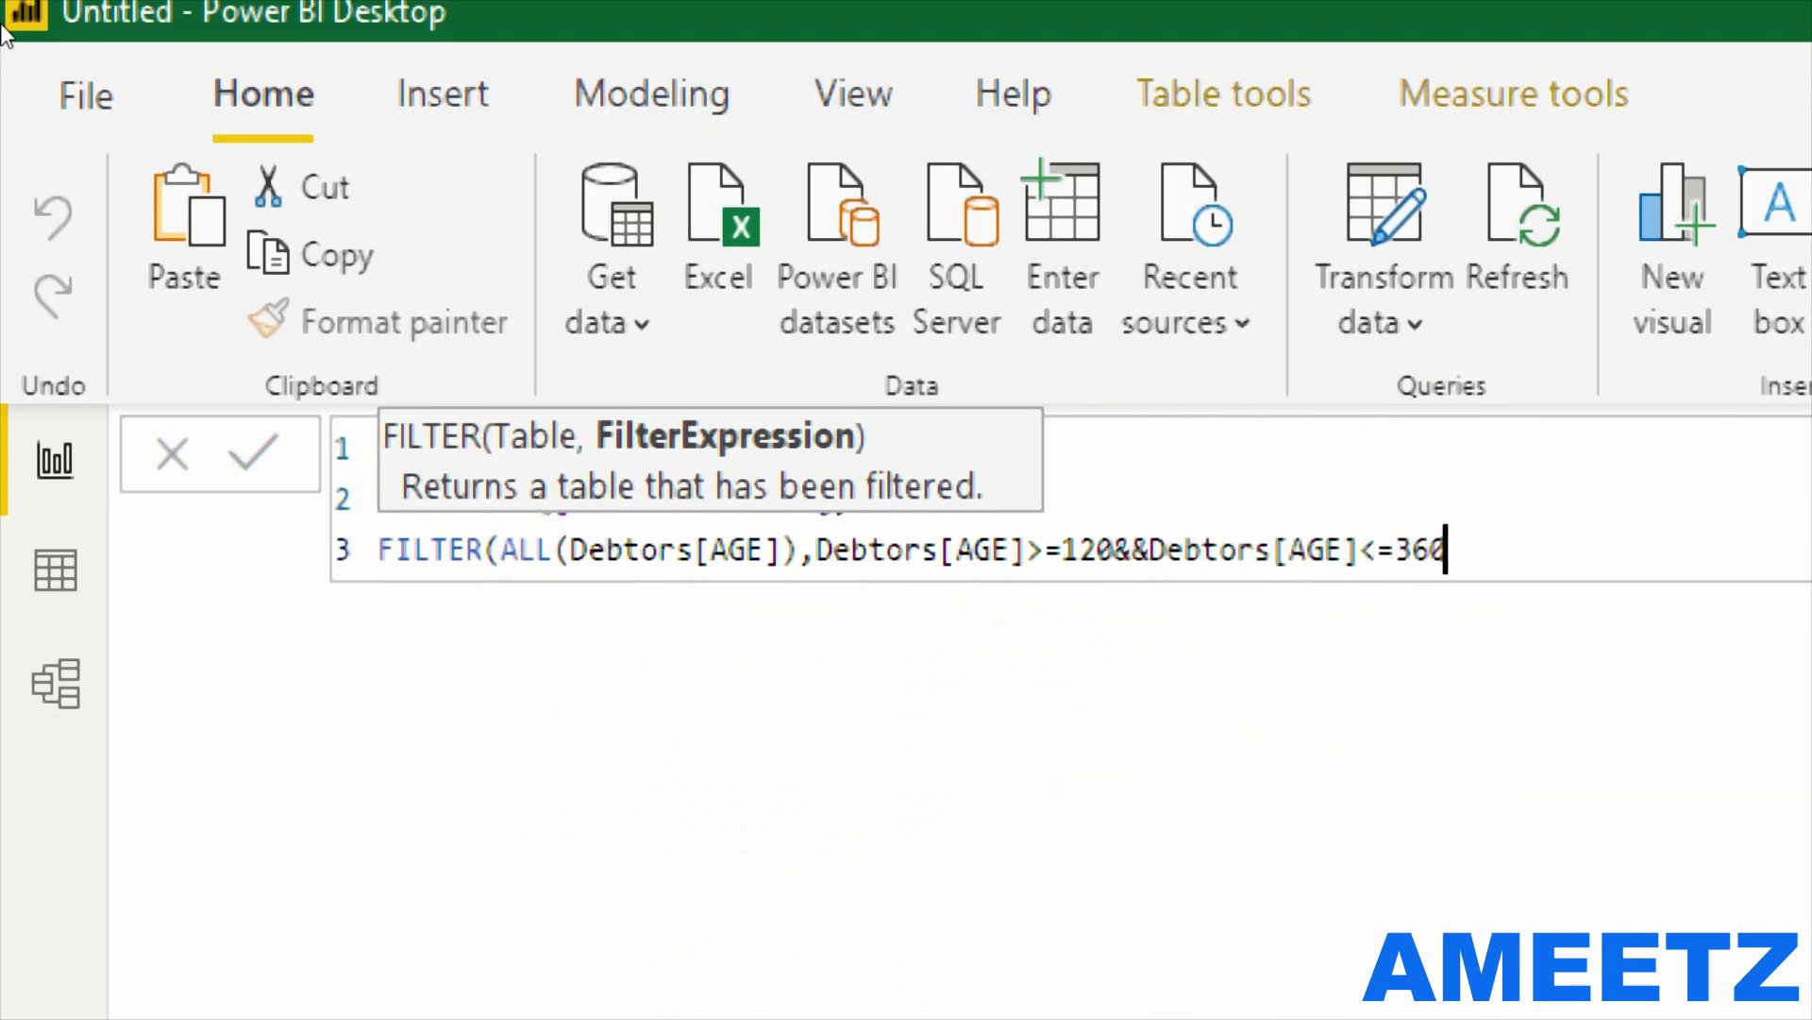
{"action": "type", "text": ")"}
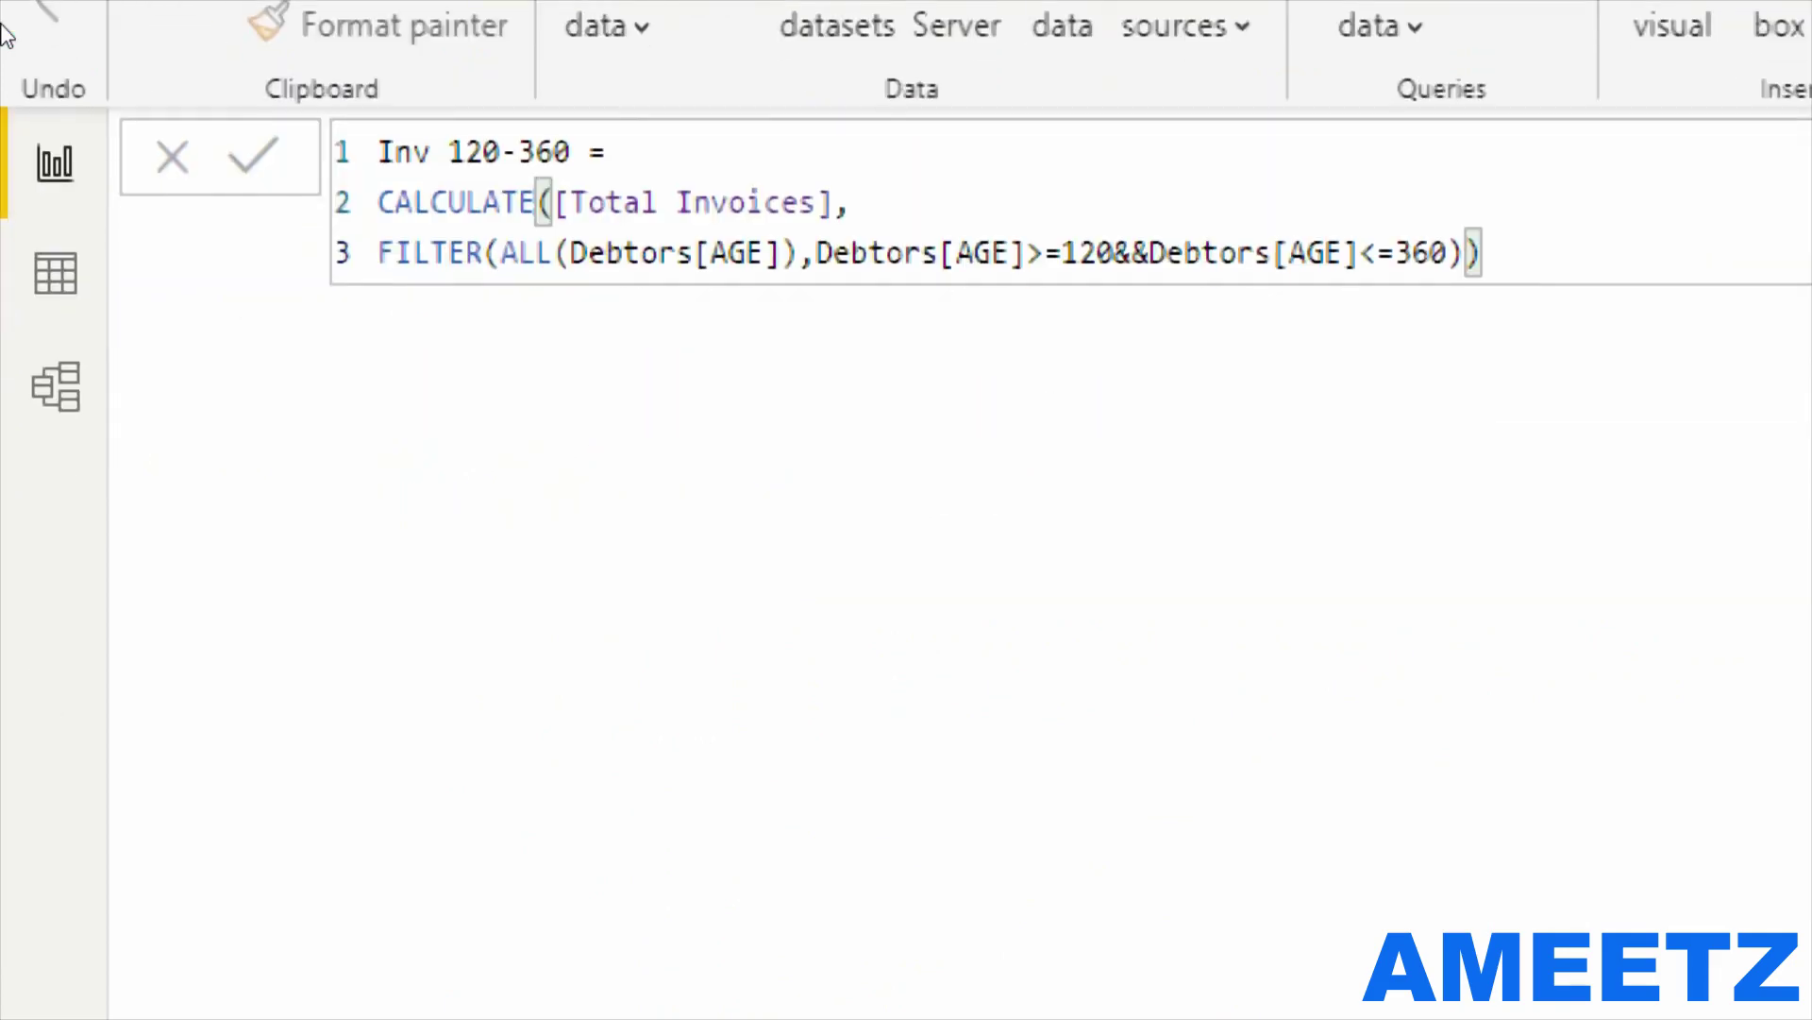
{"action": "key", "text": "Return"}
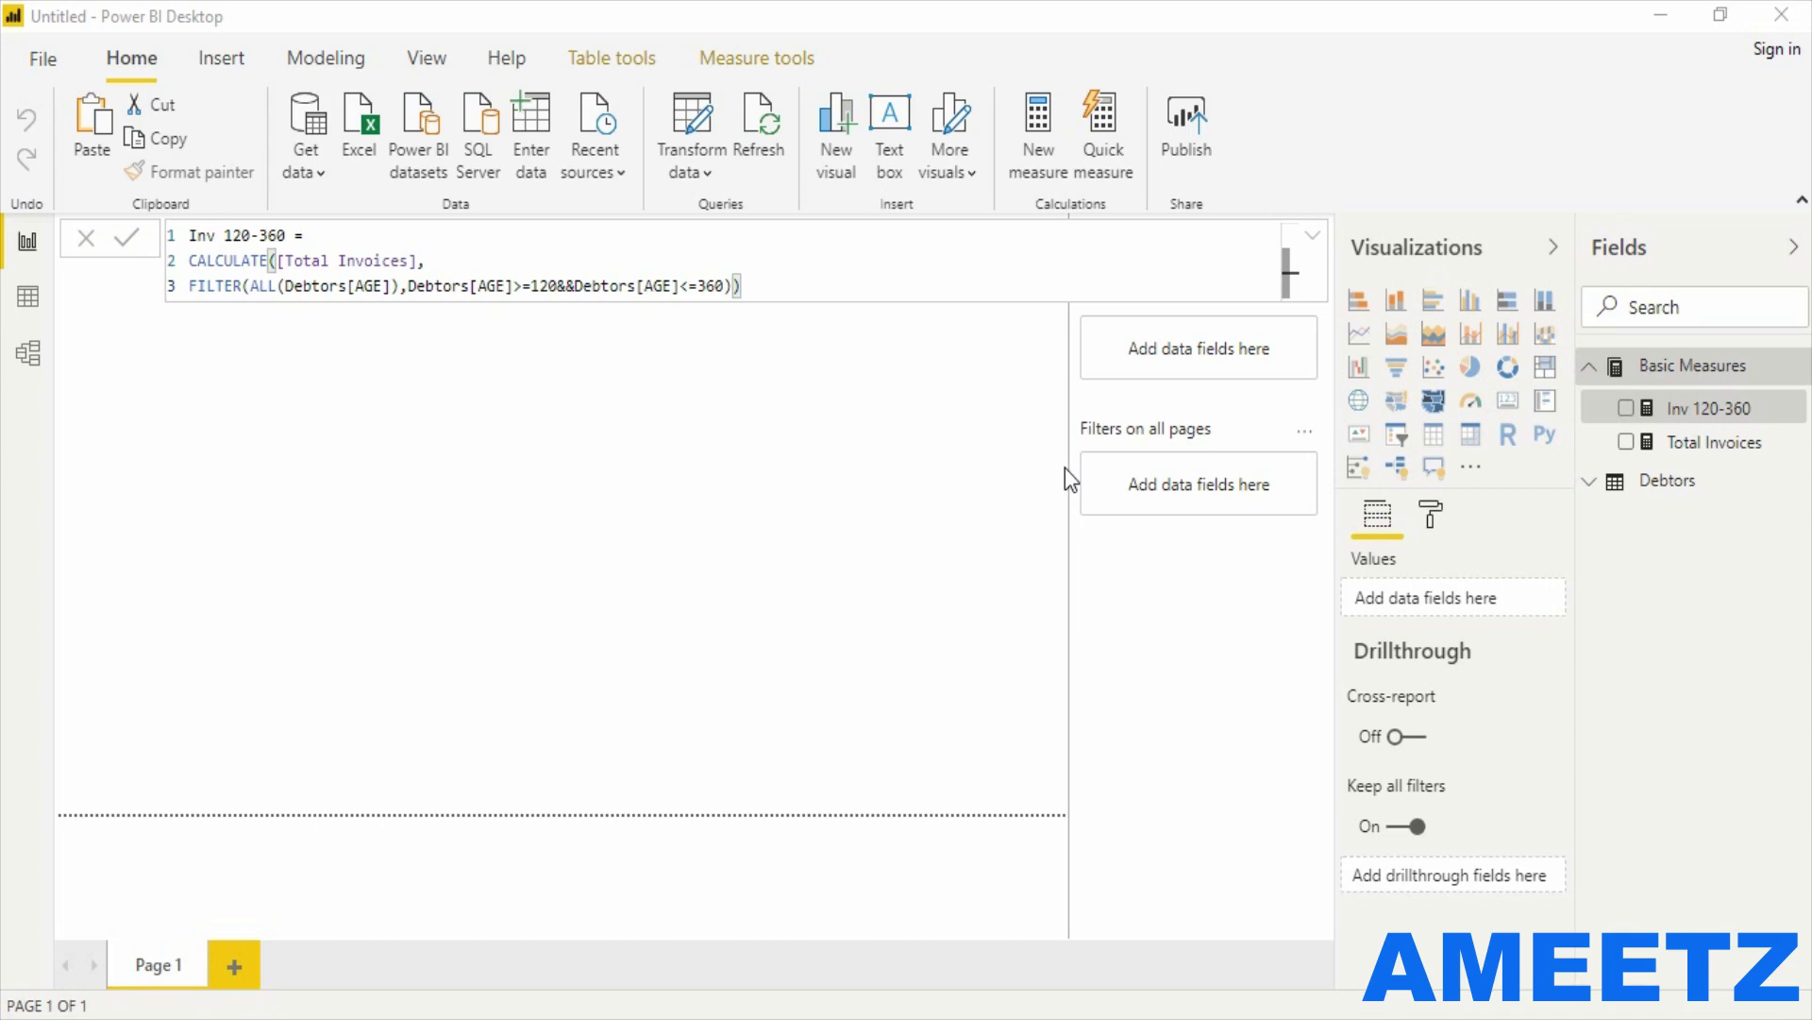
Create a new manually entered table named Groups.
{"action": "left_click", "coordinate": [516, 152]}
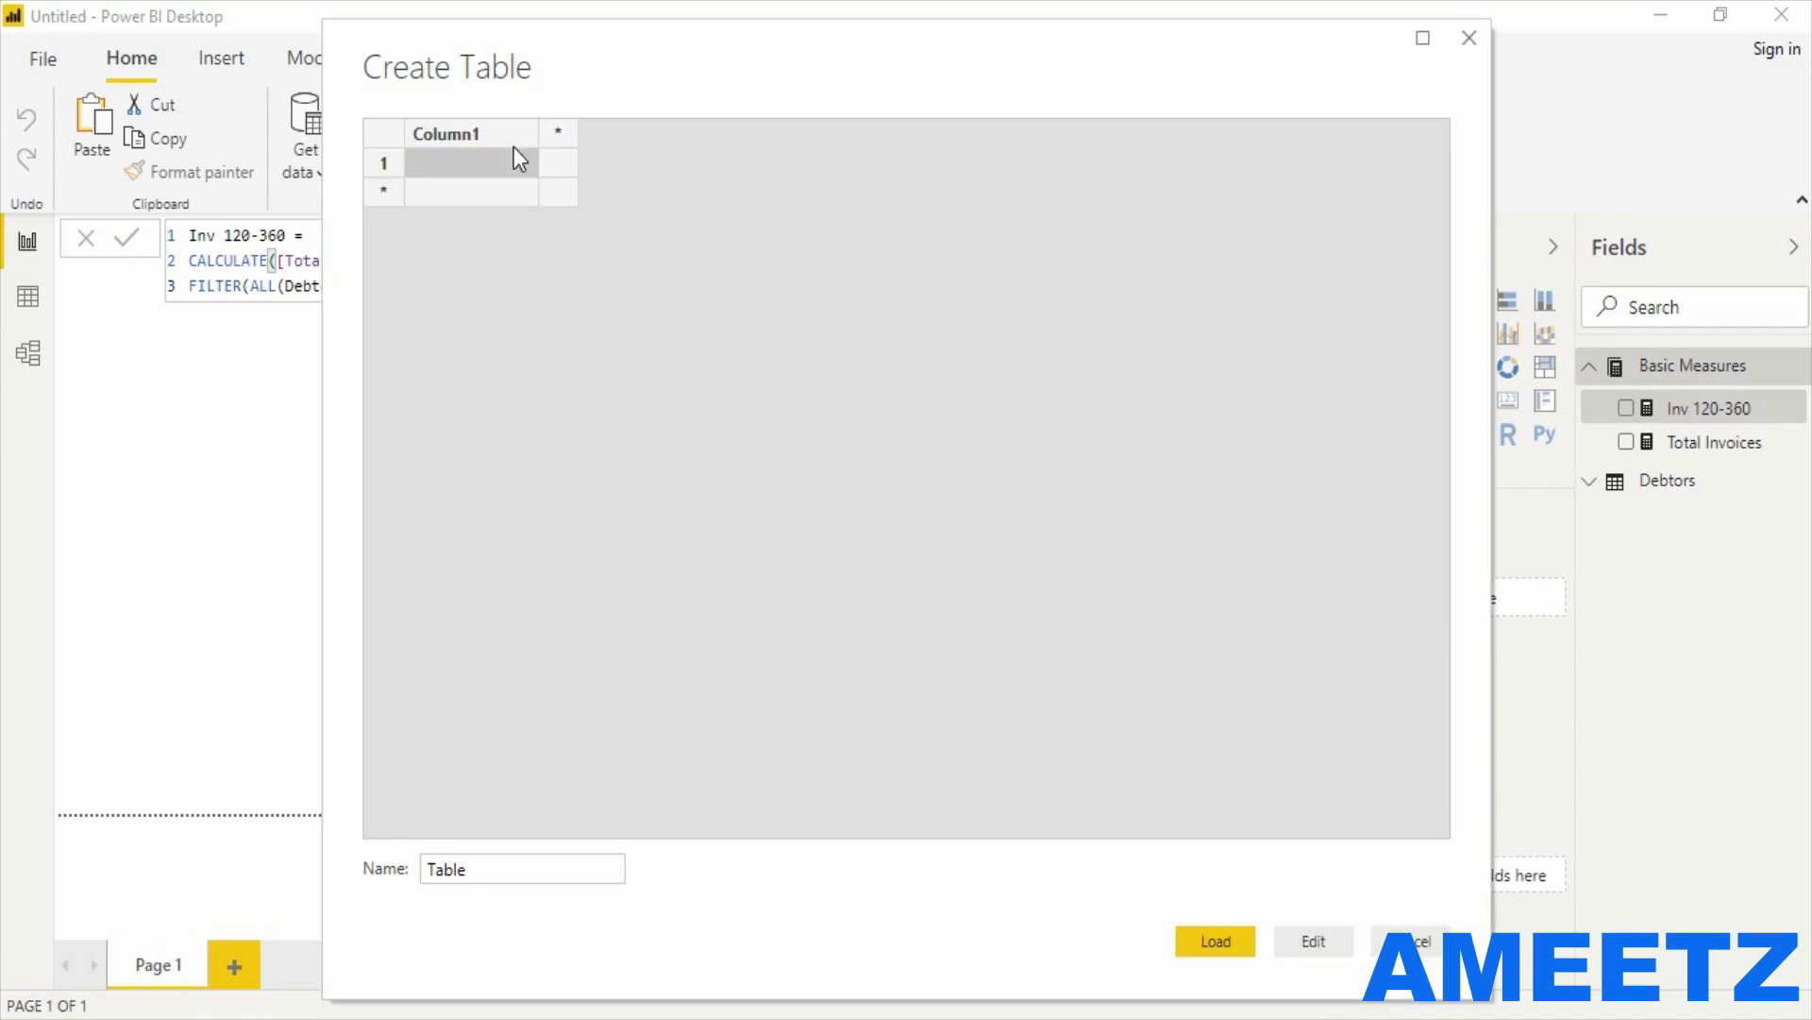
{"action": "double_click", "coordinate": [543, 869]}
{"action": "type", "text": "grupos"}
{"action": "key", "text": "BackSpace"}
{"action": "key", "text": "BackSpace"}
{"action": "key", "text": "BackSpace"}
{"action": "key", "text": "BackSpace"}
{"action": "key", "text": "BackSpace"}
{"action": "key", "text": "BackSpace"}
{"action": "type", "text": "Grupo"}
{"action": "key", "text": "BackSpace"}
{"action": "key", "text": "BackSpace"}
{"action": "key", "text": "BackSpace"}
{"action": "type", "text": "u"}
{"action": "key", "text": "BackSpace"}
{"action": "type", "text": "oups"}
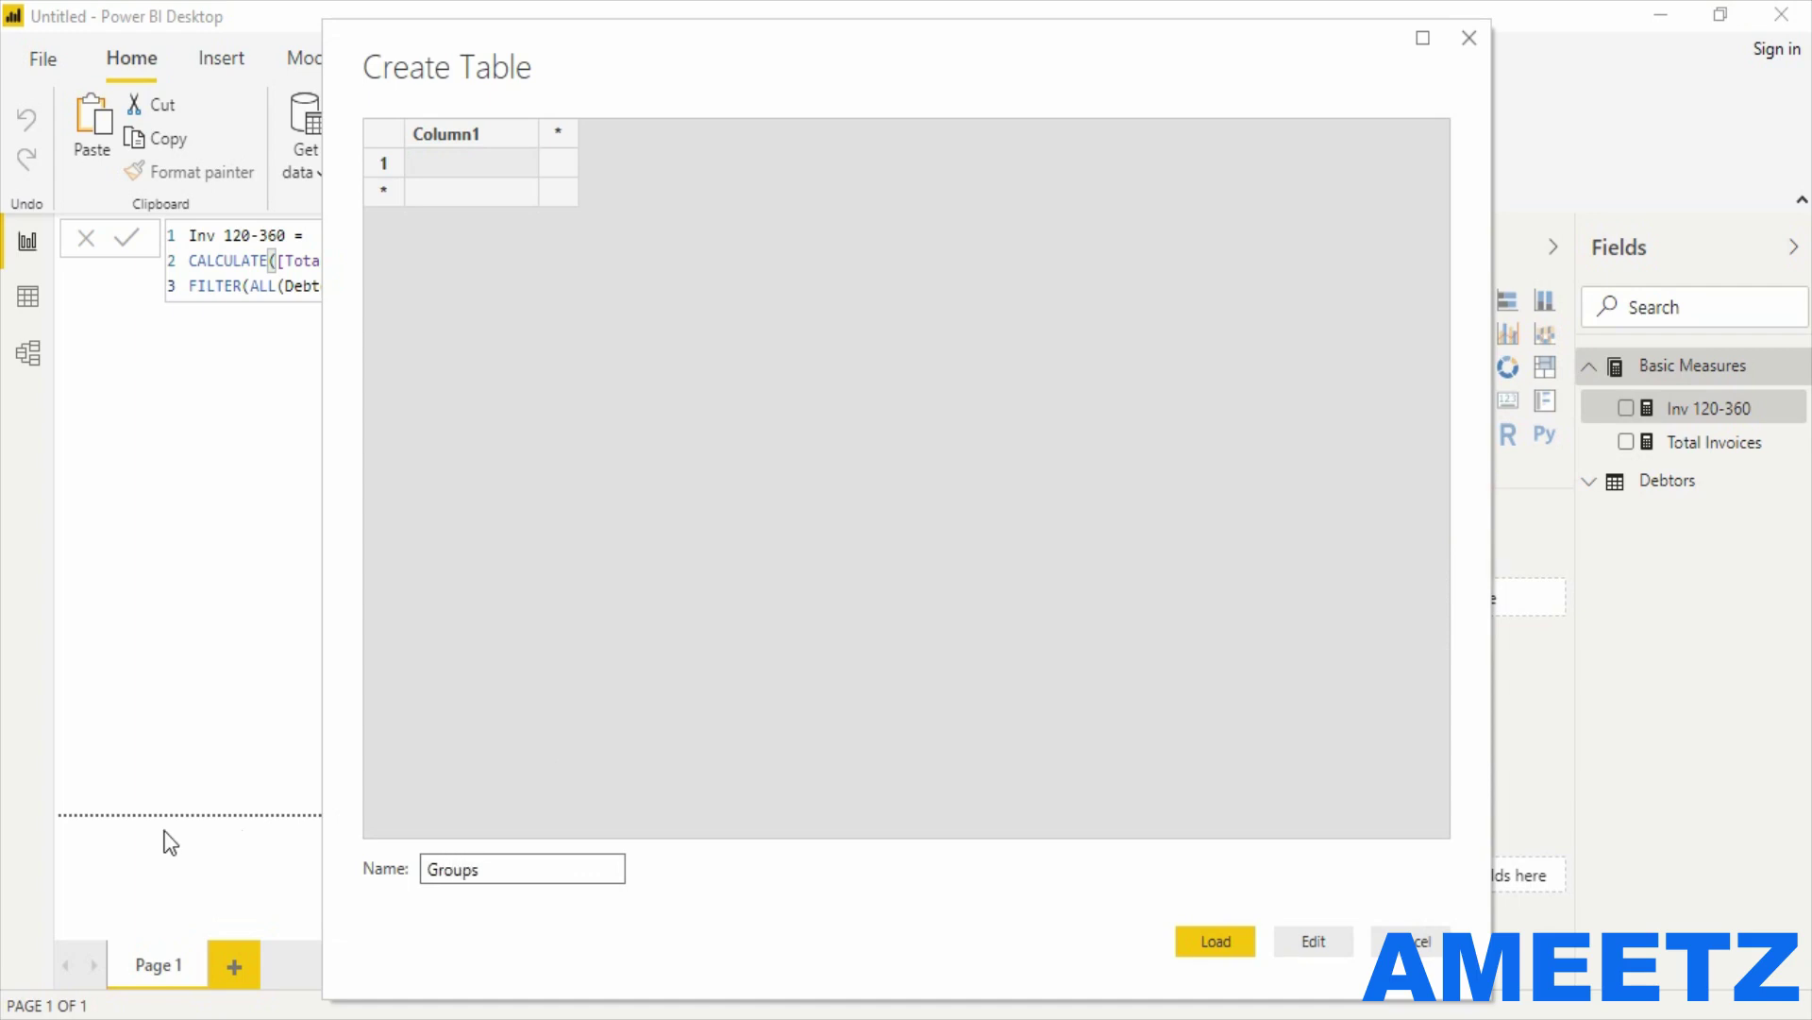
Name the first two columns Age Group and Min, adding a third column.
{"action": "double_click", "coordinate": [492, 135]}
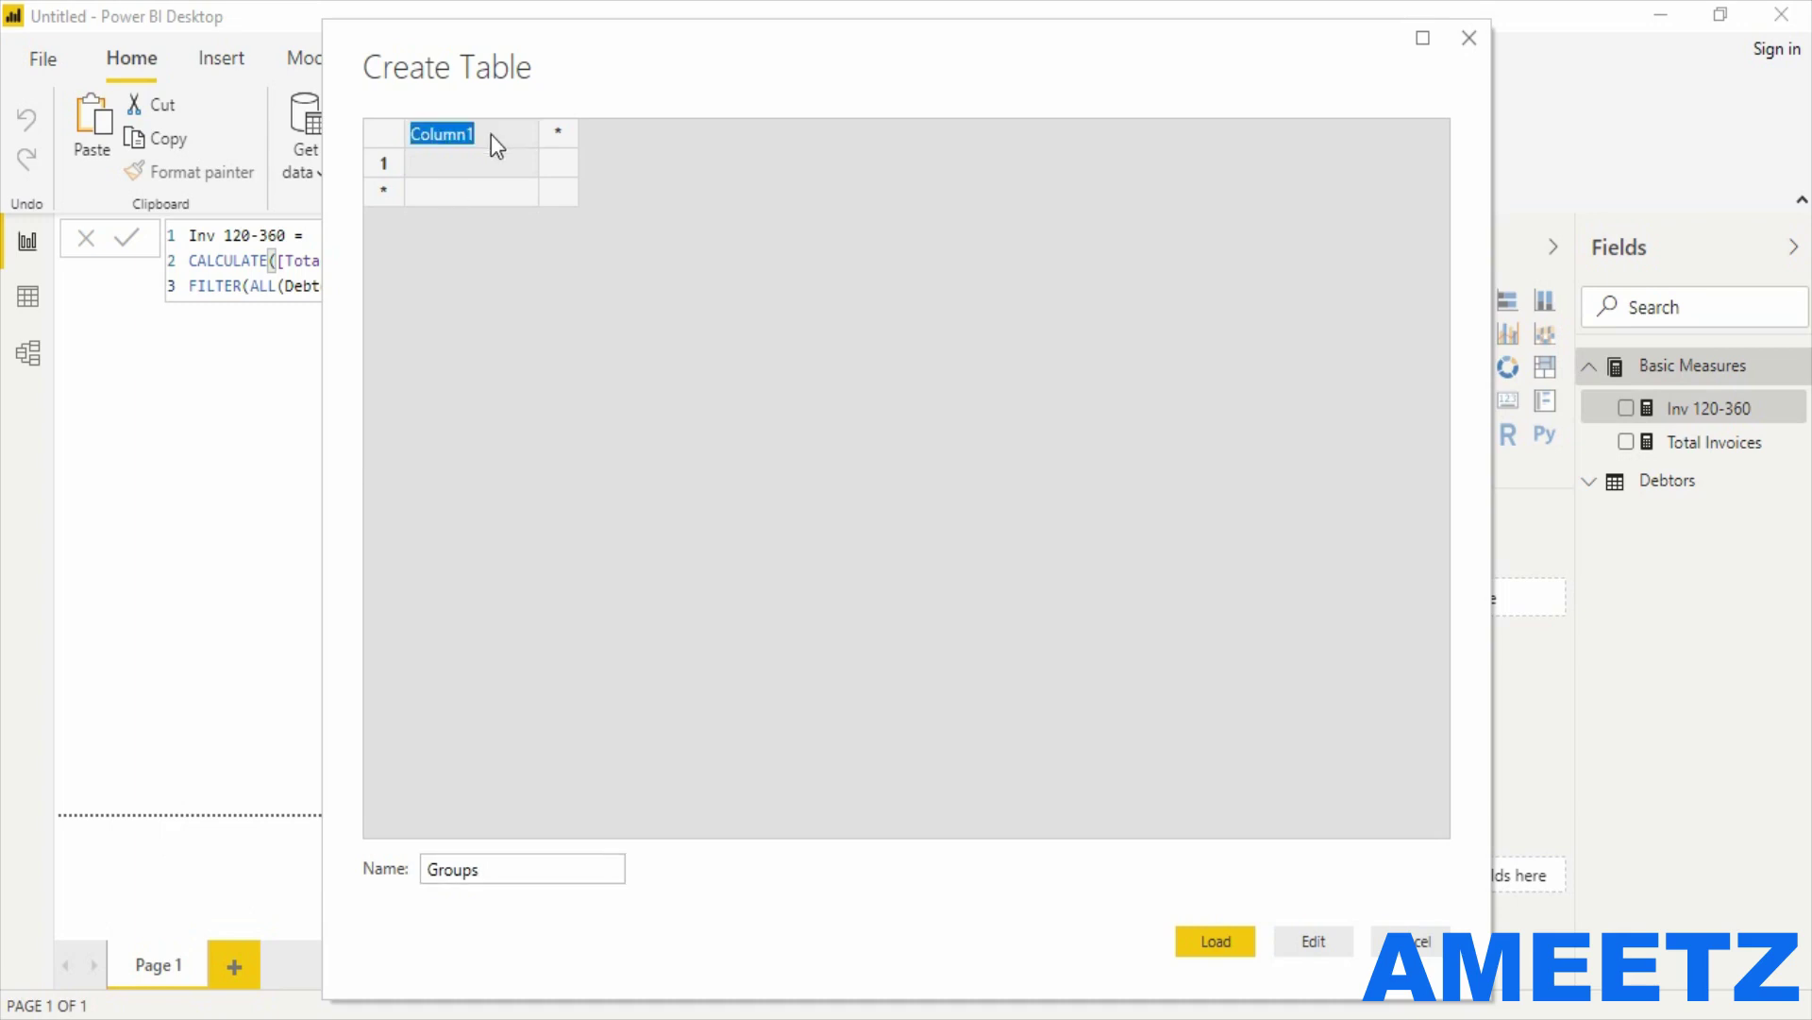
{"action": "type", "text": "Age"}
{"action": "left_click", "coordinate": [570, 129]}
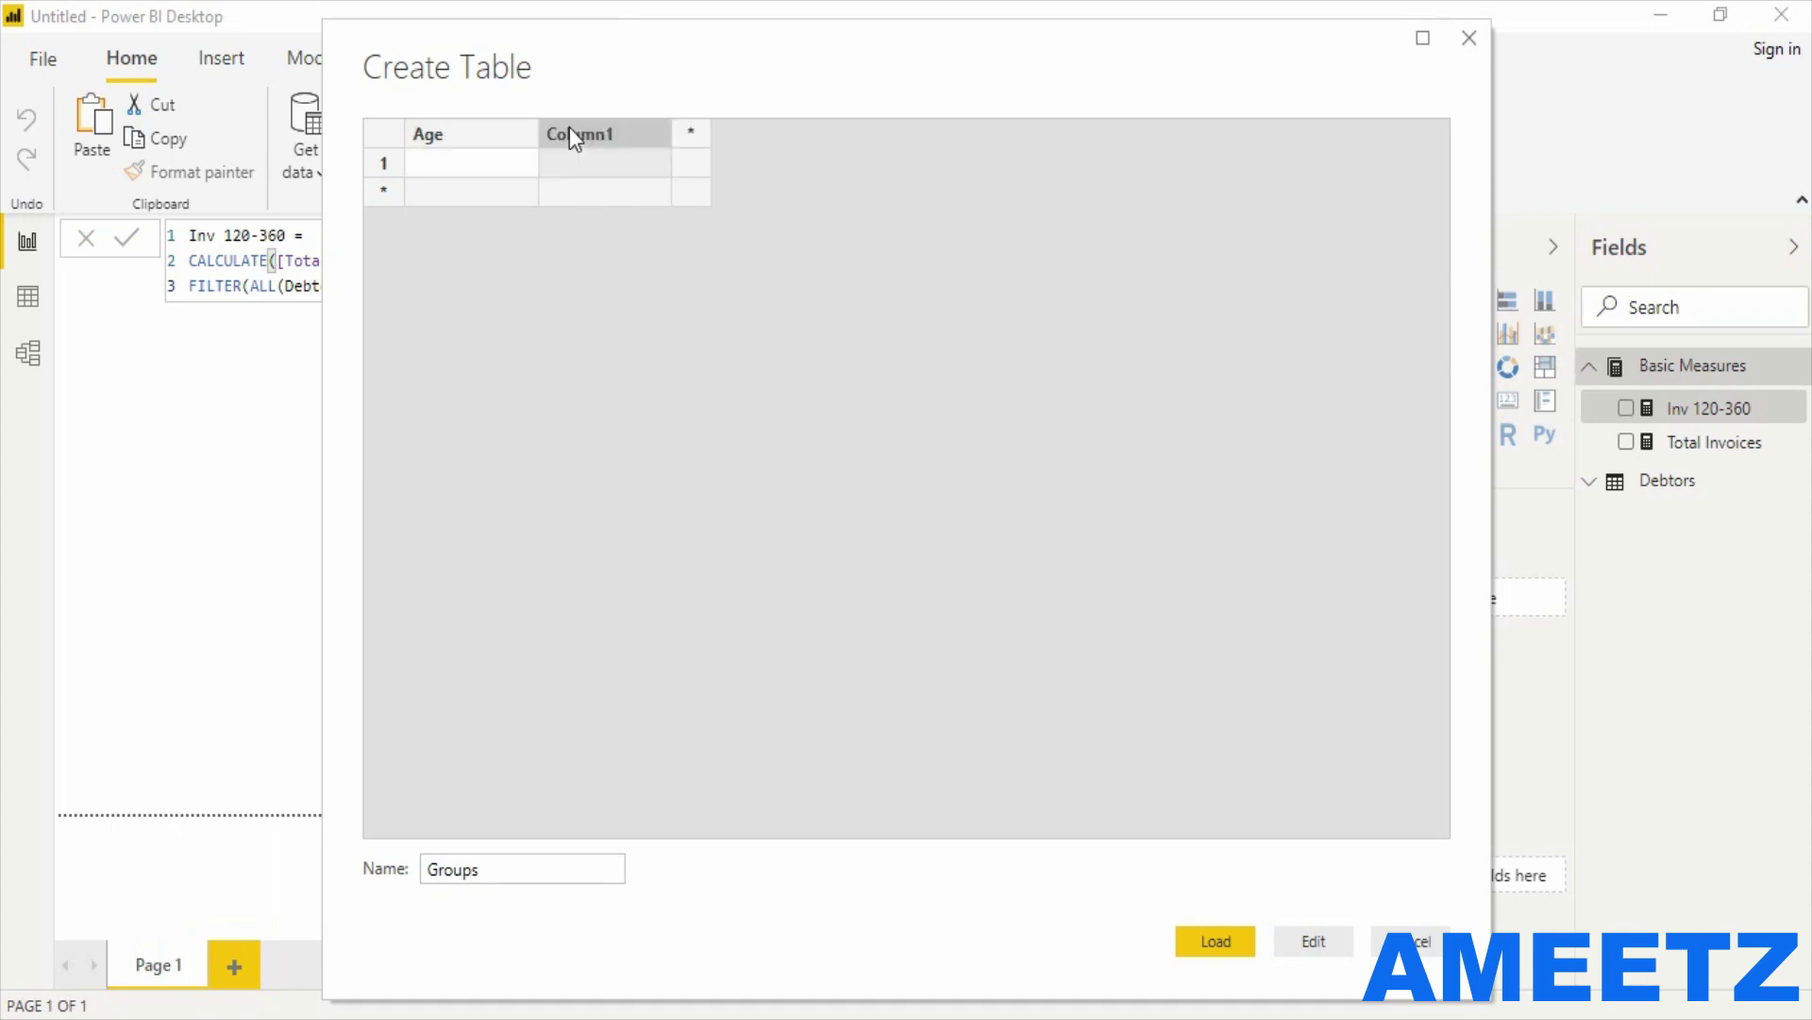
{"action": "double_click", "coordinate": [476, 137]}
{"action": "type", "text": "A"}
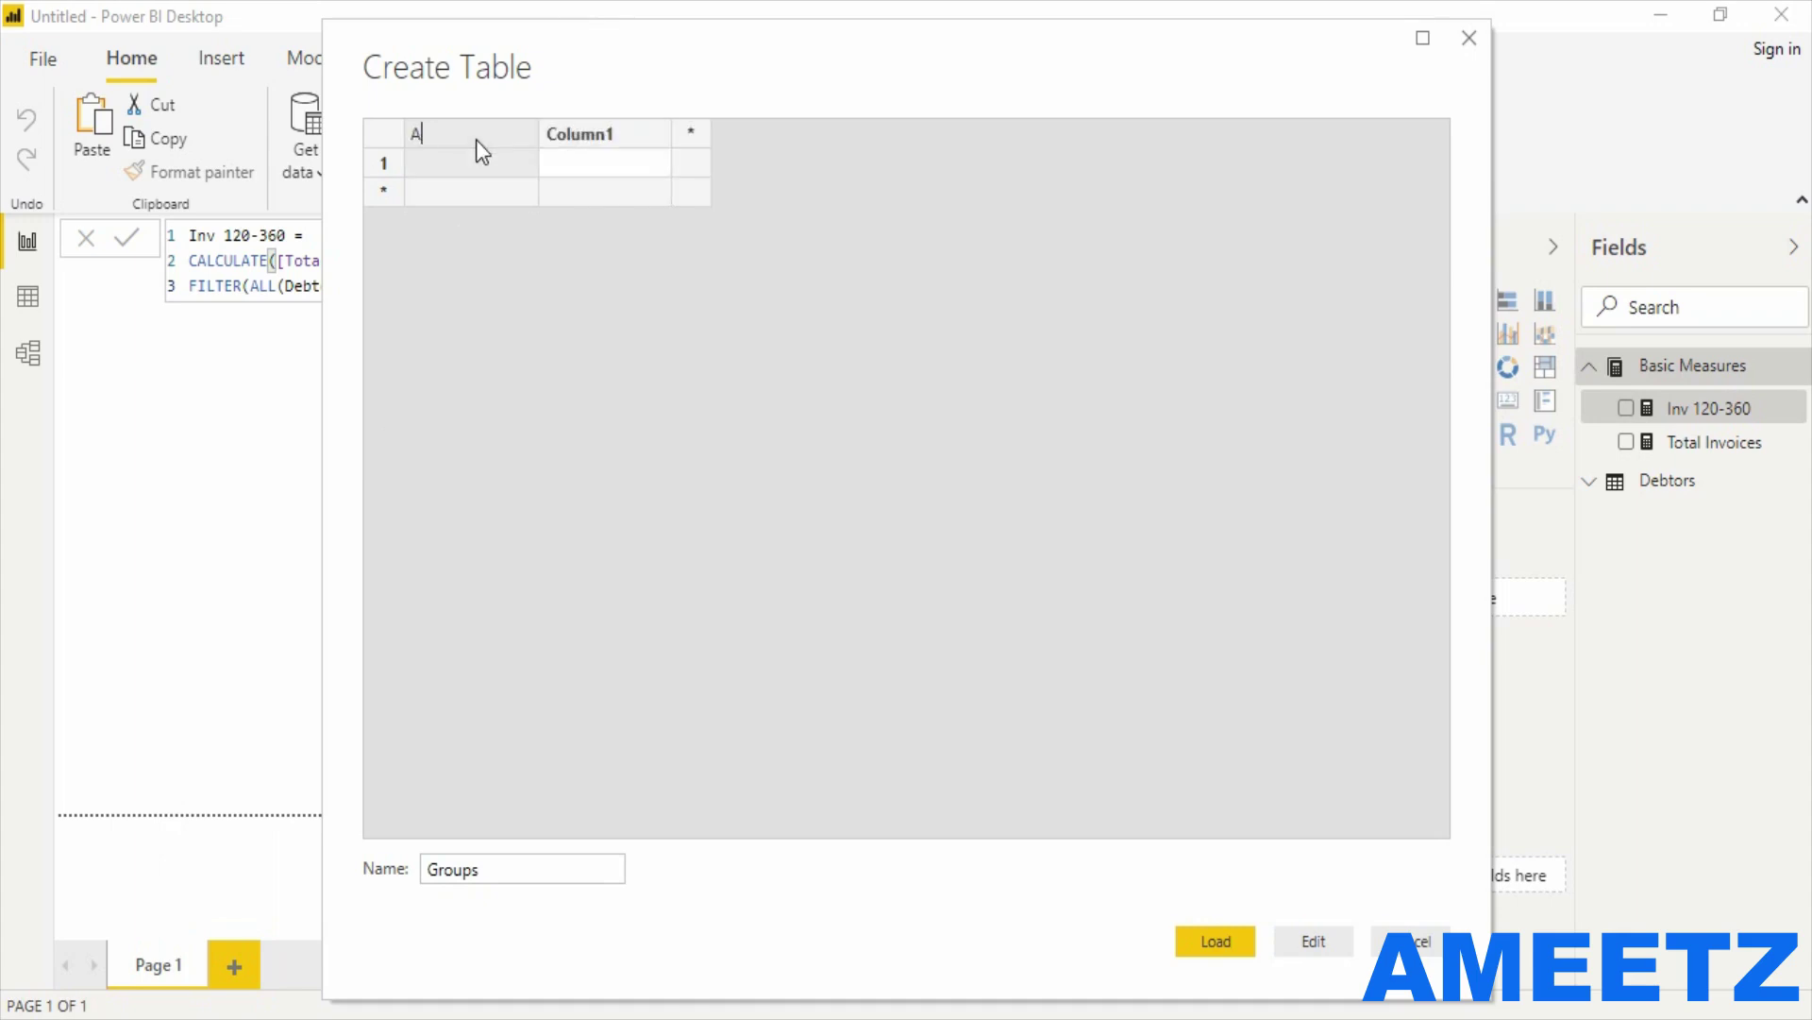
{"action": "left_click", "coordinate": [622, 128]}
{"action": "type", "text": "min"}
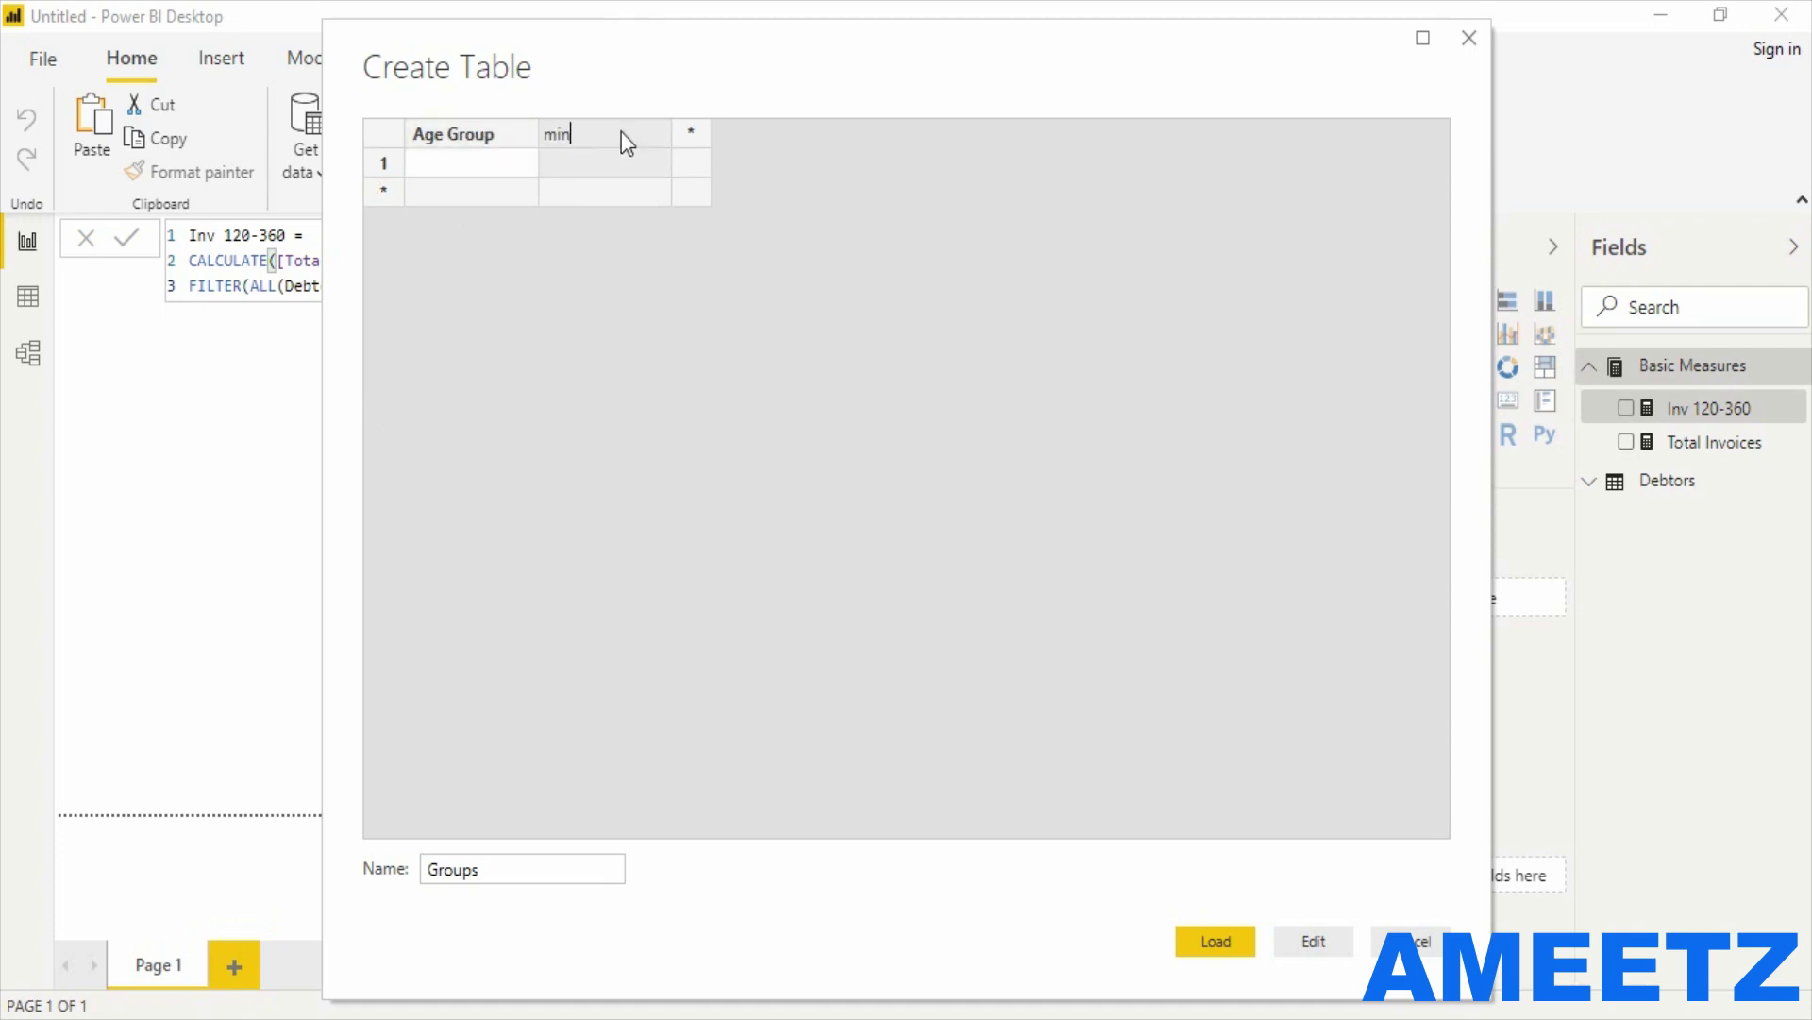
{"action": "key", "text": "BackSpace"}
{"action": "key", "text": "BackSpace"}
{"action": "key", "text": "BackSpace"}
{"action": "type", "text": "Min"}
{"action": "left_click", "coordinate": [707, 155]}
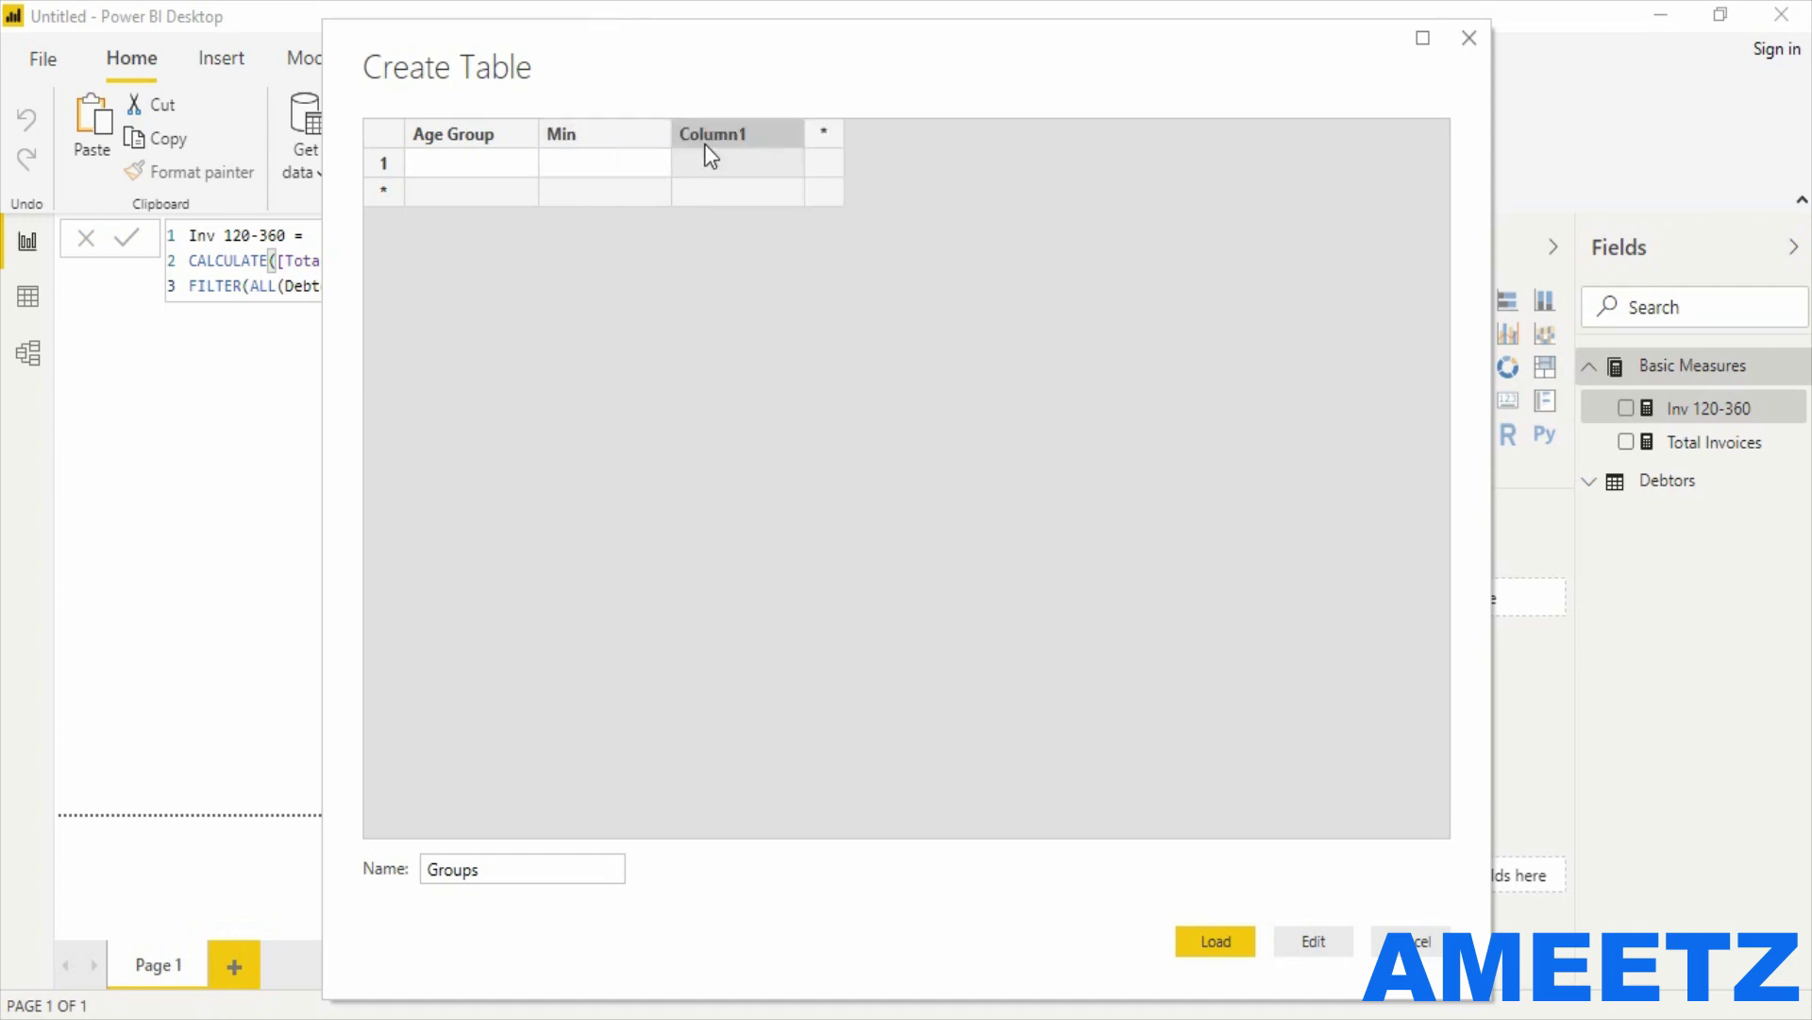
Name the third column Max and enter bands 0-30, 30-60, 60-120, 120-360, 360>.
{"action": "double_click", "coordinate": [698, 139]}
{"action": "type", "text": "Max"}
{"action": "left_click", "coordinate": [502, 170]}
{"action": "type", "text": "0-30"}
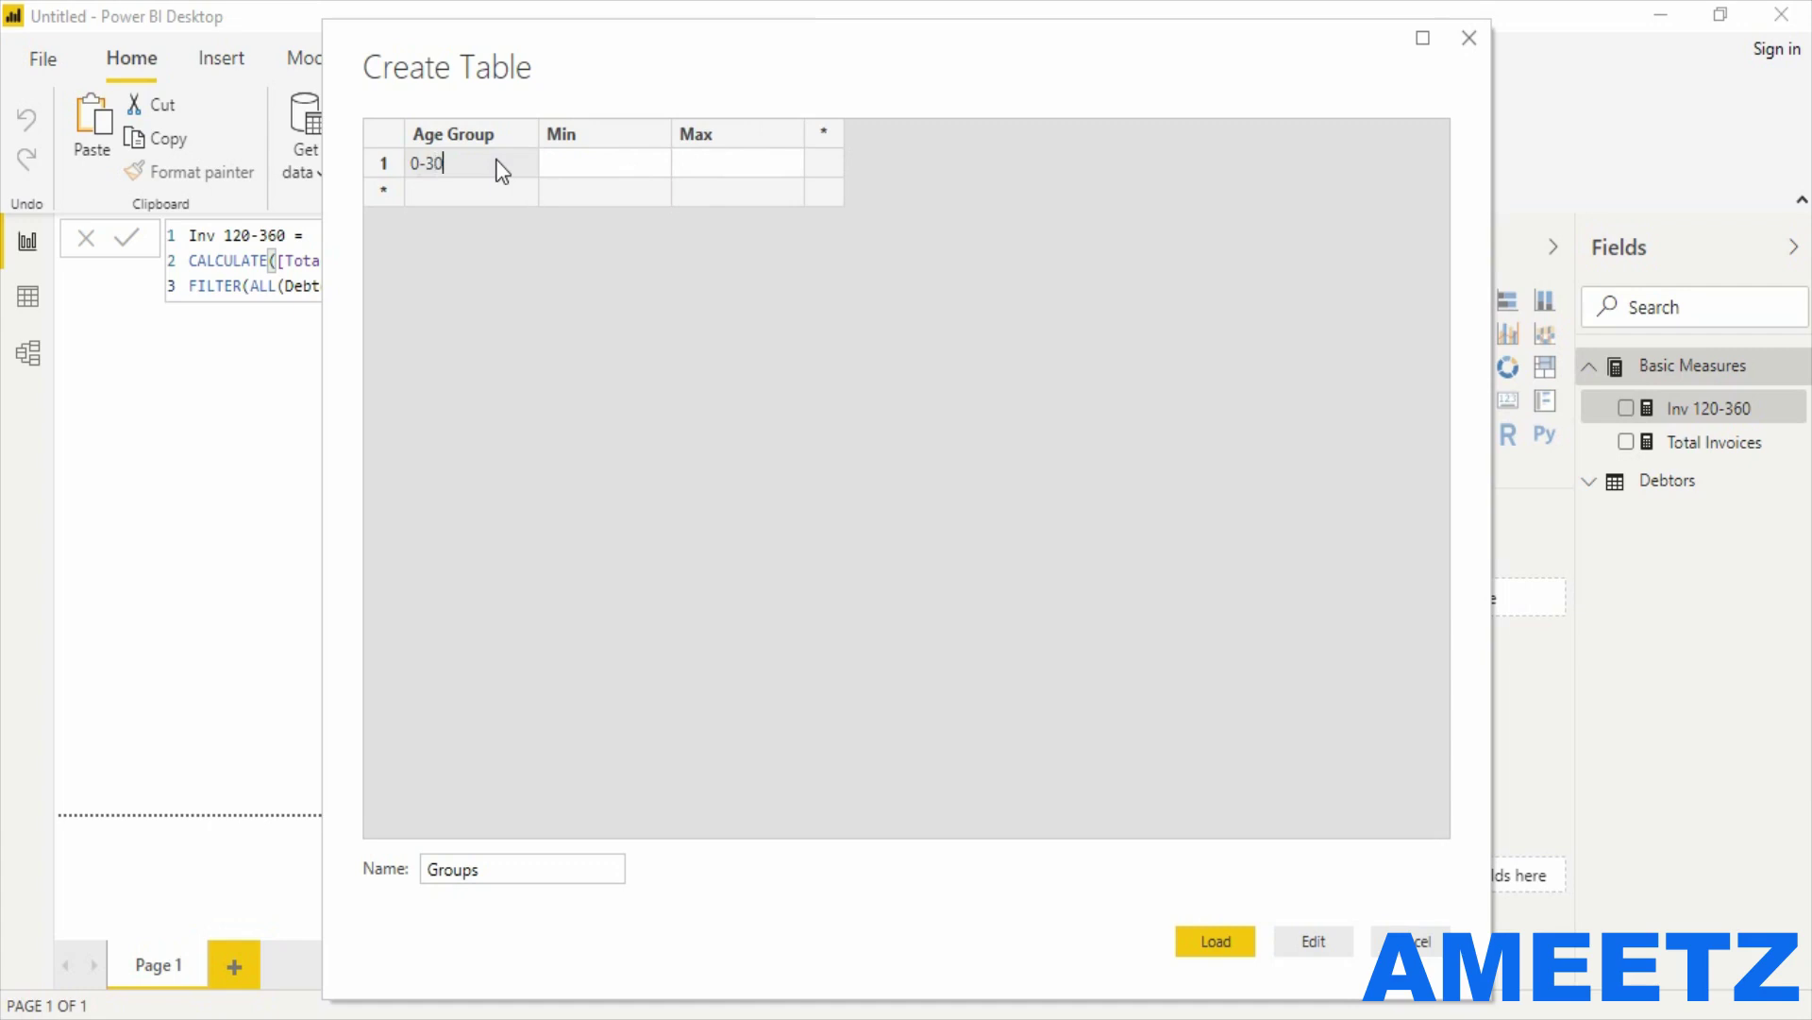
{"action": "key", "text": "Return"}
{"action": "type", "text": "30-60"}
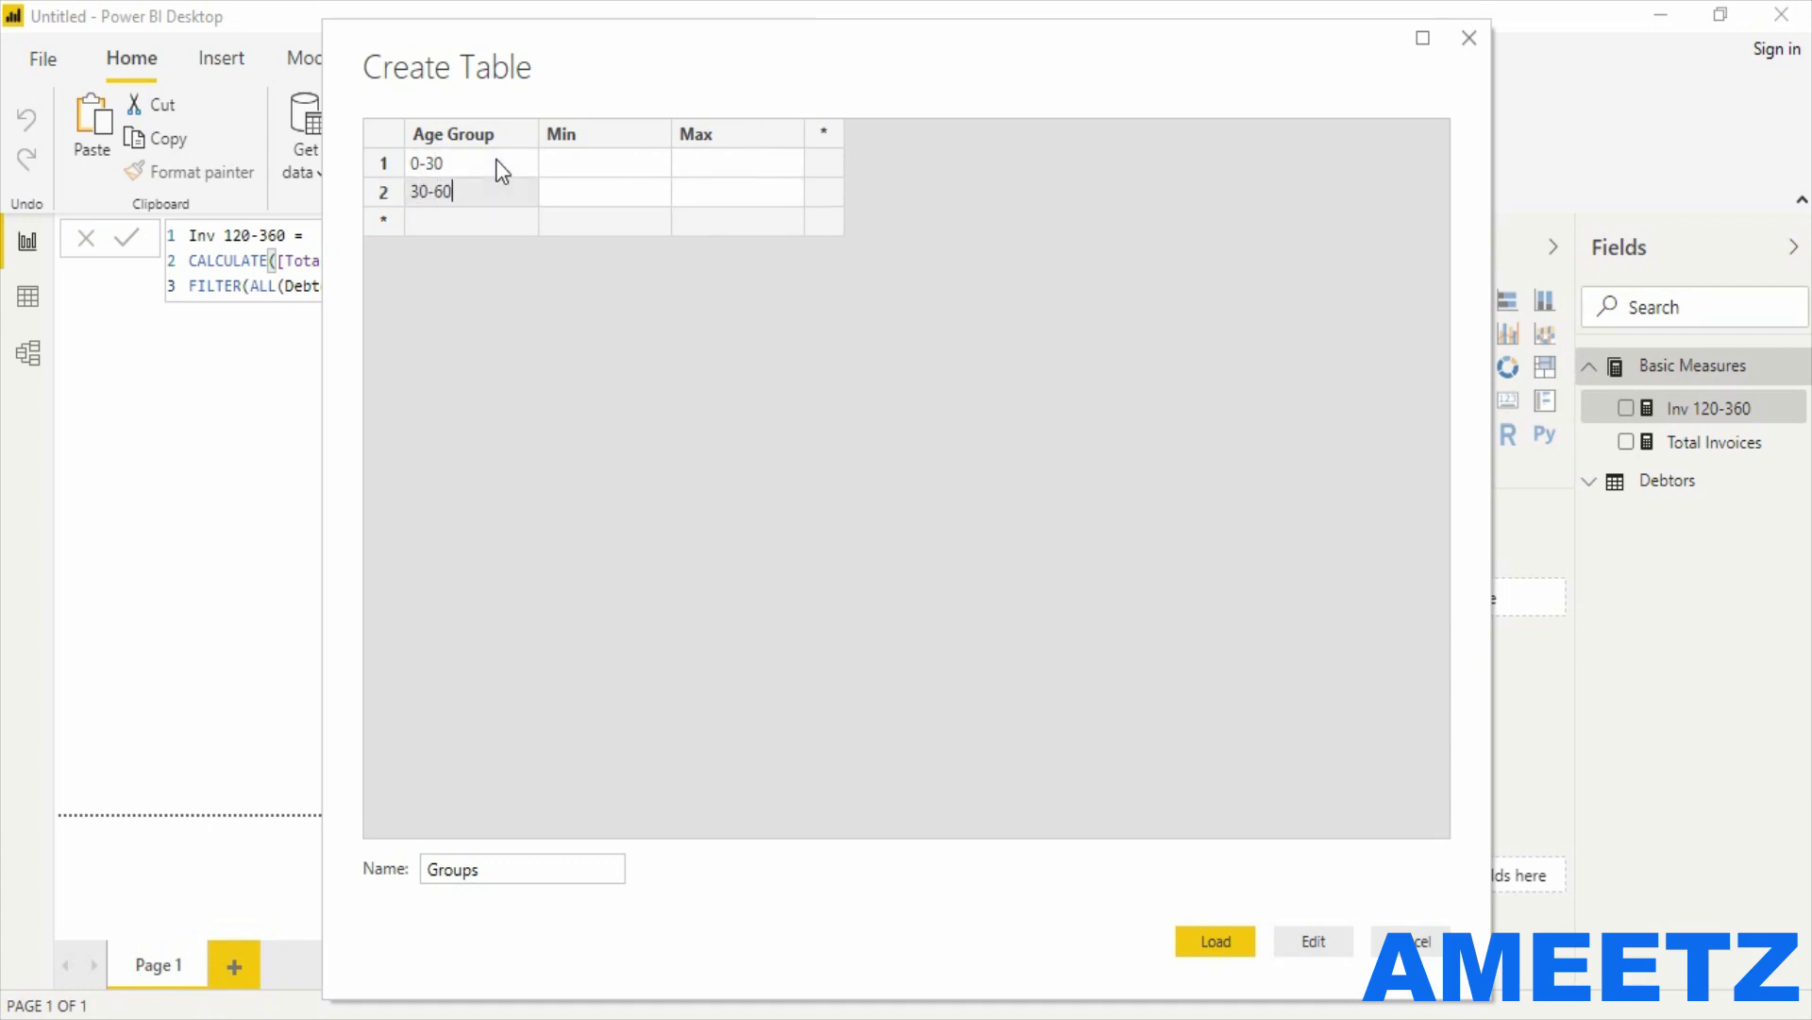
{"action": "key", "text": "Return"}
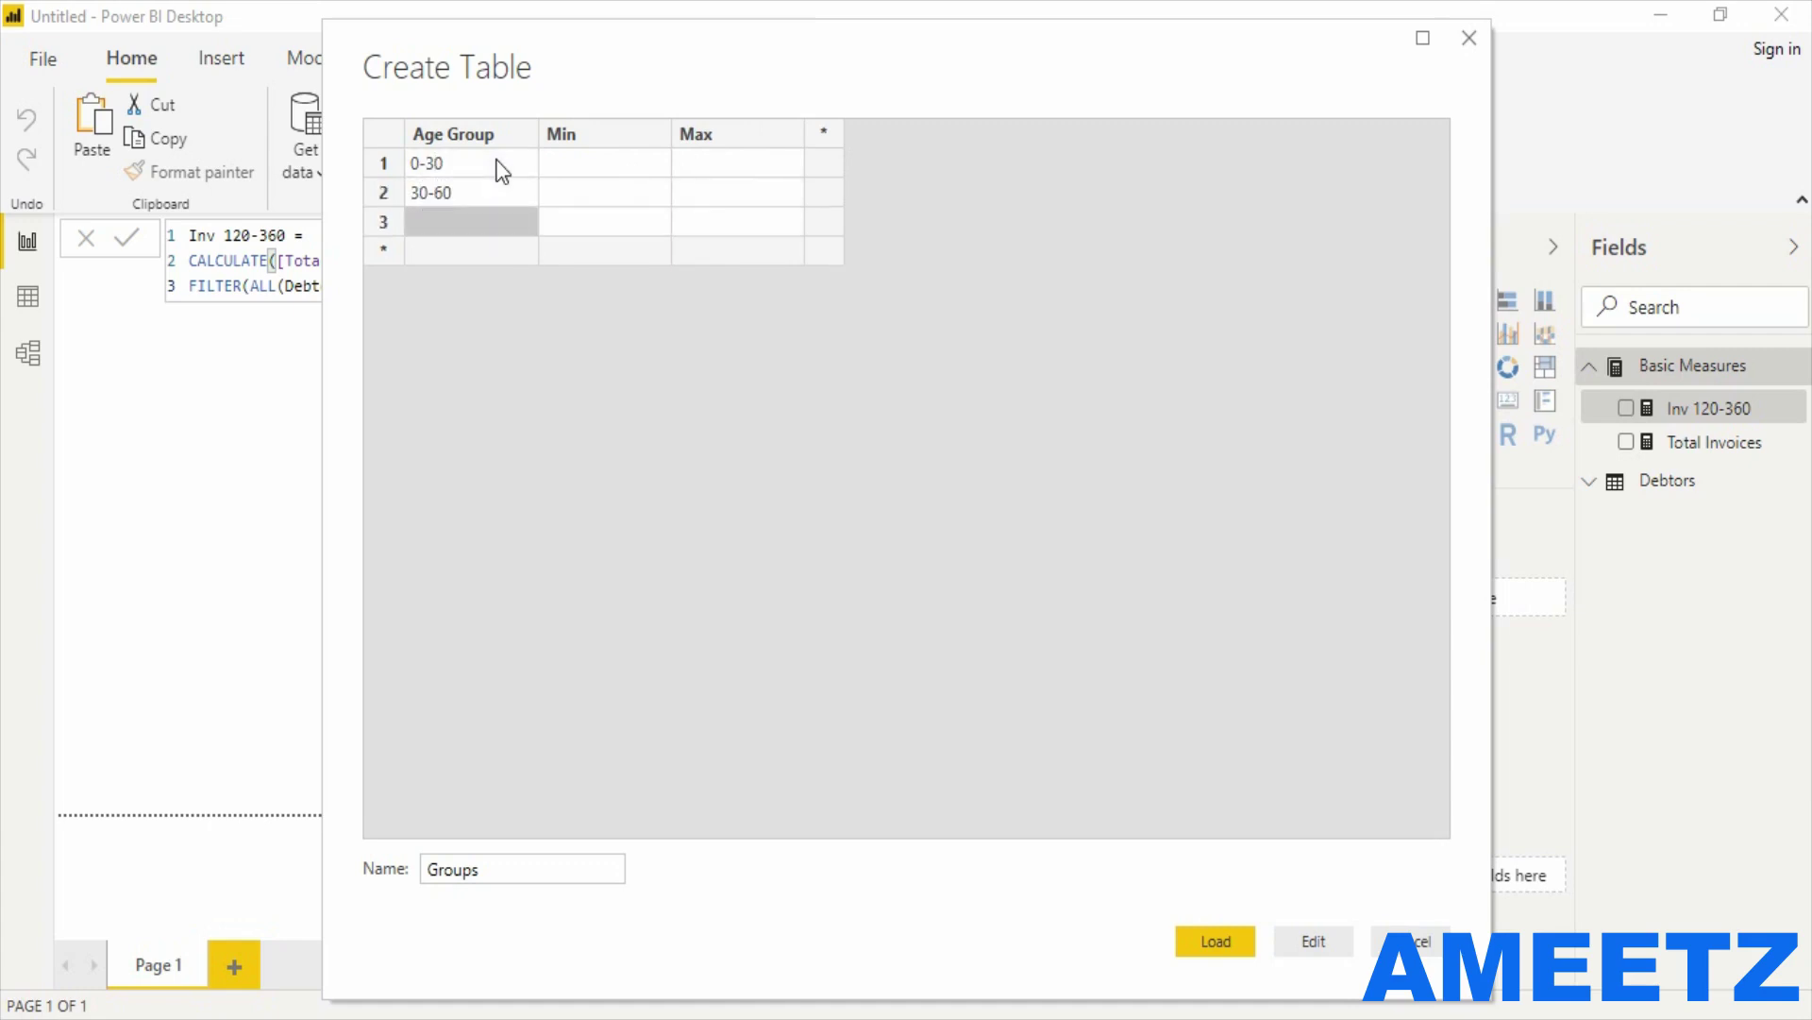
{"action": "type", "text": "60-120"}
{"action": "key", "text": "Return"}
{"action": "type", "text": "12"}
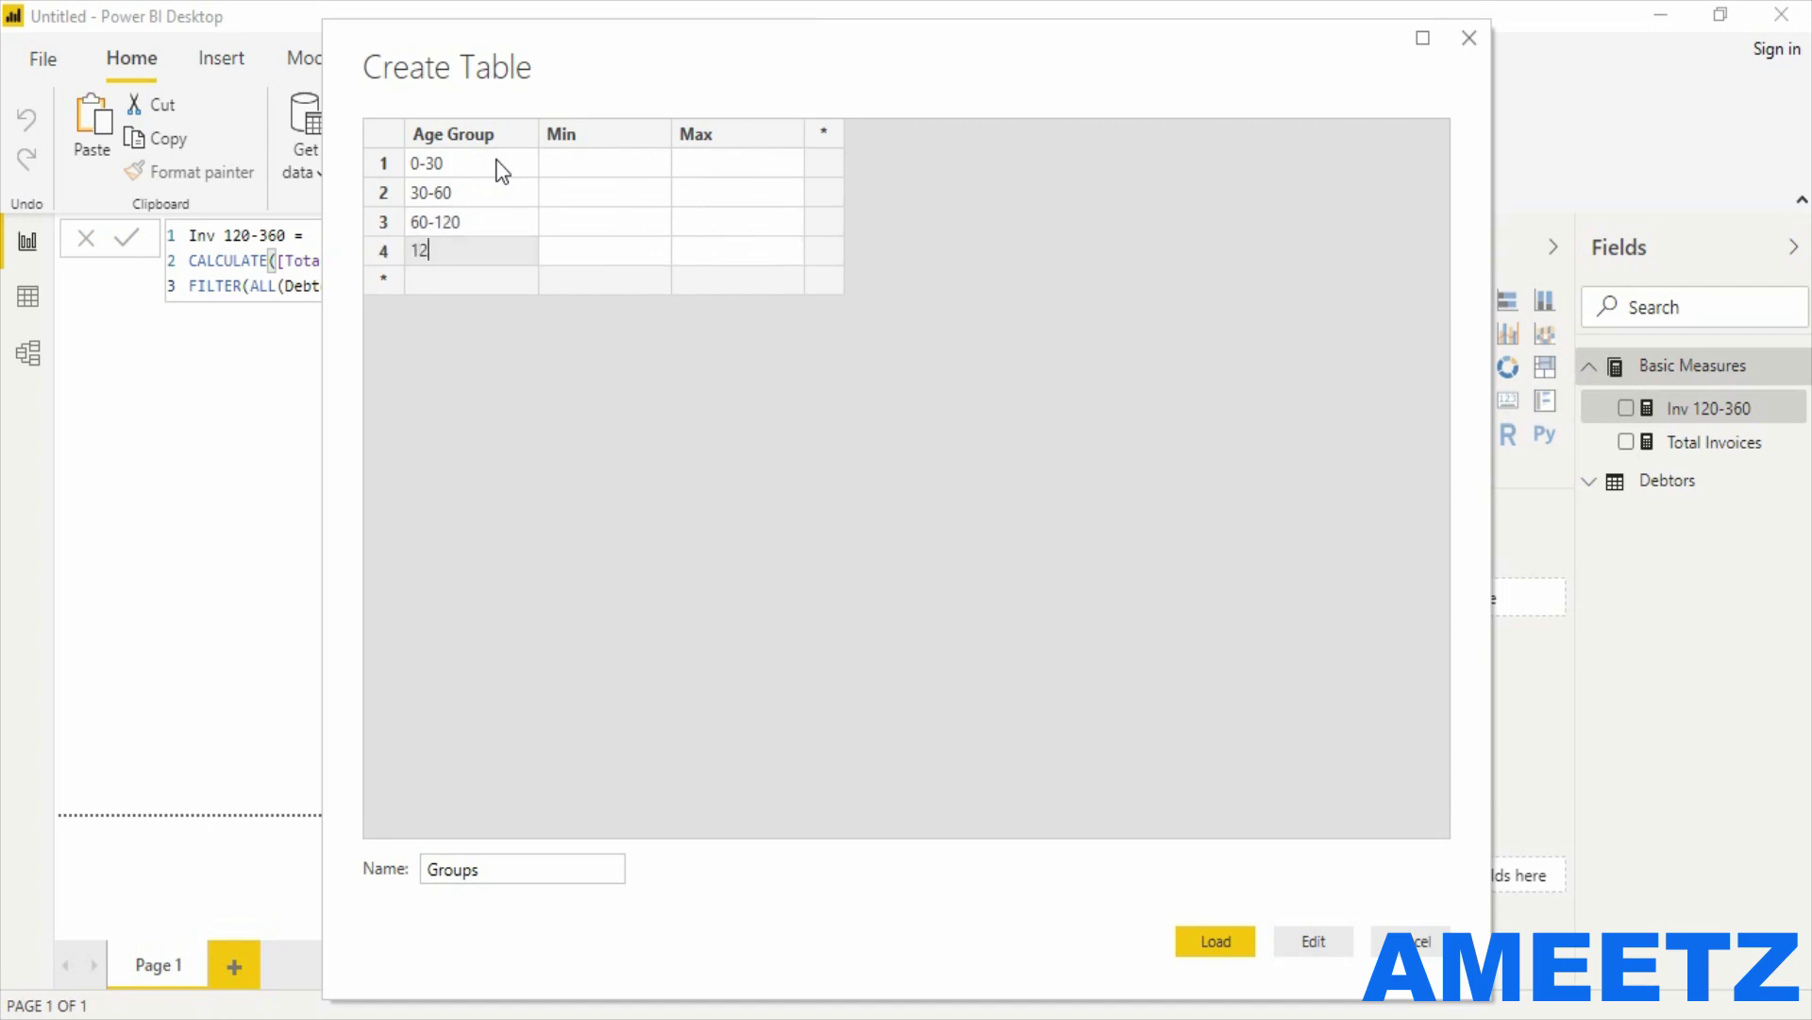
{"action": "type", "text": "0-360"}
{"action": "key", "text": "Return"}
{"action": "type", "text": "360>"}
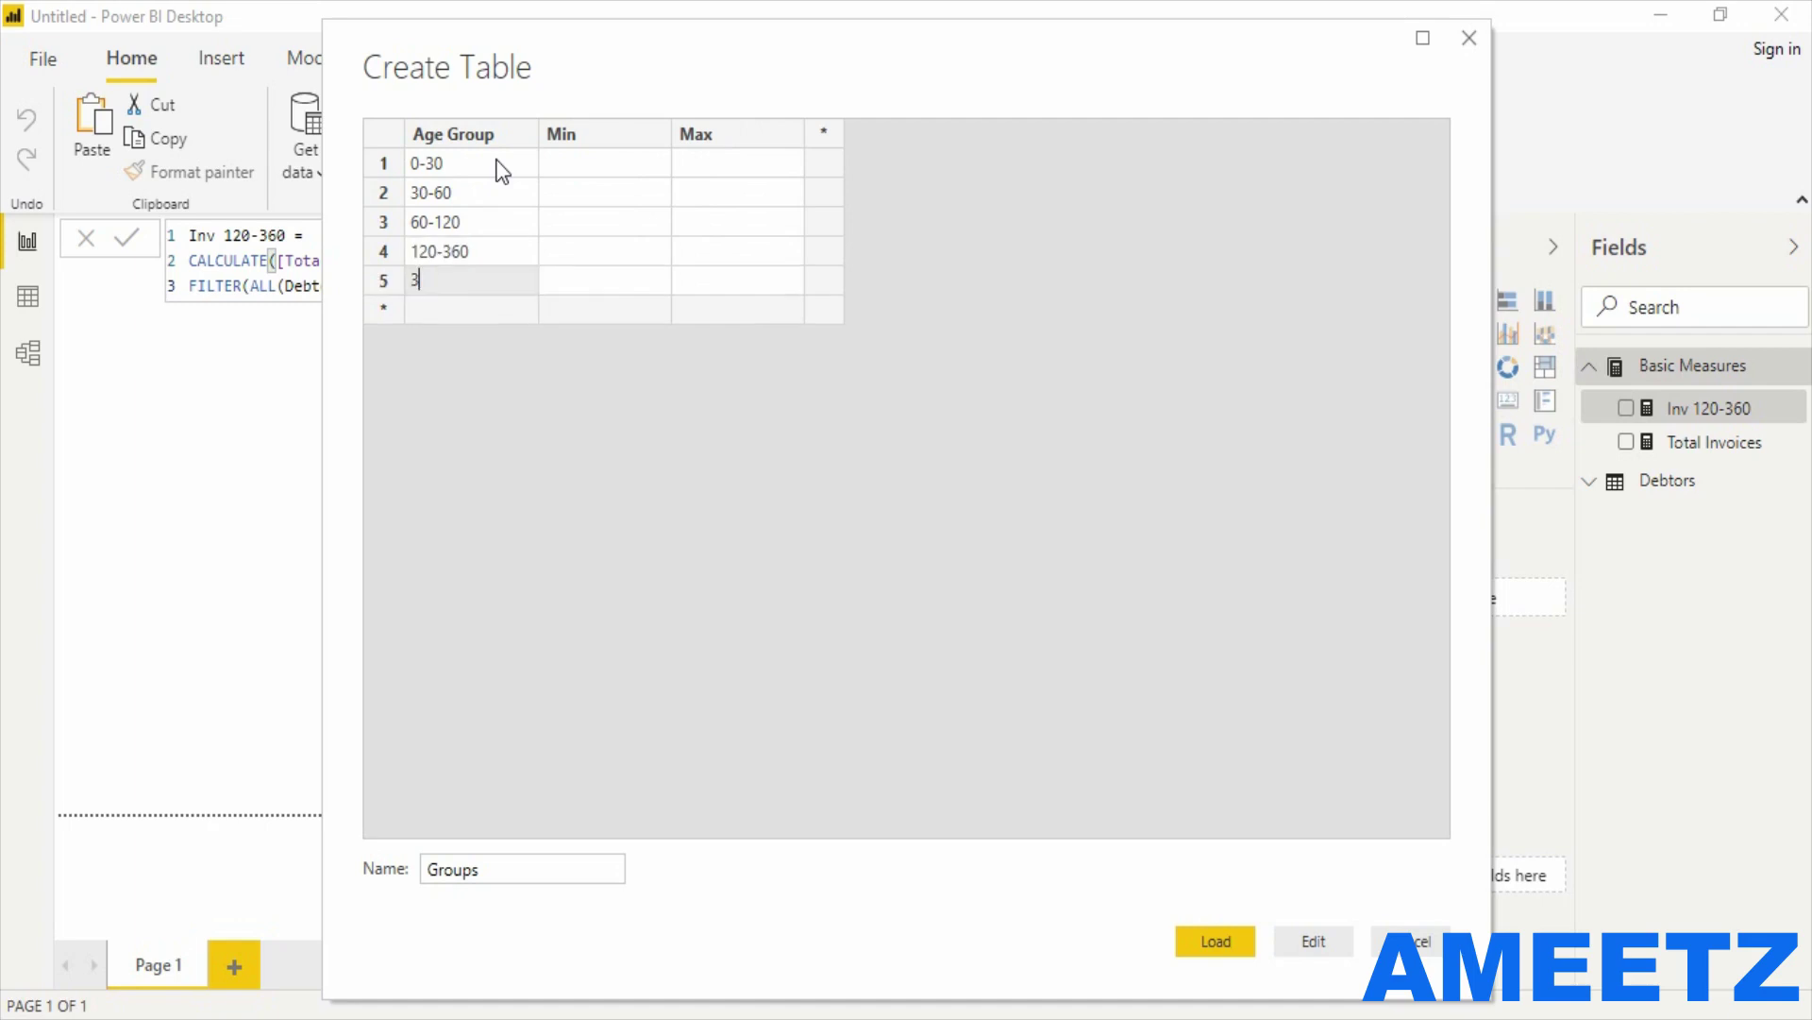
Enter Min/Max limits 0–30, 30–60, 60–120, 120–360, 360–2000 and load the Groups table.
{"action": "left_click", "coordinate": [572, 171]}
{"action": "type", "text": "0"}
{"action": "key", "text": "Tab"}
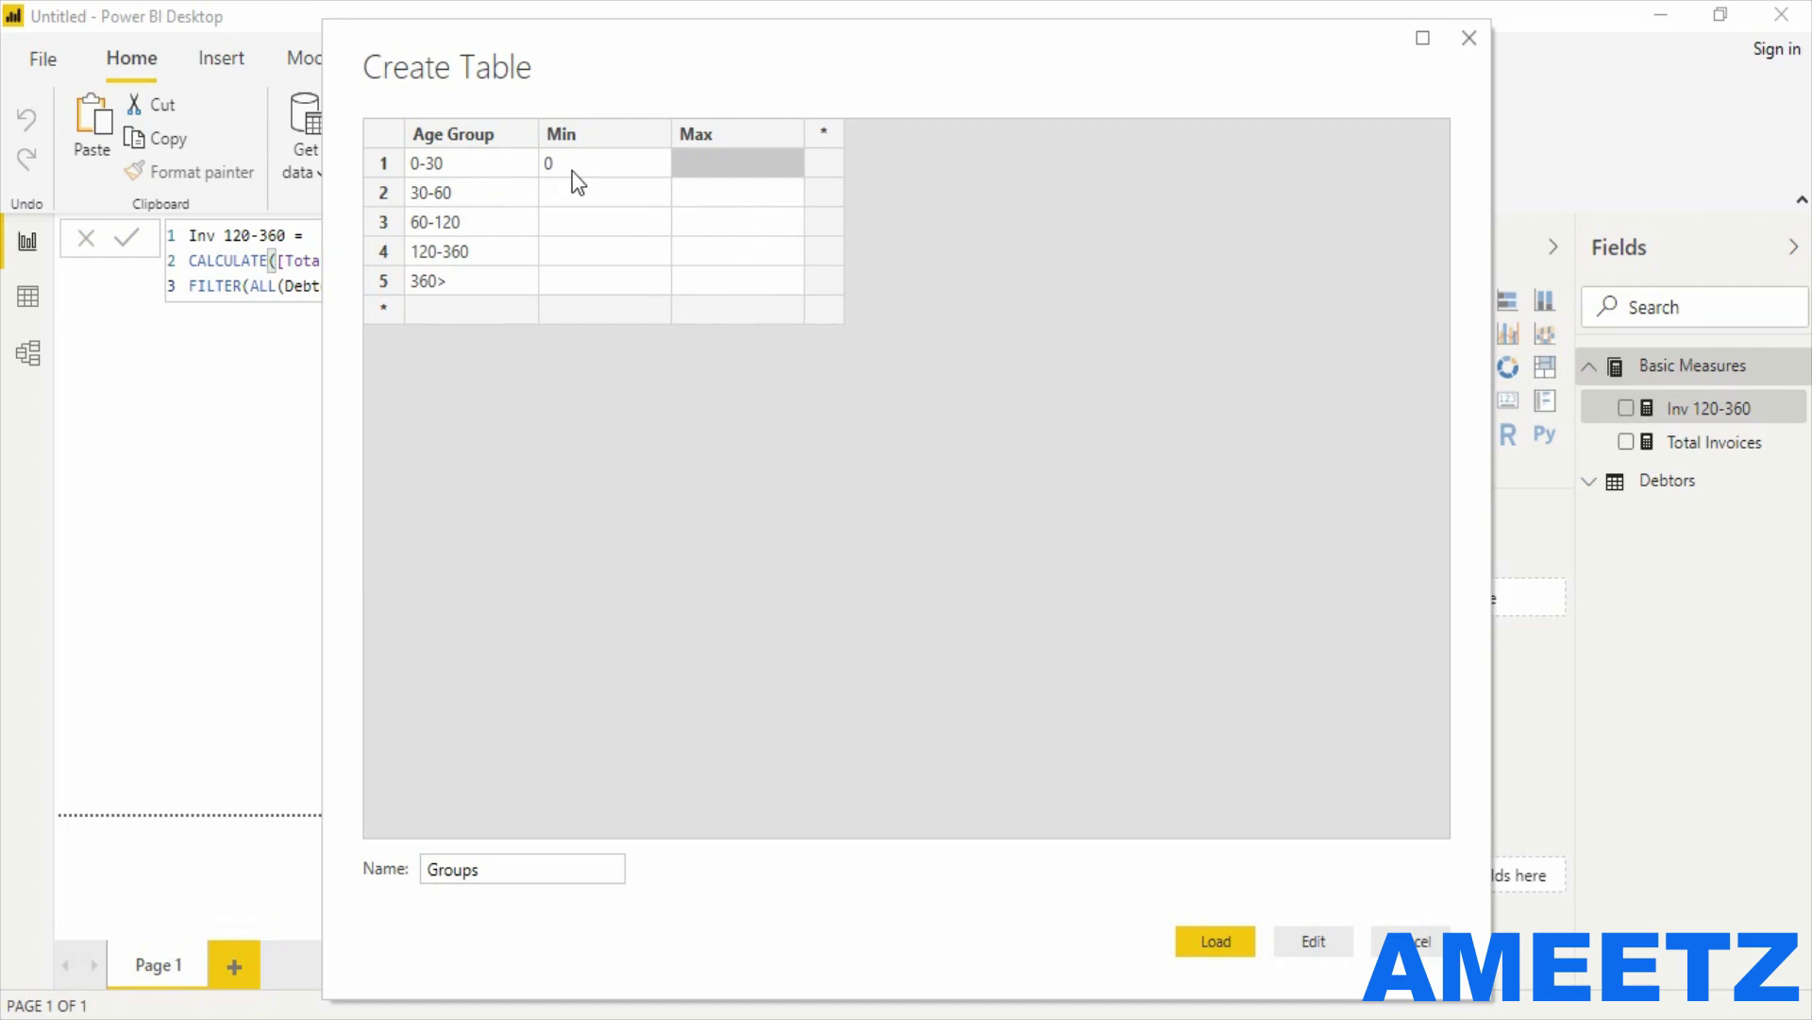
{"action": "type", "text": "30"}
{"action": "key", "text": "Return"}
{"action": "type", "text": "30"}
{"action": "key", "text": "Tab"}
{"action": "type", "text": "60"}
{"action": "key", "text": "Return"}
{"action": "type", "text": "60"}
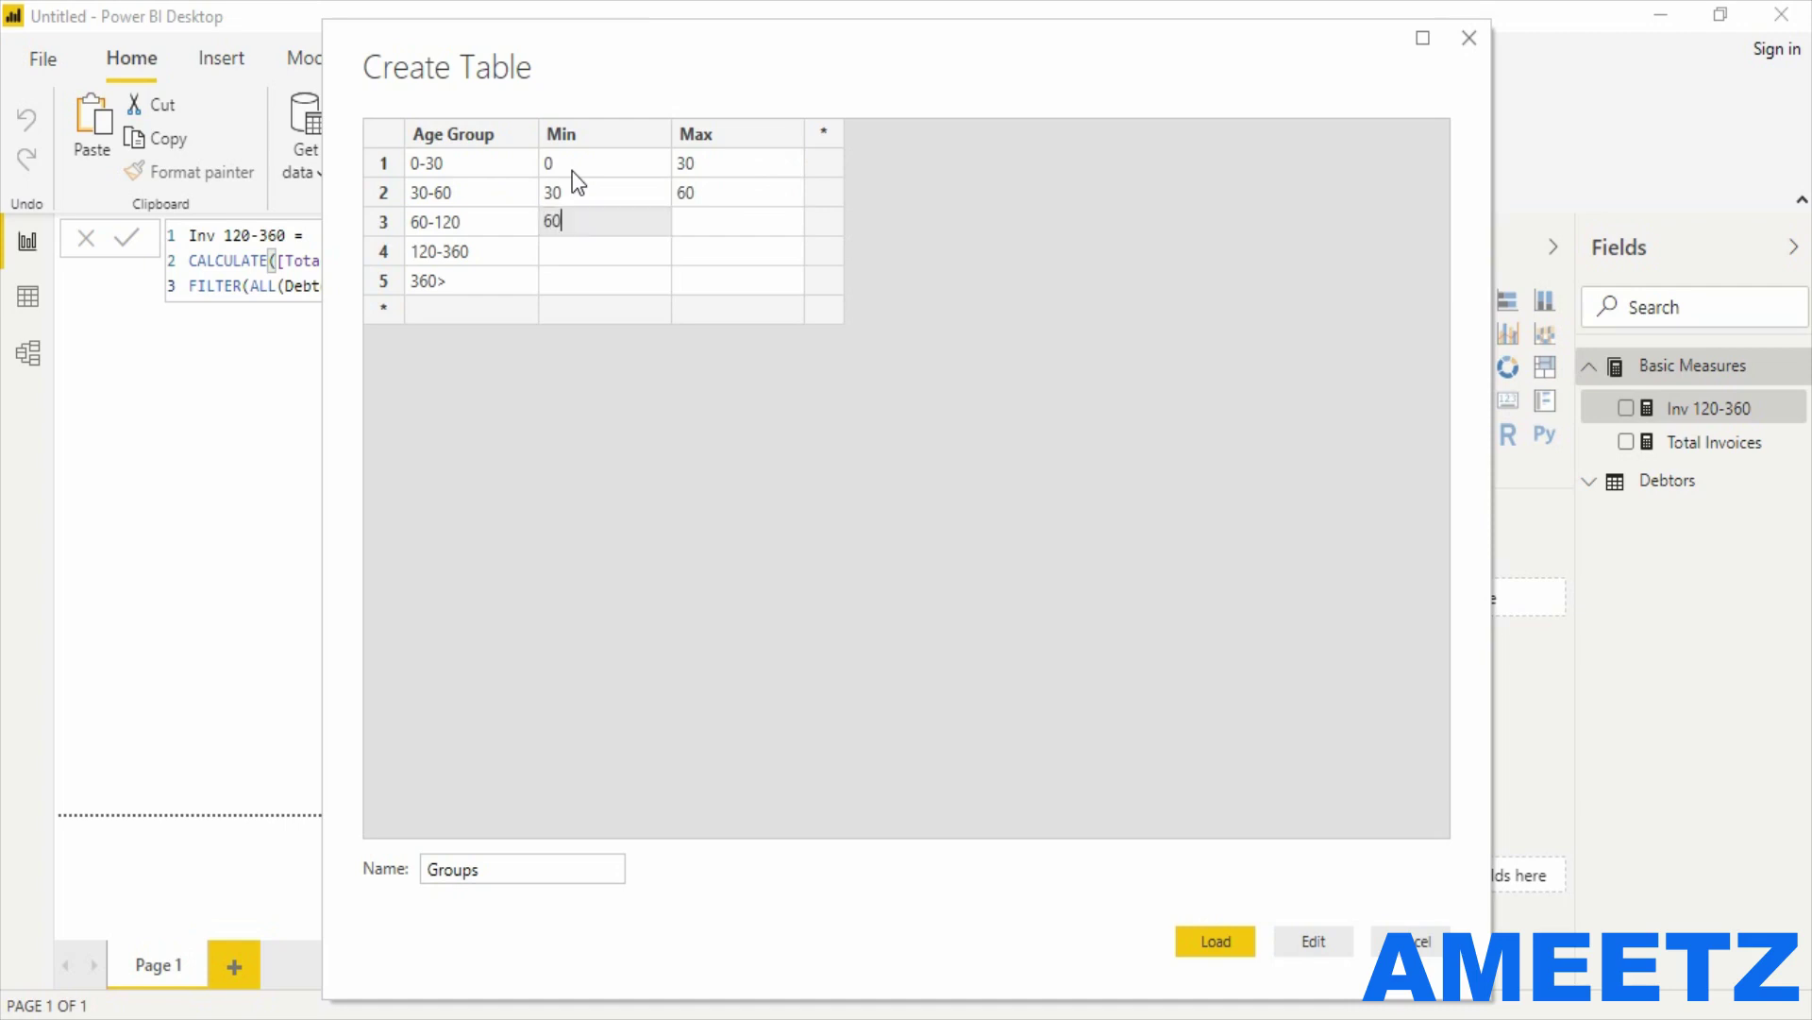
{"action": "key", "text": "Tab"}
{"action": "type", "text": "120"}
{"action": "key", "text": "Return"}
{"action": "key", "text": "Left"}
{"action": "type", "text": "120"}
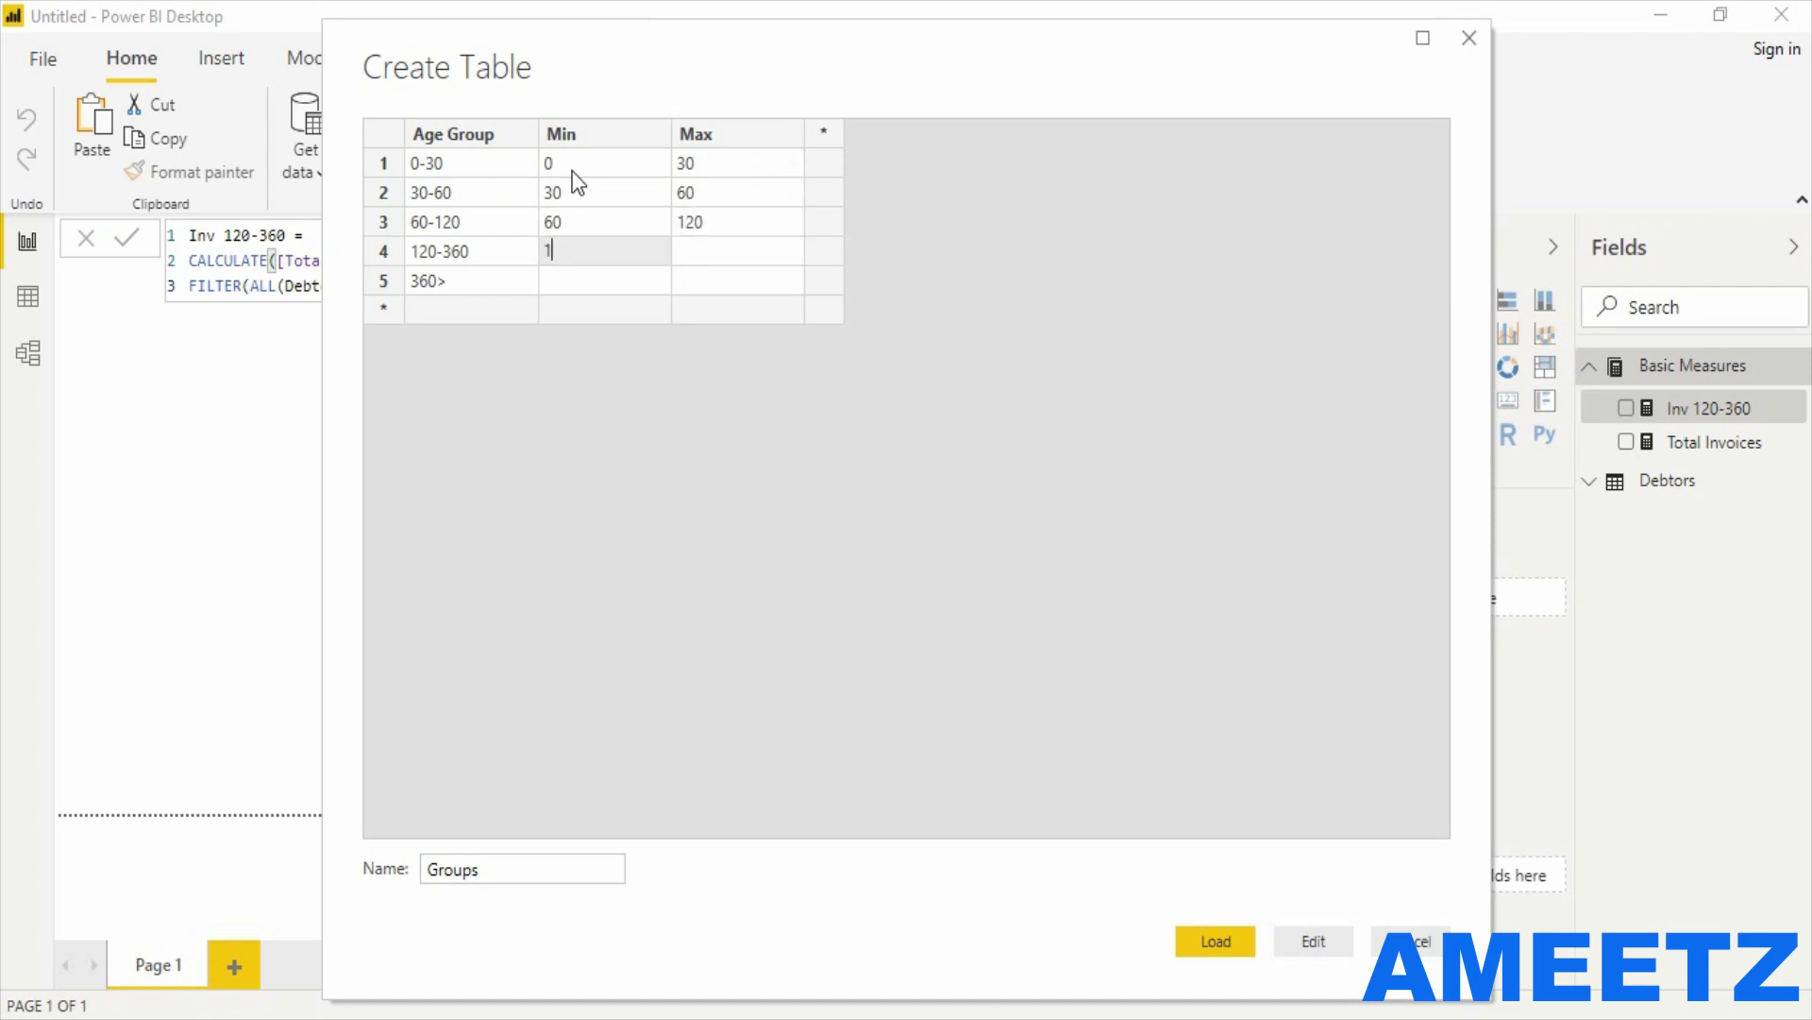
{"action": "key", "text": "Tab"}
{"action": "type", "text": "360"}
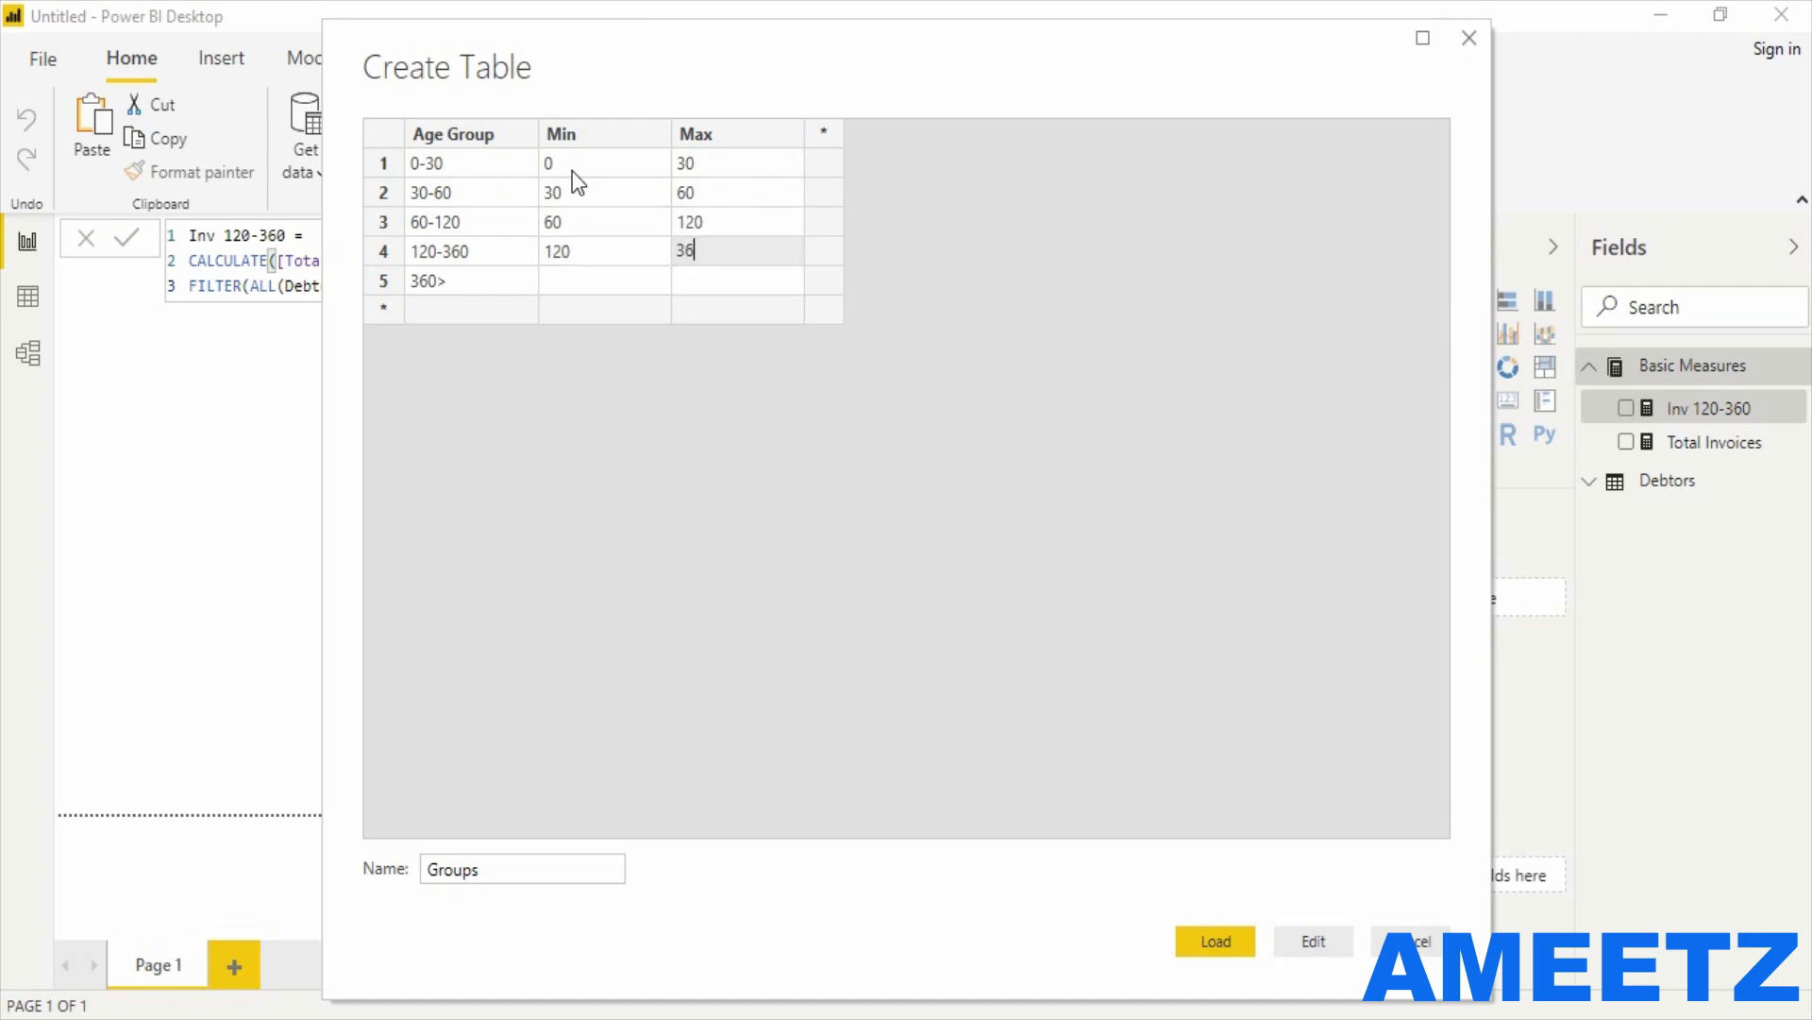
{"action": "key", "text": "Return"}
{"action": "key", "text": "Left"}
{"action": "type", "text": "360"}
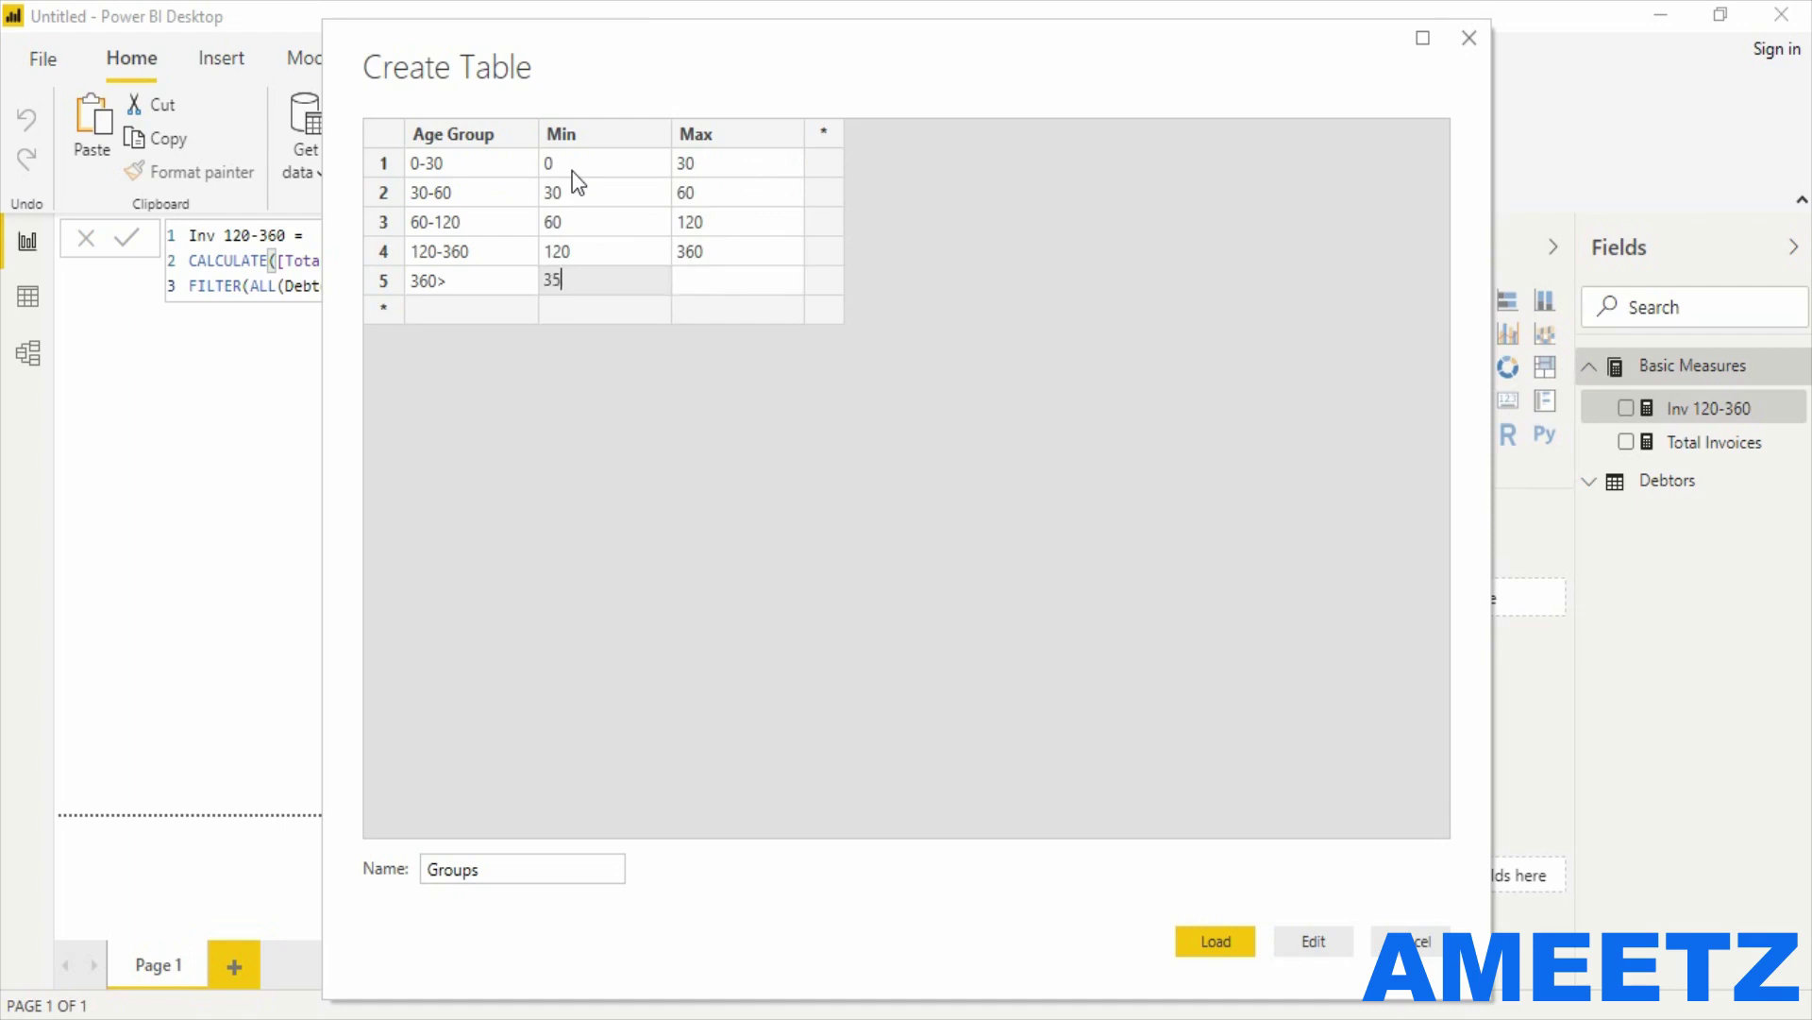
{"action": "key", "text": "Tab"}
{"action": "type", "text": "2000"}
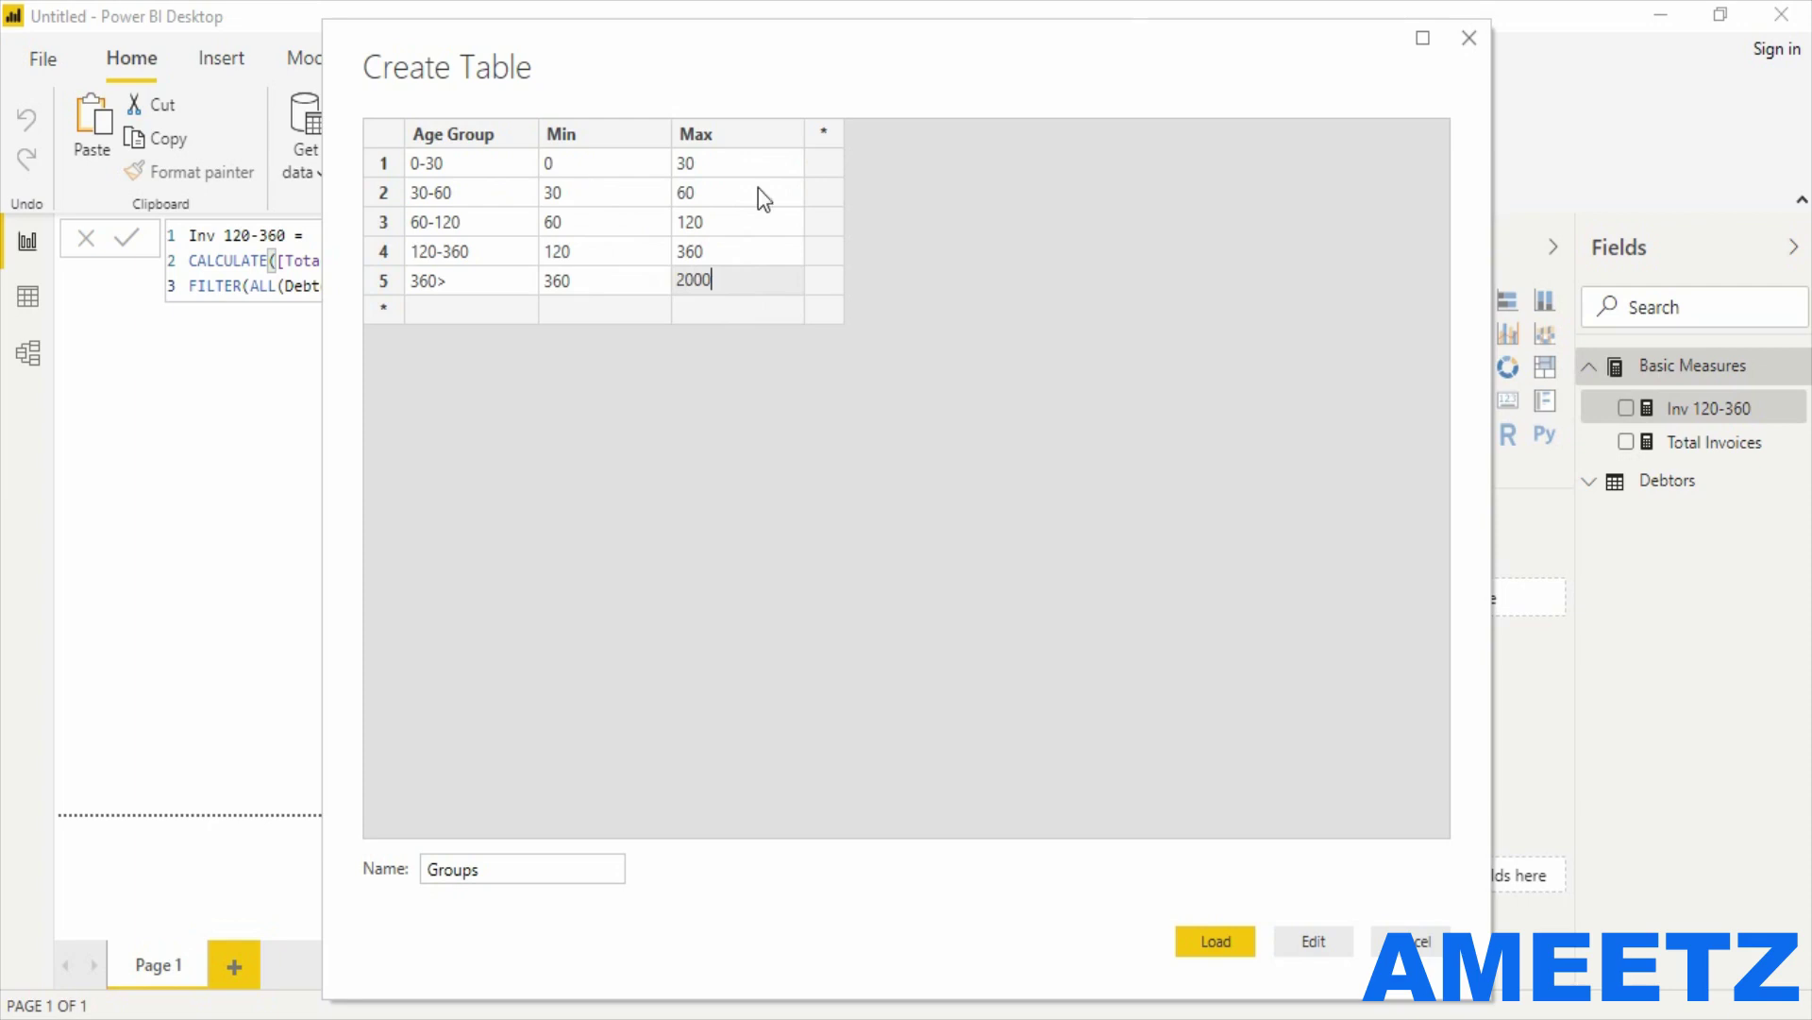
{"action": "left_click", "coordinate": [1219, 942]}
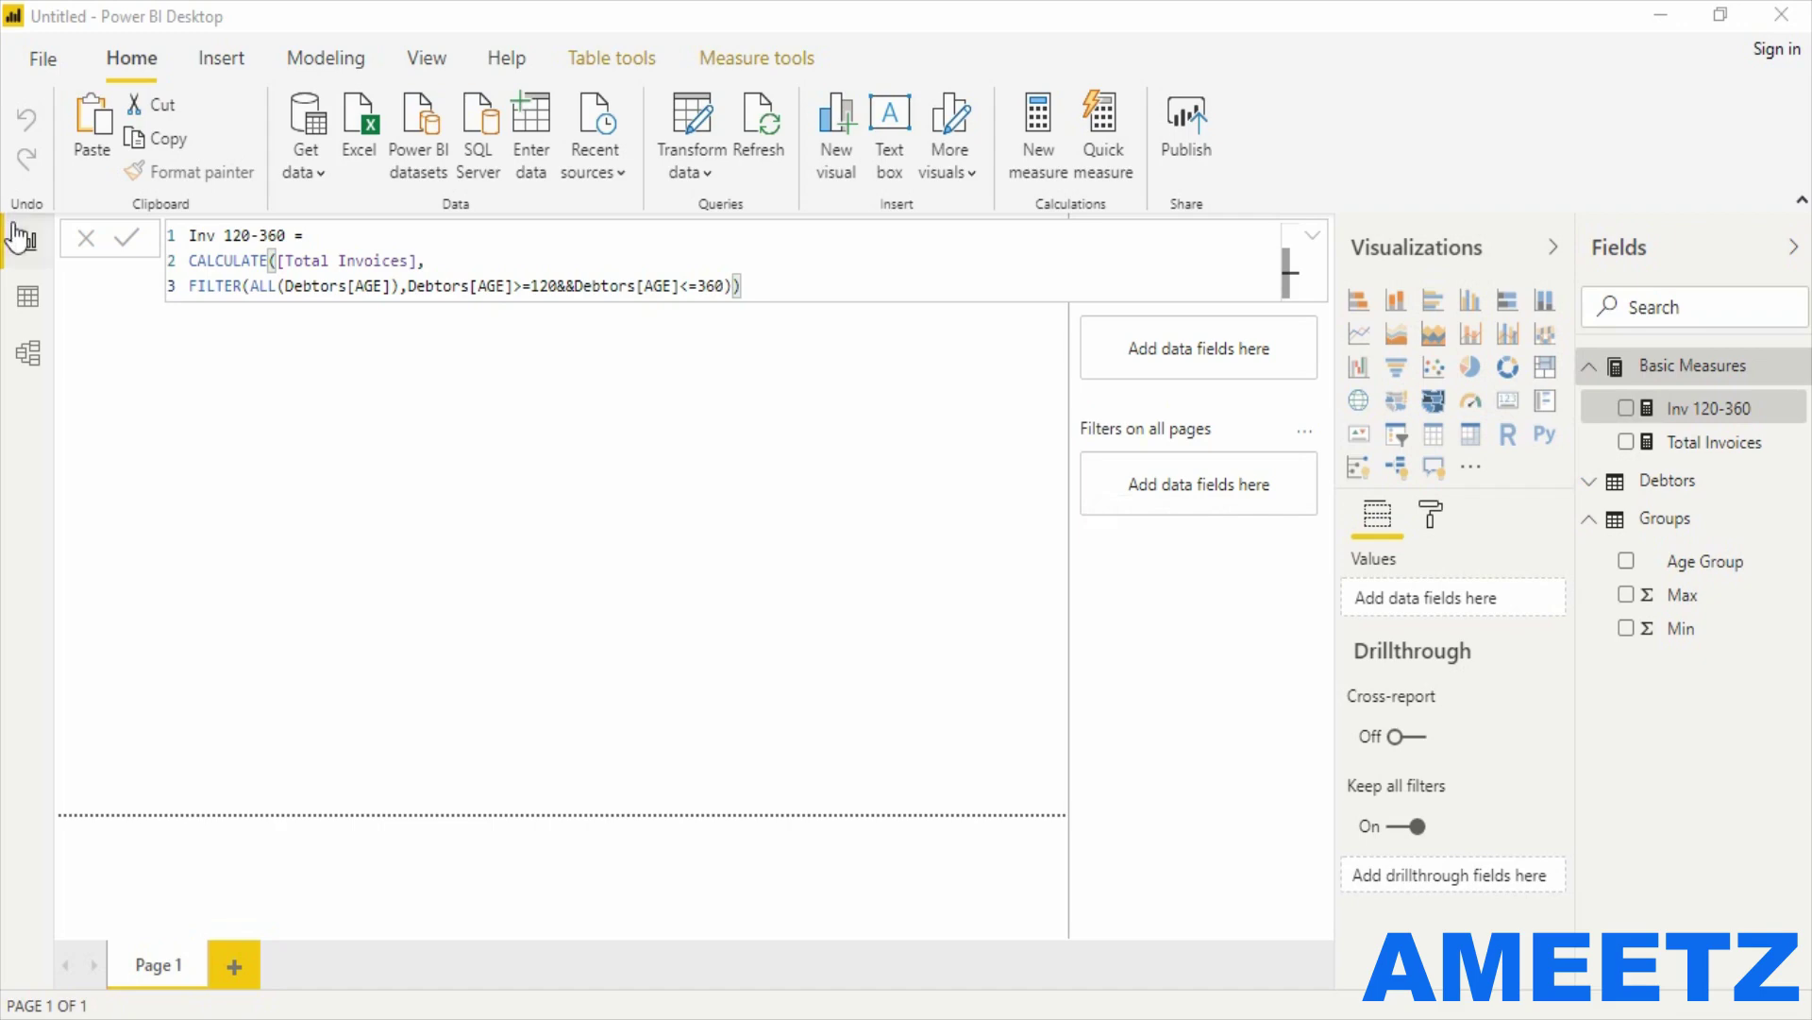
Switch to Data view to see the Debtors table's rows.
{"action": "left_click", "coordinate": [27, 306]}
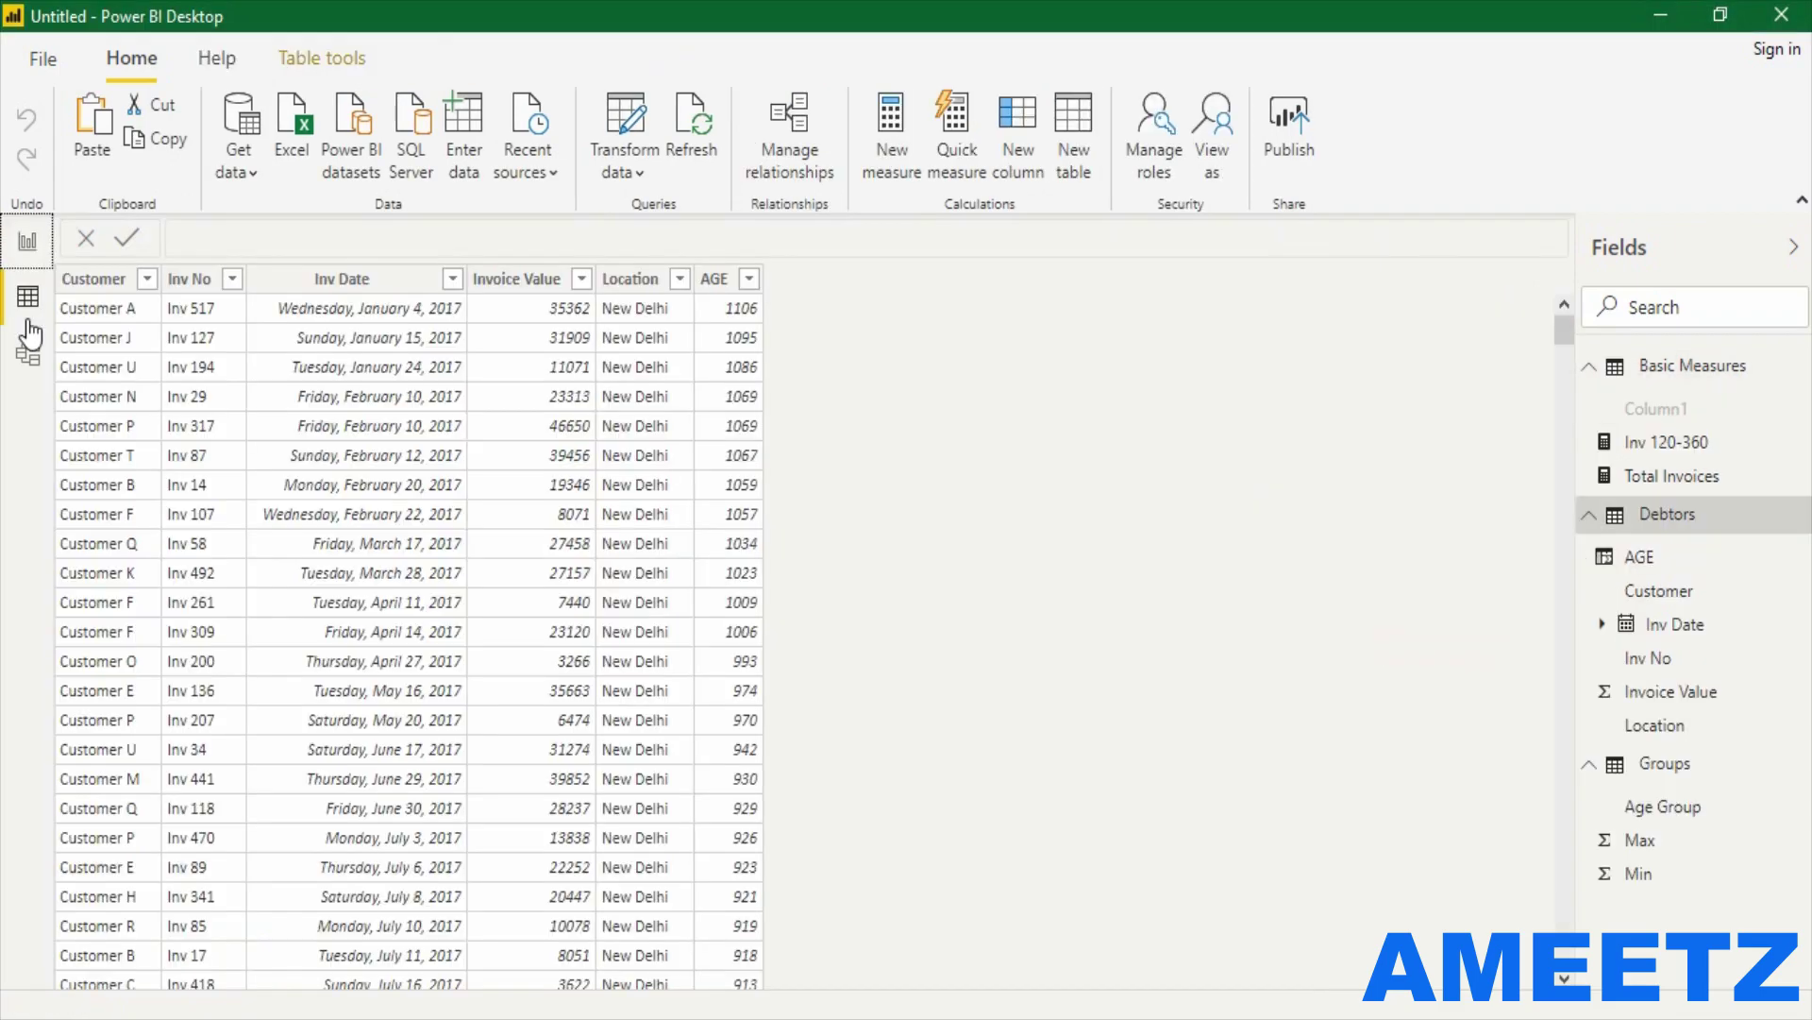
Collapse Debtors and open the Groups table to show its five age bands.
{"action": "left_click", "coordinate": [1642, 524]}
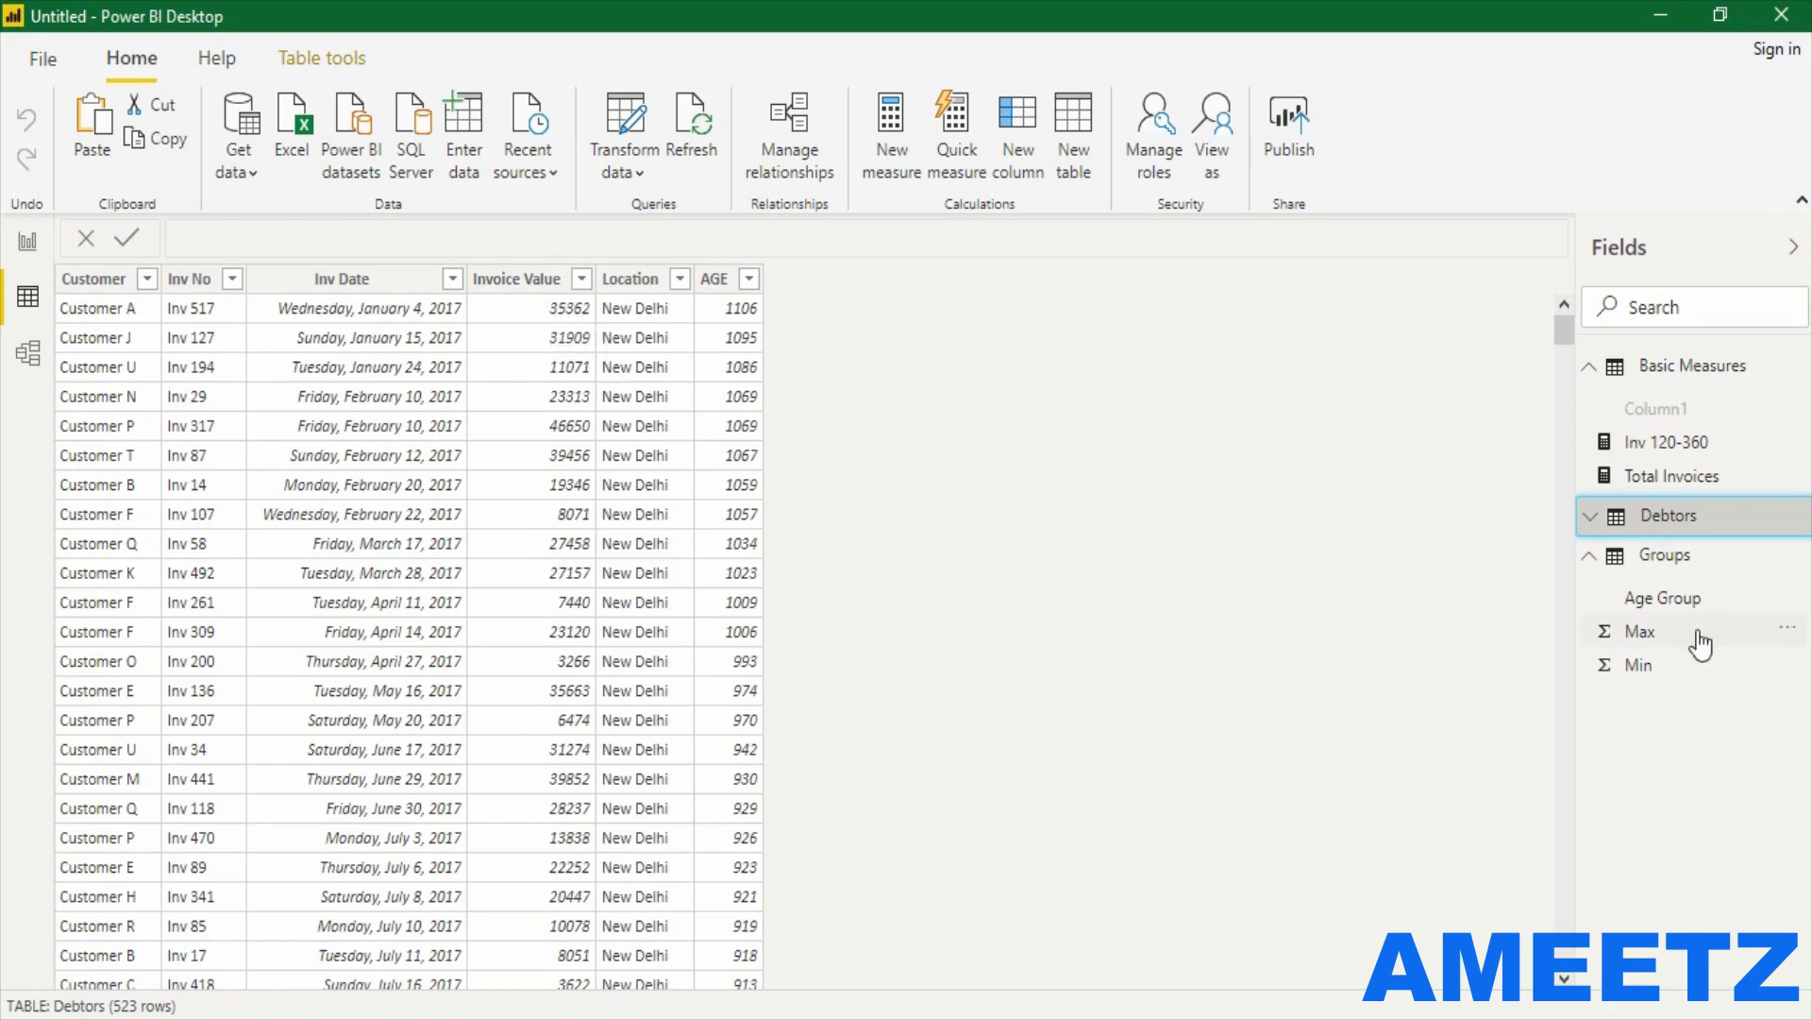
{"action": "left_click", "coordinate": [1661, 560]}
{"action": "left_click", "coordinate": [1660, 566]}
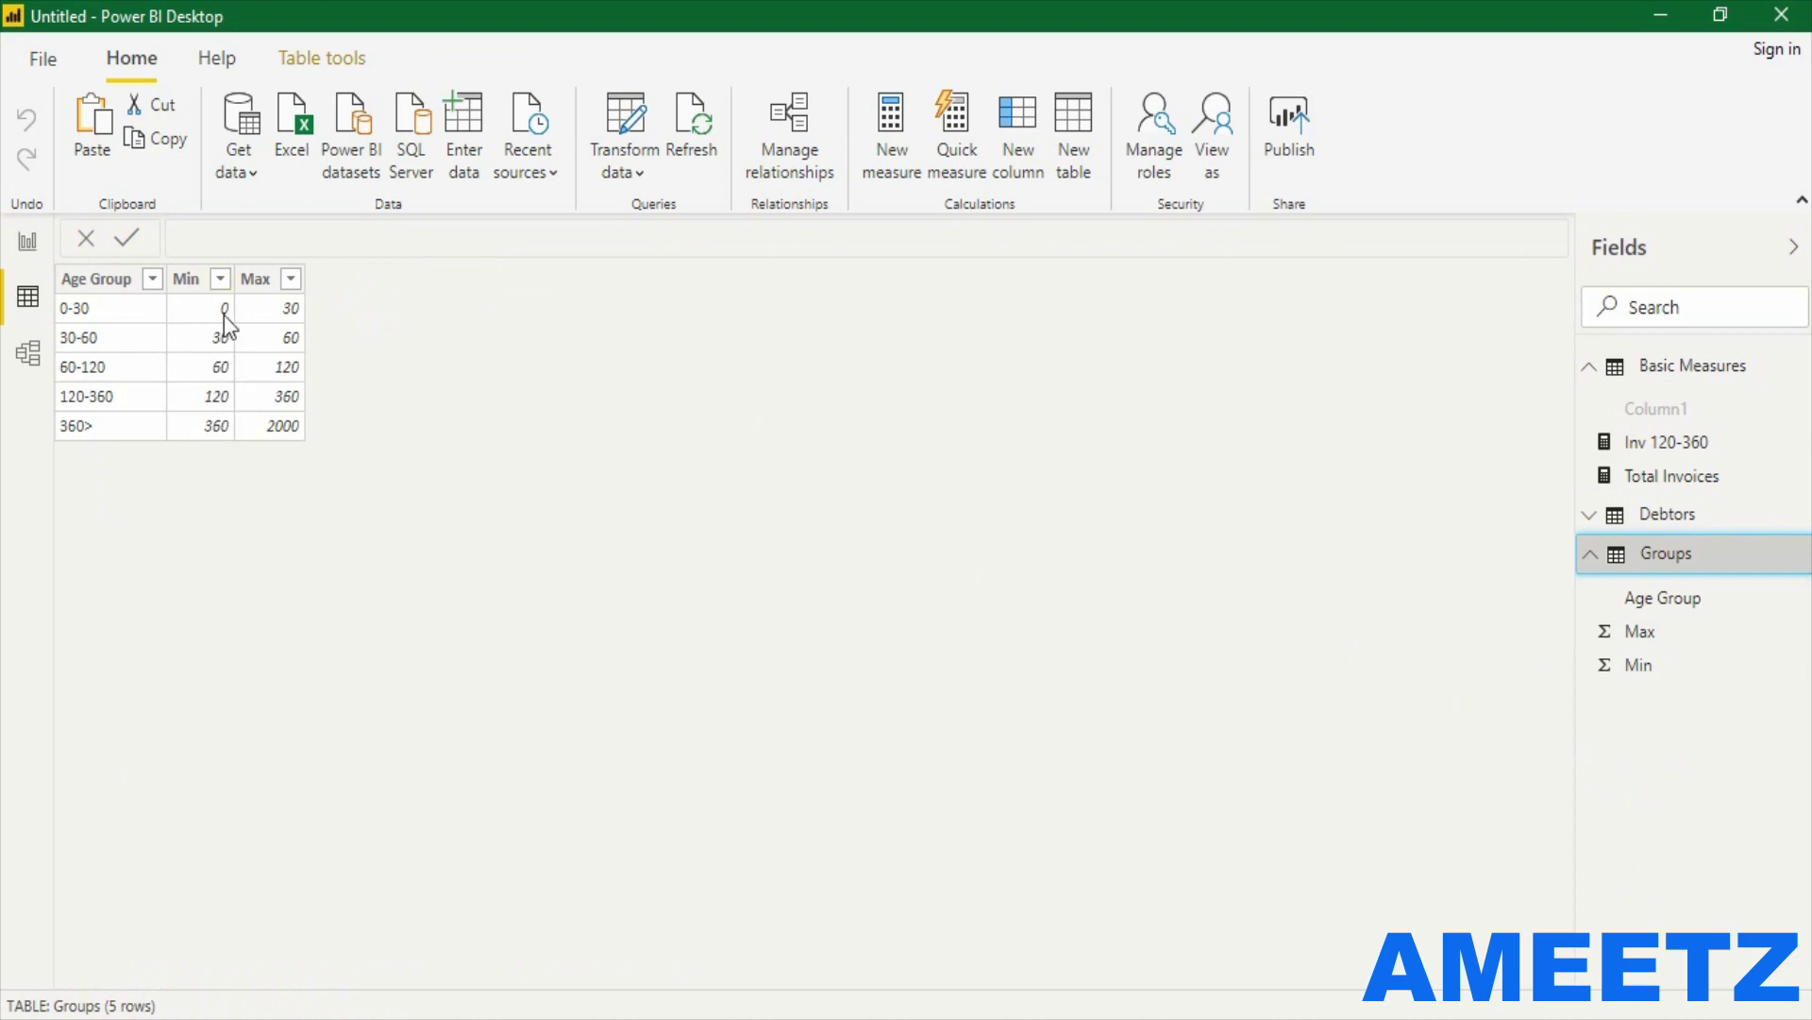
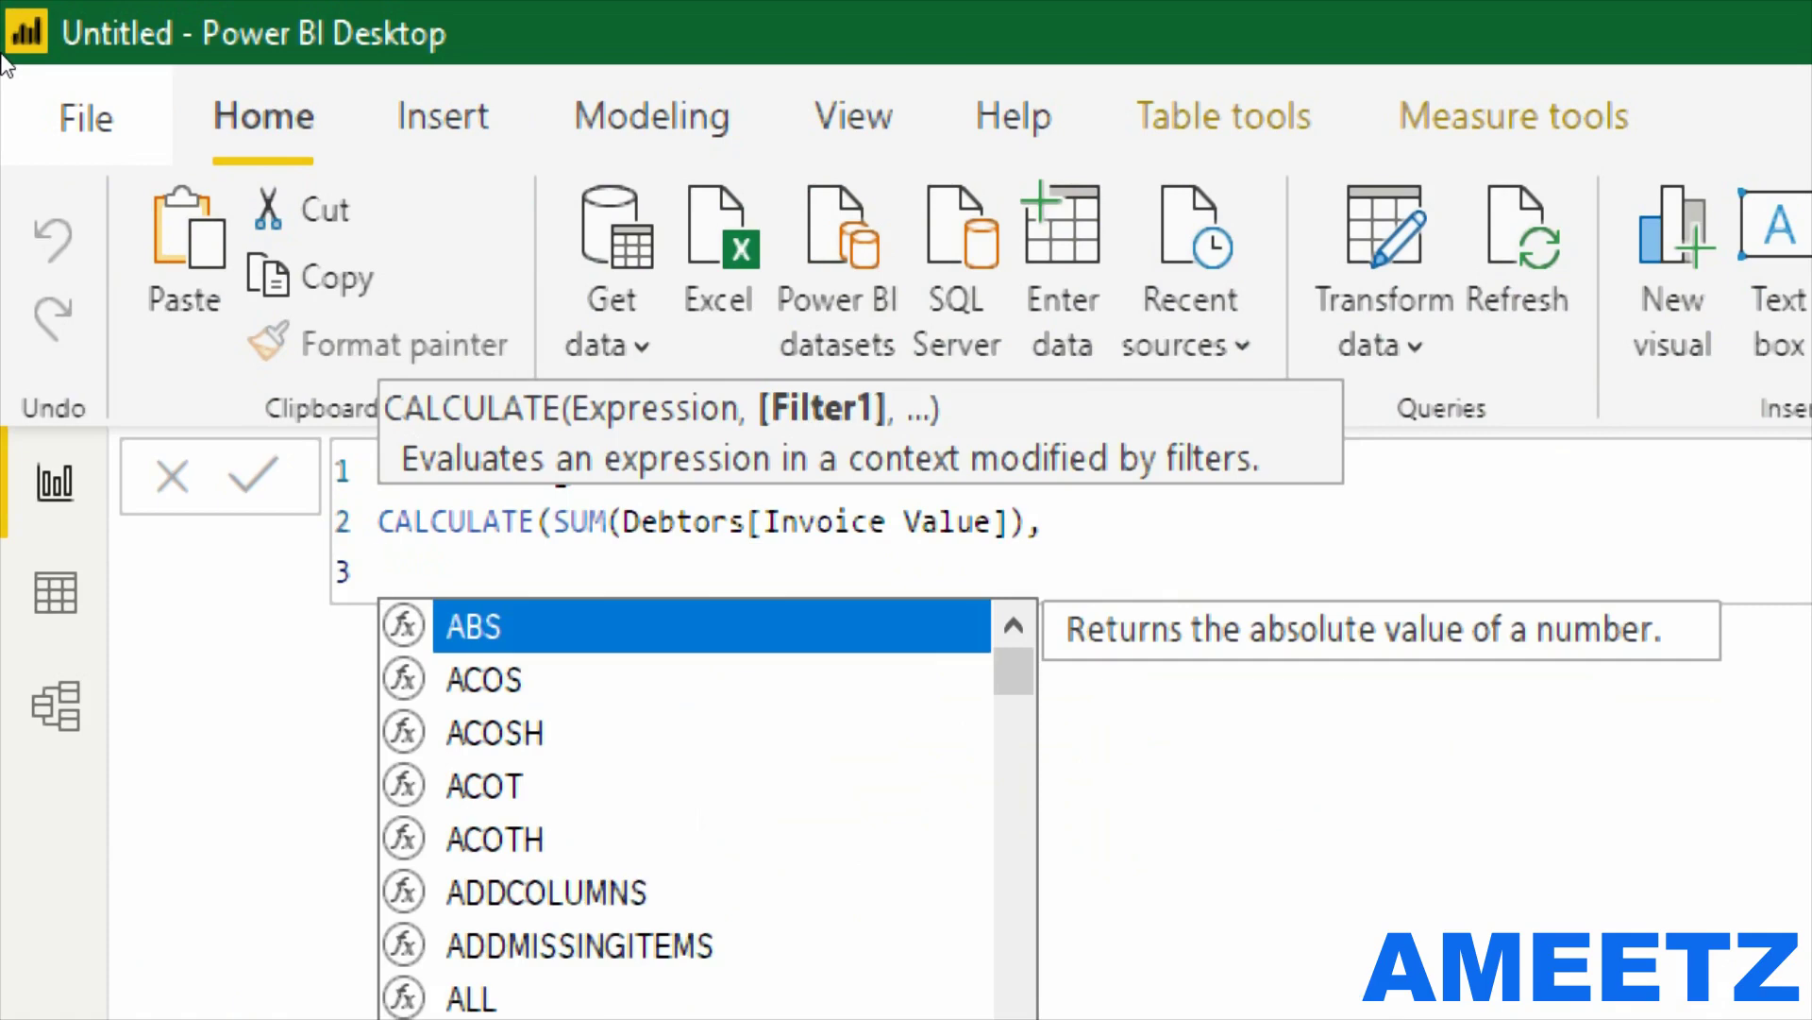
Start the Outstanding formula with FILTER(DISTINCT(Debtors[AGE]), and continue on a new line.
{"action": "type", "text": "fil"}
{"action": "key", "text": "Tab"}
{"action": "type", "text": "dis"}
{"action": "key", "text": "Tab"}
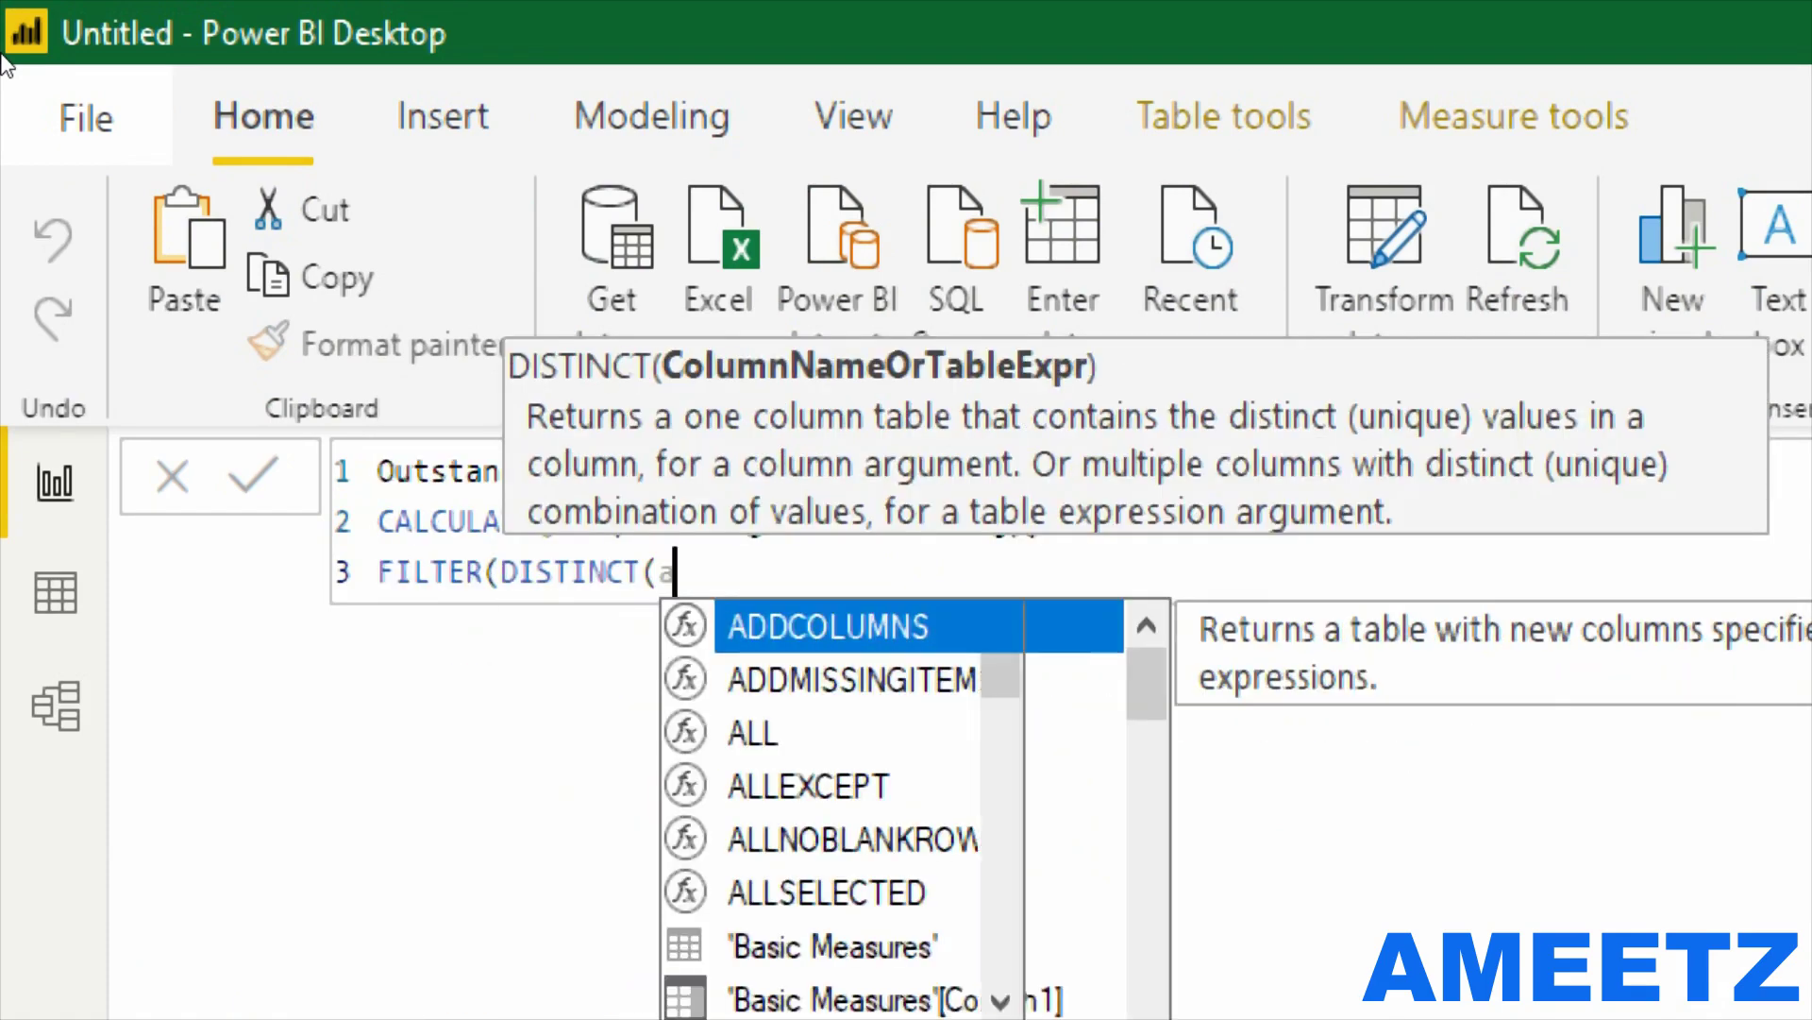
{"action": "type", "text": "Debtors[AGE]),"}
{"action": "key", "text": "shift+Return"}
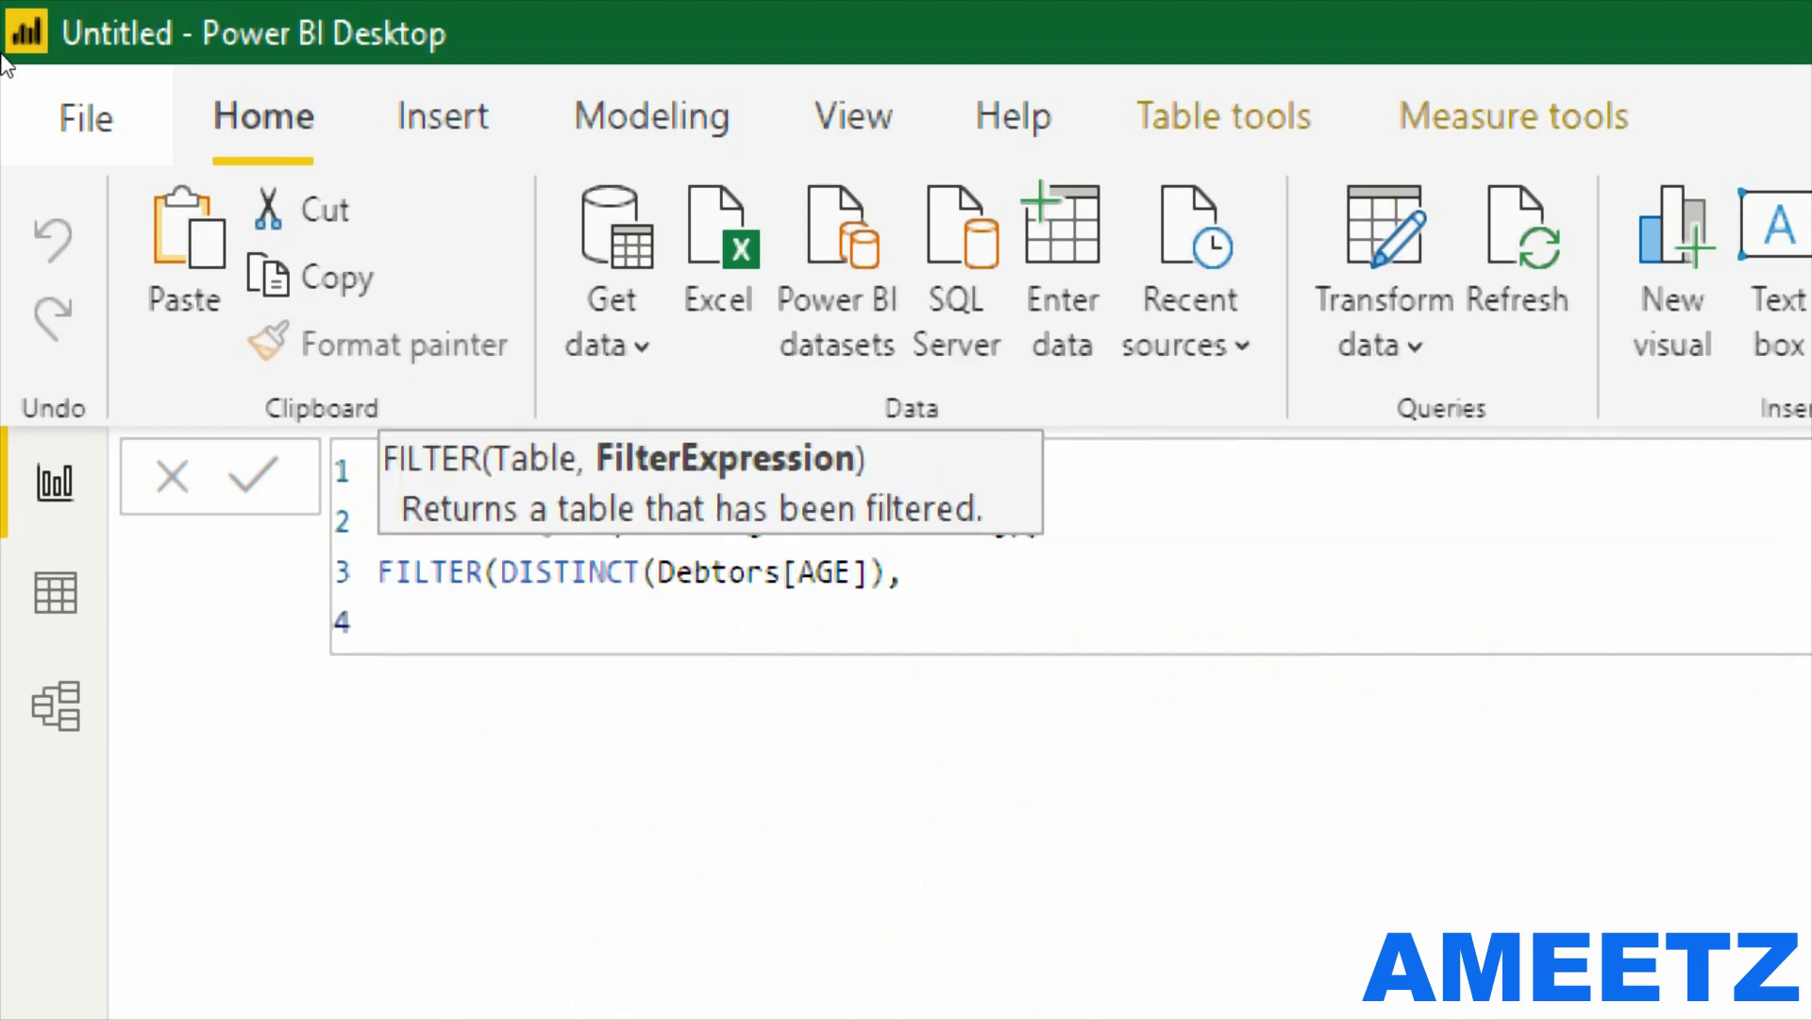
Add COUNTROWS(FILTER(Groups, Debtors[AGE] as the filter condition.
{"action": "type", "text": "count"}
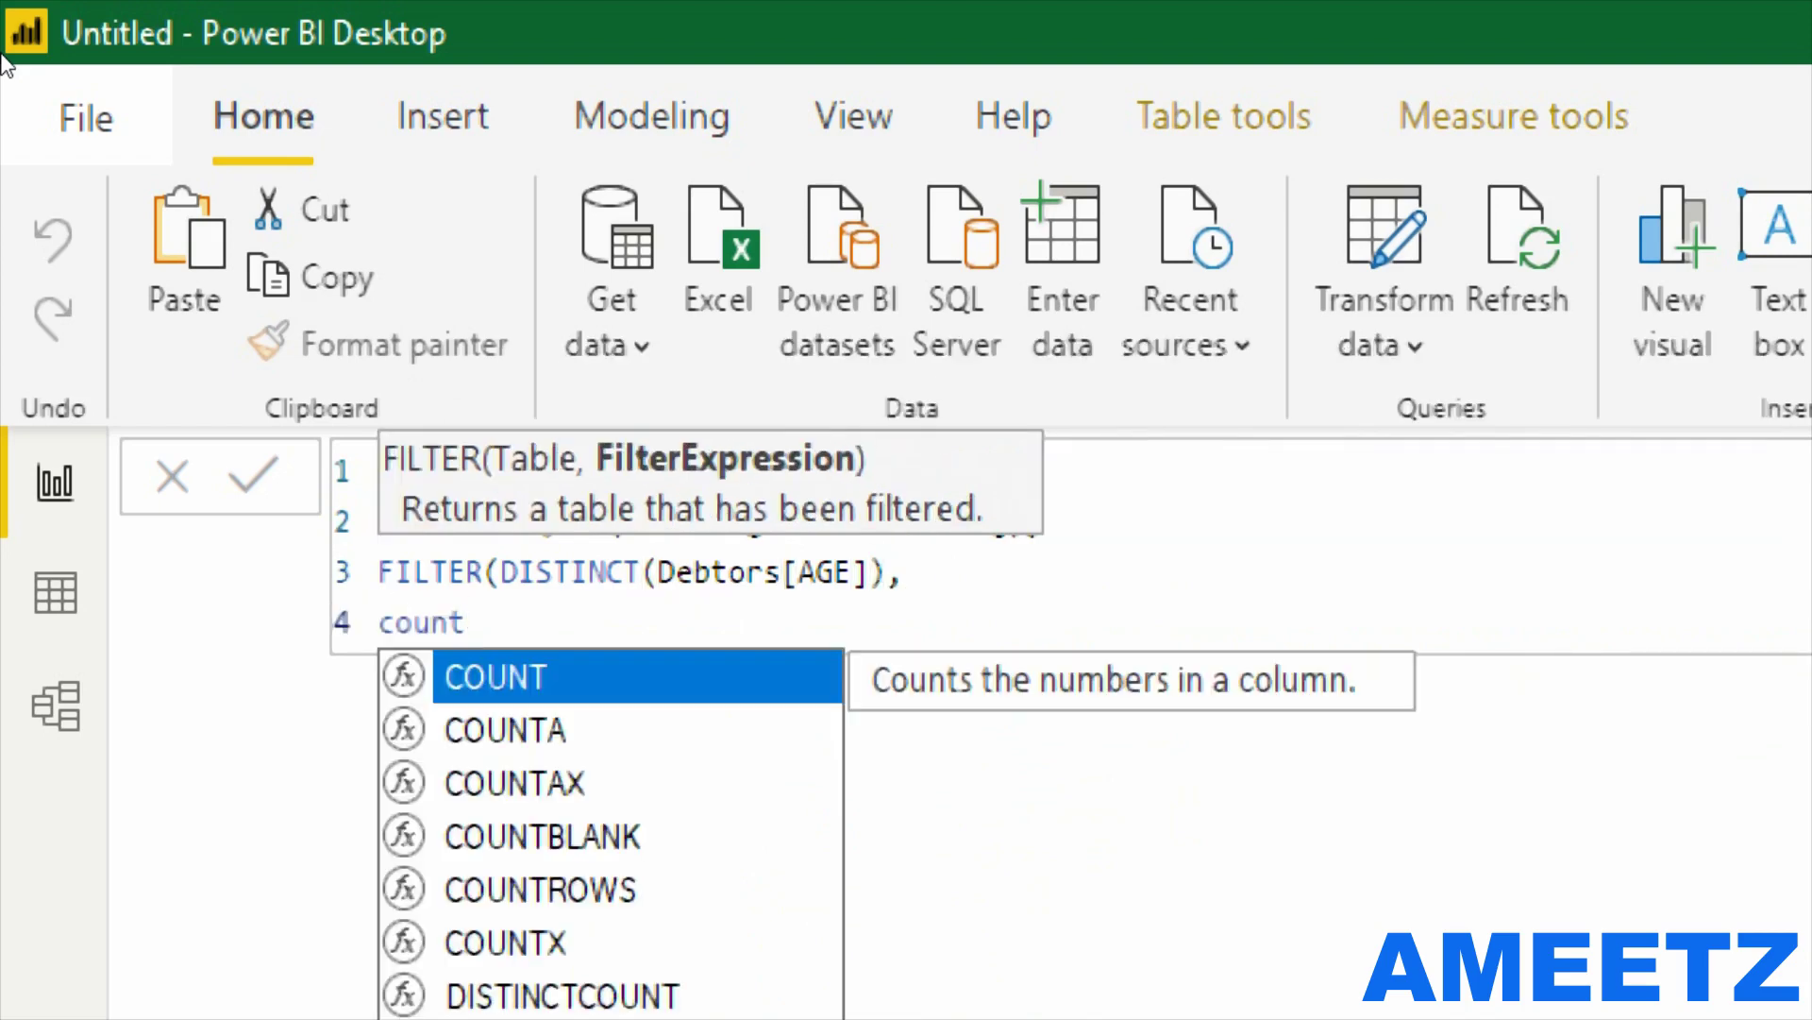
{"action": "key", "text": "Down"}
{"action": "key", "text": "Down"}
{"action": "key", "text": "Down"}
{"action": "key", "text": "Down"}
{"action": "key", "text": "Tab"}
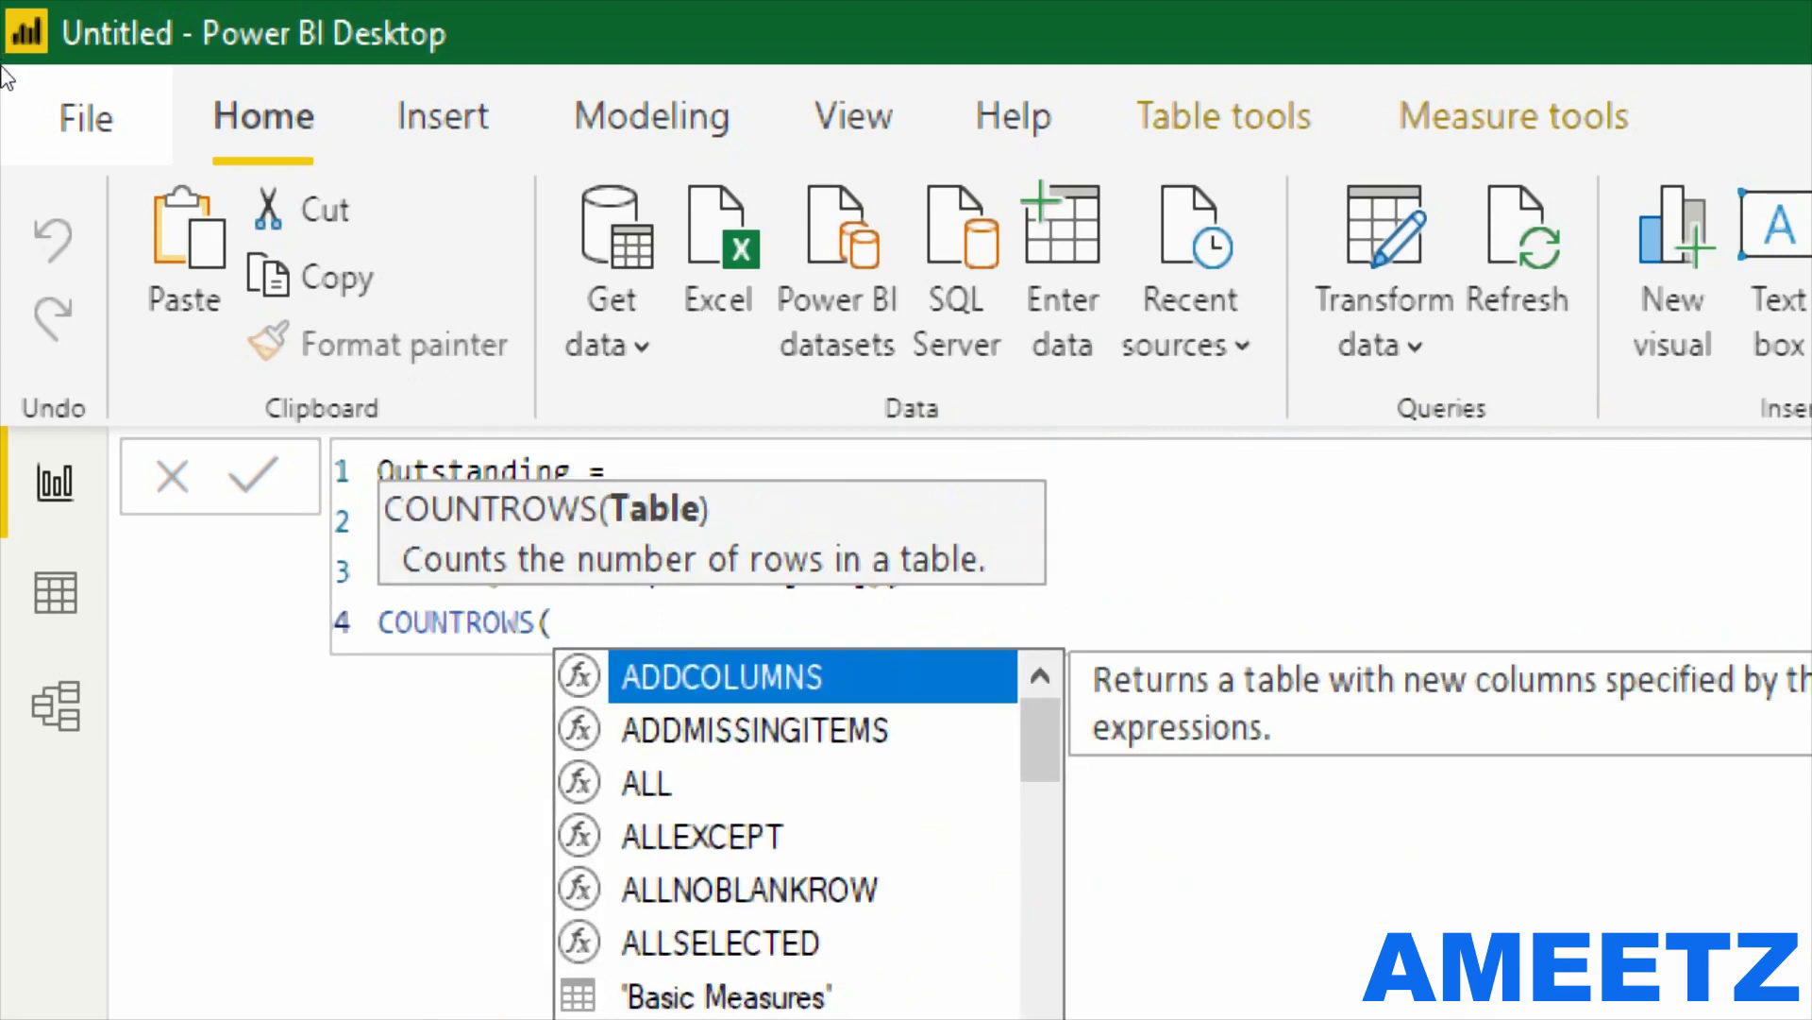
{"action": "type", "text": "fil"}
{"action": "key", "text": "BackSpace"}
{"action": "key", "text": "BackSpace"}
{"action": "type", "text": "te"}
{"action": "key", "text": "BackSpace"}
{"action": "key", "text": "BackSpace"}
{"action": "key", "text": "BackSpace"}
{"action": "type", "text": "ter"}
{"action": "key", "text": "Tab"}
{"action": "type", "text": "g"}
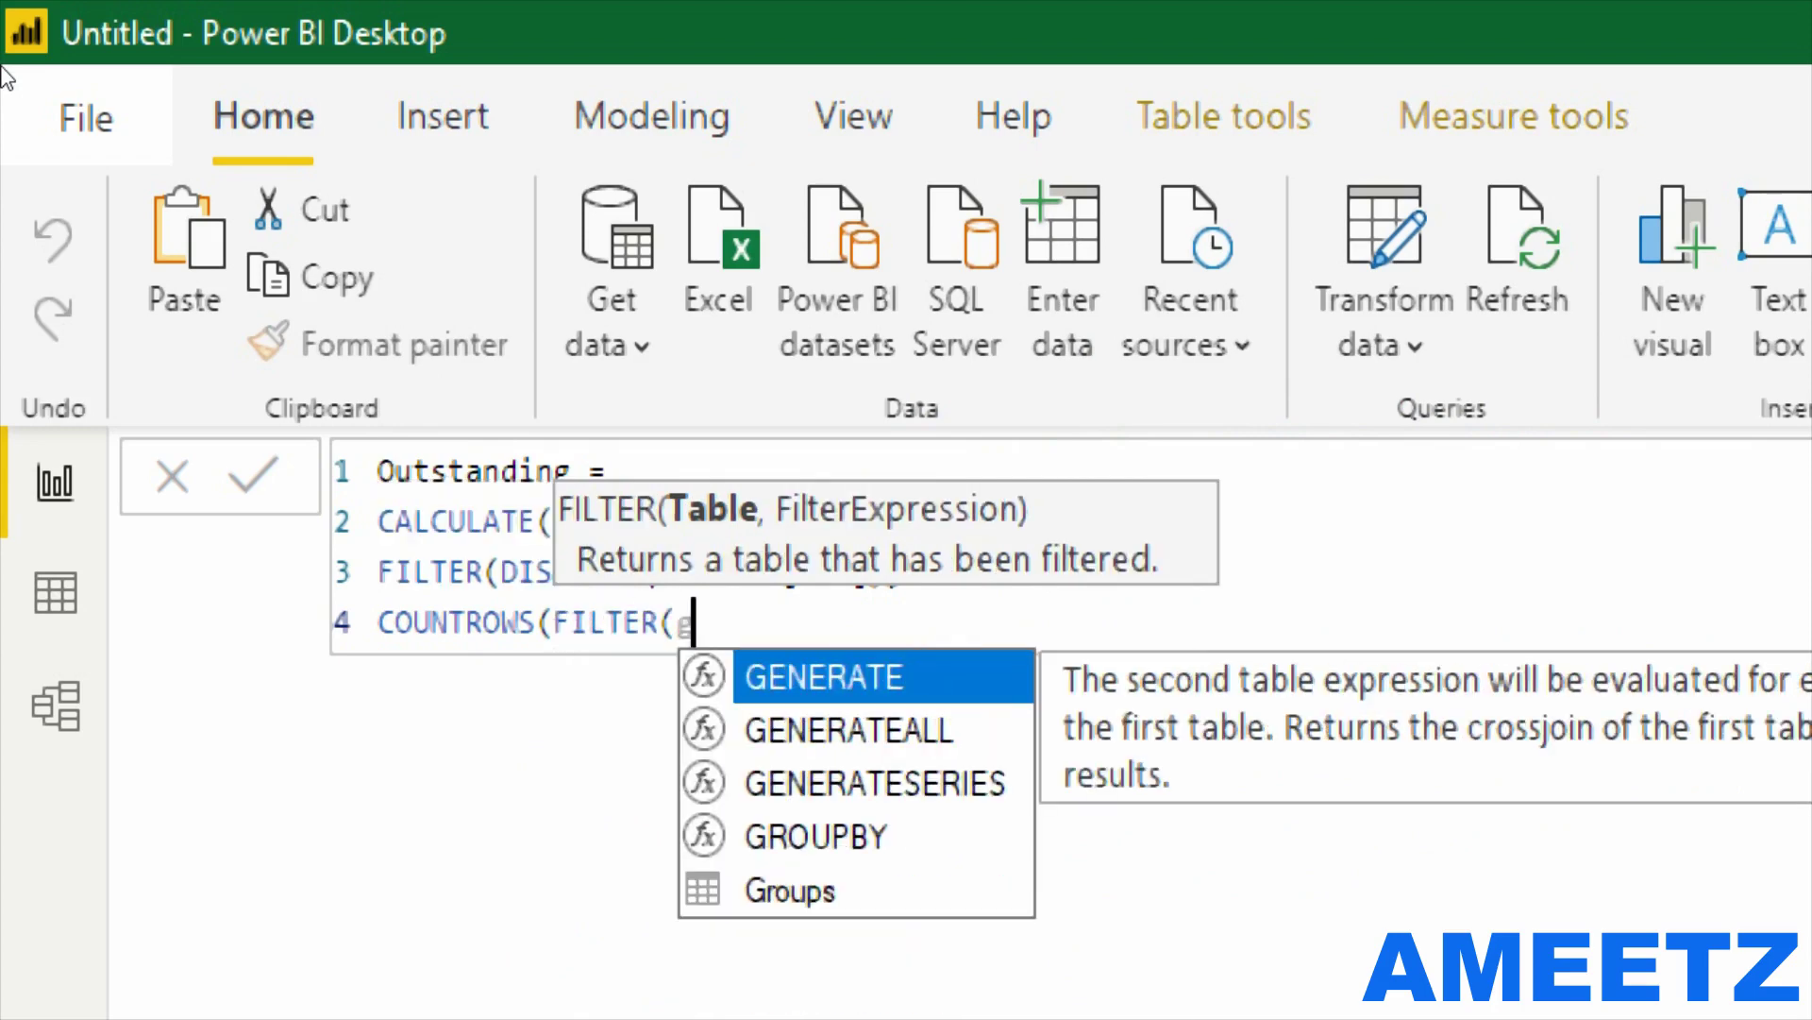
{"action": "key", "text": "Down"}
{"action": "key", "text": "Down"}
{"action": "key", "text": "Down"}
{"action": "key", "text": "Down"}
{"action": "key", "text": "Tab"}
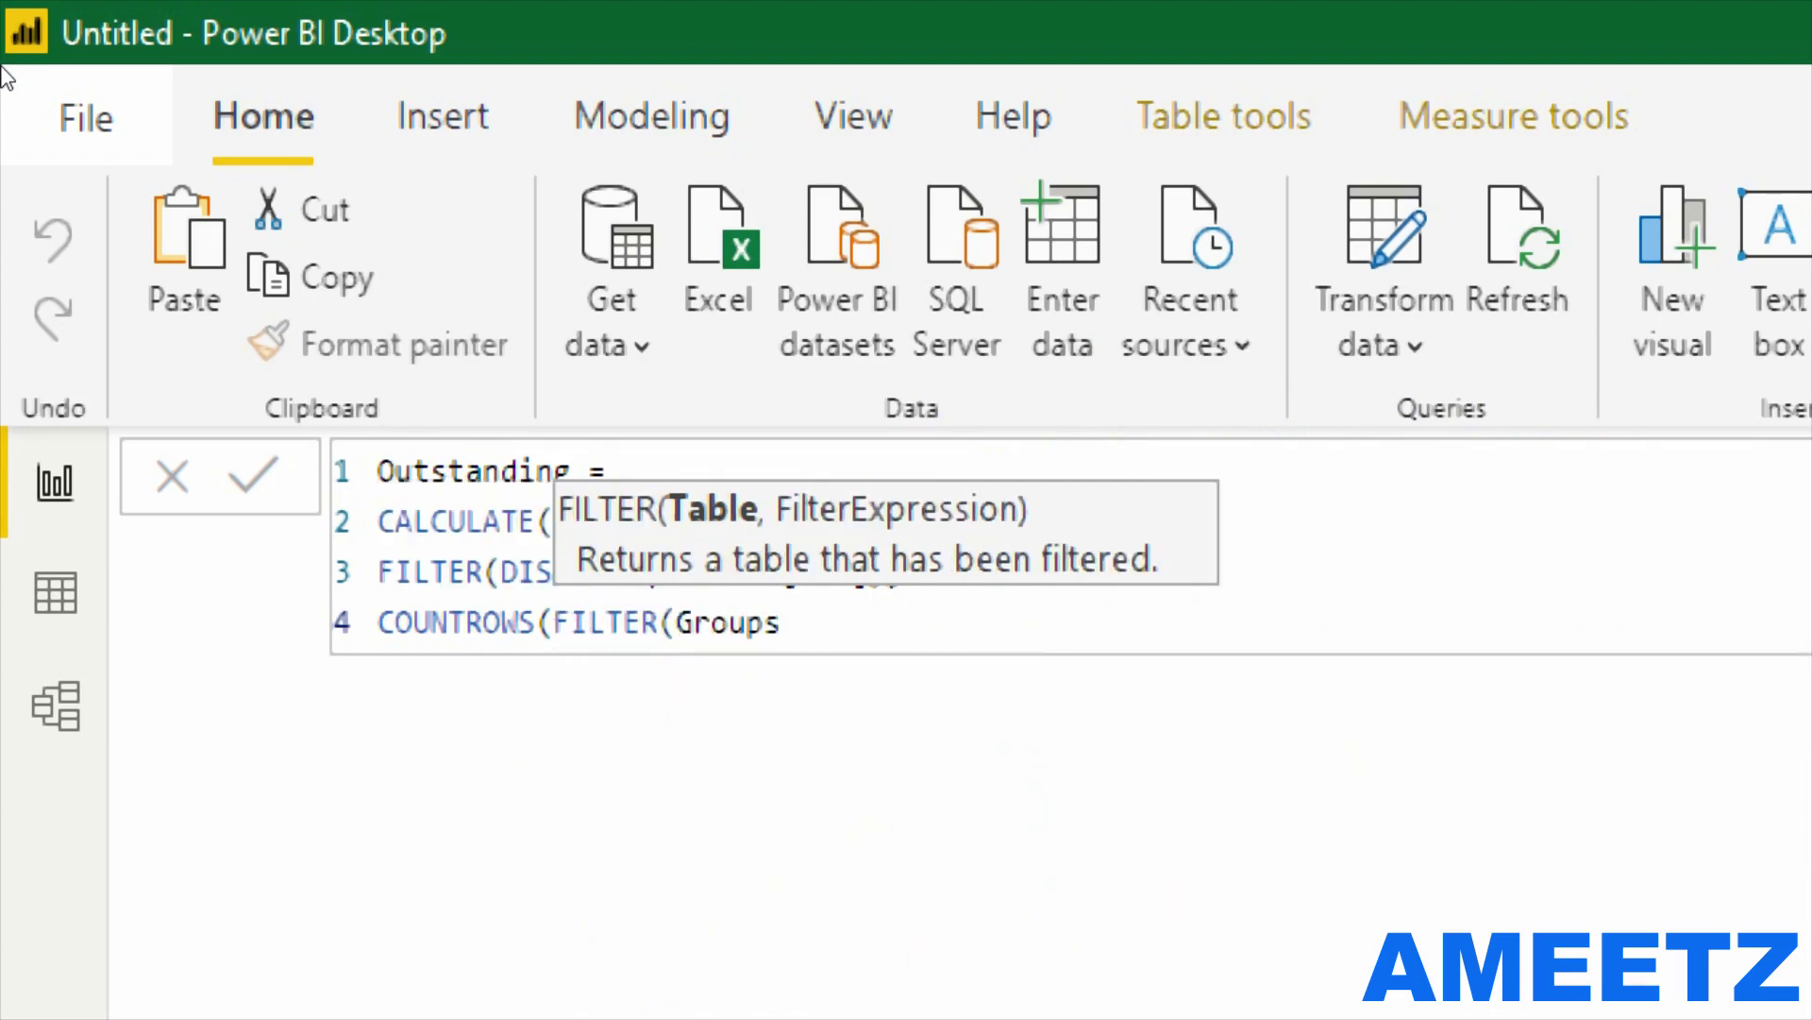
{"action": "type", "text": ","}
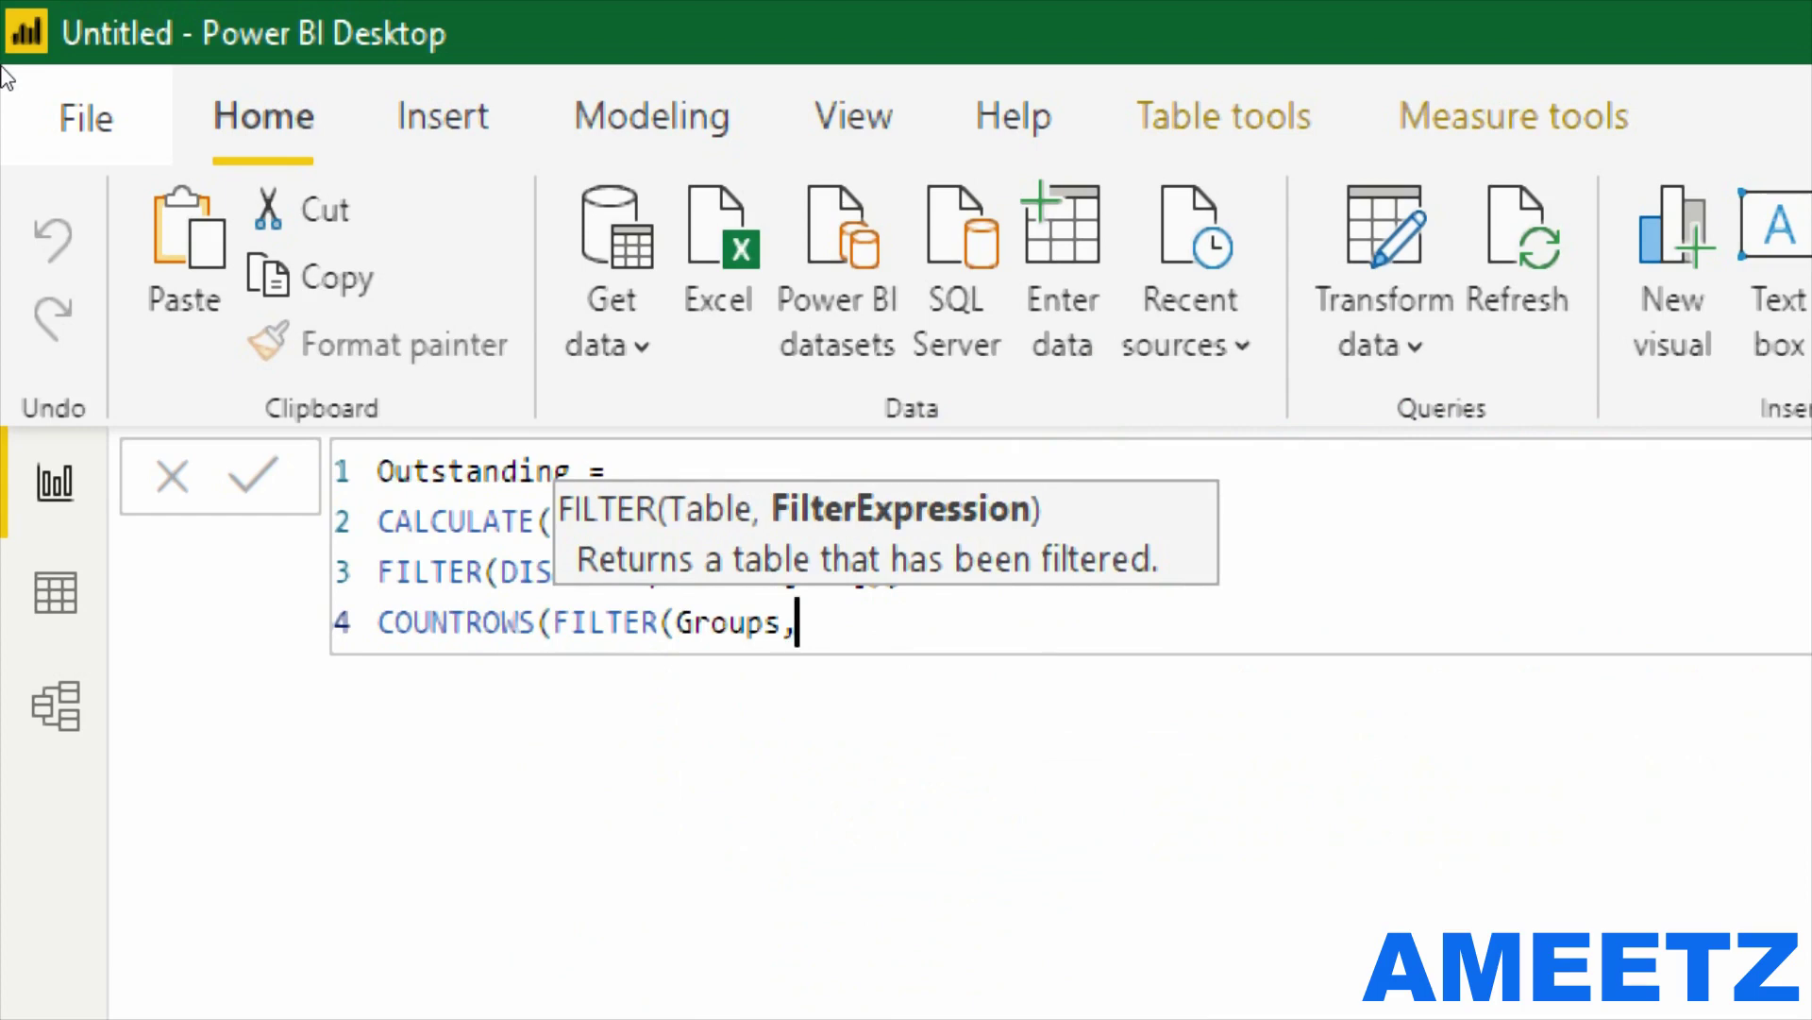
{"action": "type", "text": "age"}
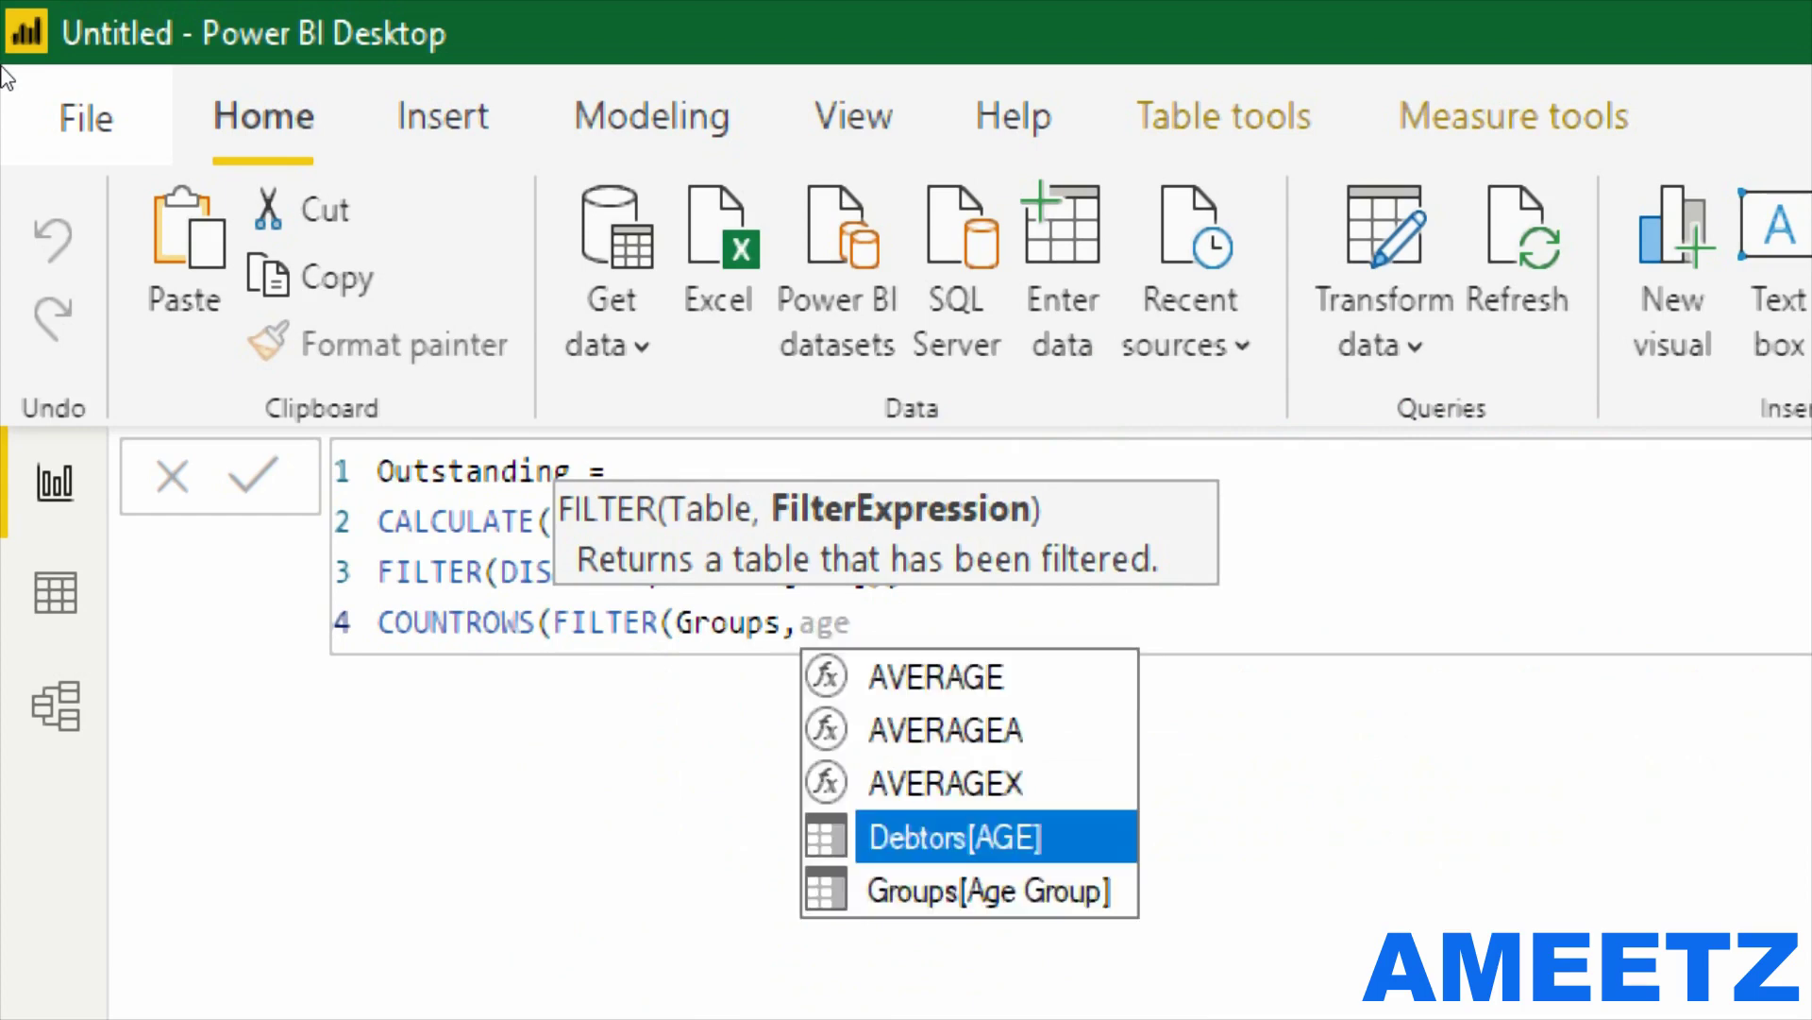
{"action": "key", "text": "Tab"}
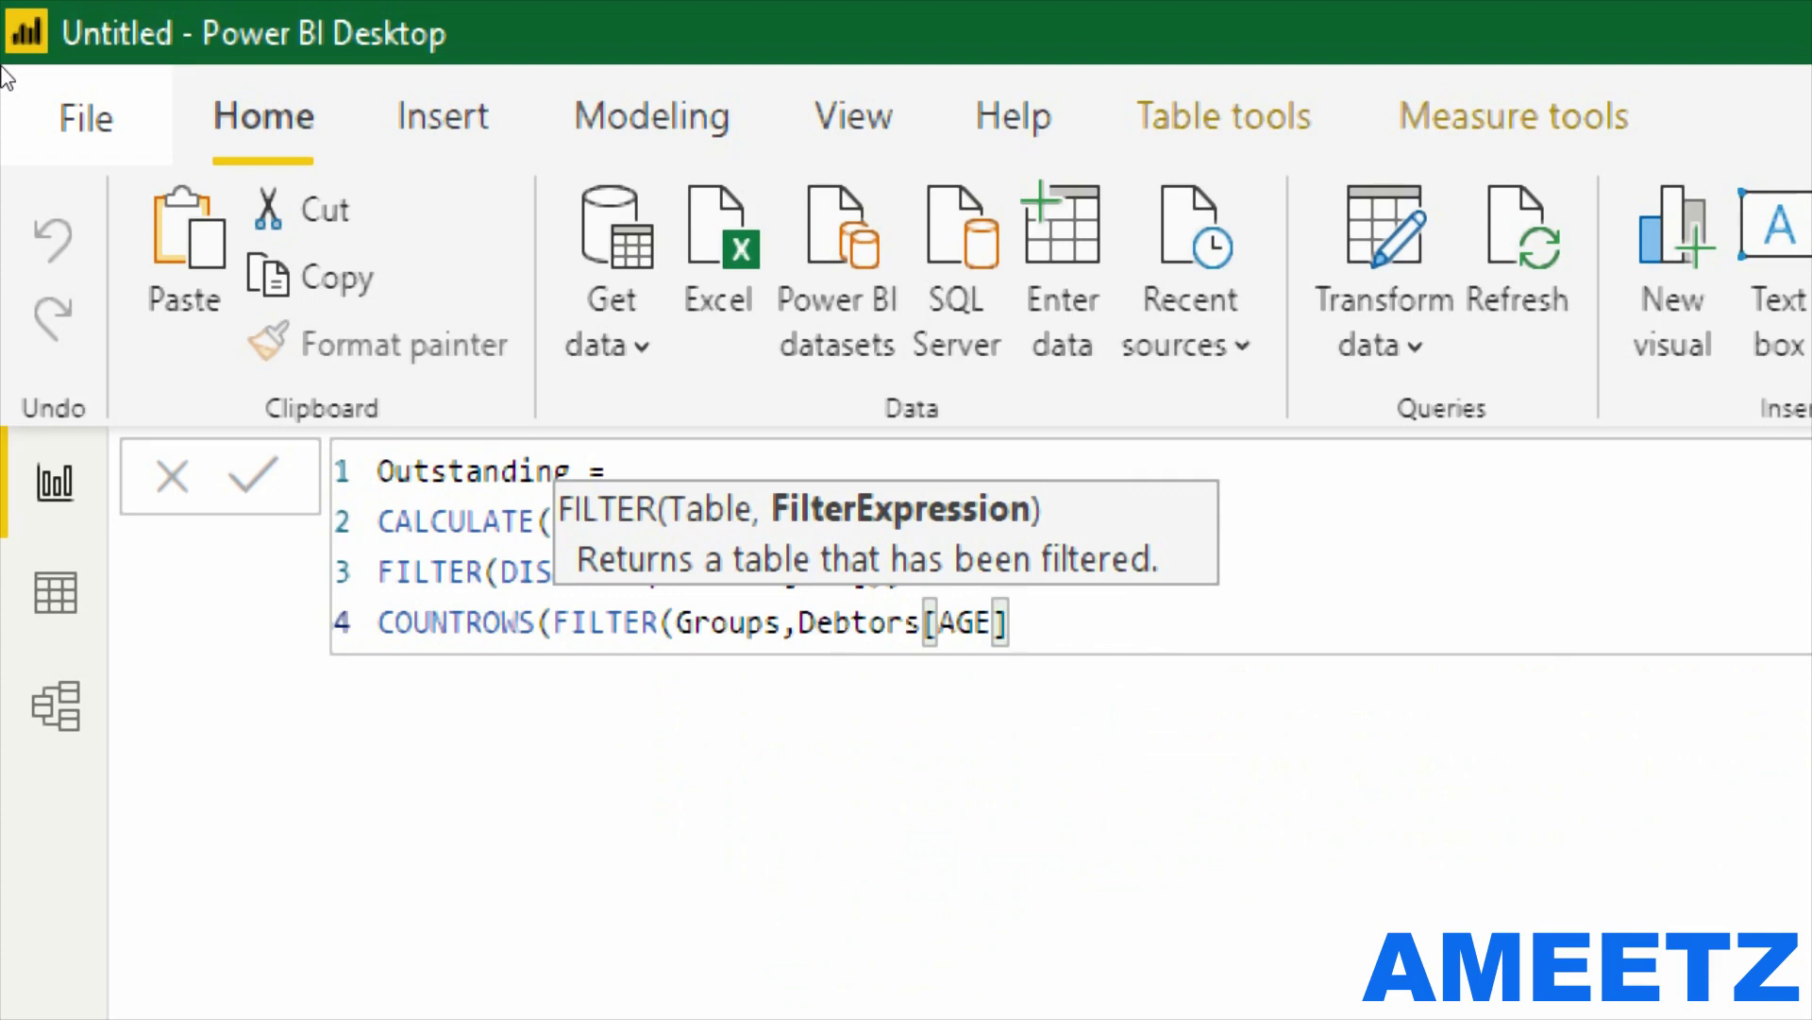
Bound the condition with >=Groups[Min] && Debtors[AGE]<Groups[Max] and close all brackets.
{"action": "type", "text": ">=mi"}
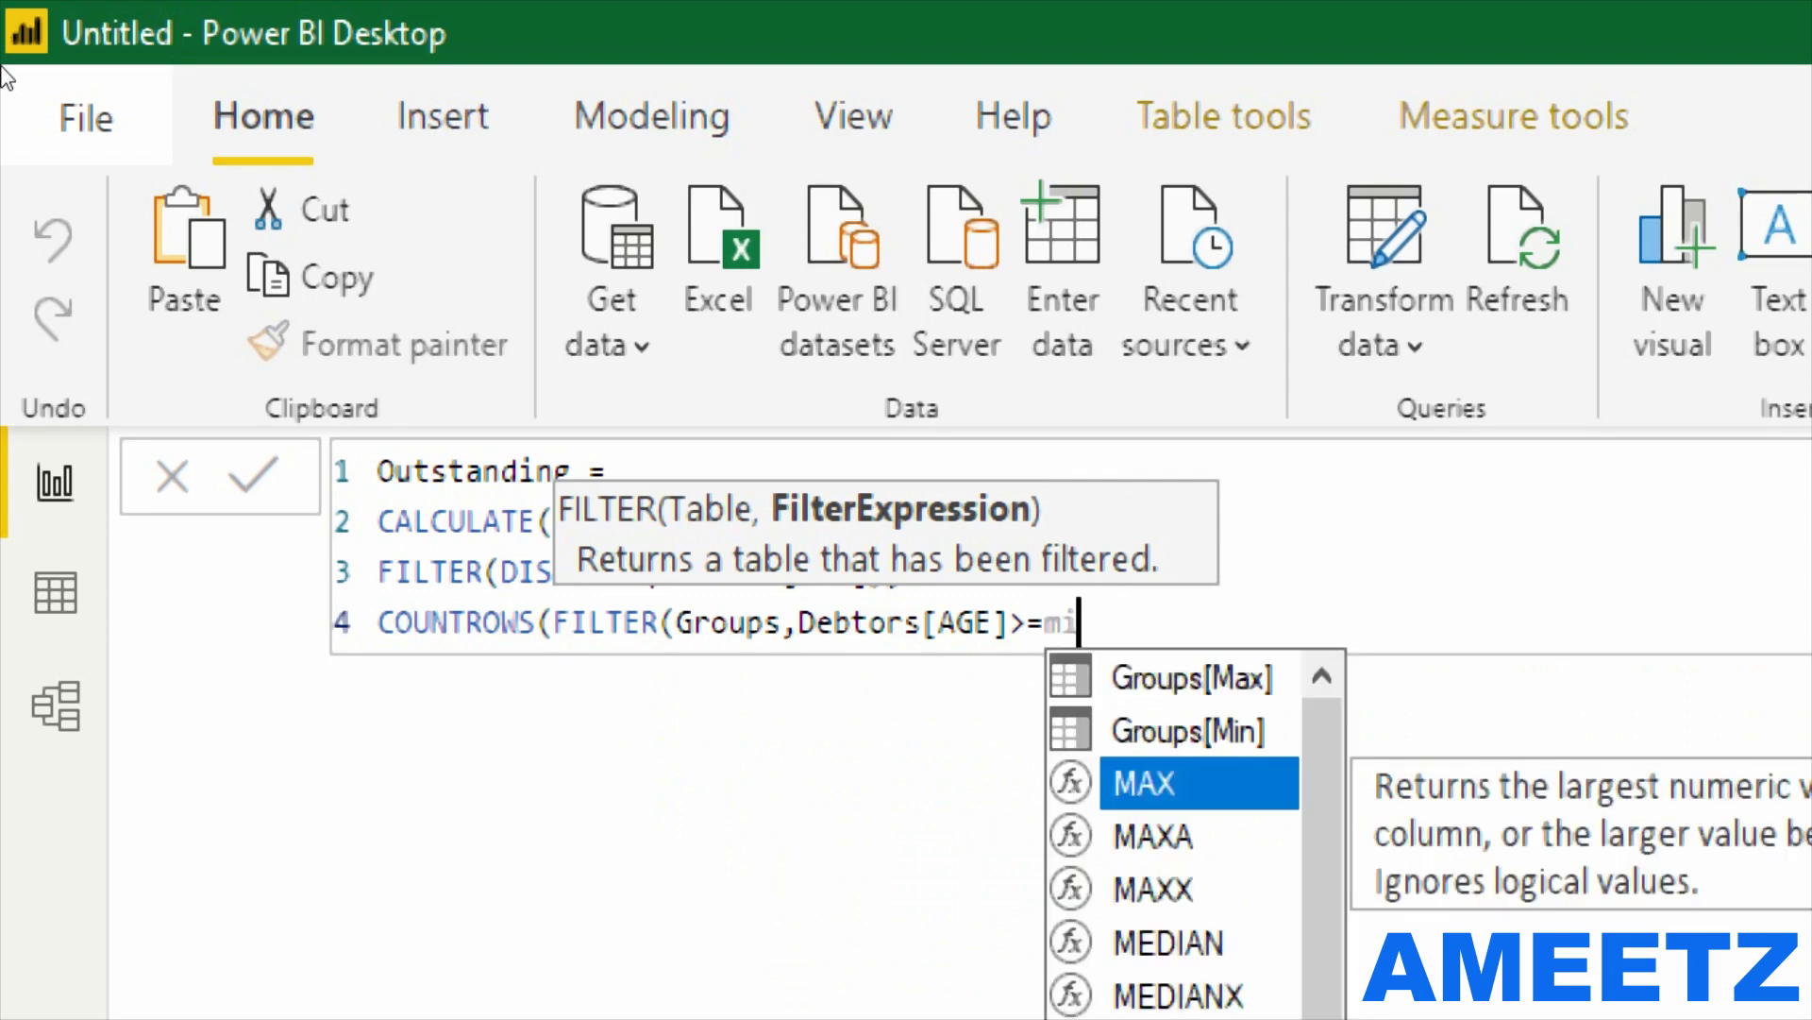
{"action": "key", "text": "Up"}
{"action": "key", "text": "Tab"}
{"action": "type", "text": "&&"}
{"action": "key", "text": "Return"}
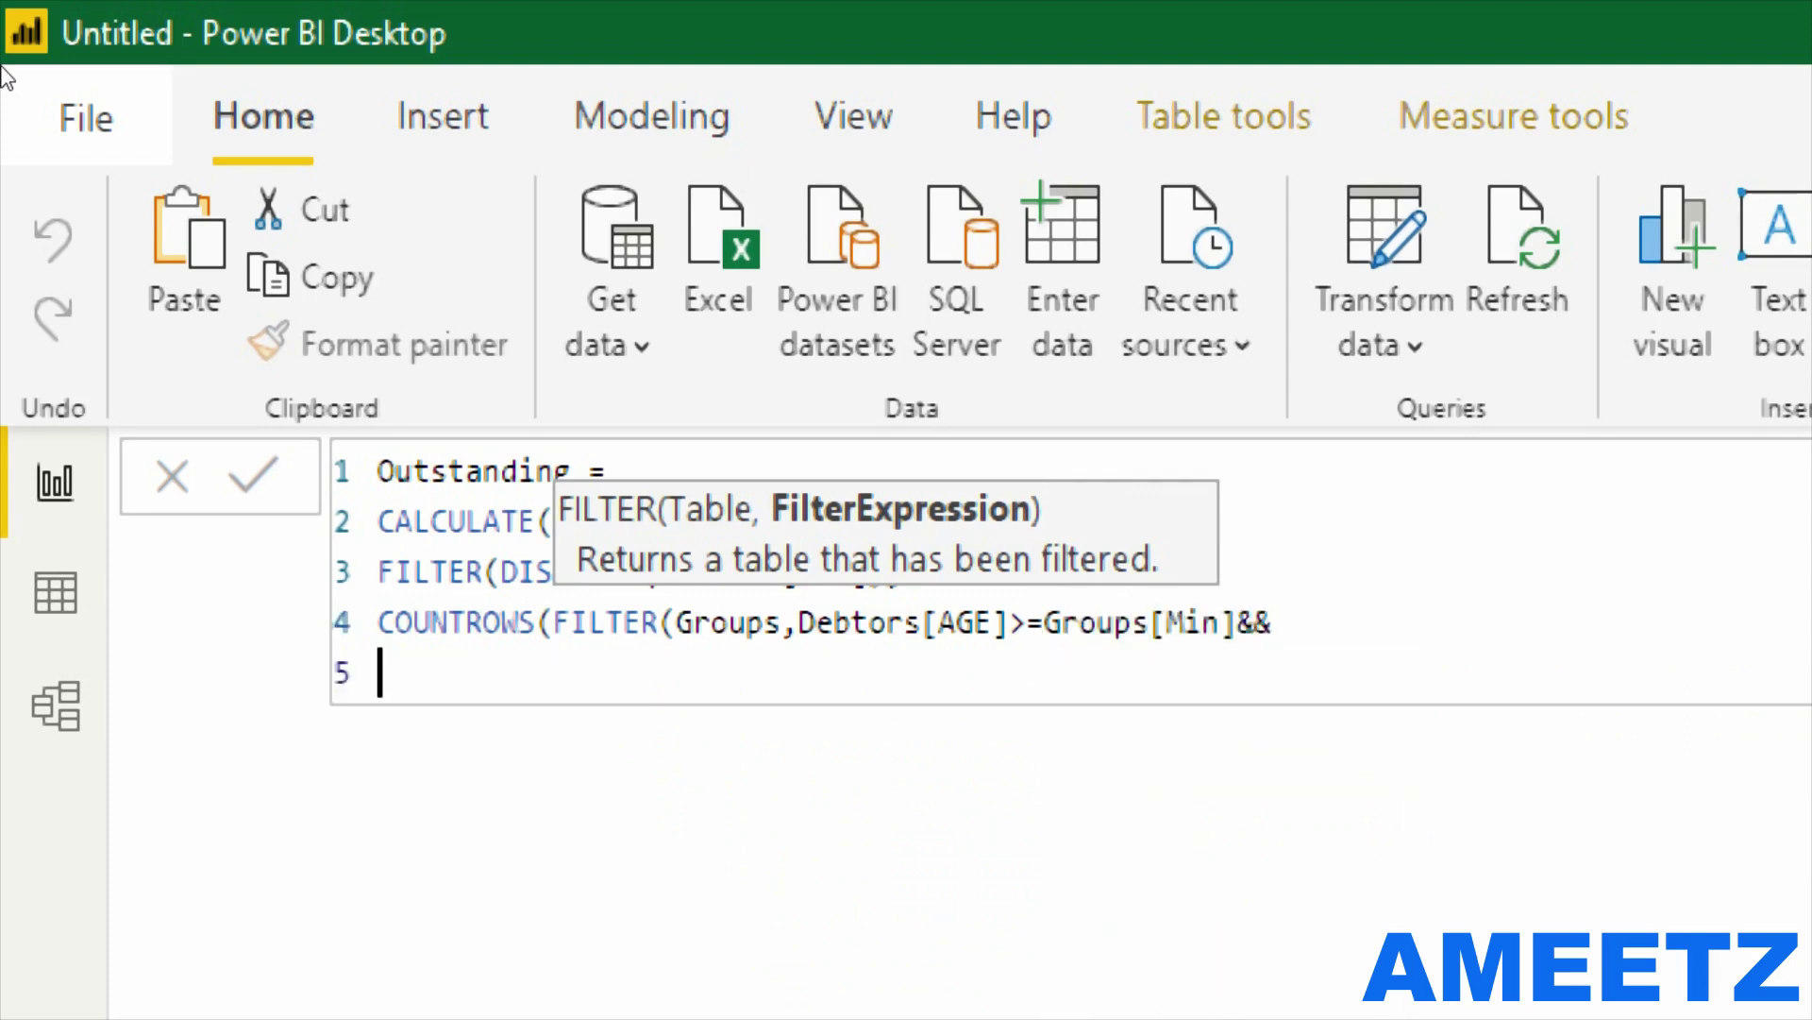
{"action": "type", "text": "age"}
{"action": "key", "text": "Tab"}
{"action": "type", "text": "<max"}
{"action": "key", "text": "Up"}
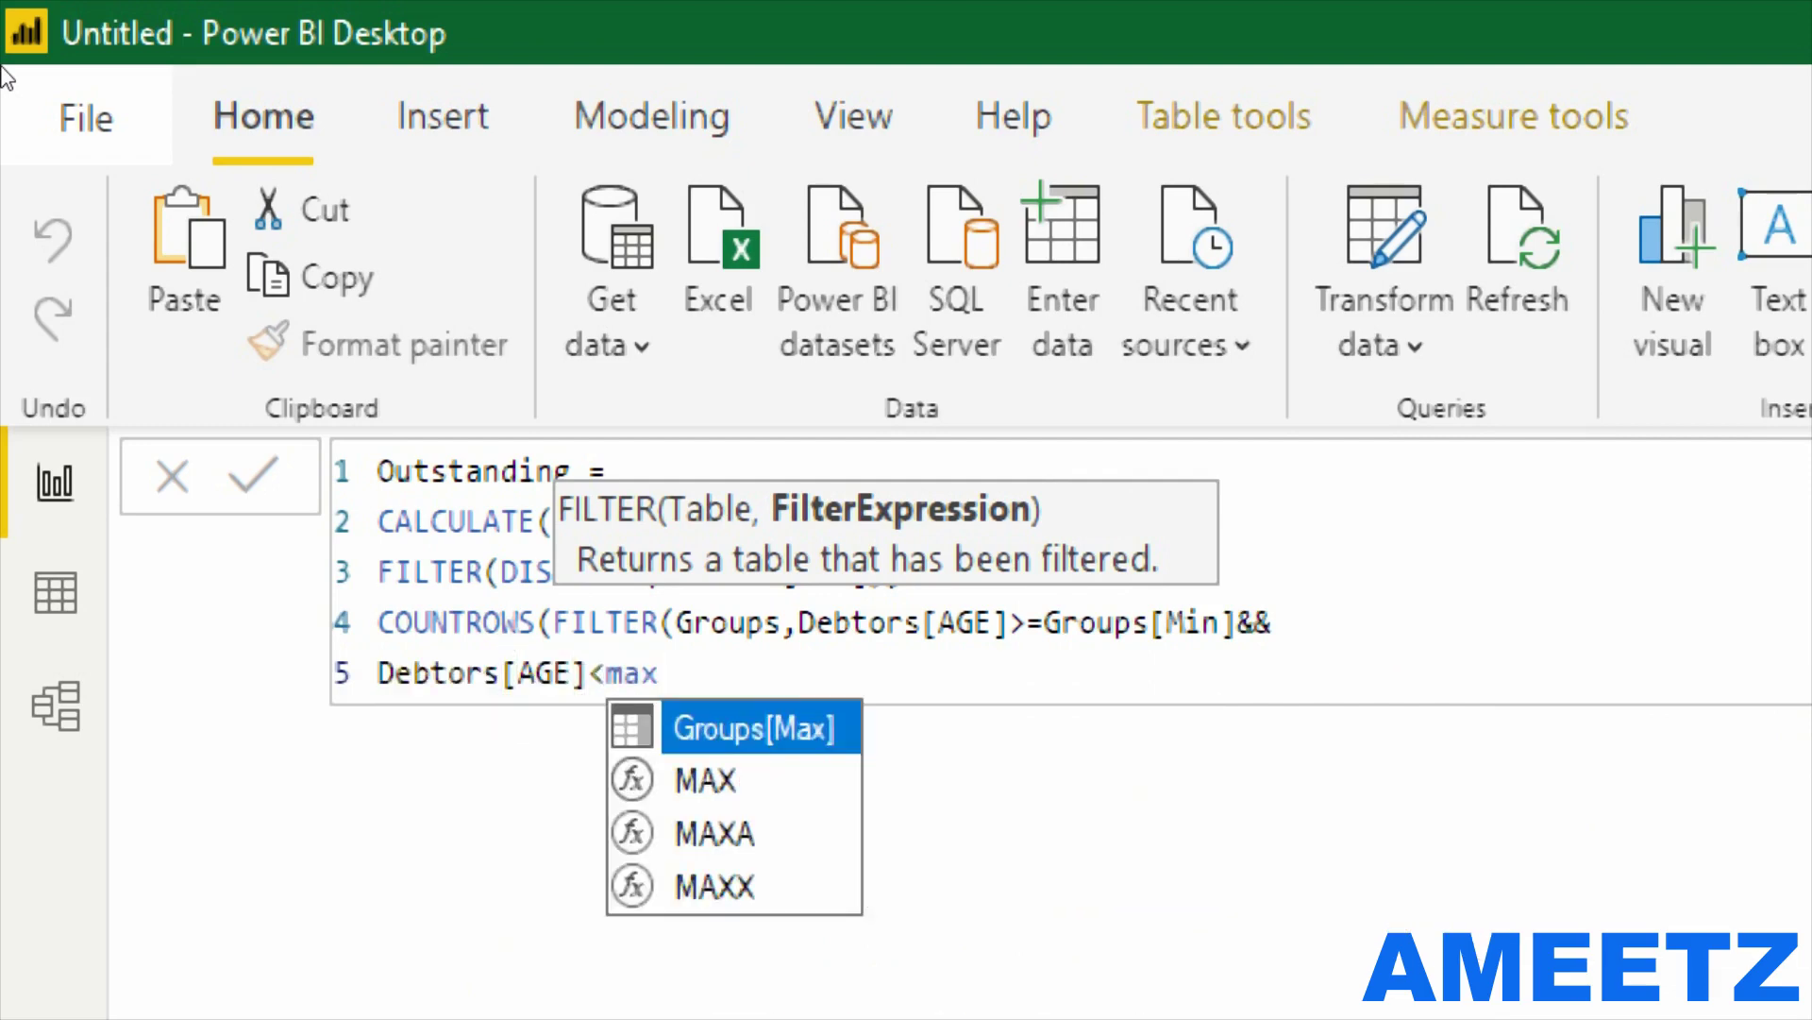
{"action": "key", "text": "Tab"}
{"action": "type", "text": "))"}
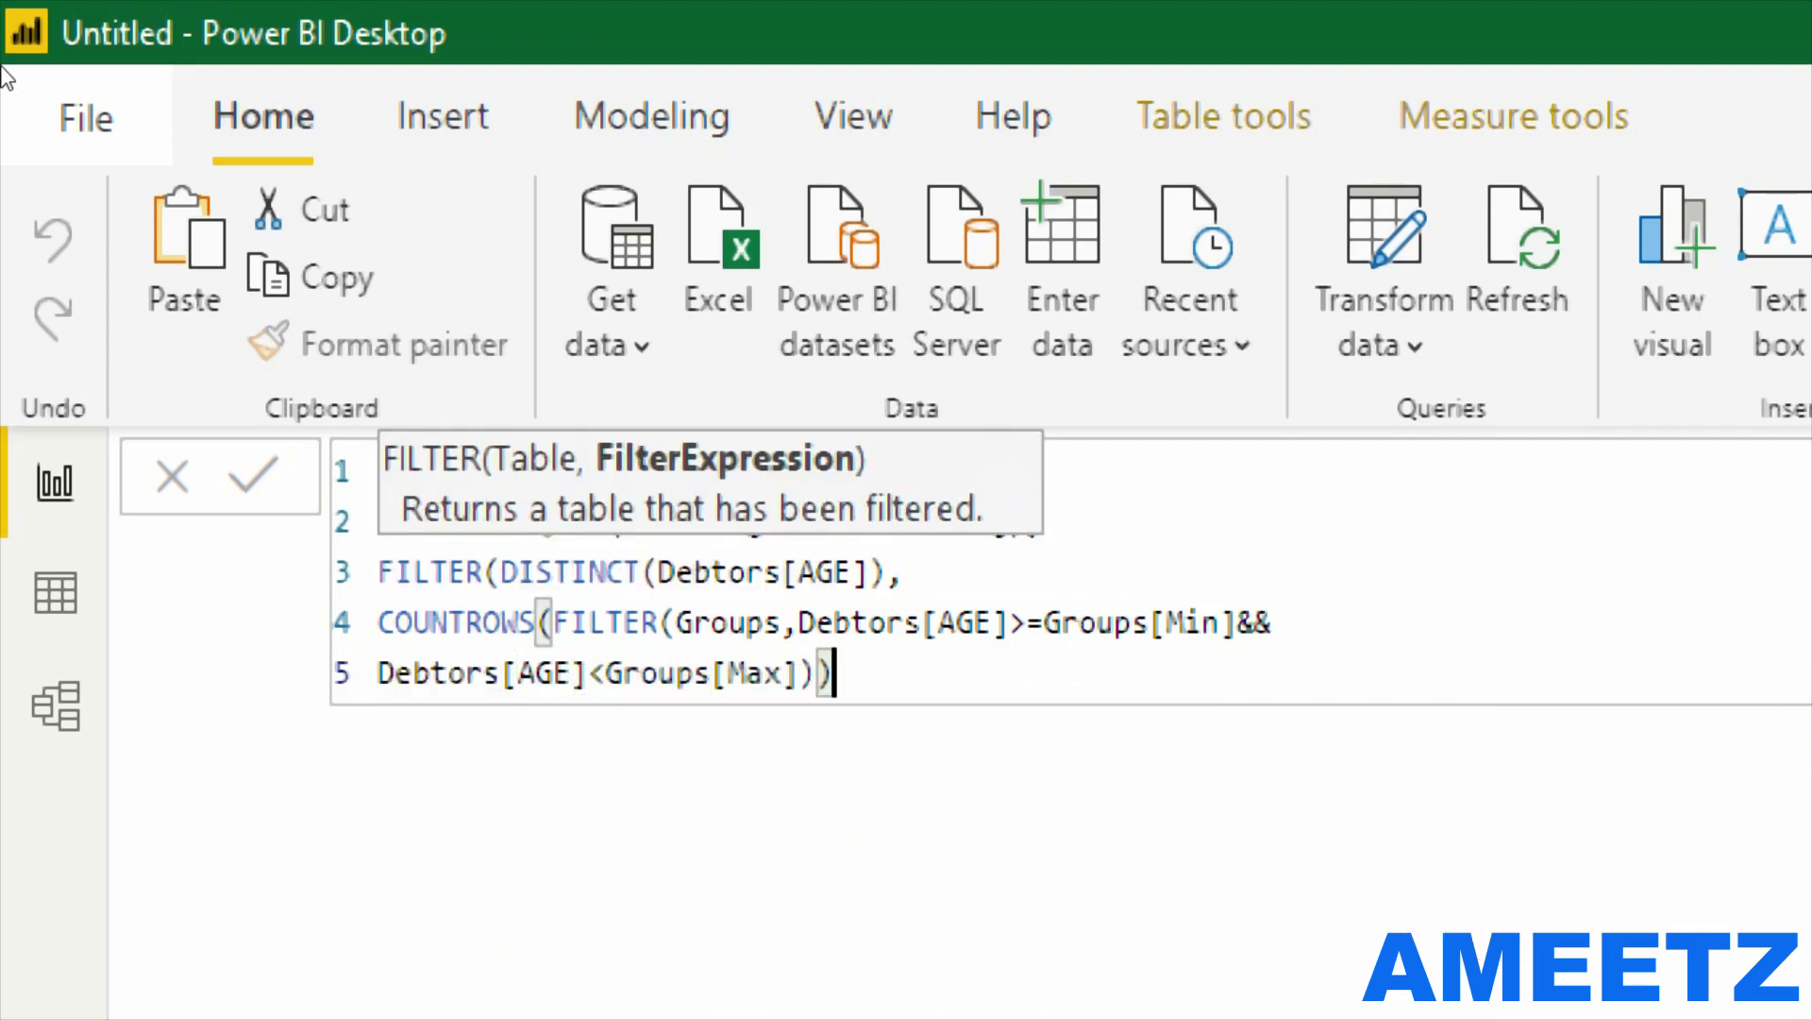
{"action": "type", "text": "))"}
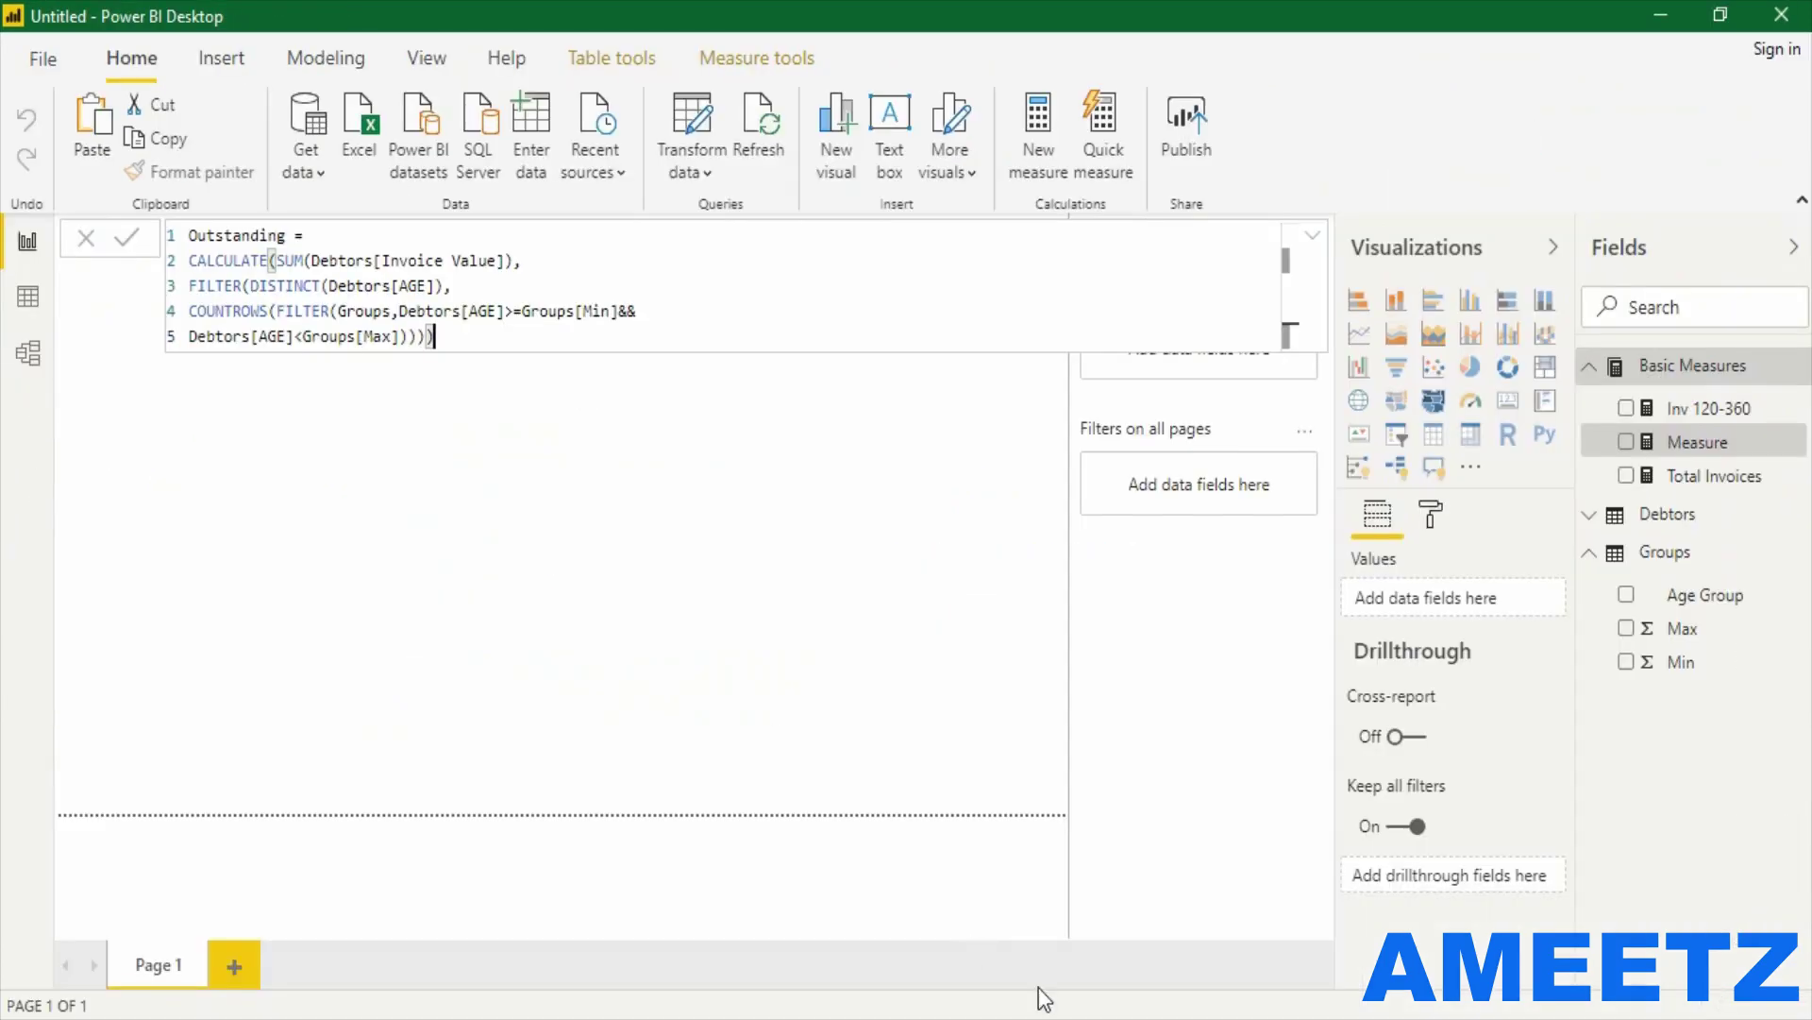
Commit the Outstanding measure and add a tall Customer slicer down the page's left side.
{"action": "key", "text": "Return"}
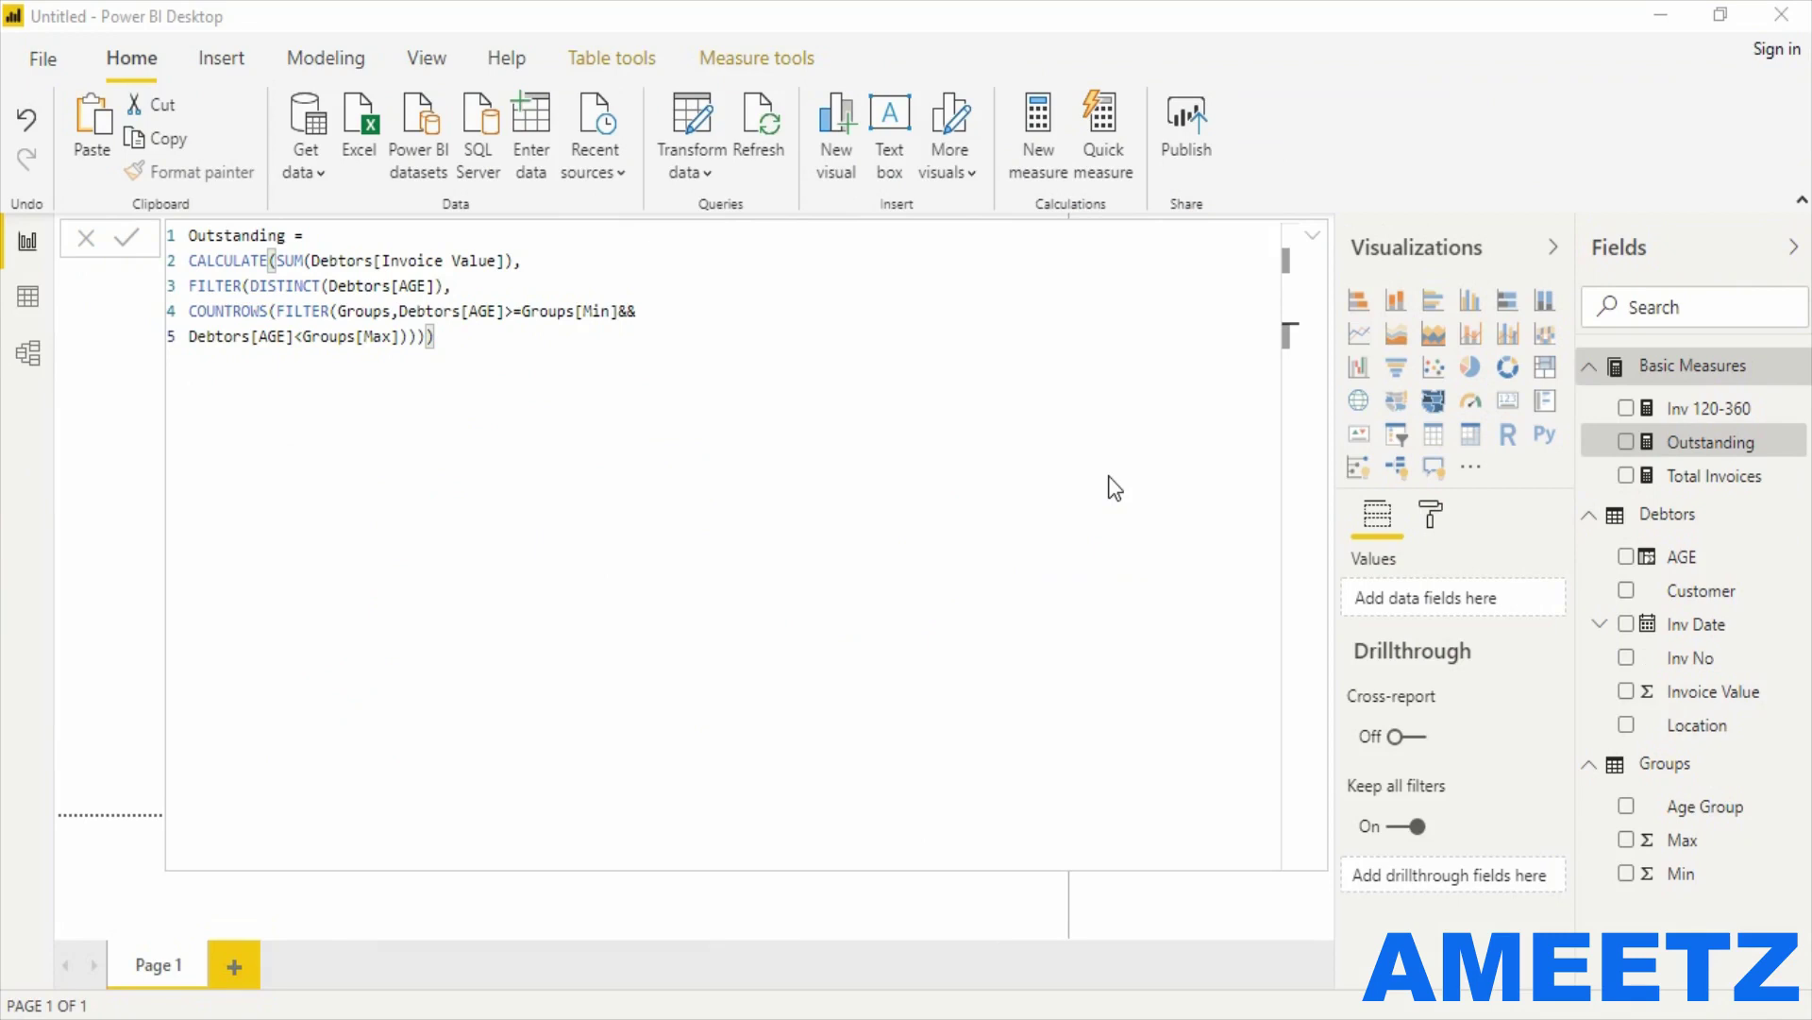
{"action": "left_click", "coordinate": [1312, 236]}
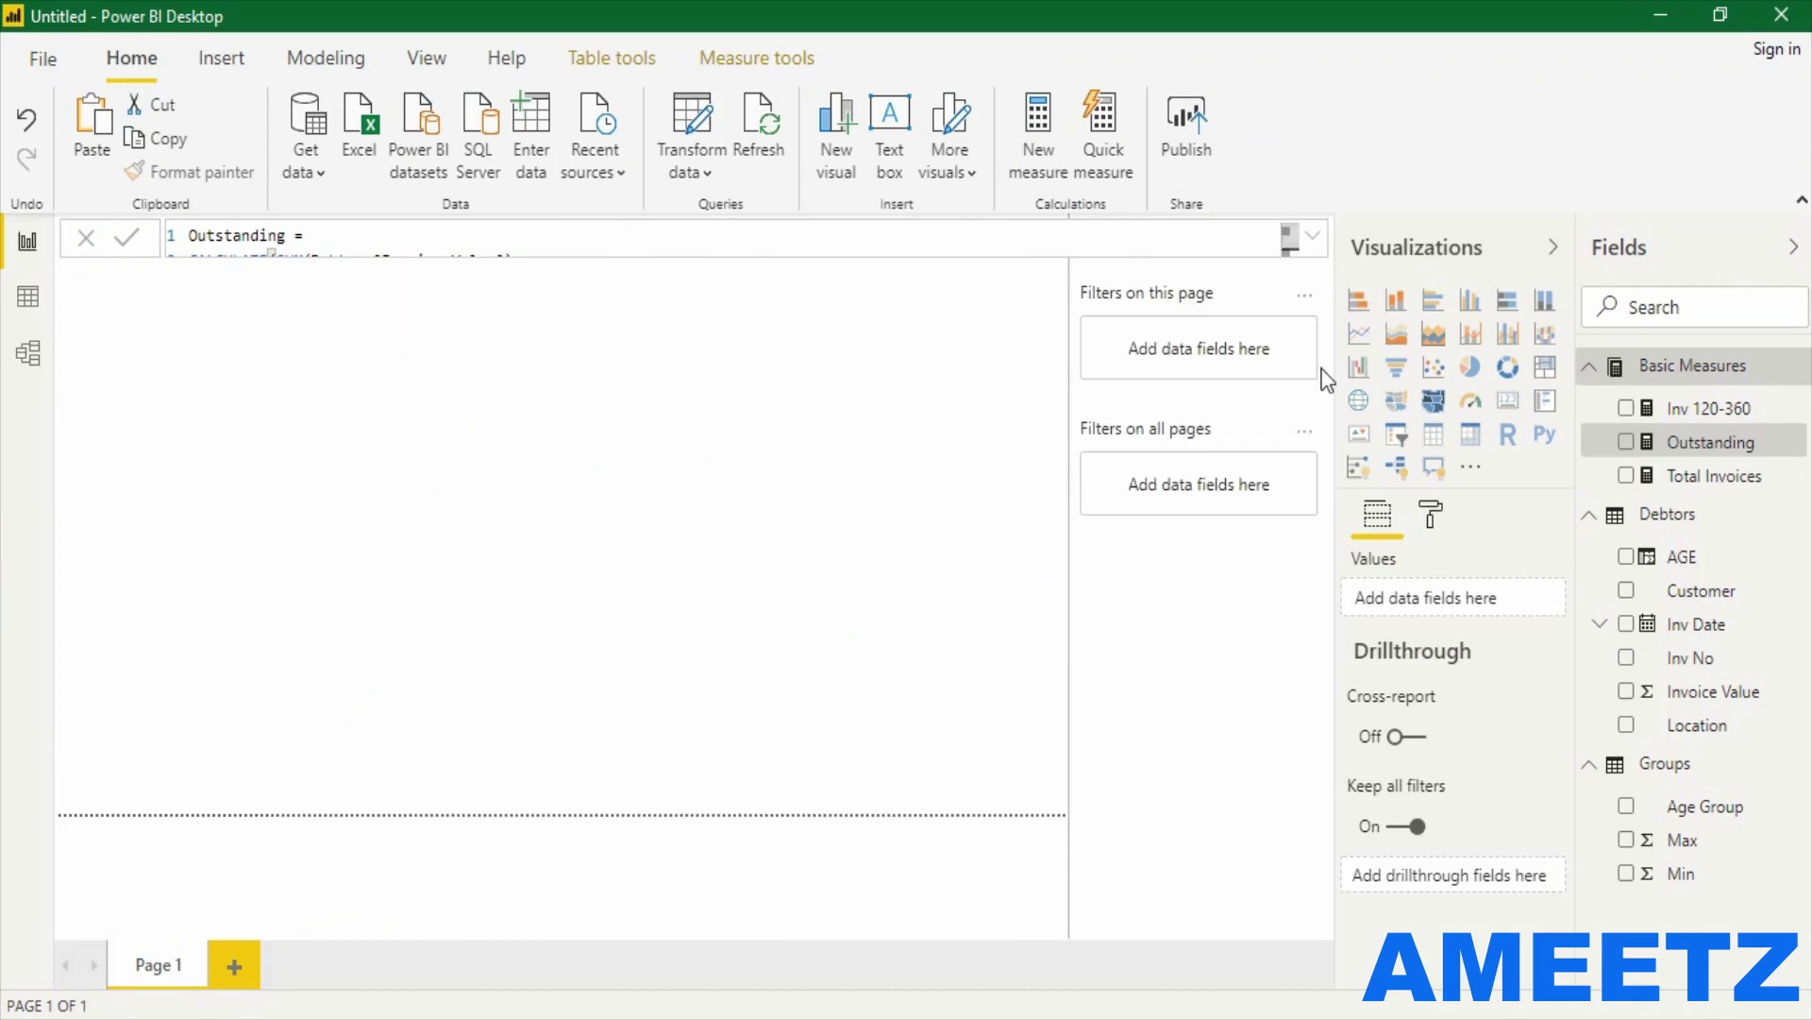
{"action": "left_click", "coordinate": [1396, 435]}
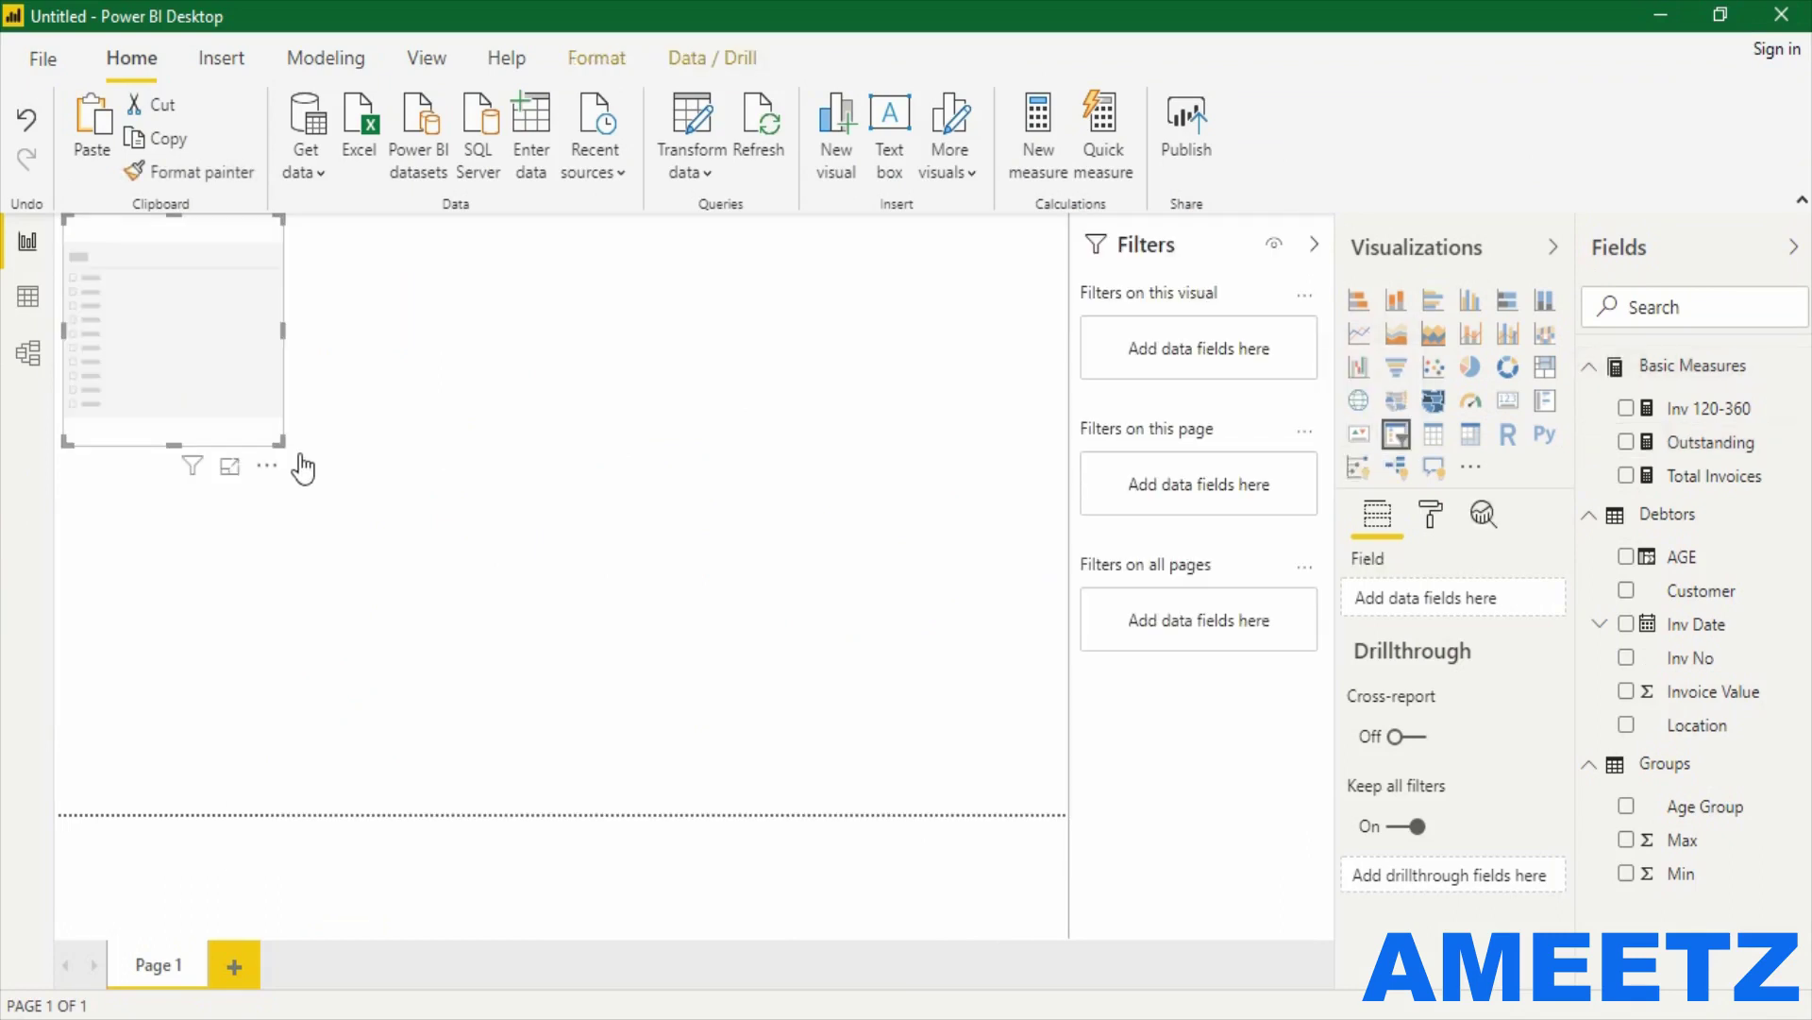
{"action": "left_click_drag", "start_coordinate": [279, 441], "coordinate": [315, 736]}
{"action": "left_click_drag", "start_coordinate": [230, 525], "coordinate": [218, 591]}
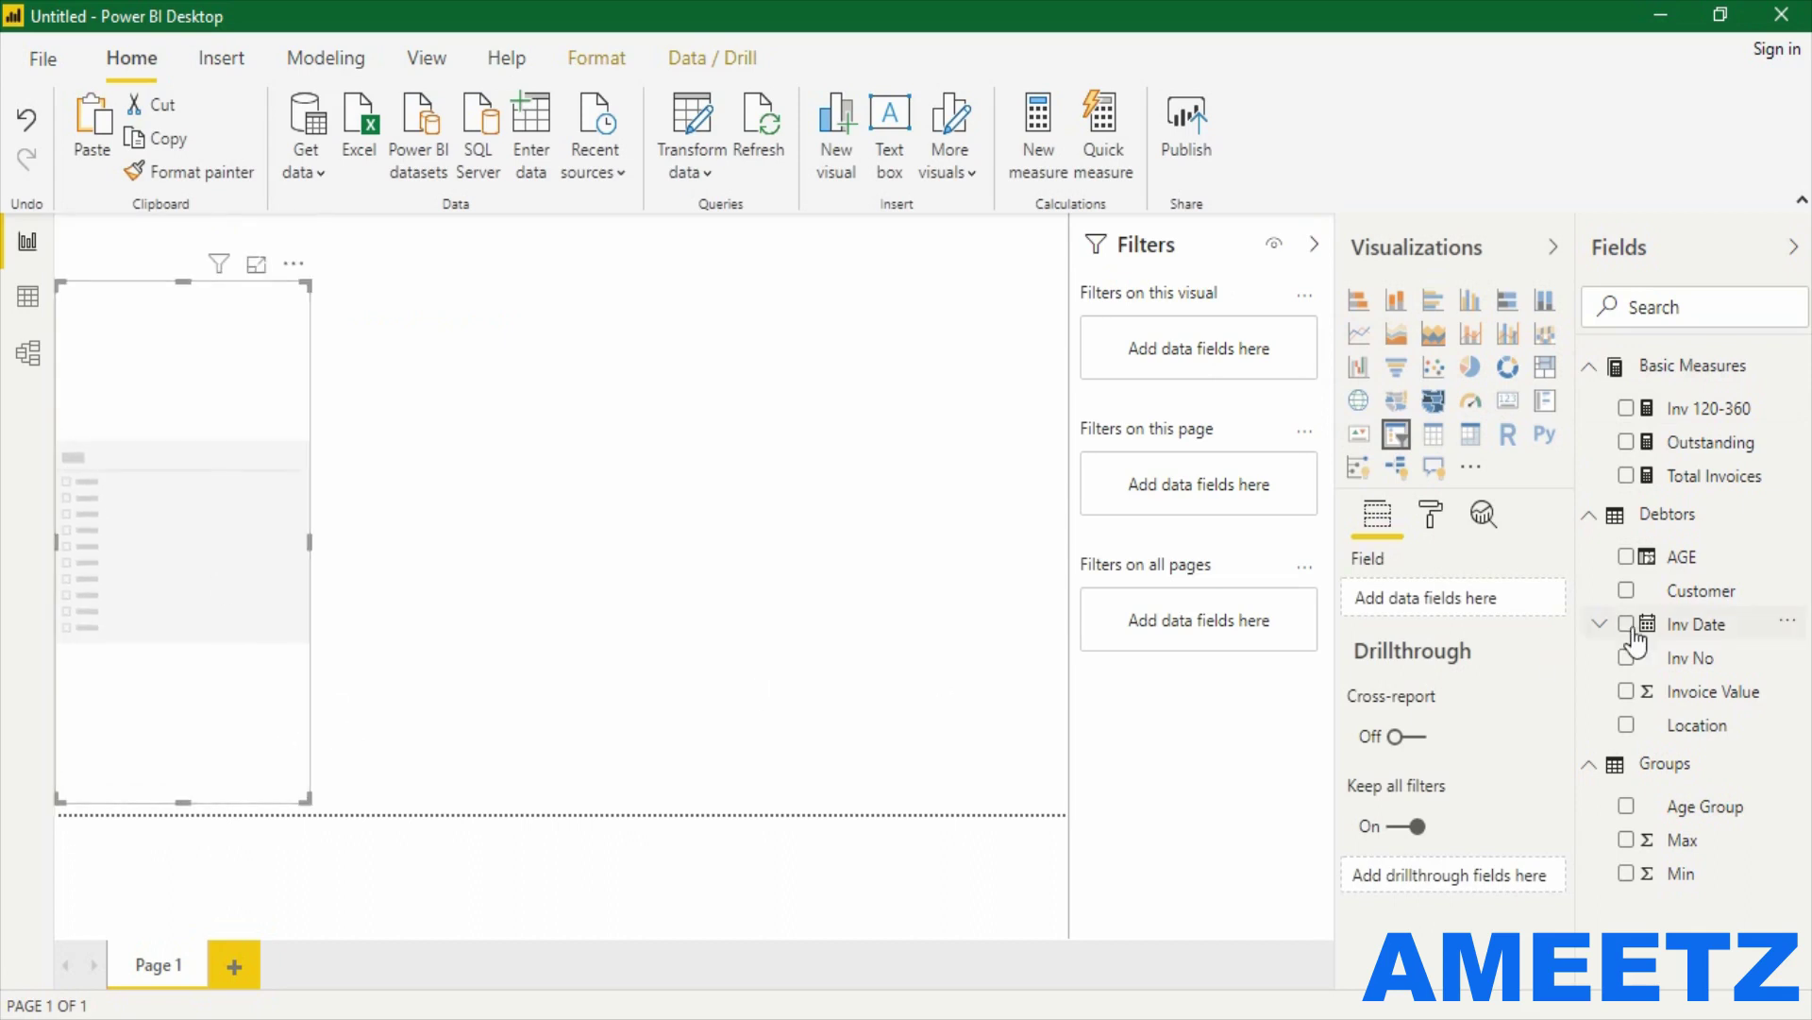
{"action": "left_click_drag", "start_coordinate": [1712, 595], "coordinate": [255, 519]}
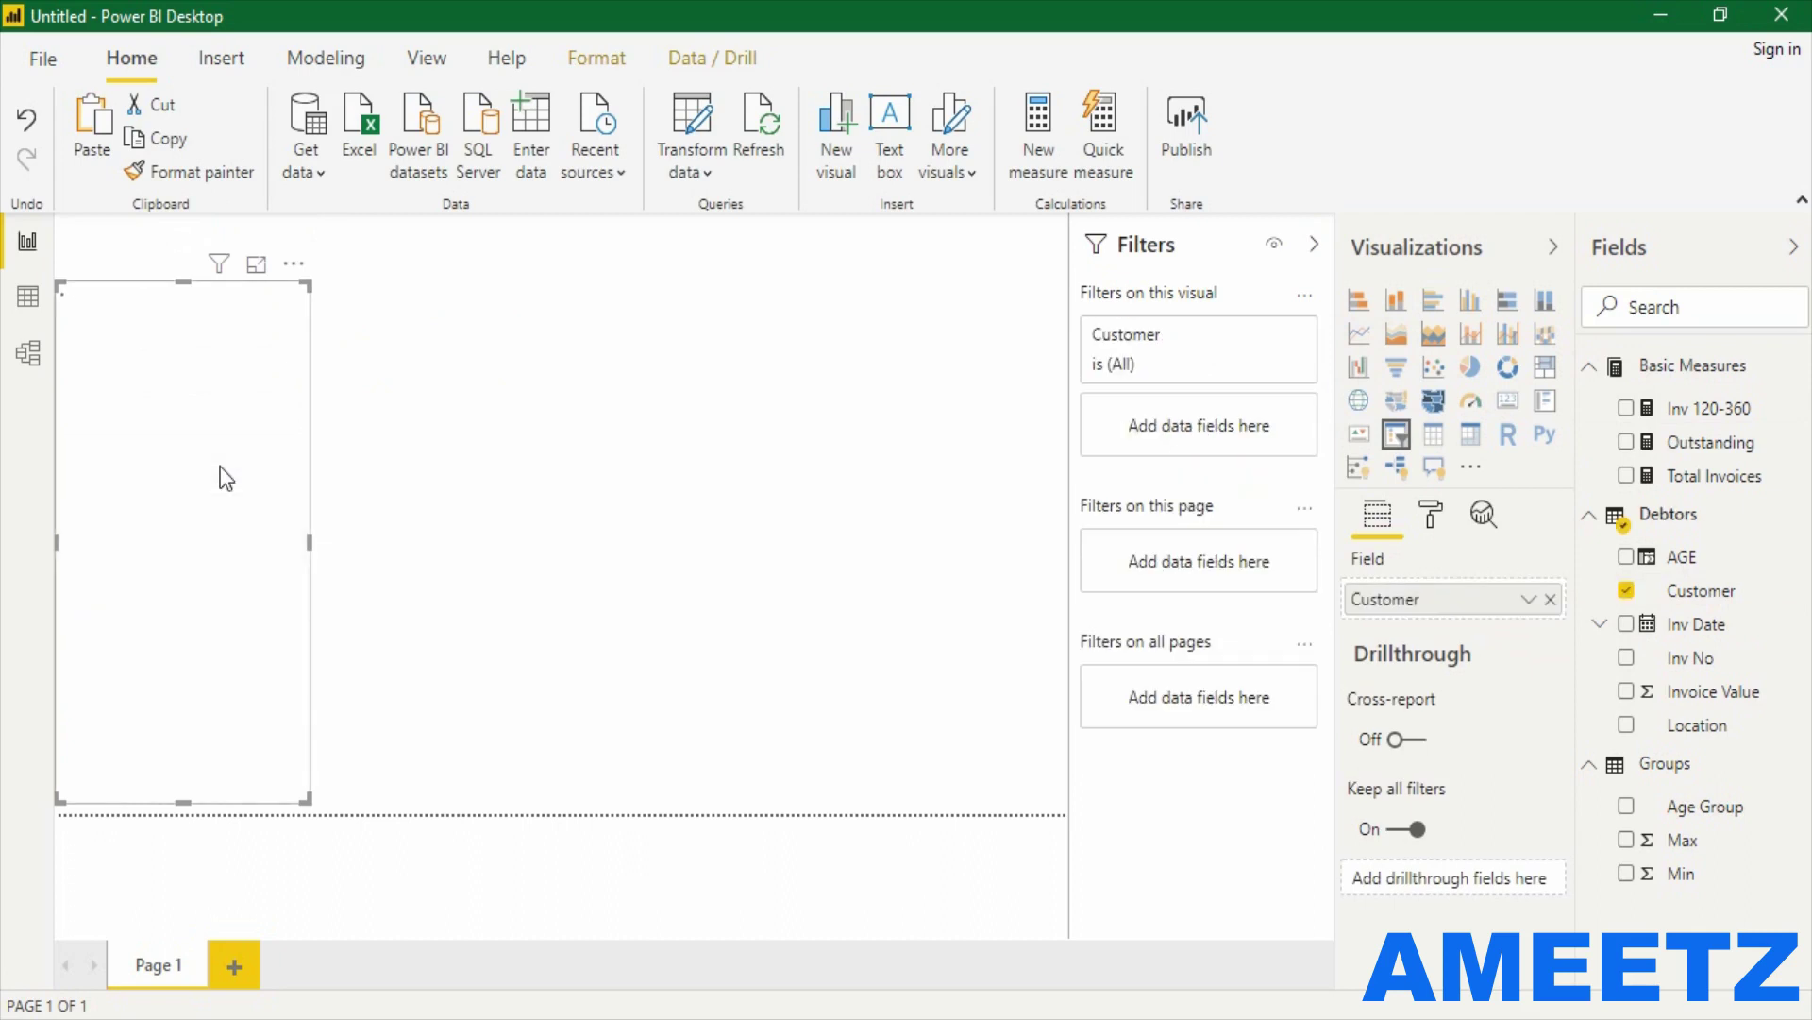
Set the slicer's item text size to 15 pt and narrow the slicer.
{"action": "left_click", "coordinate": [1435, 515]}
{"action": "left_click", "coordinate": [1407, 769]}
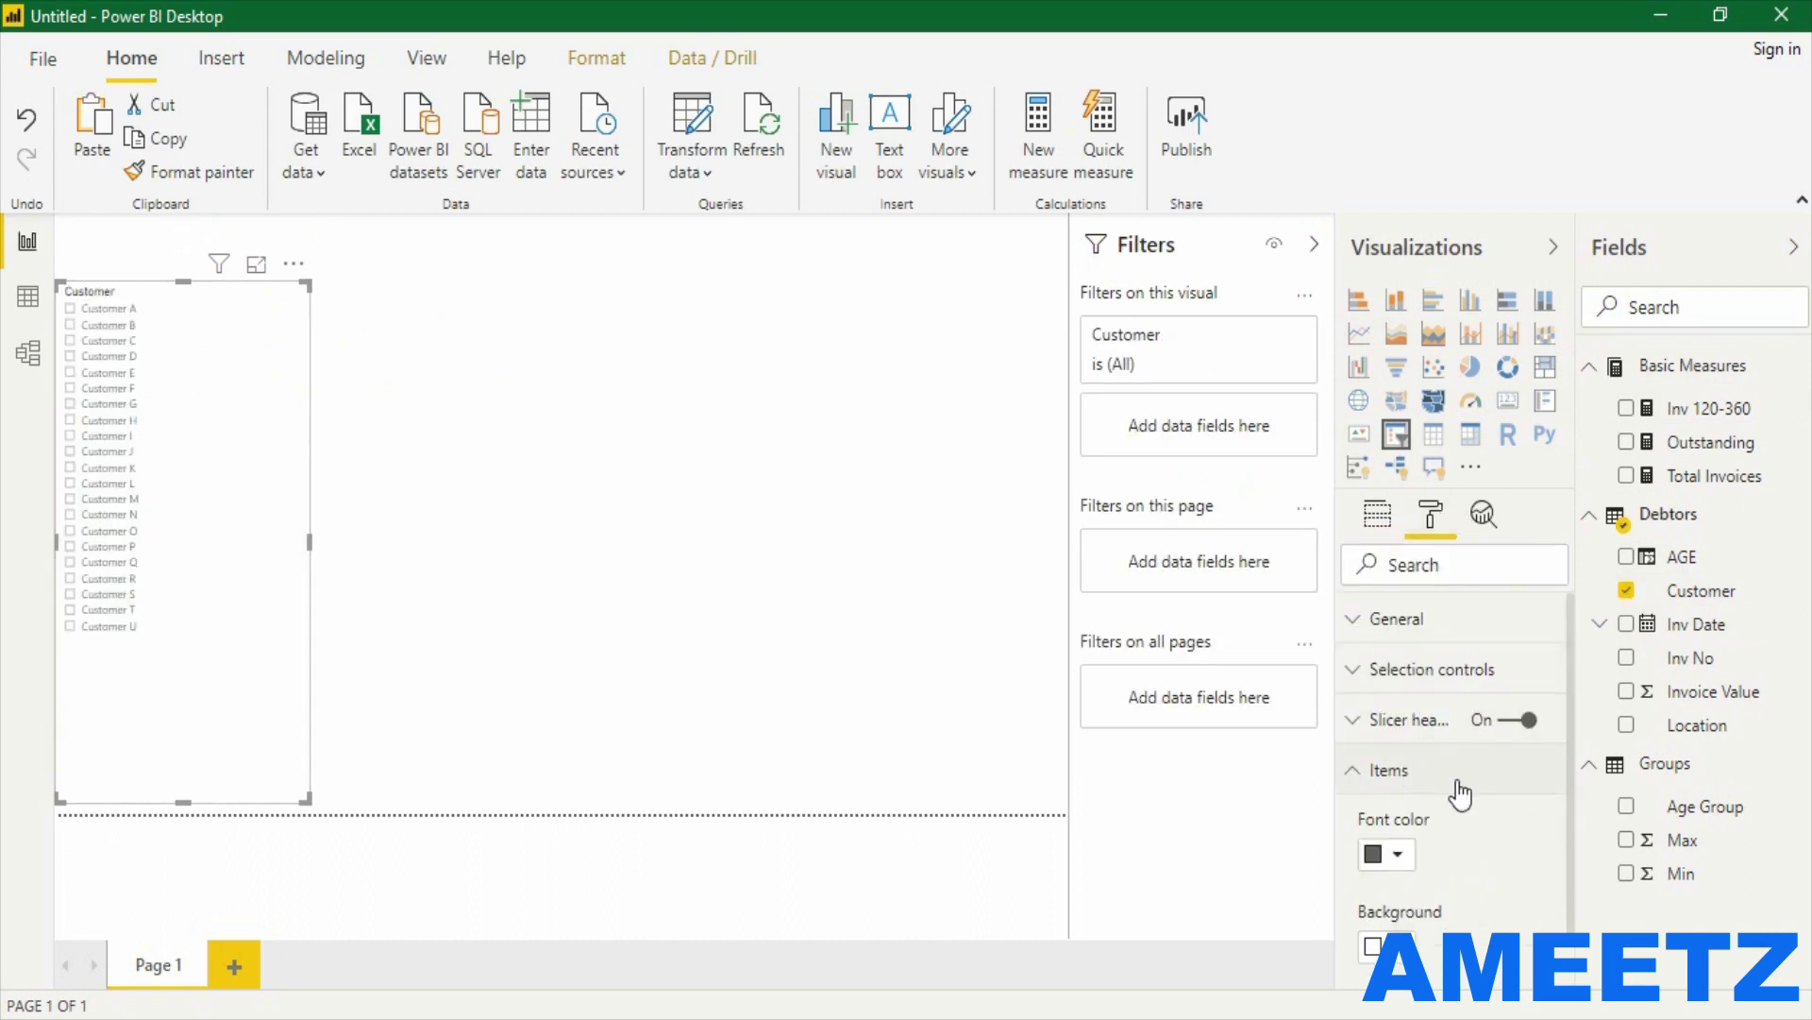
{"action": "scroll", "coordinate": [1457, 798], "scroll_direction": "down", "scroll_amount": 3}
{"action": "left_click", "coordinate": [1433, 835]}
{"action": "left_click", "coordinate": [1433, 835]}
{"action": "left_click", "coordinate": [1433, 835]}
{"action": "left_click", "coordinate": [1433, 836]}
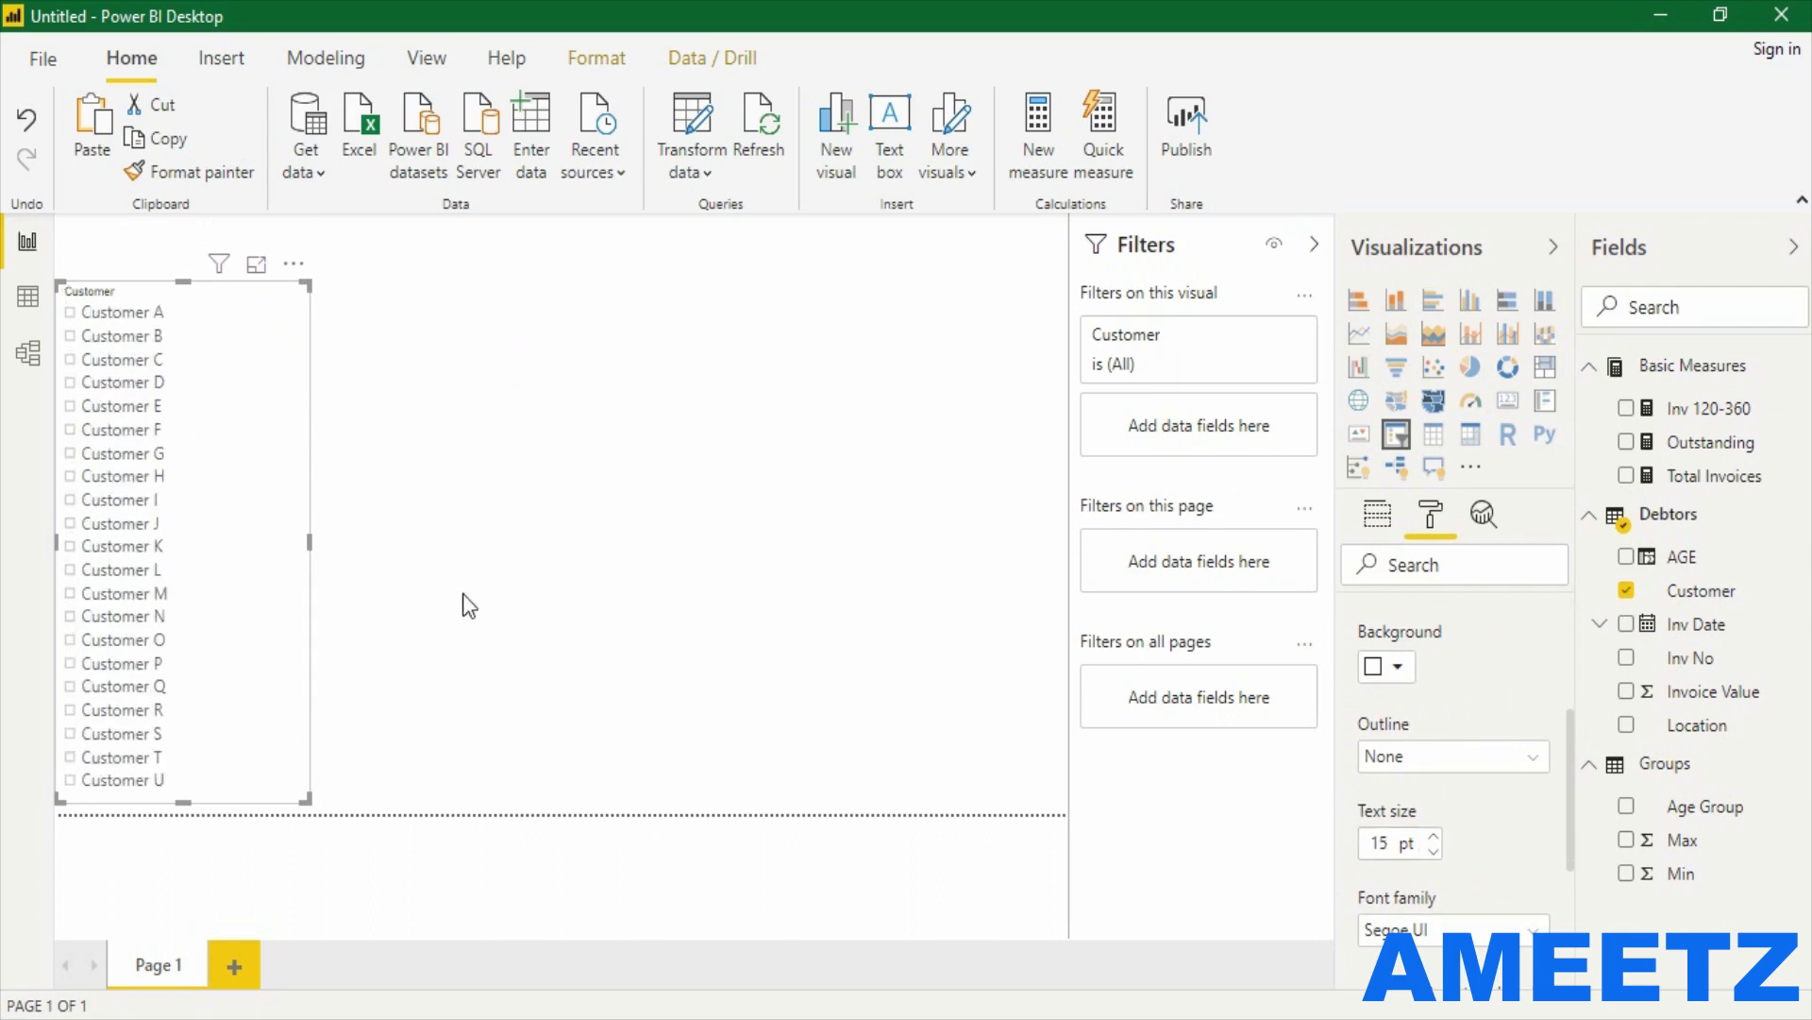
{"action": "left_click_drag", "start_coordinate": [310, 542], "coordinate": [236, 543]}
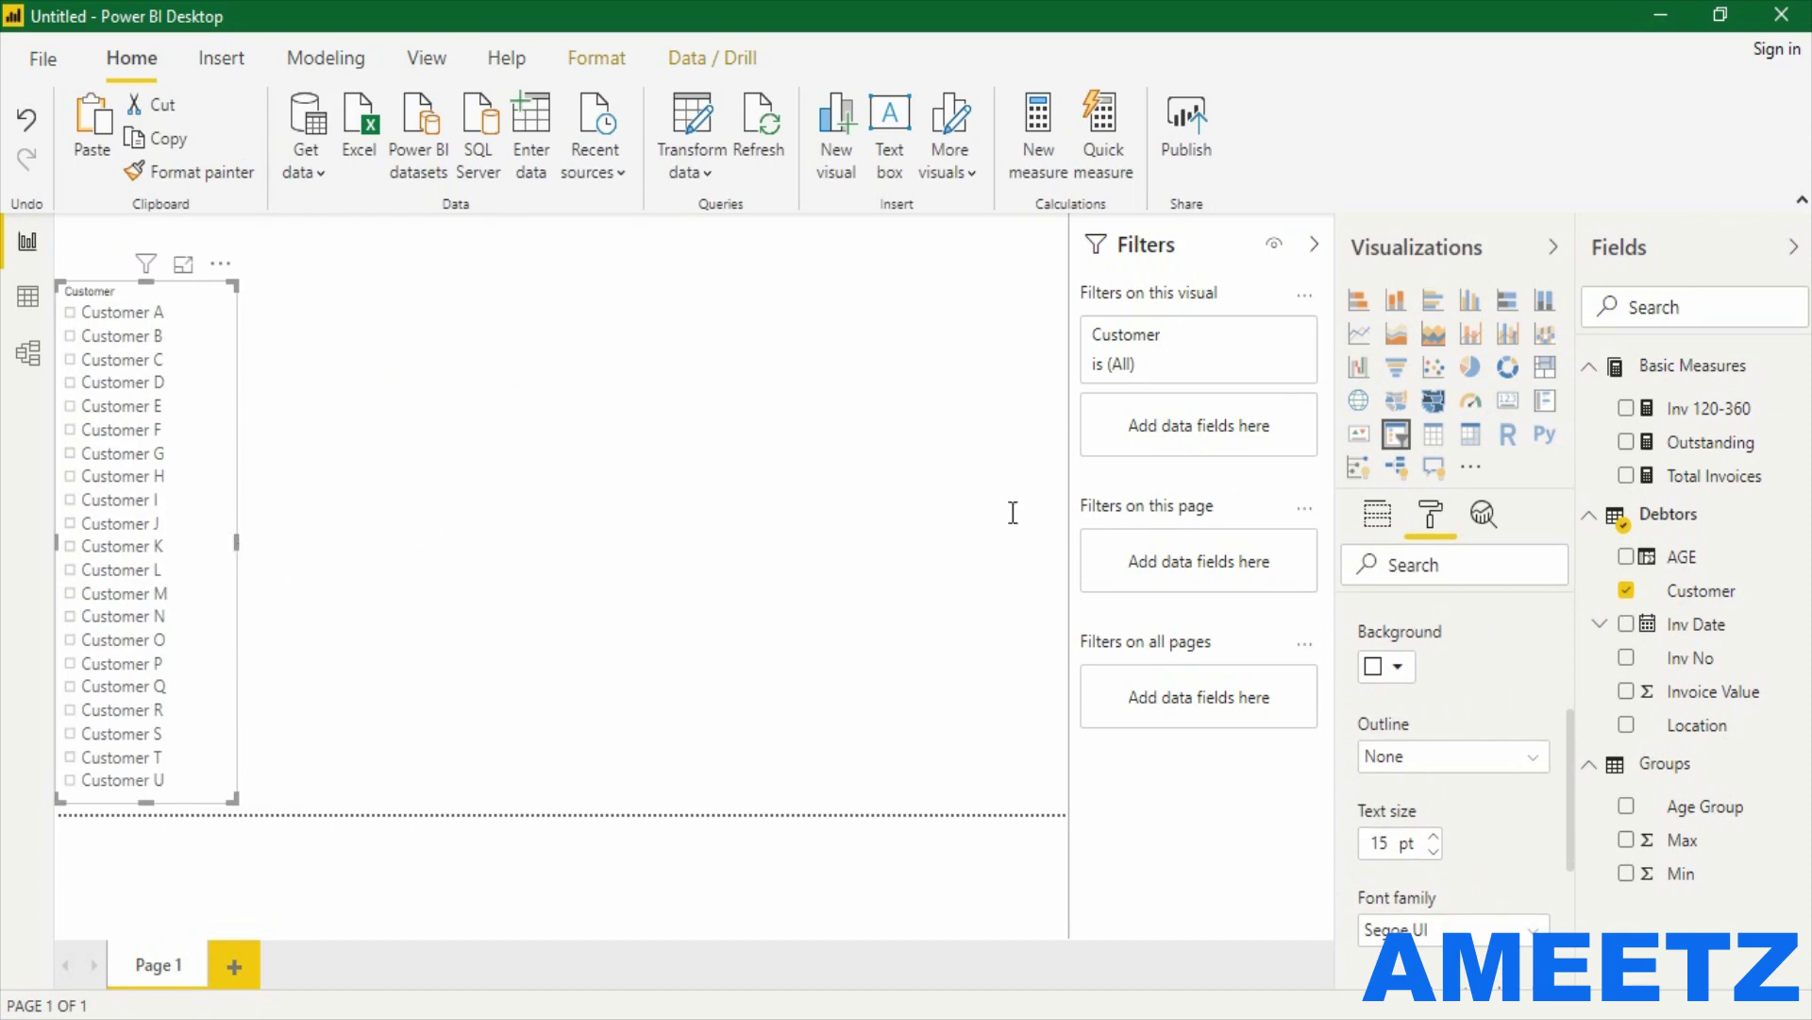
{"action": "left_click", "coordinate": [775, 508]}
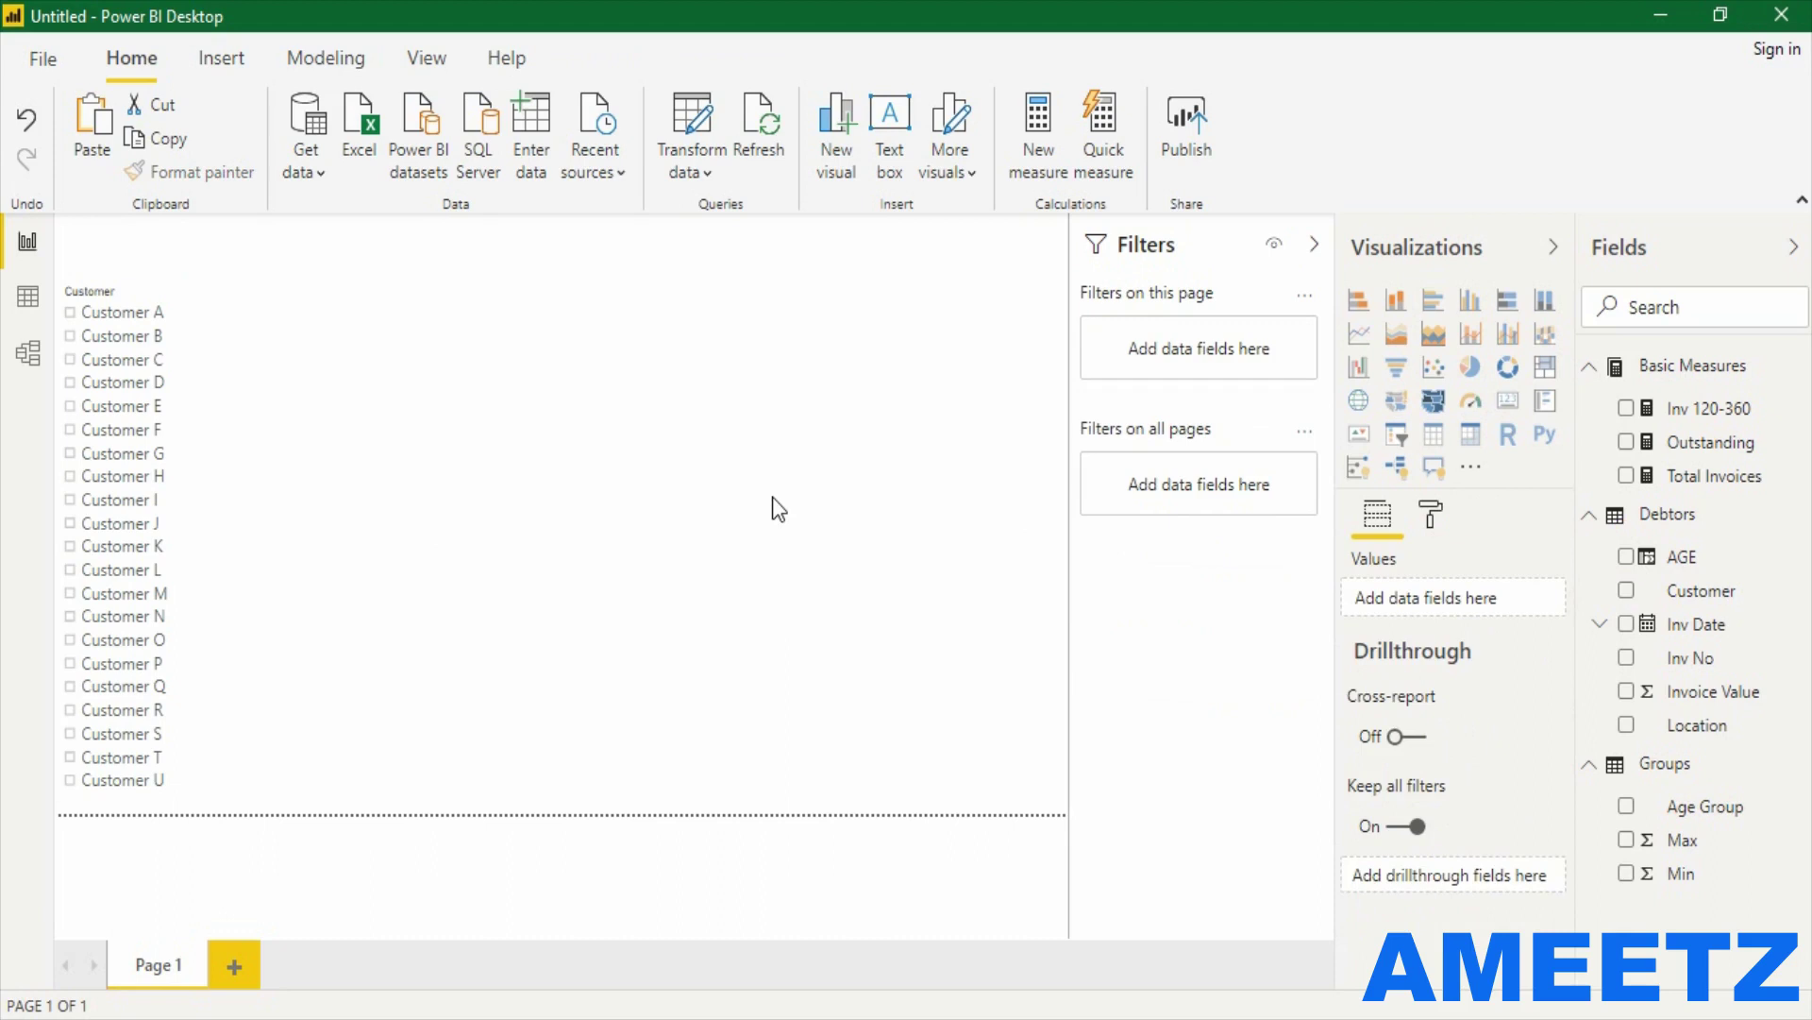
{"action": "left_click", "coordinate": [1508, 369]}
Position and enlarge the donut, splitting it by Age Group with slices sized by Outstanding.
{"action": "left_click_drag", "start_coordinate": [265, 546], "coordinate": [227, 547]}
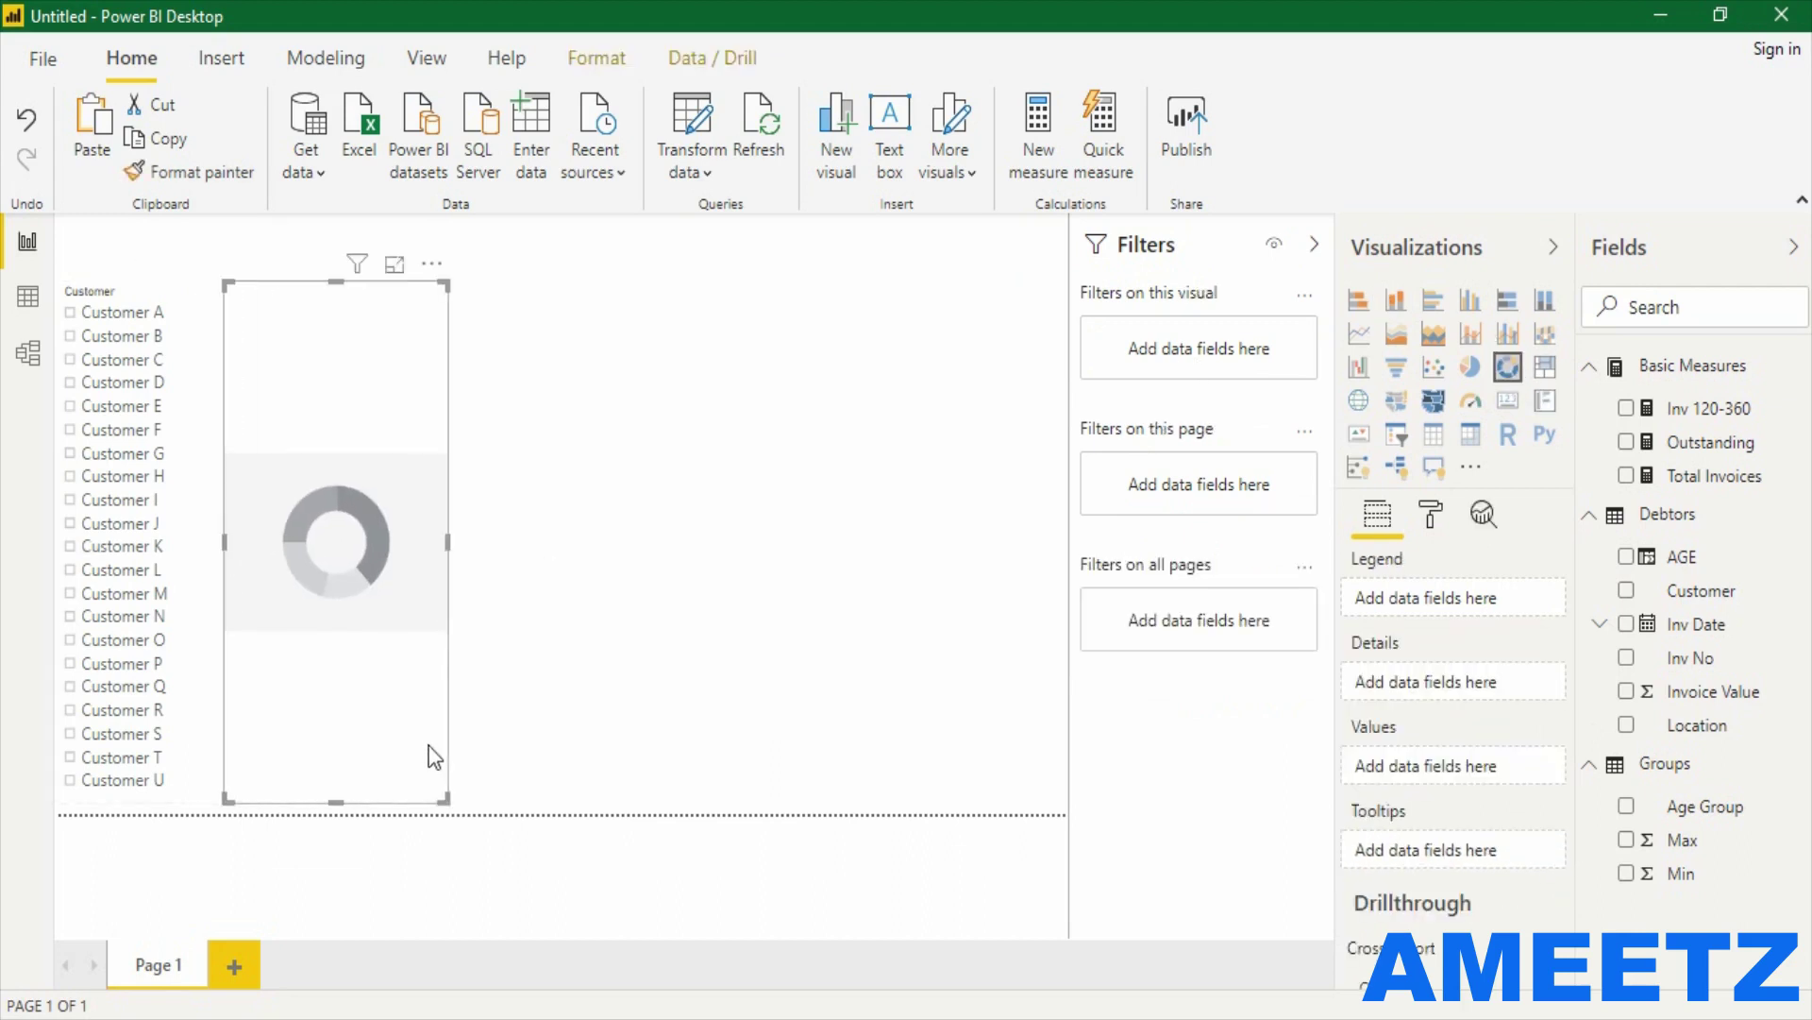
{"action": "left_click_drag", "start_coordinate": [445, 798], "coordinate": [484, 529]}
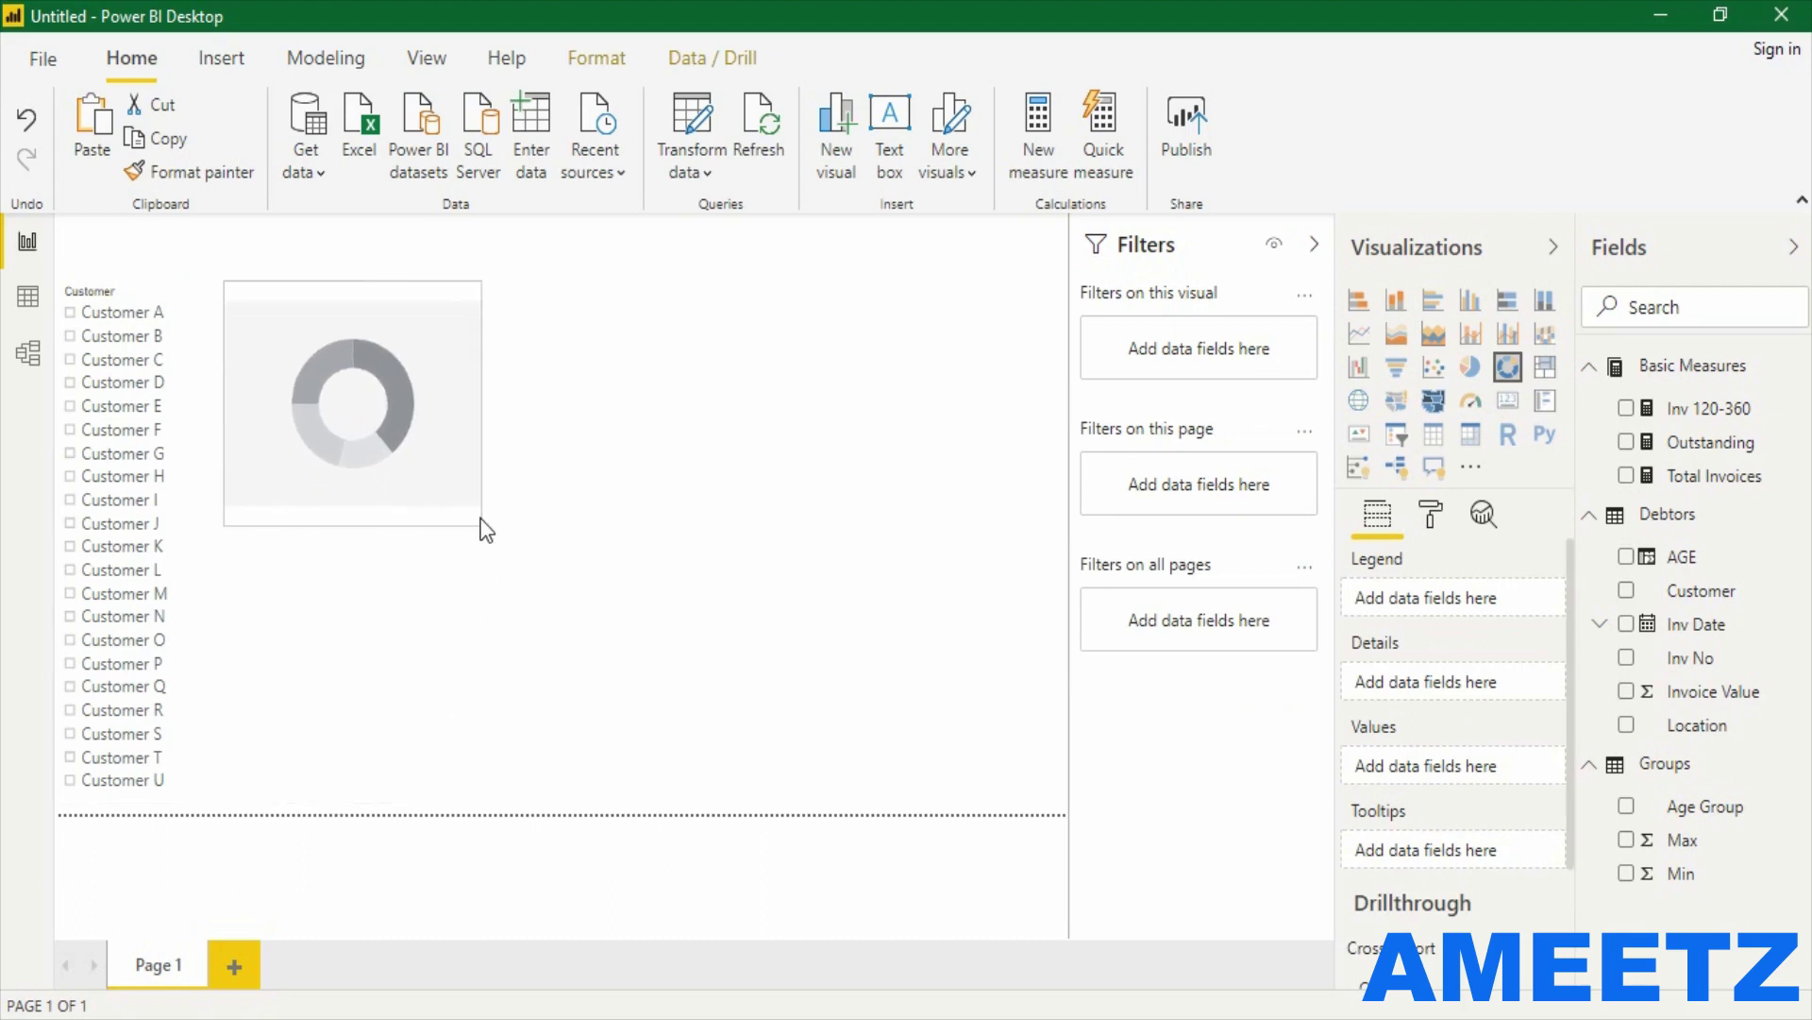
{"action": "left_click_drag", "start_coordinate": [392, 311], "coordinate": [611, 304]}
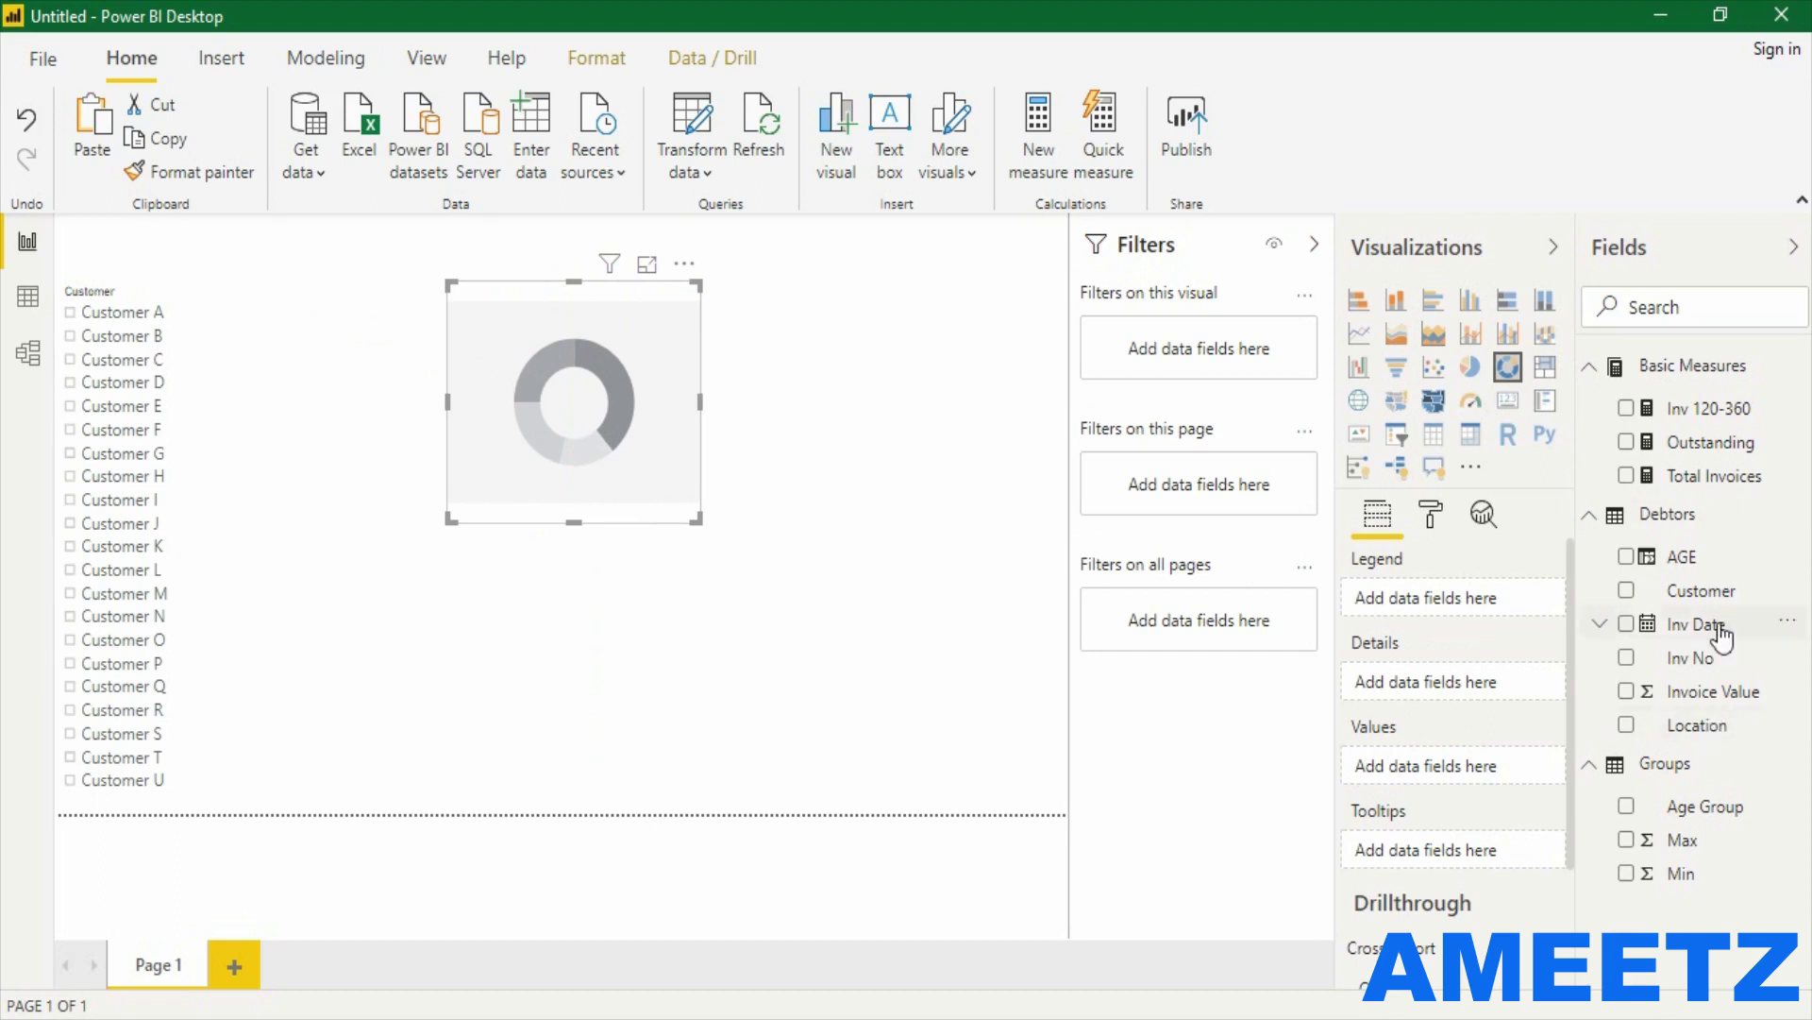
{"action": "left_click_drag", "start_coordinate": [1707, 810], "coordinate": [1489, 607]}
{"action": "left_click_drag", "start_coordinate": [1711, 444], "coordinate": [1505, 802]}
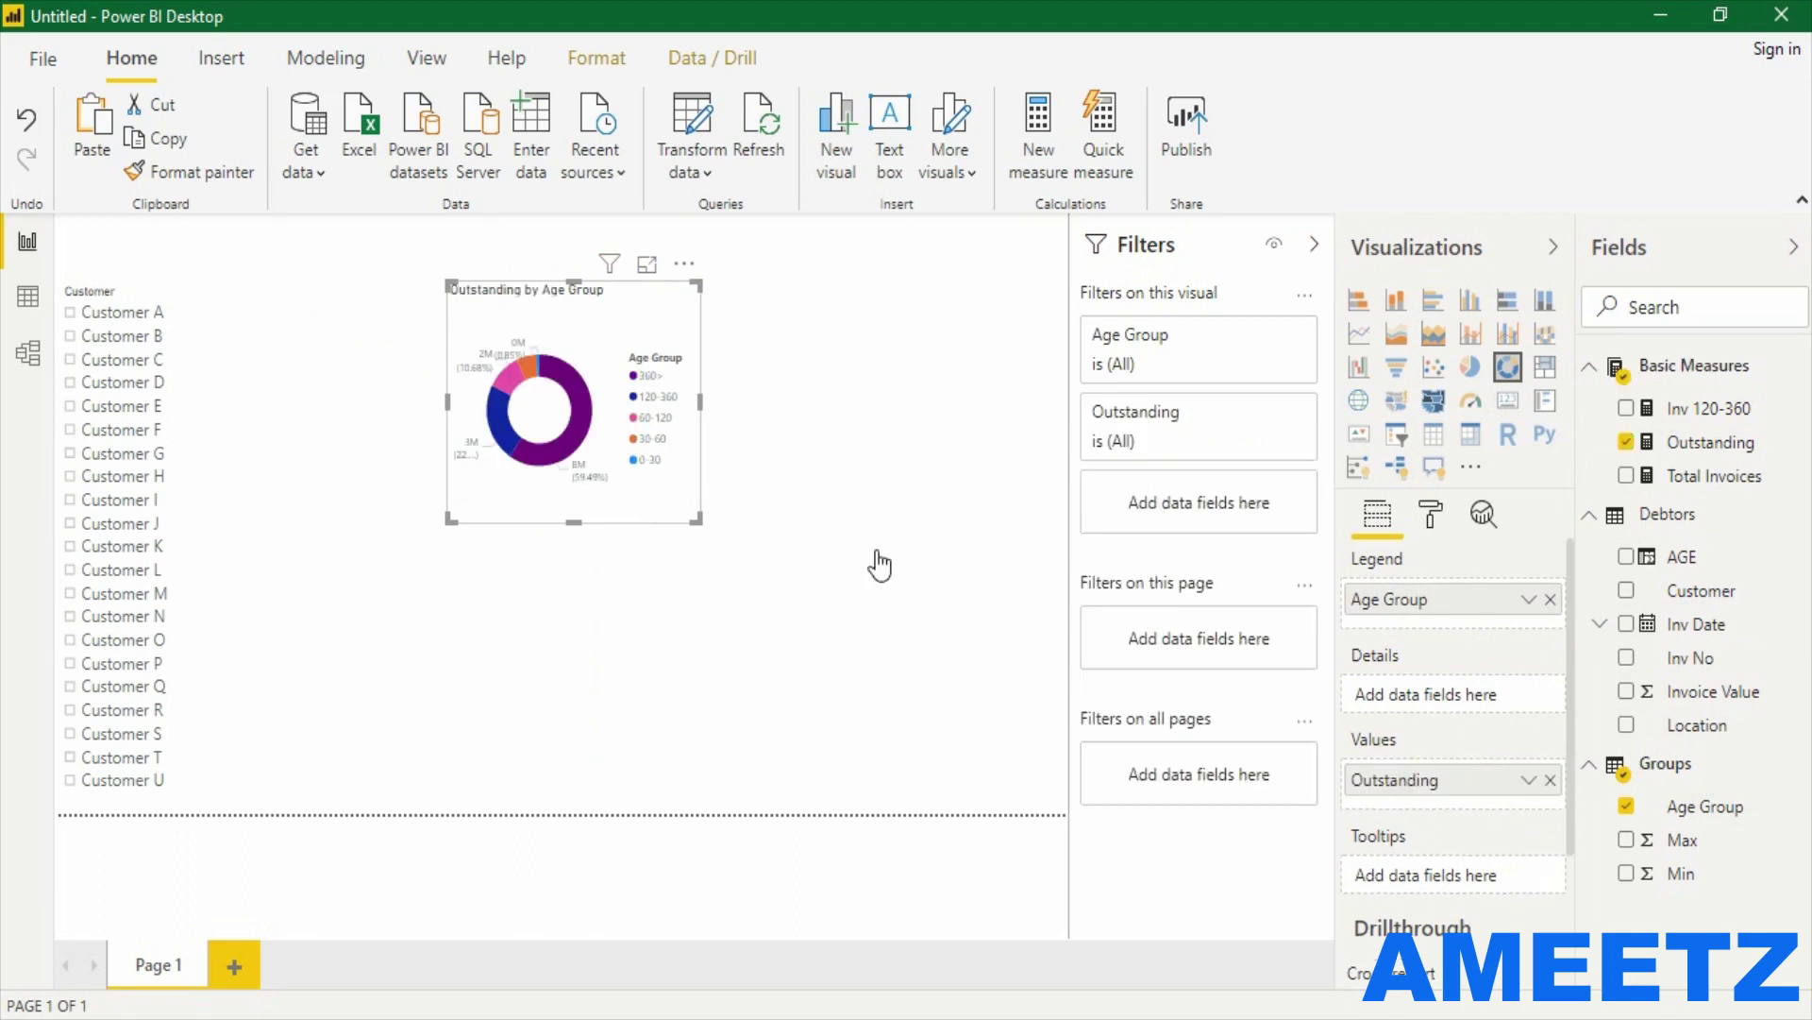
{"action": "left_click_drag", "start_coordinate": [698, 521], "coordinate": [765, 547]}
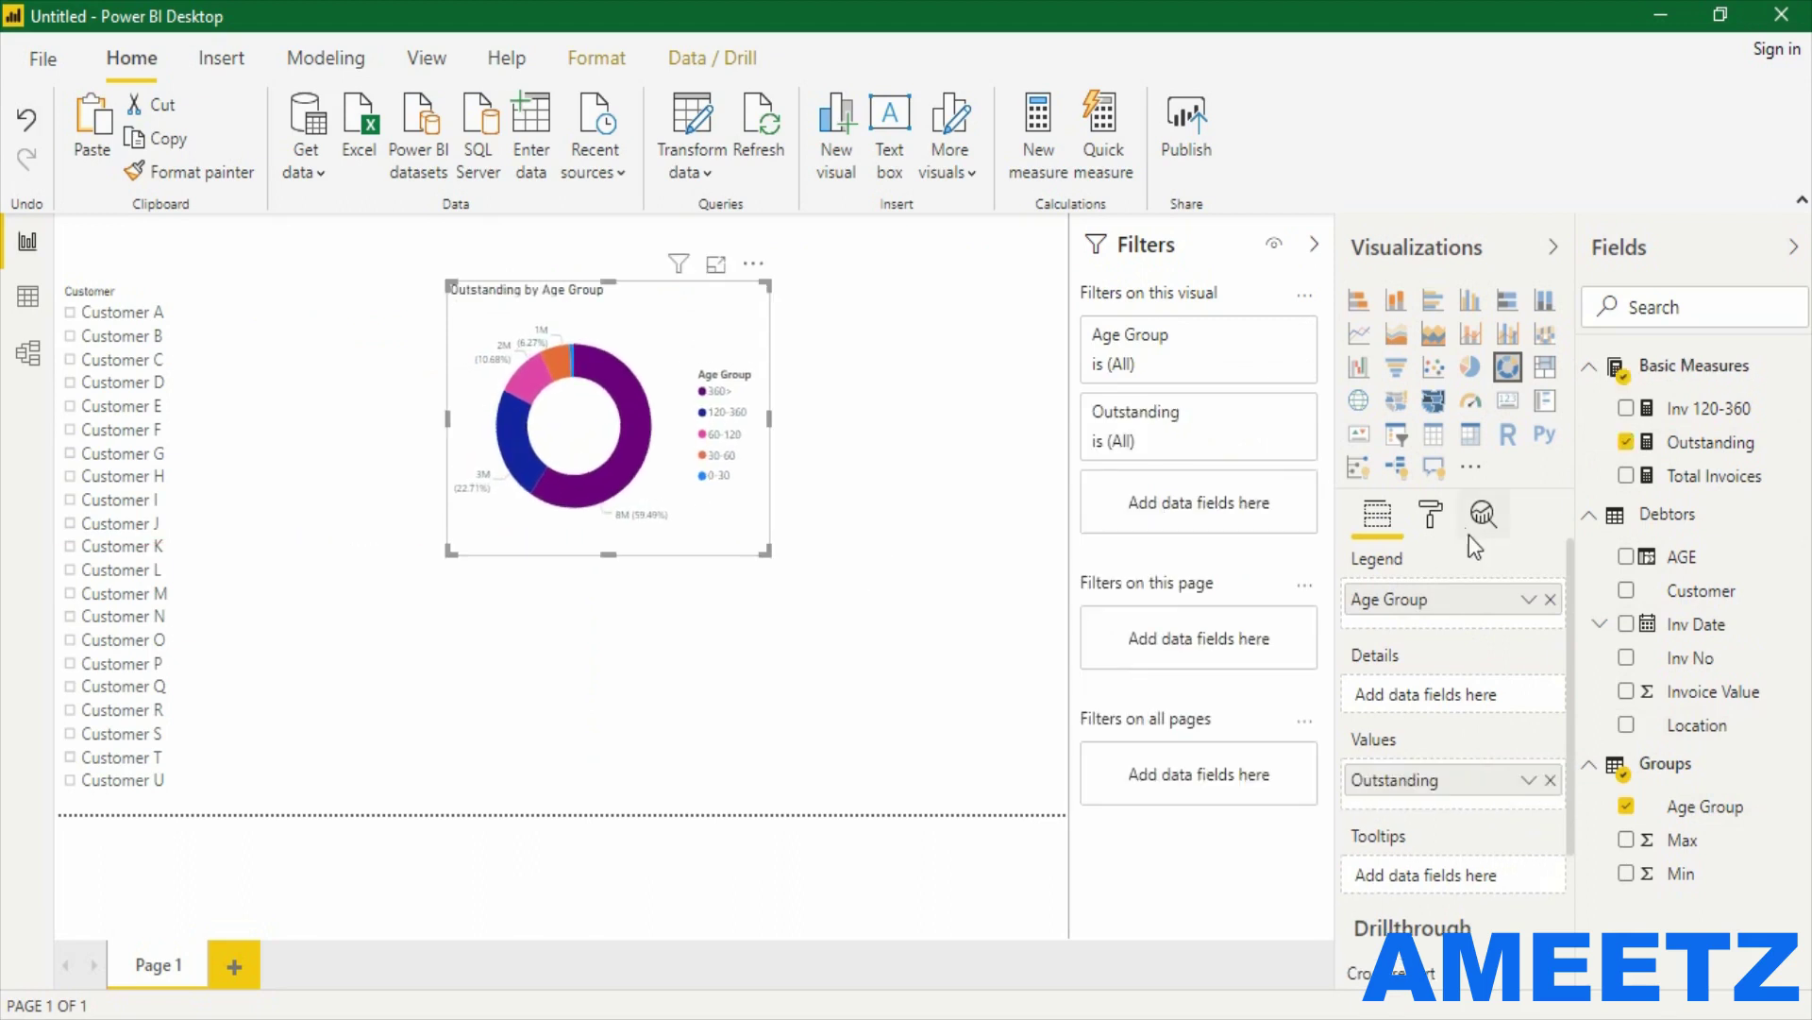
Enlarge the donut's detail label text and set label display units to Thousands.
{"action": "left_click", "coordinate": [1431, 517]}
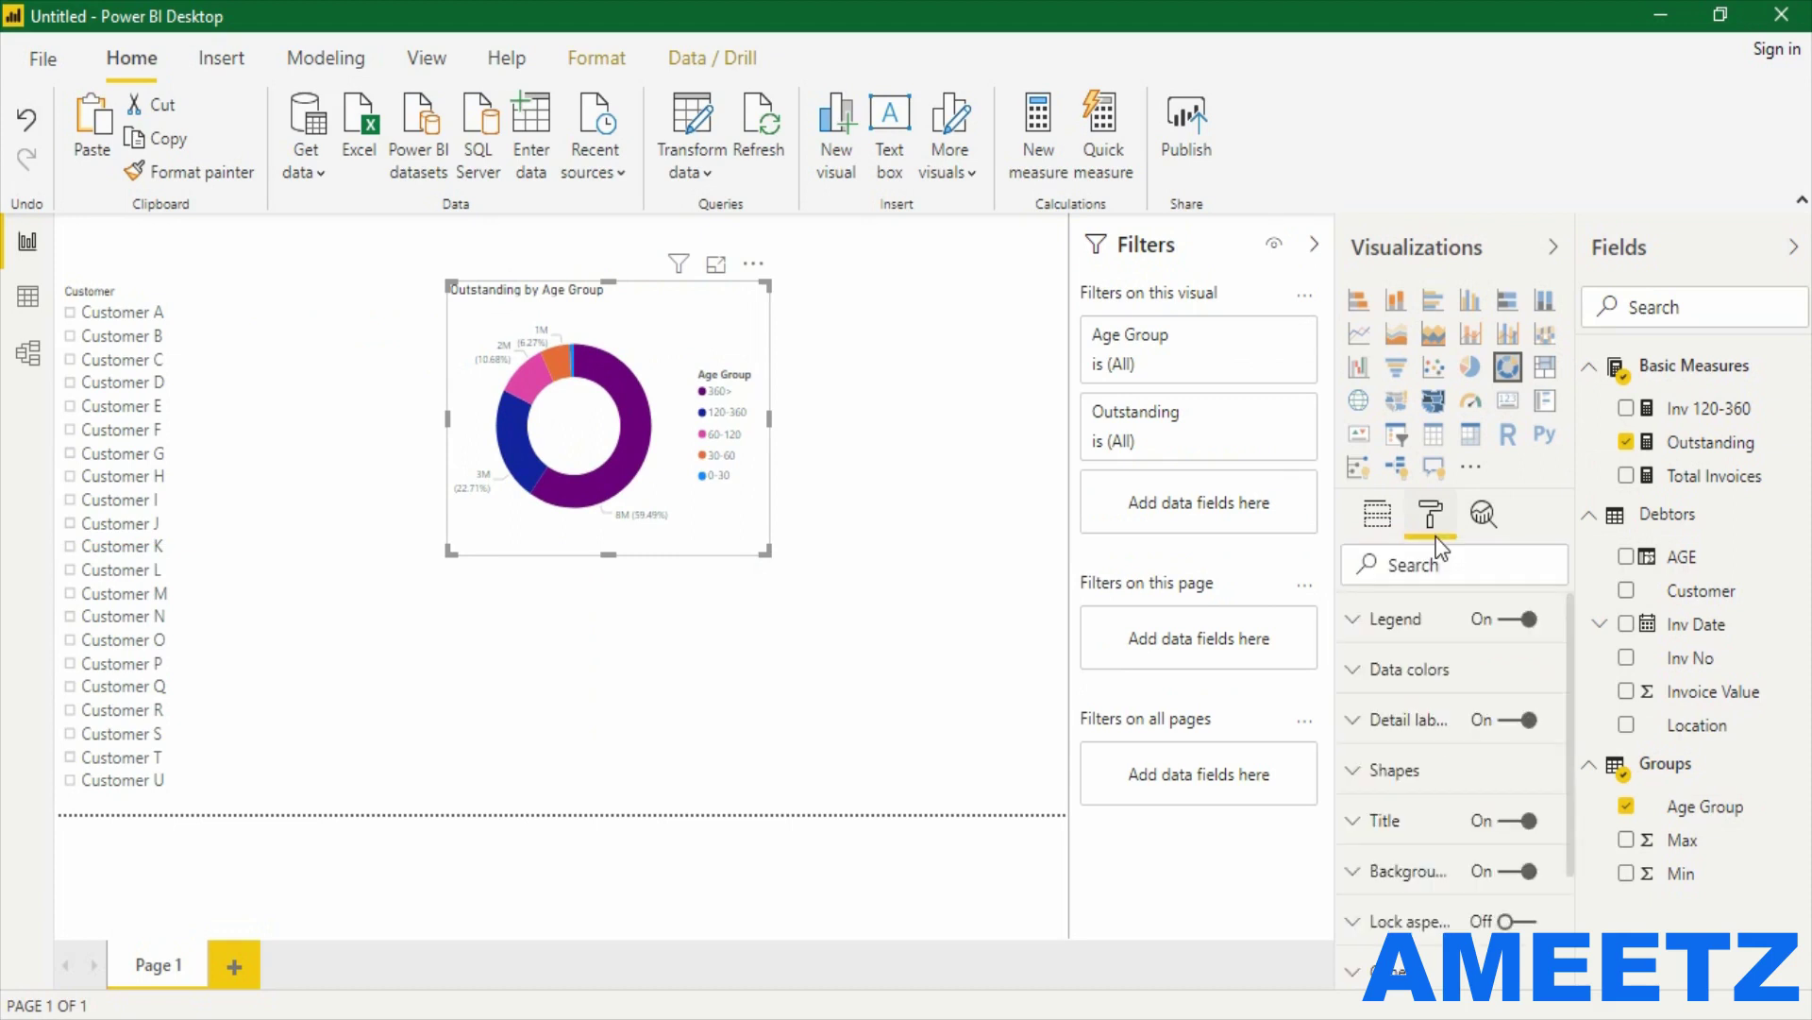
{"action": "left_click", "coordinate": [1425, 734]}
{"action": "scroll", "coordinate": [1473, 920], "scroll_direction": "down", "scroll_amount": 5}
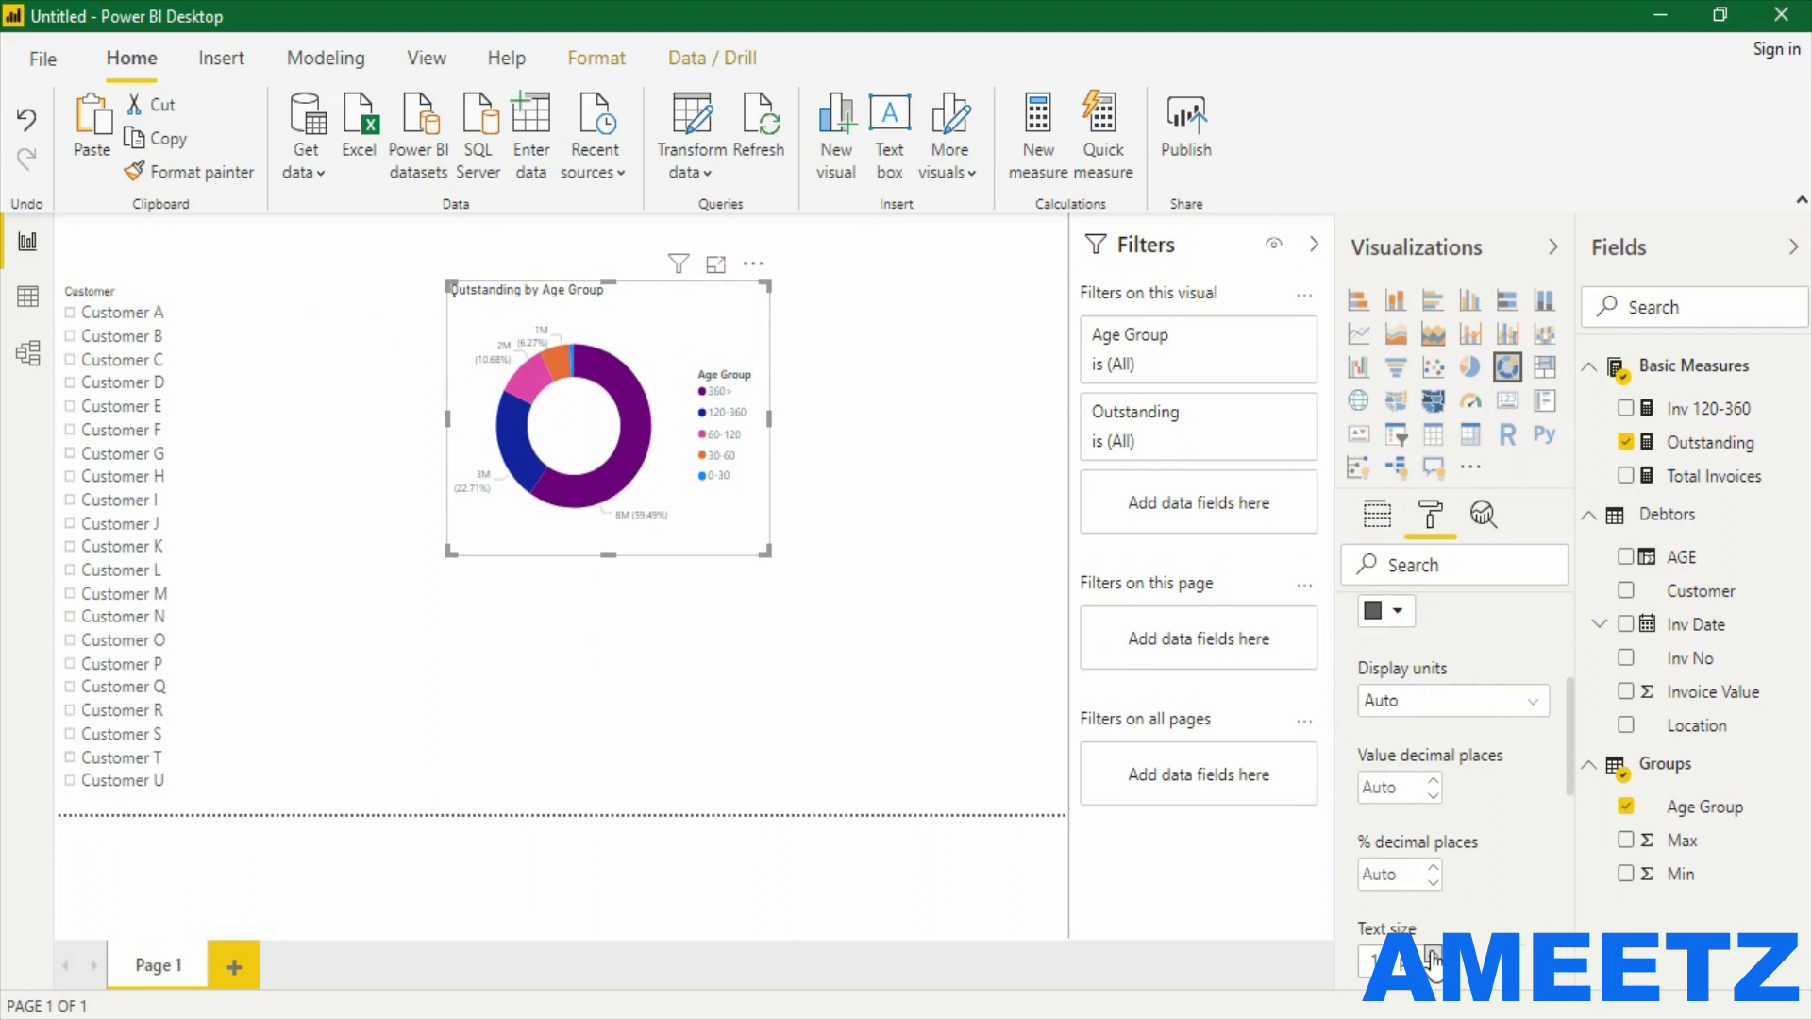
{"action": "left_click", "coordinate": [1434, 954]}
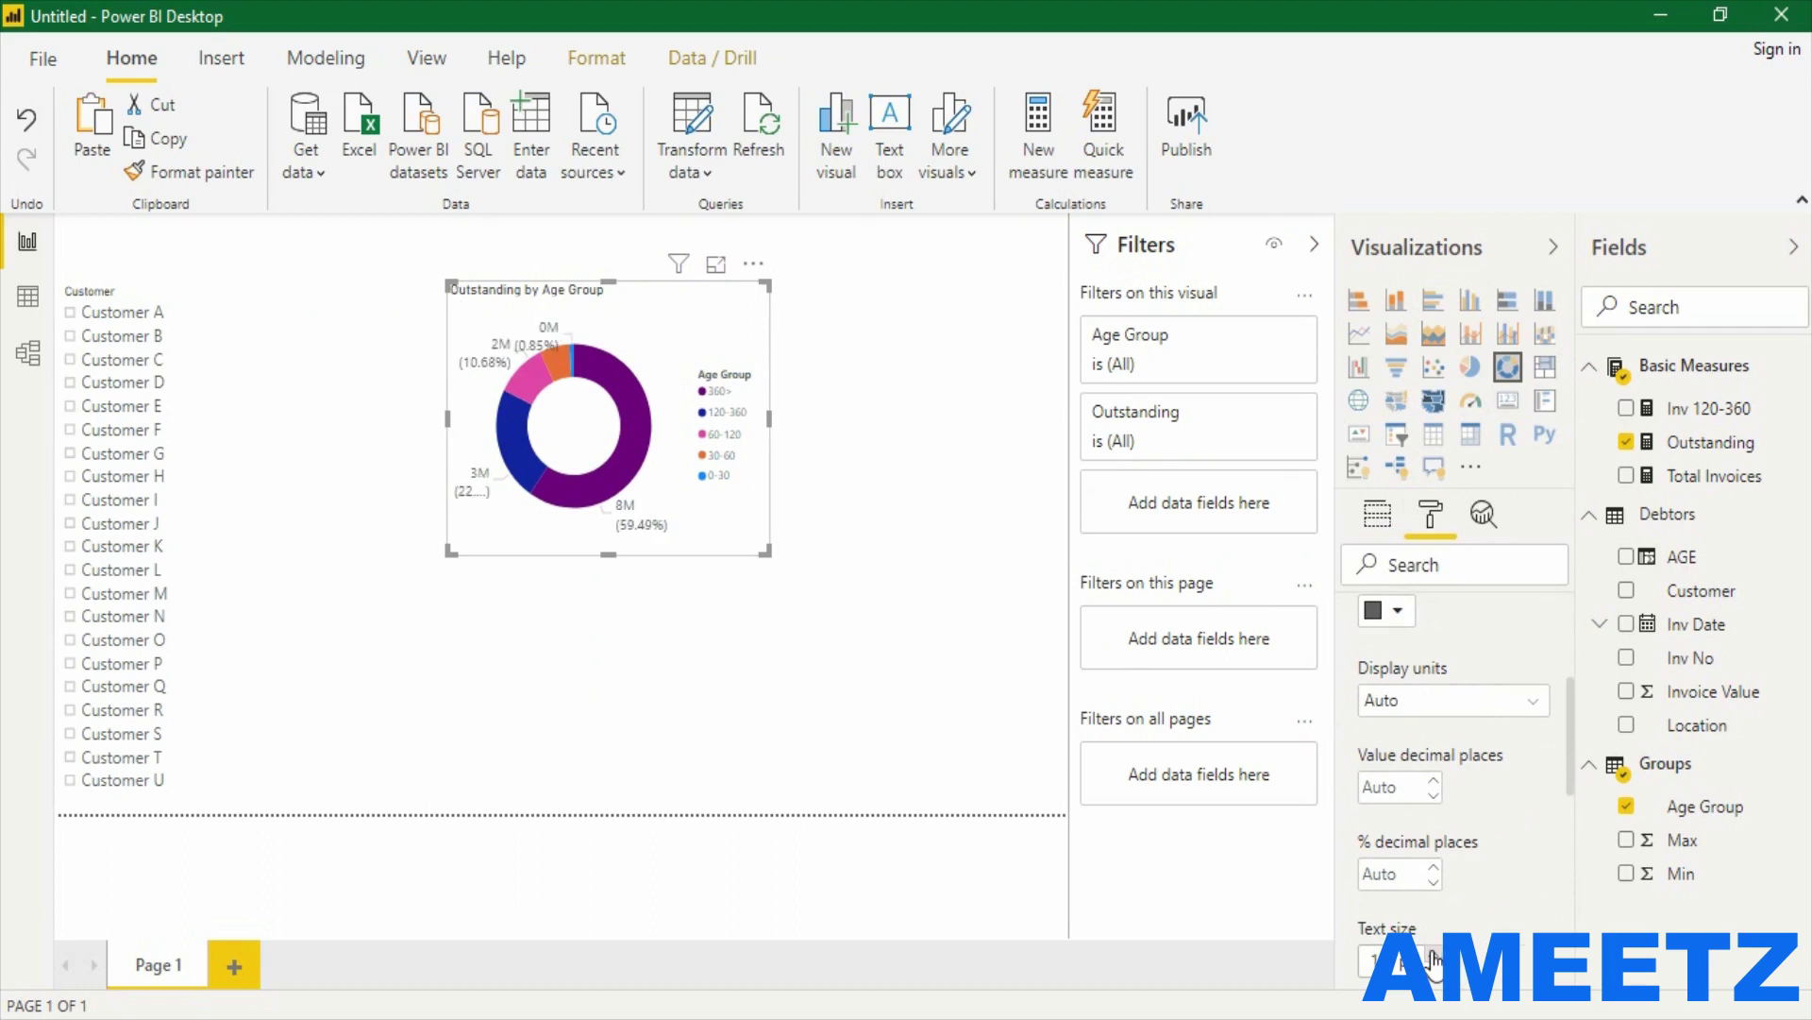
{"action": "left_click", "coordinate": [1499, 710]}
{"action": "left_click", "coordinate": [1447, 798]}
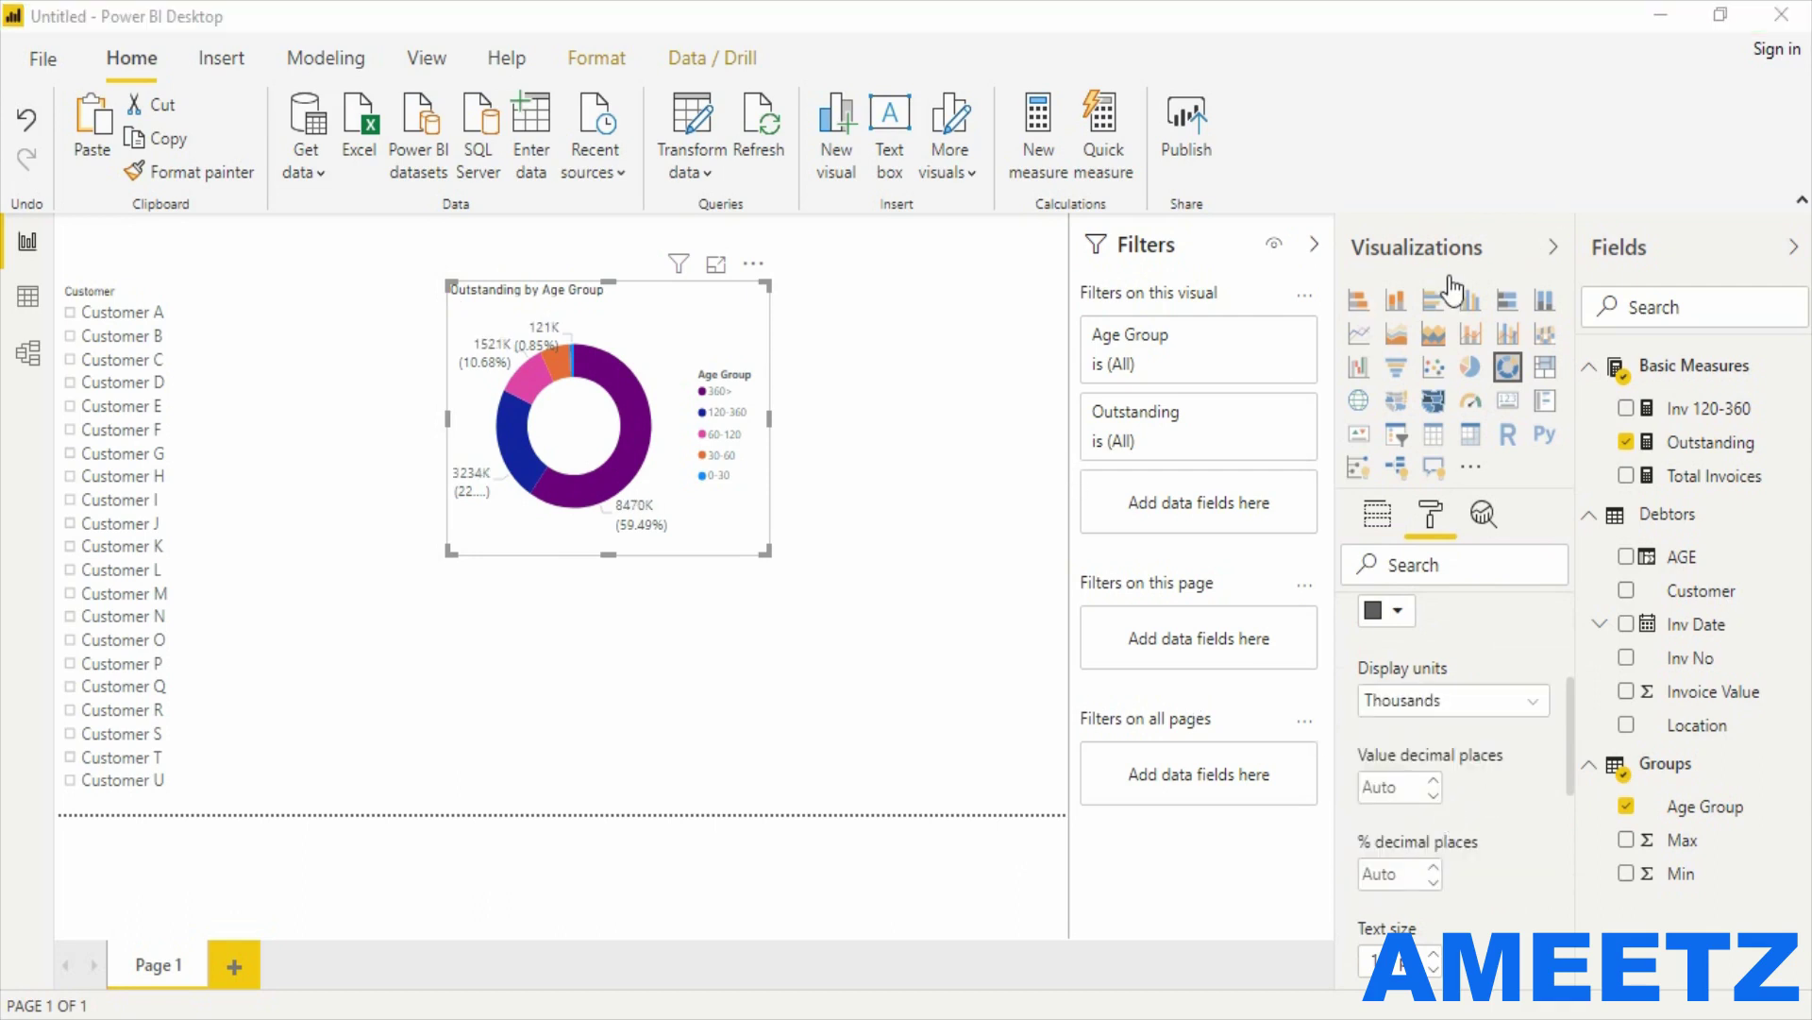
{"action": "left_click", "coordinate": [978, 470]}
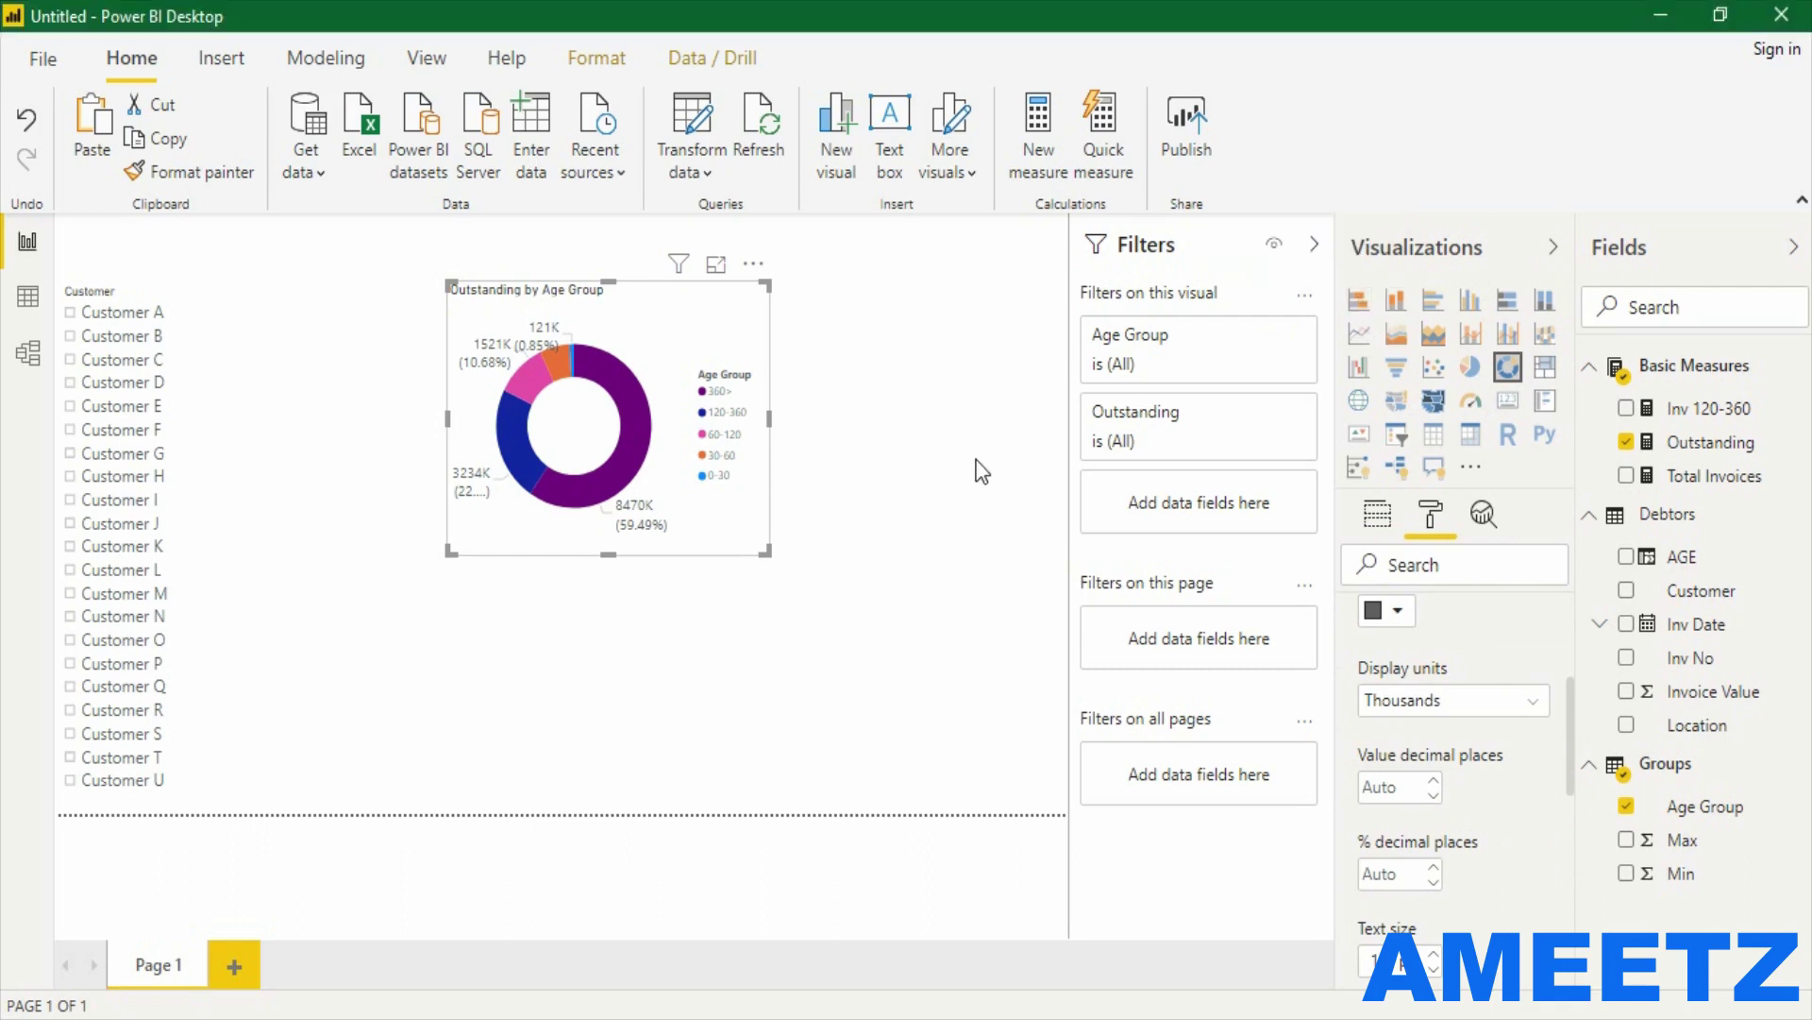
Add a bar chart beside the customer list and stretch it down the page.
{"action": "left_click", "coordinate": [1361, 303]}
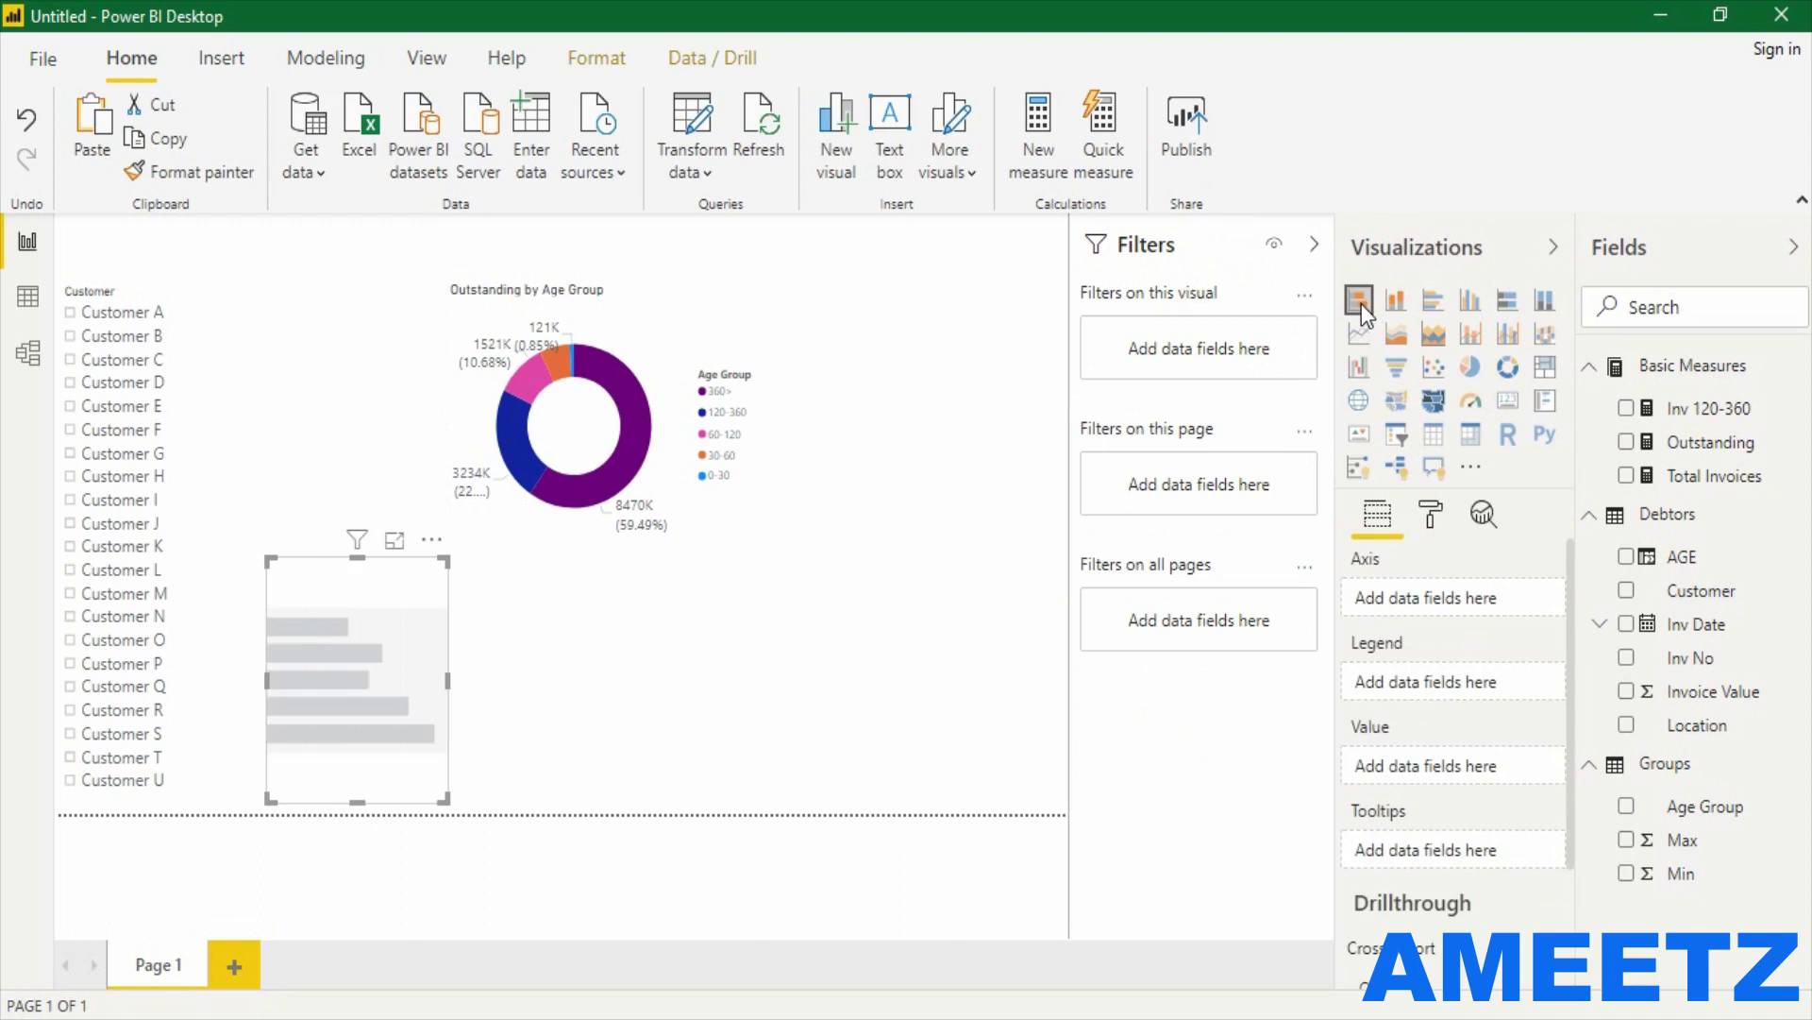
{"action": "left_click_drag", "start_coordinate": [298, 601], "coordinate": [241, 258]}
{"action": "left_click_drag", "start_coordinate": [328, 398], "coordinate": [340, 479]}
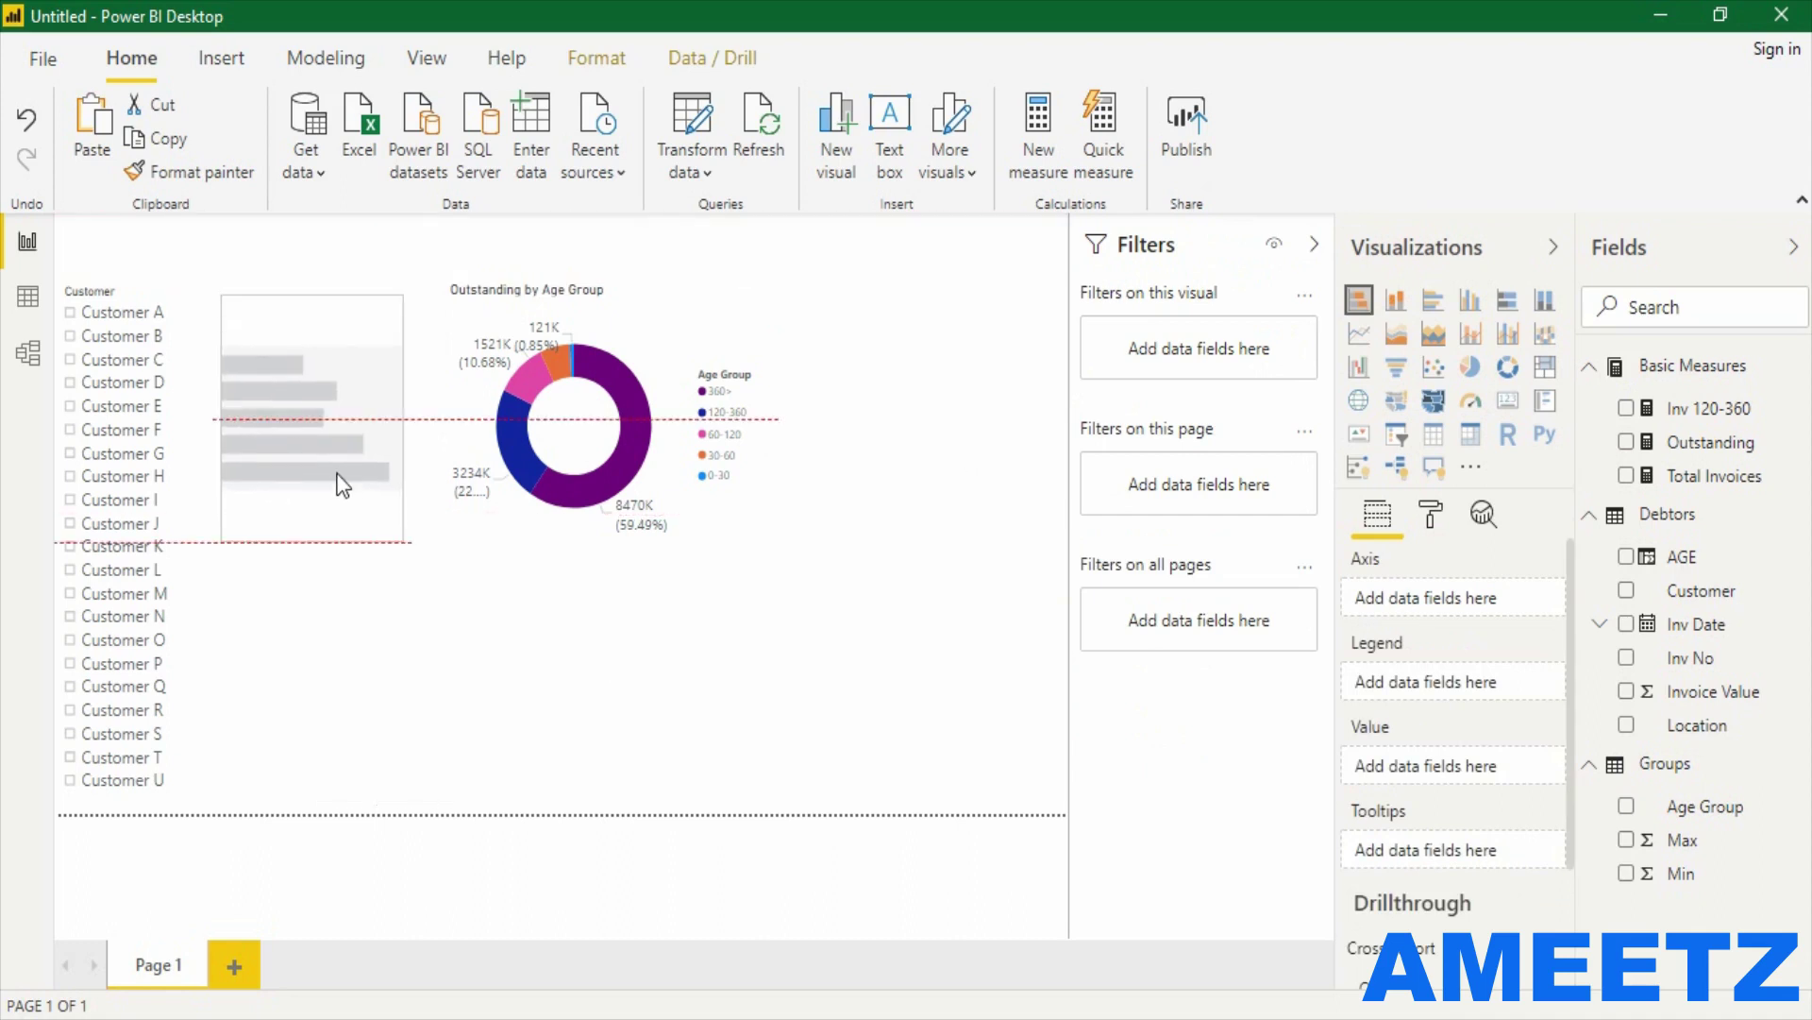
{"action": "left_click_drag", "start_coordinate": [402, 540], "coordinate": [449, 791]}
{"action": "left_click", "coordinate": [463, 802]}
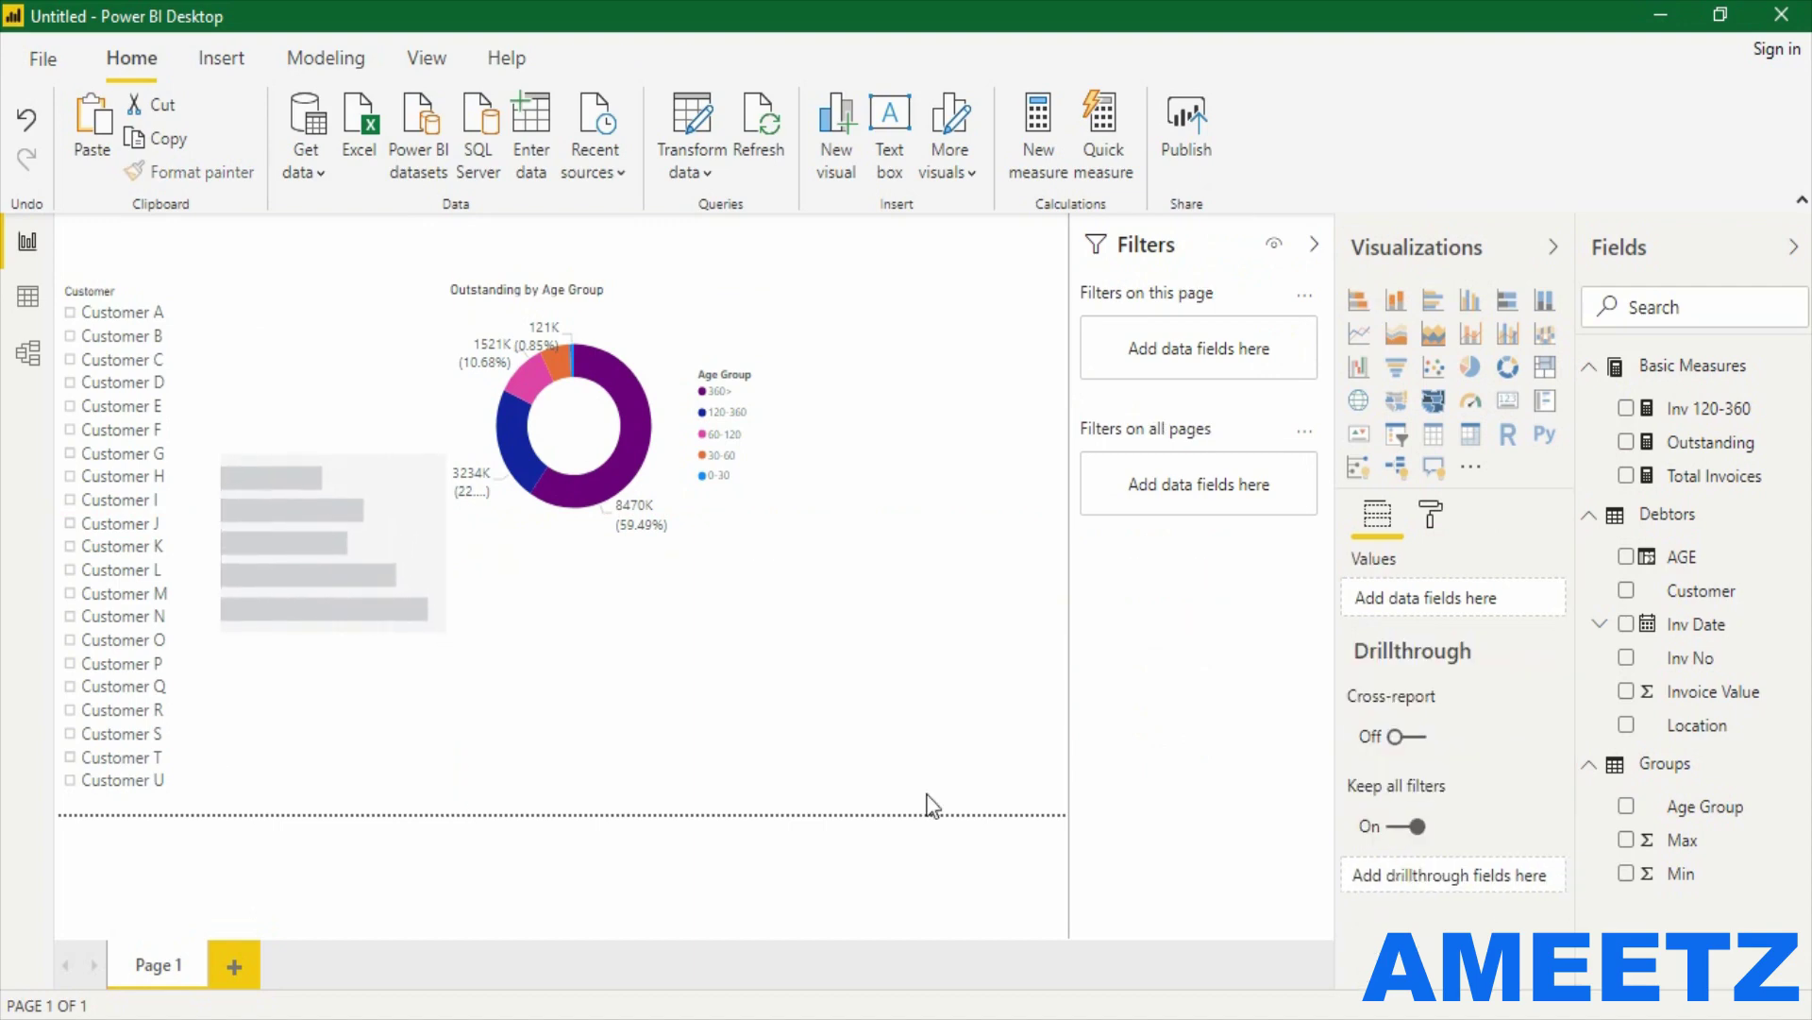
Put Inv No on the axis, Outstanding as values, Age Group as legend; nudge the donut right.
{"action": "left_click_drag", "start_coordinate": [1705, 659], "coordinate": [342, 455]}
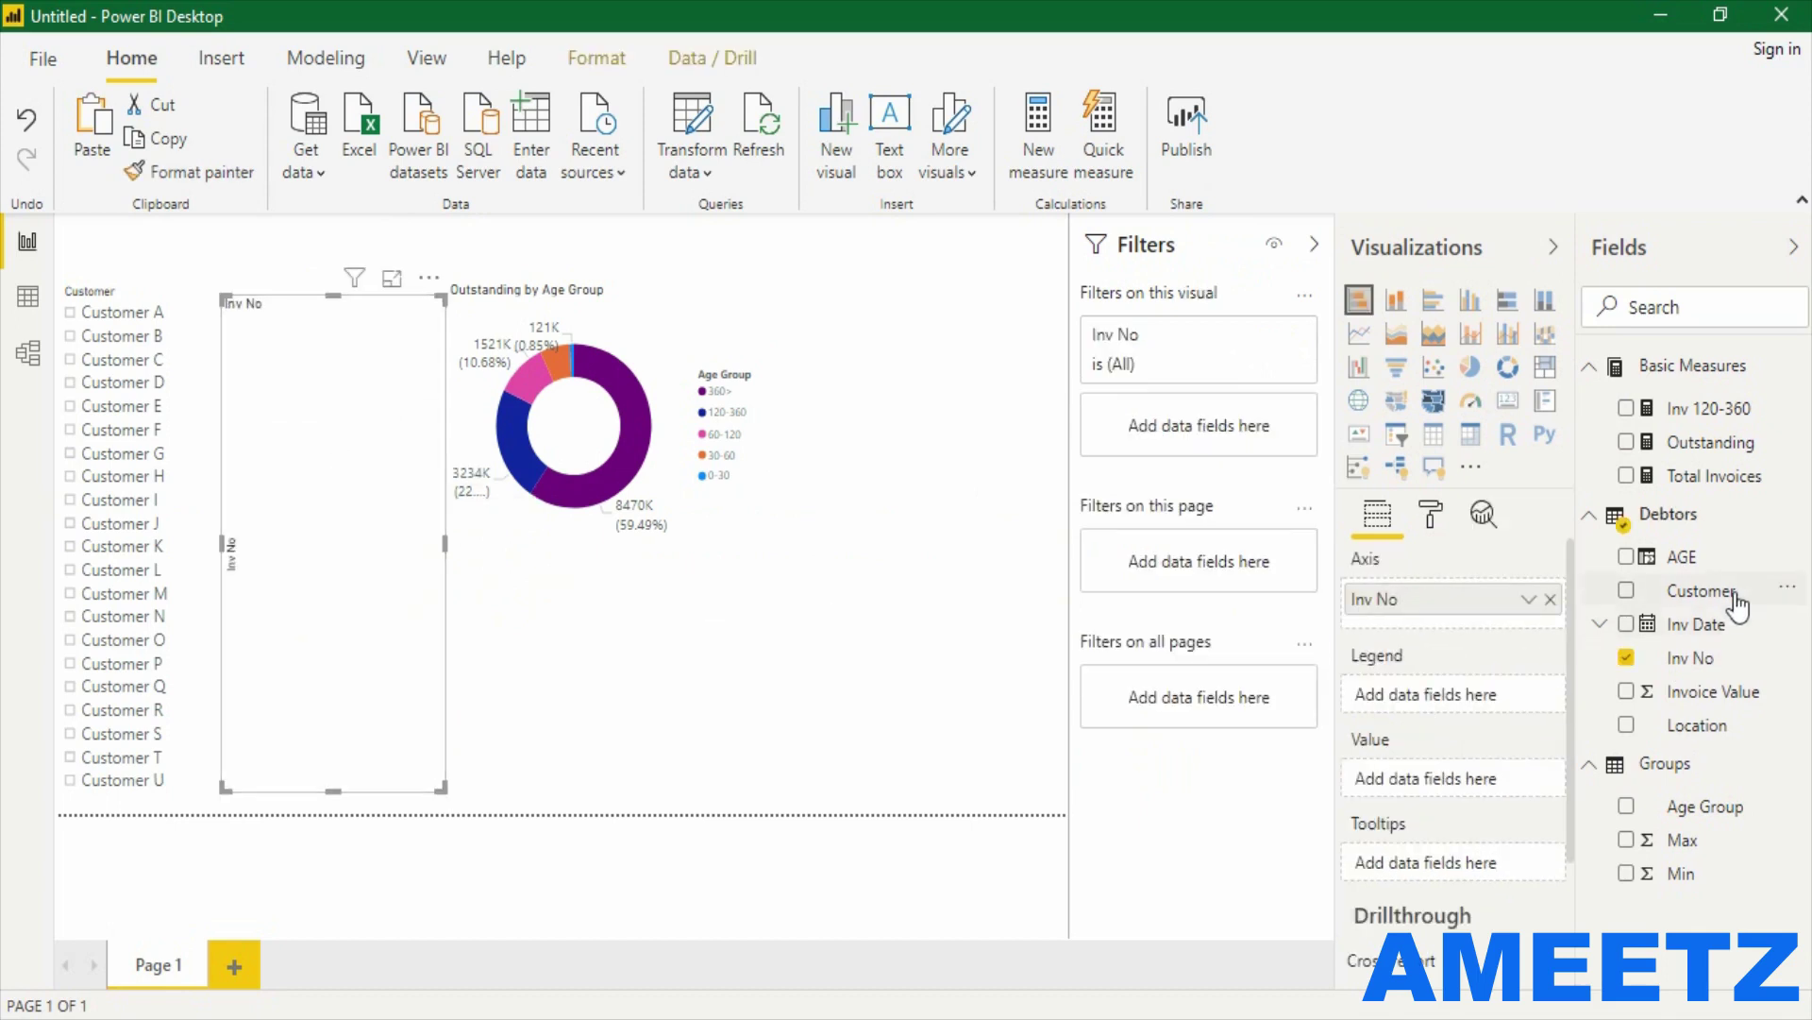
{"action": "left_click_drag", "start_coordinate": [1711, 443], "coordinate": [1489, 769]}
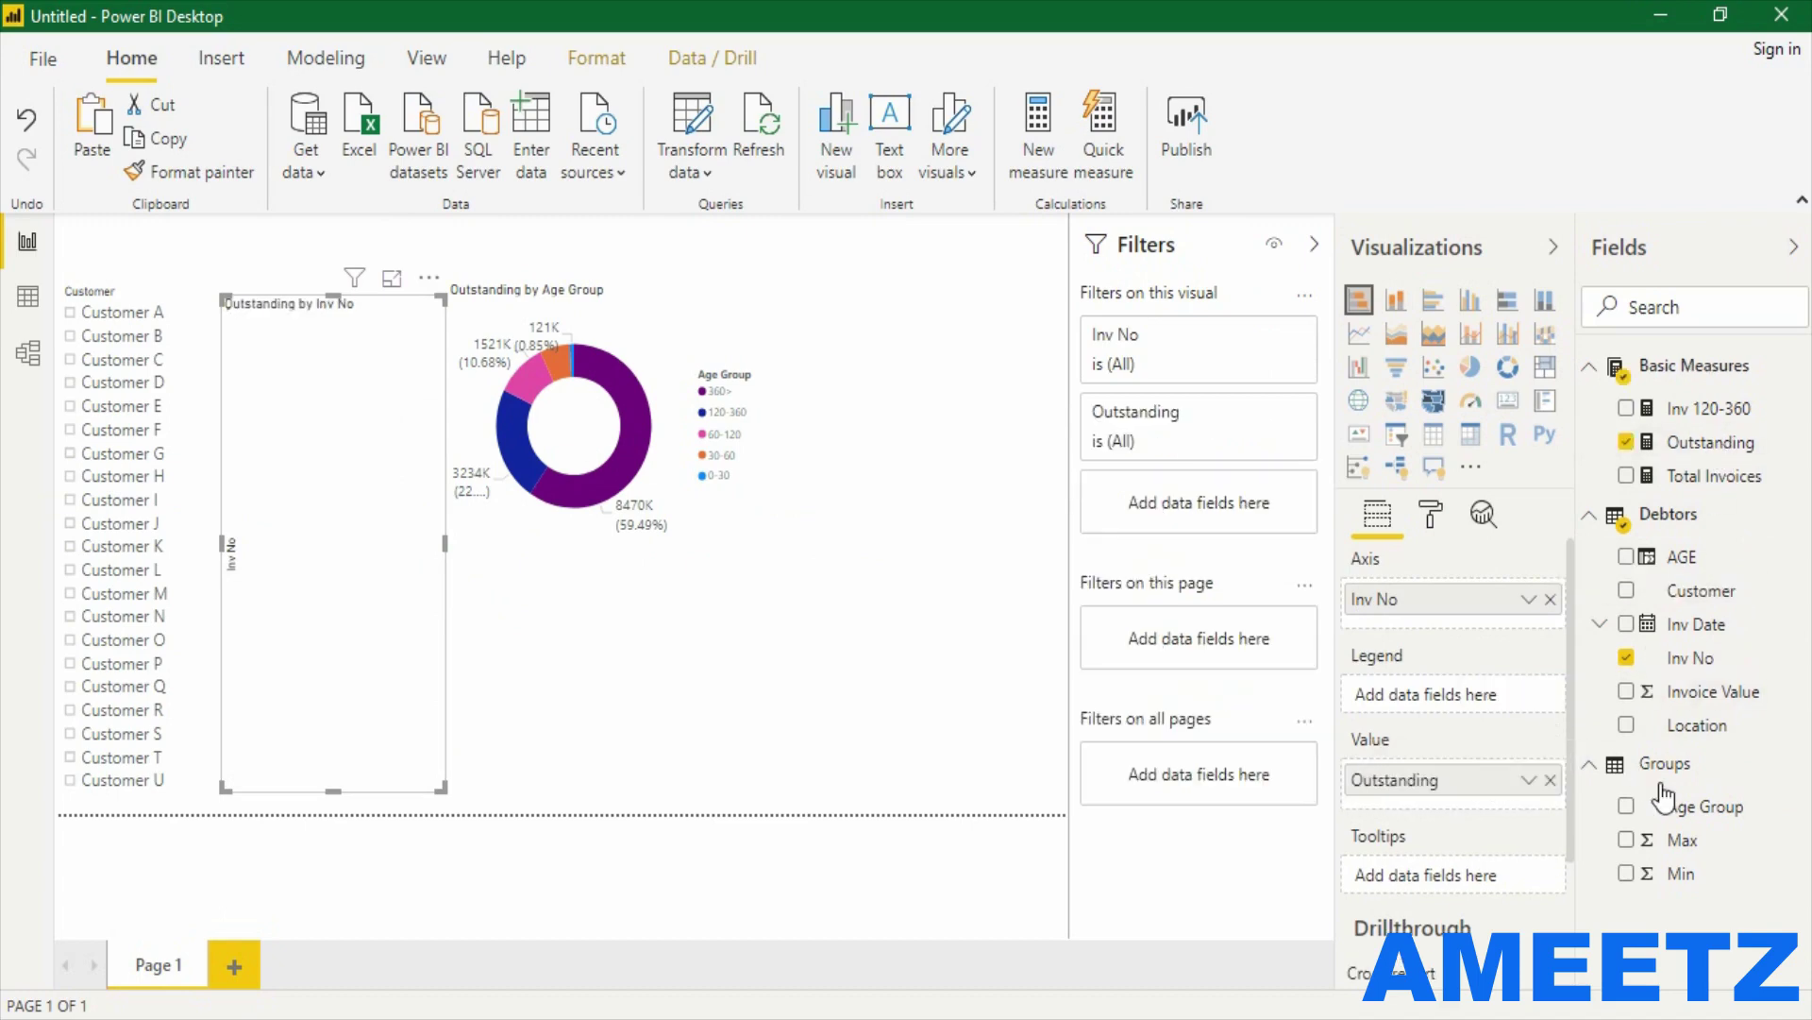
{"action": "left_click_drag", "start_coordinate": [1704, 807], "coordinate": [1464, 687]}
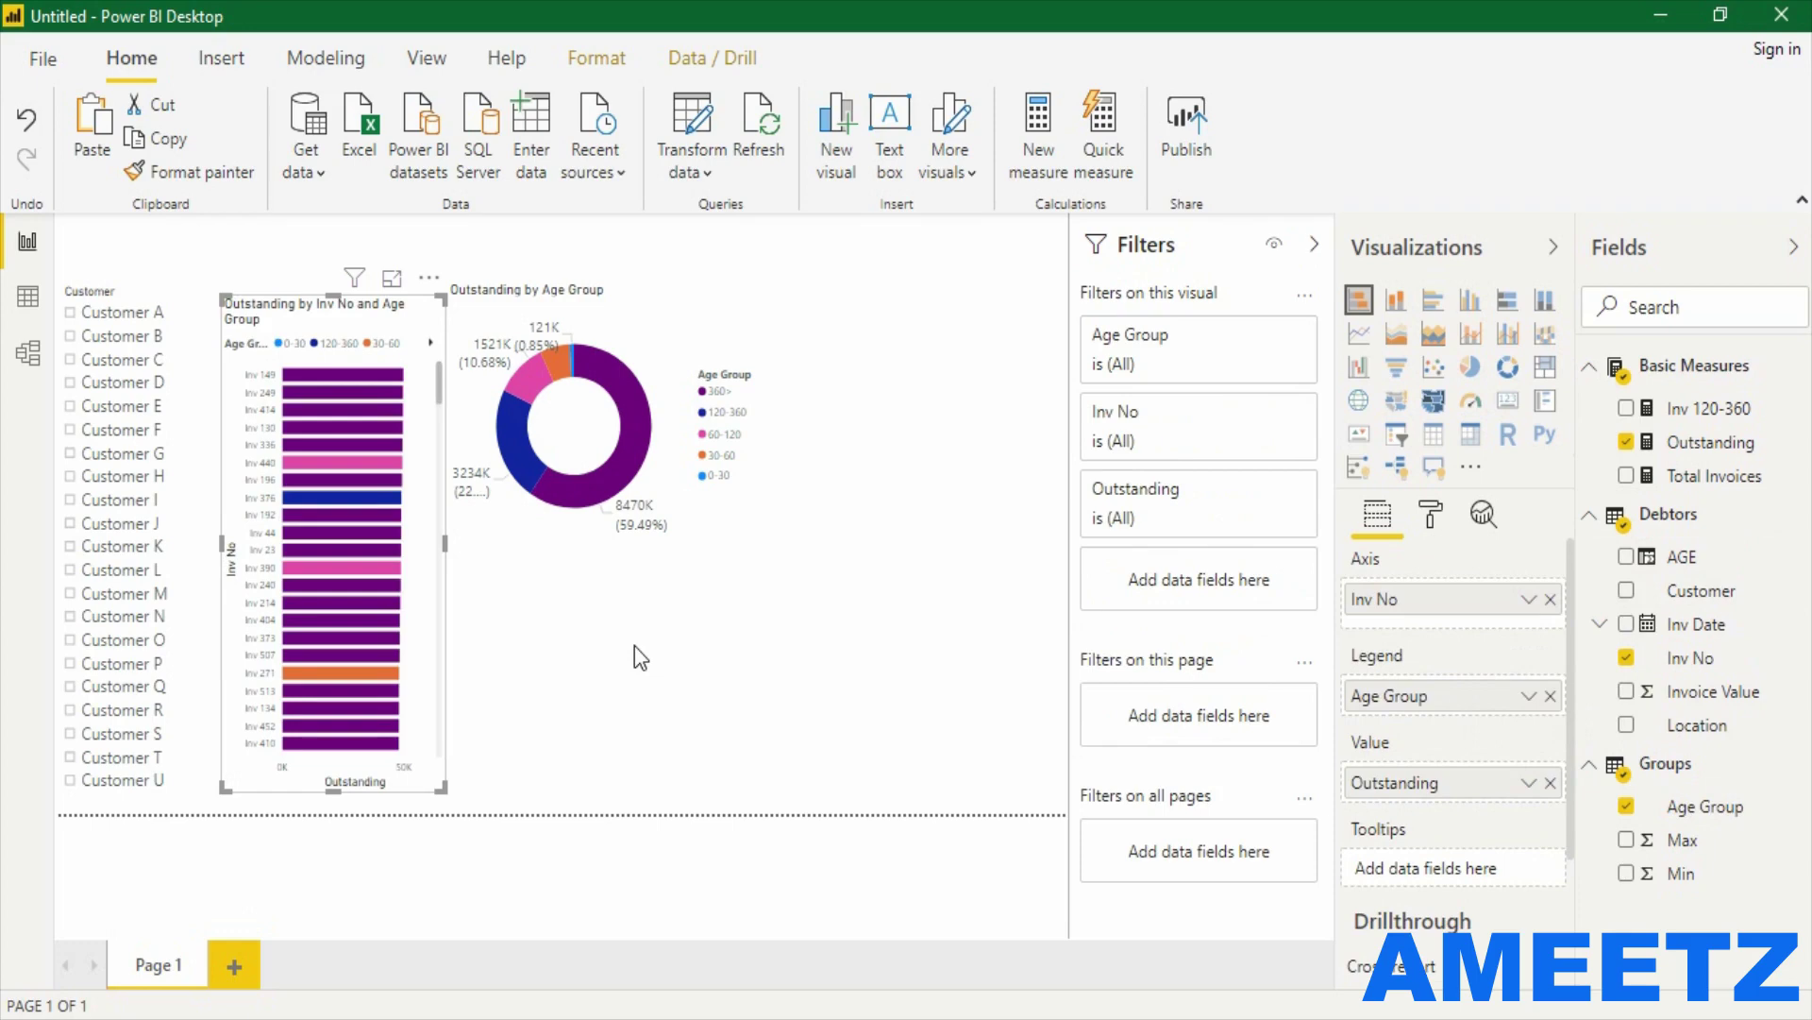
{"action": "left_click", "coordinate": [694, 315]}
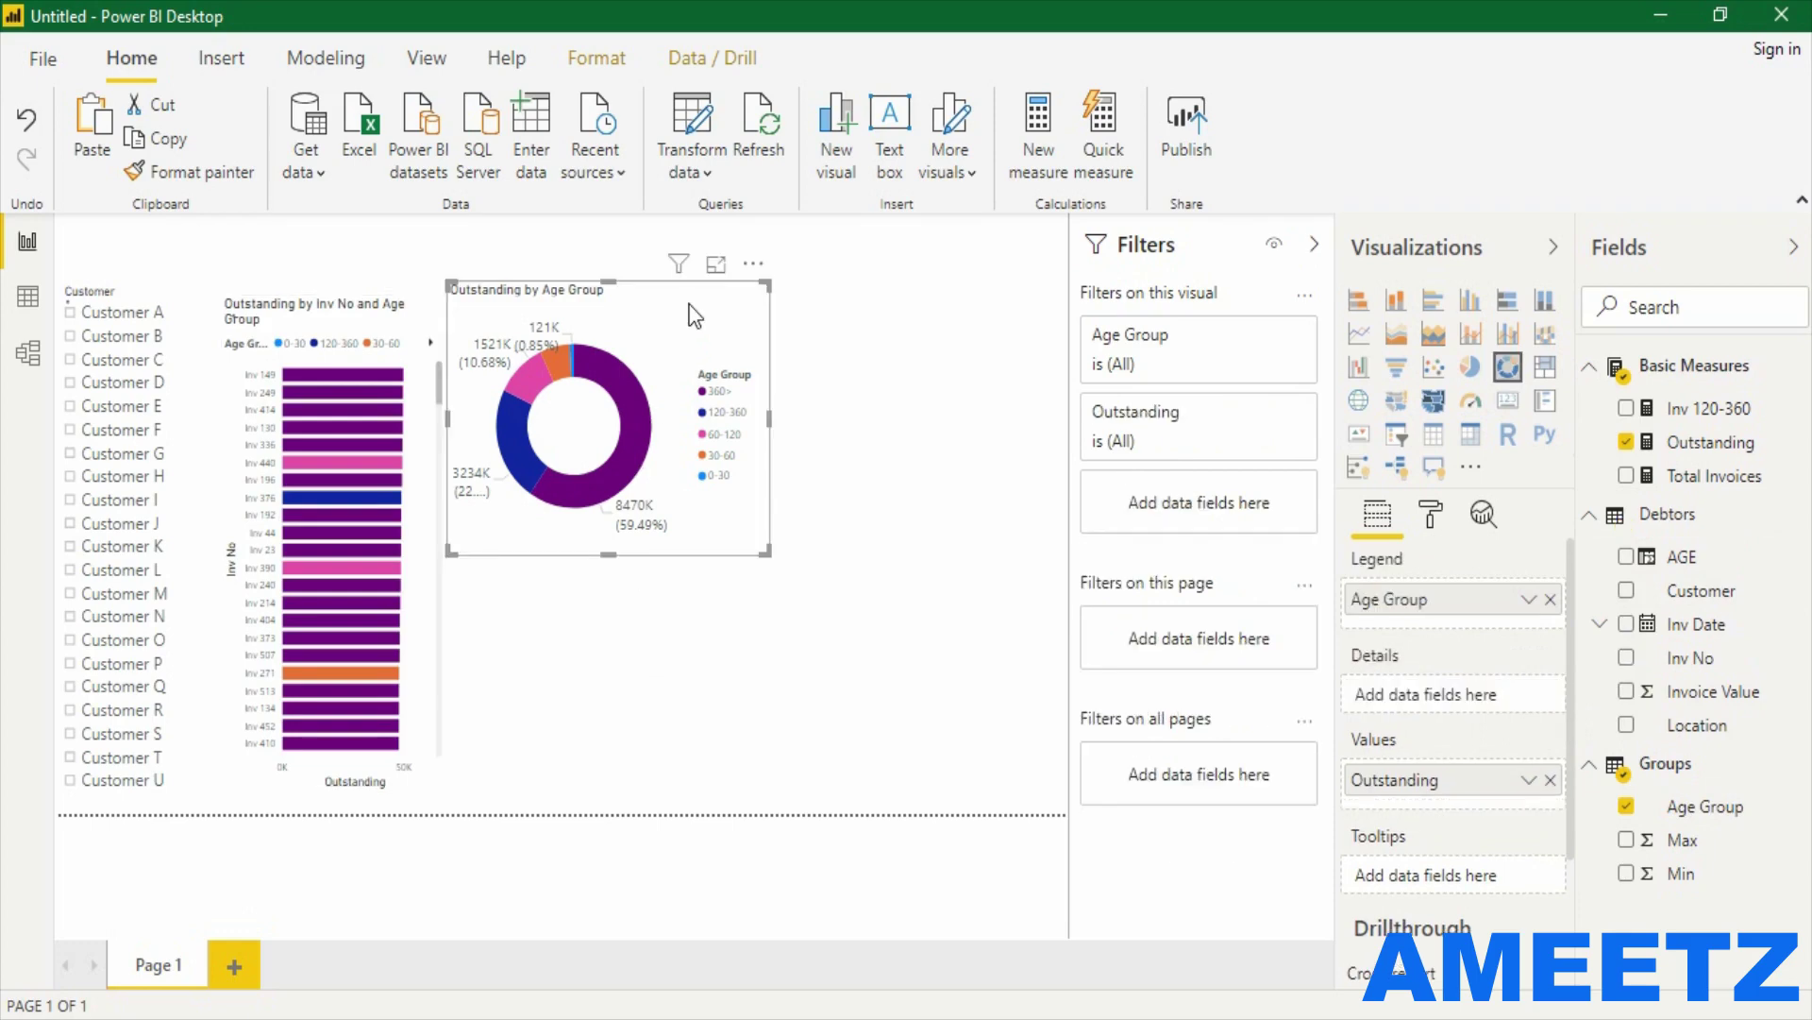
{"action": "left_click_drag", "start_coordinate": [695, 315], "coordinate": [727, 321]}
Set the donut chart to filter the invoice bar chart using Edit interactions.
{"action": "left_click", "coordinate": [621, 53]}
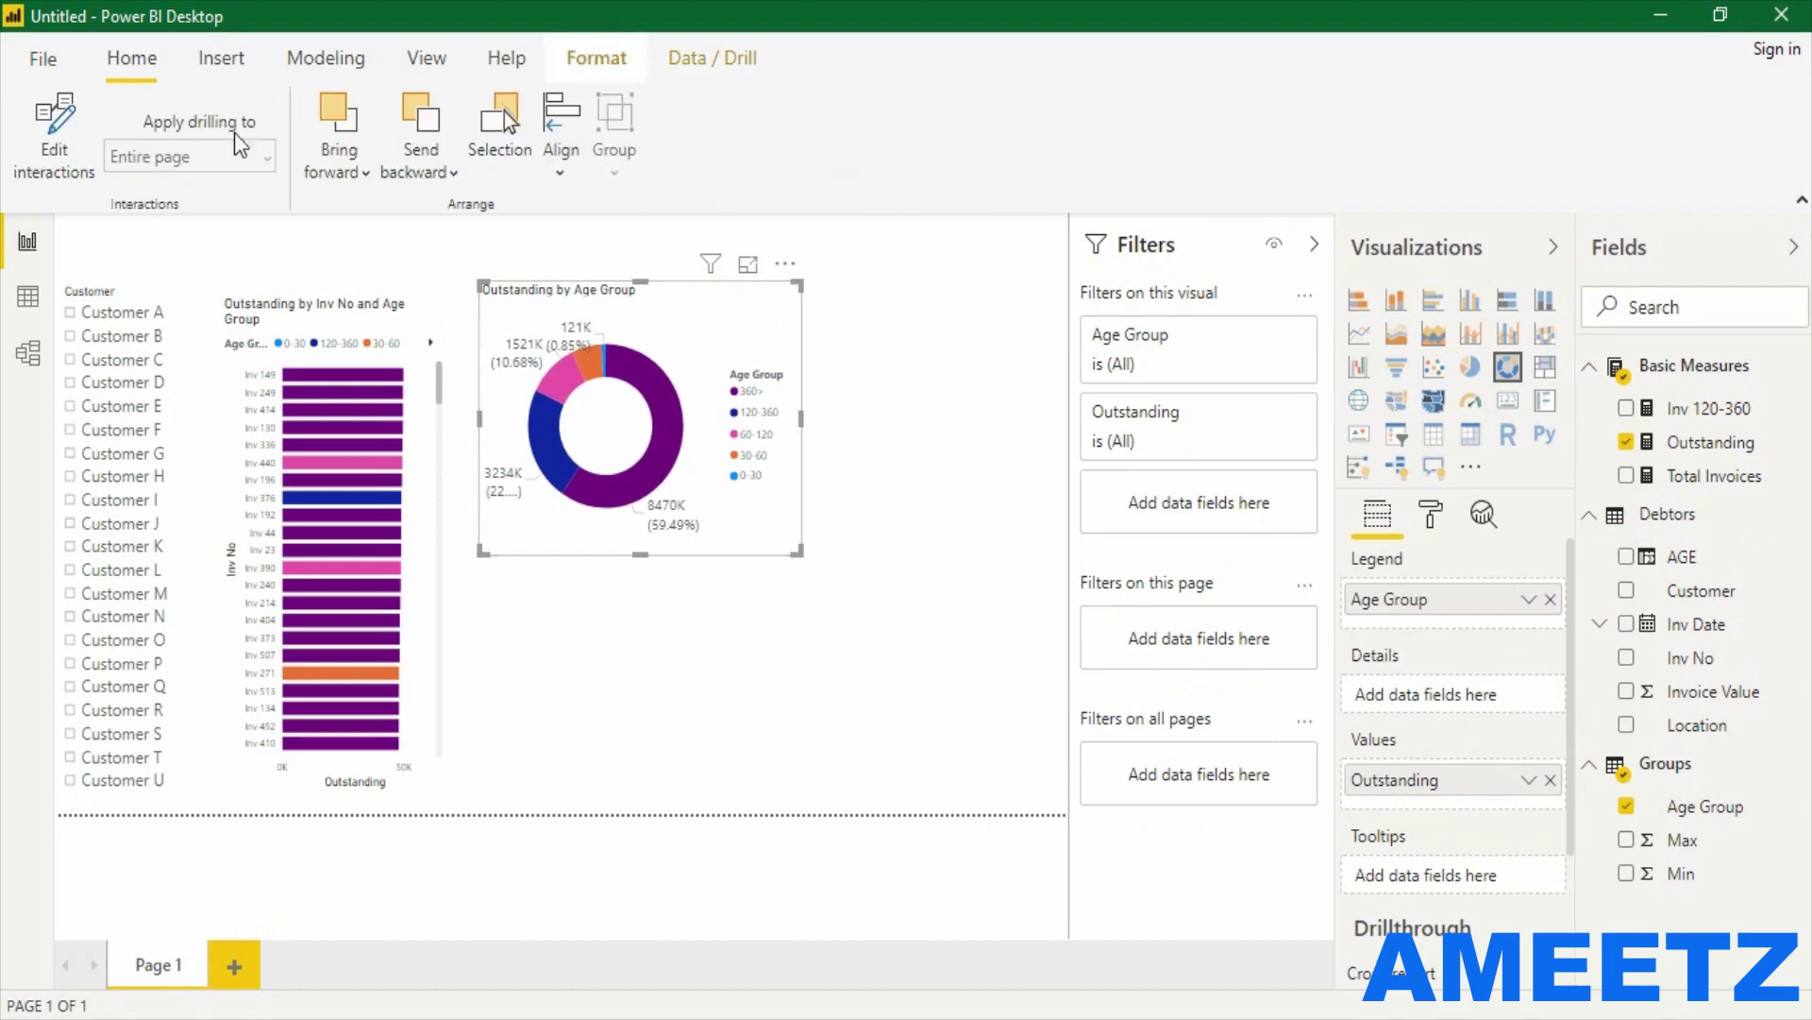
{"action": "left_click", "coordinate": [71, 137]}
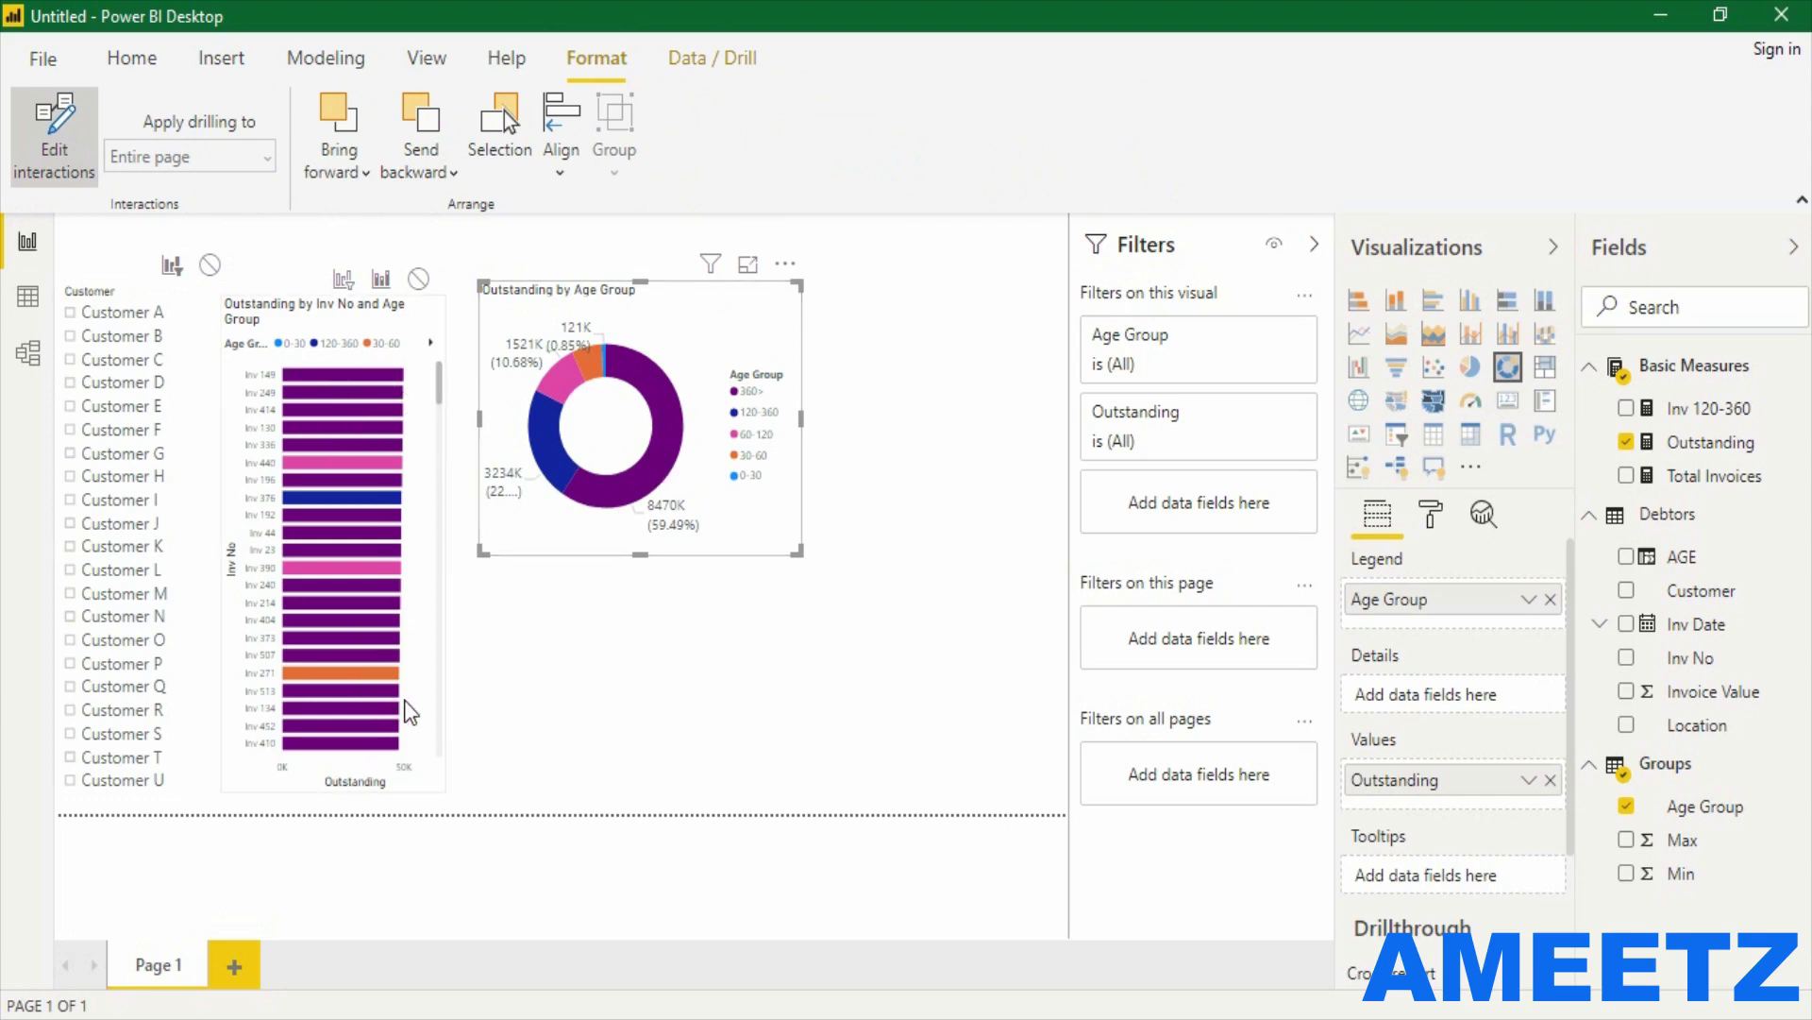
{"action": "left_click", "coordinate": [343, 278]}
{"action": "left_click", "coordinate": [47, 151]}
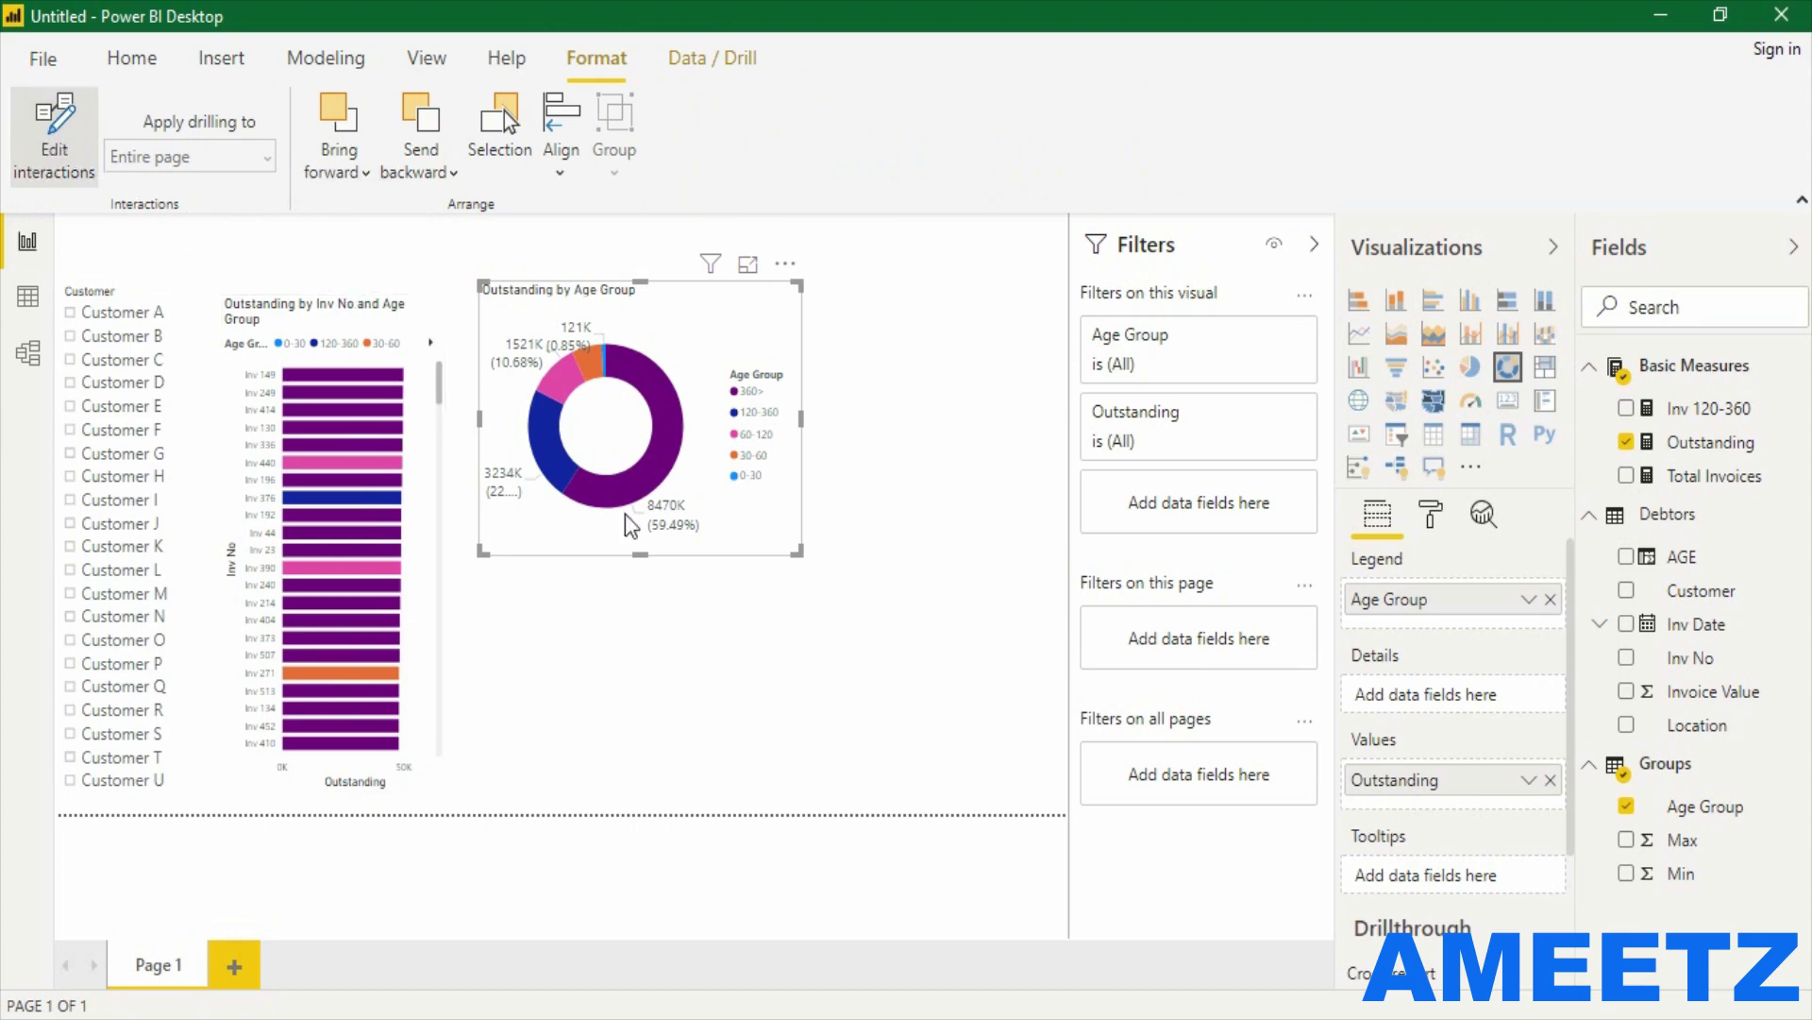
Enlarge the bar chart slightly, then test the 0-30 donut slice filter and clear it.
{"action": "left_click", "coordinate": [433, 762]}
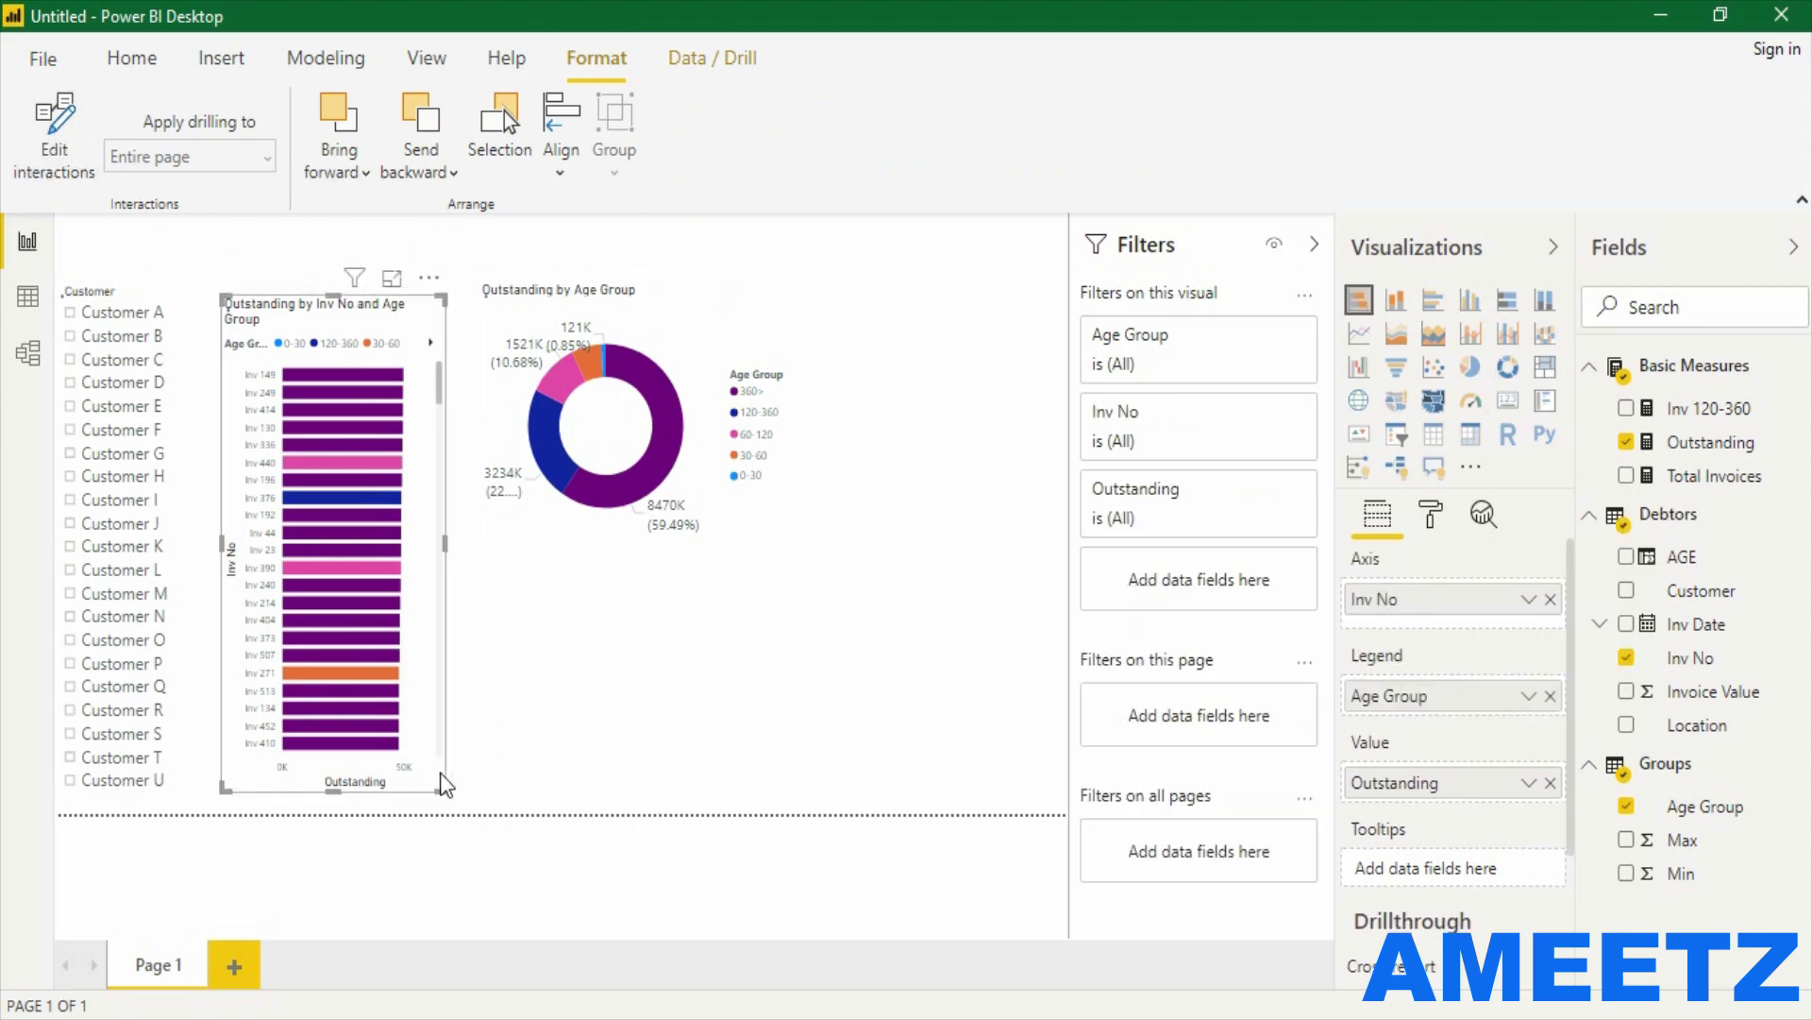
{"action": "left_click_drag", "start_coordinate": [439, 783], "coordinate": [460, 801]}
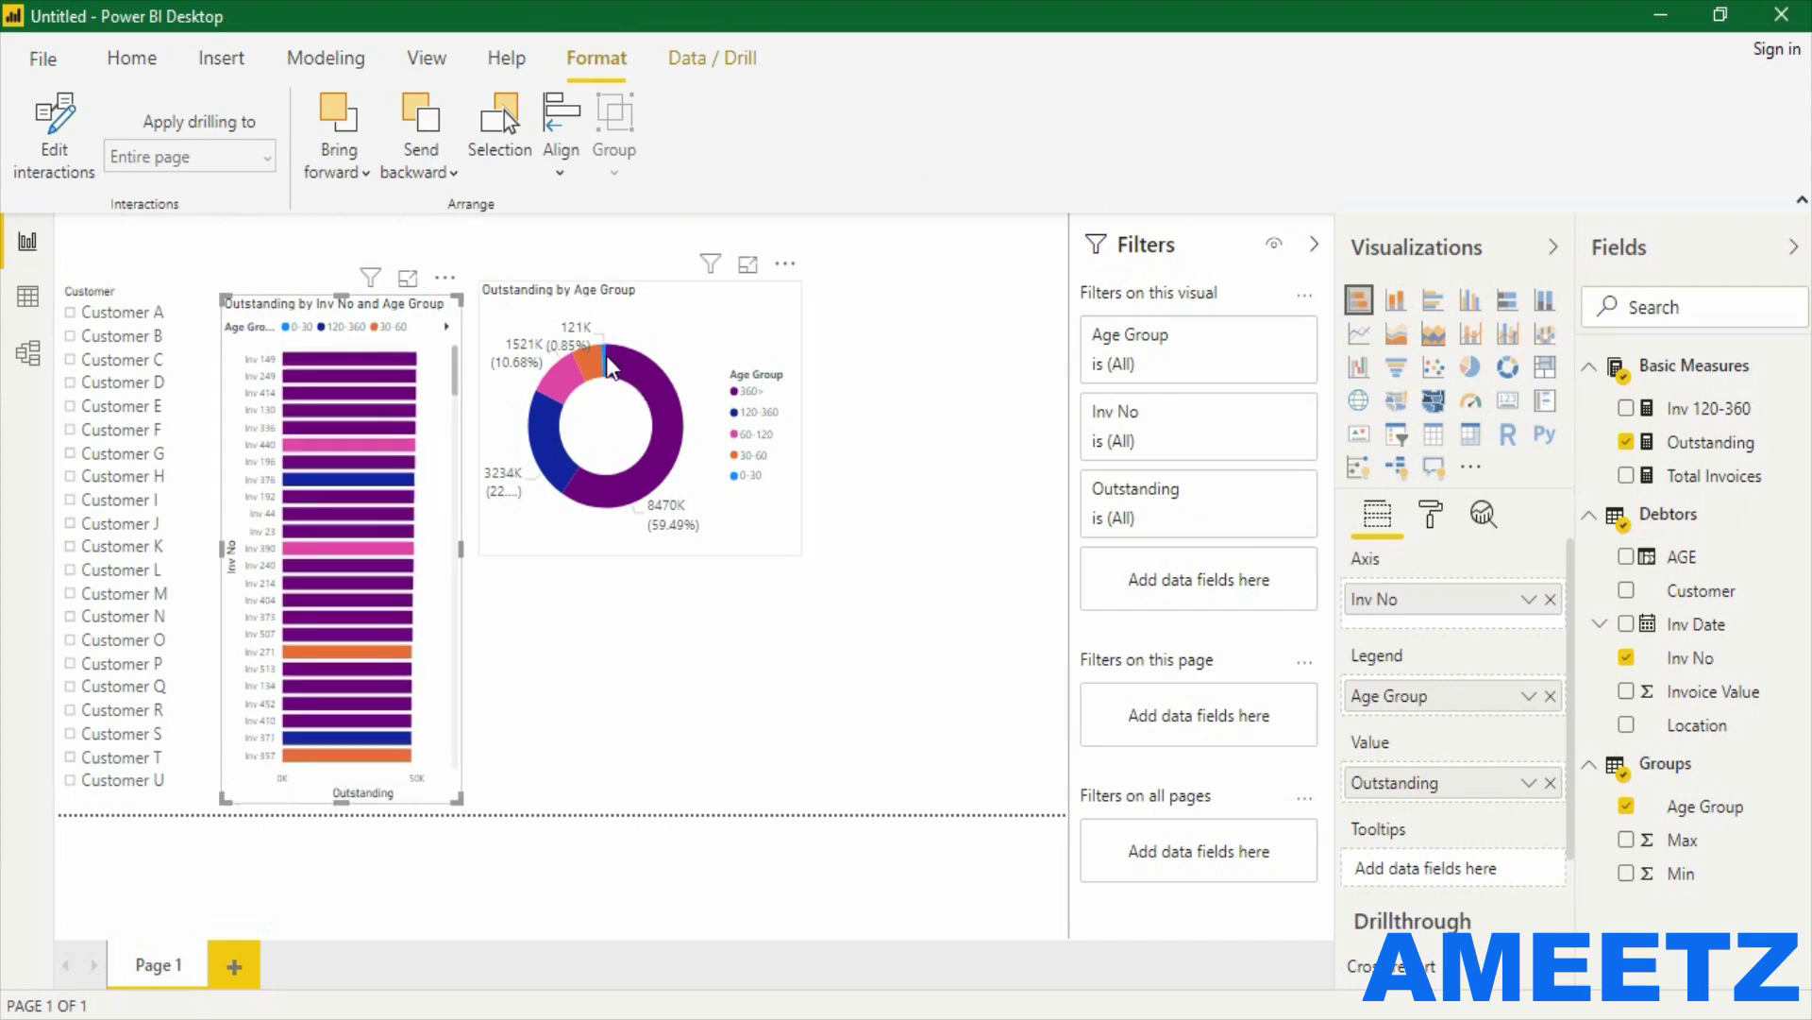
{"action": "mouse_move", "coordinate": [605, 363]}
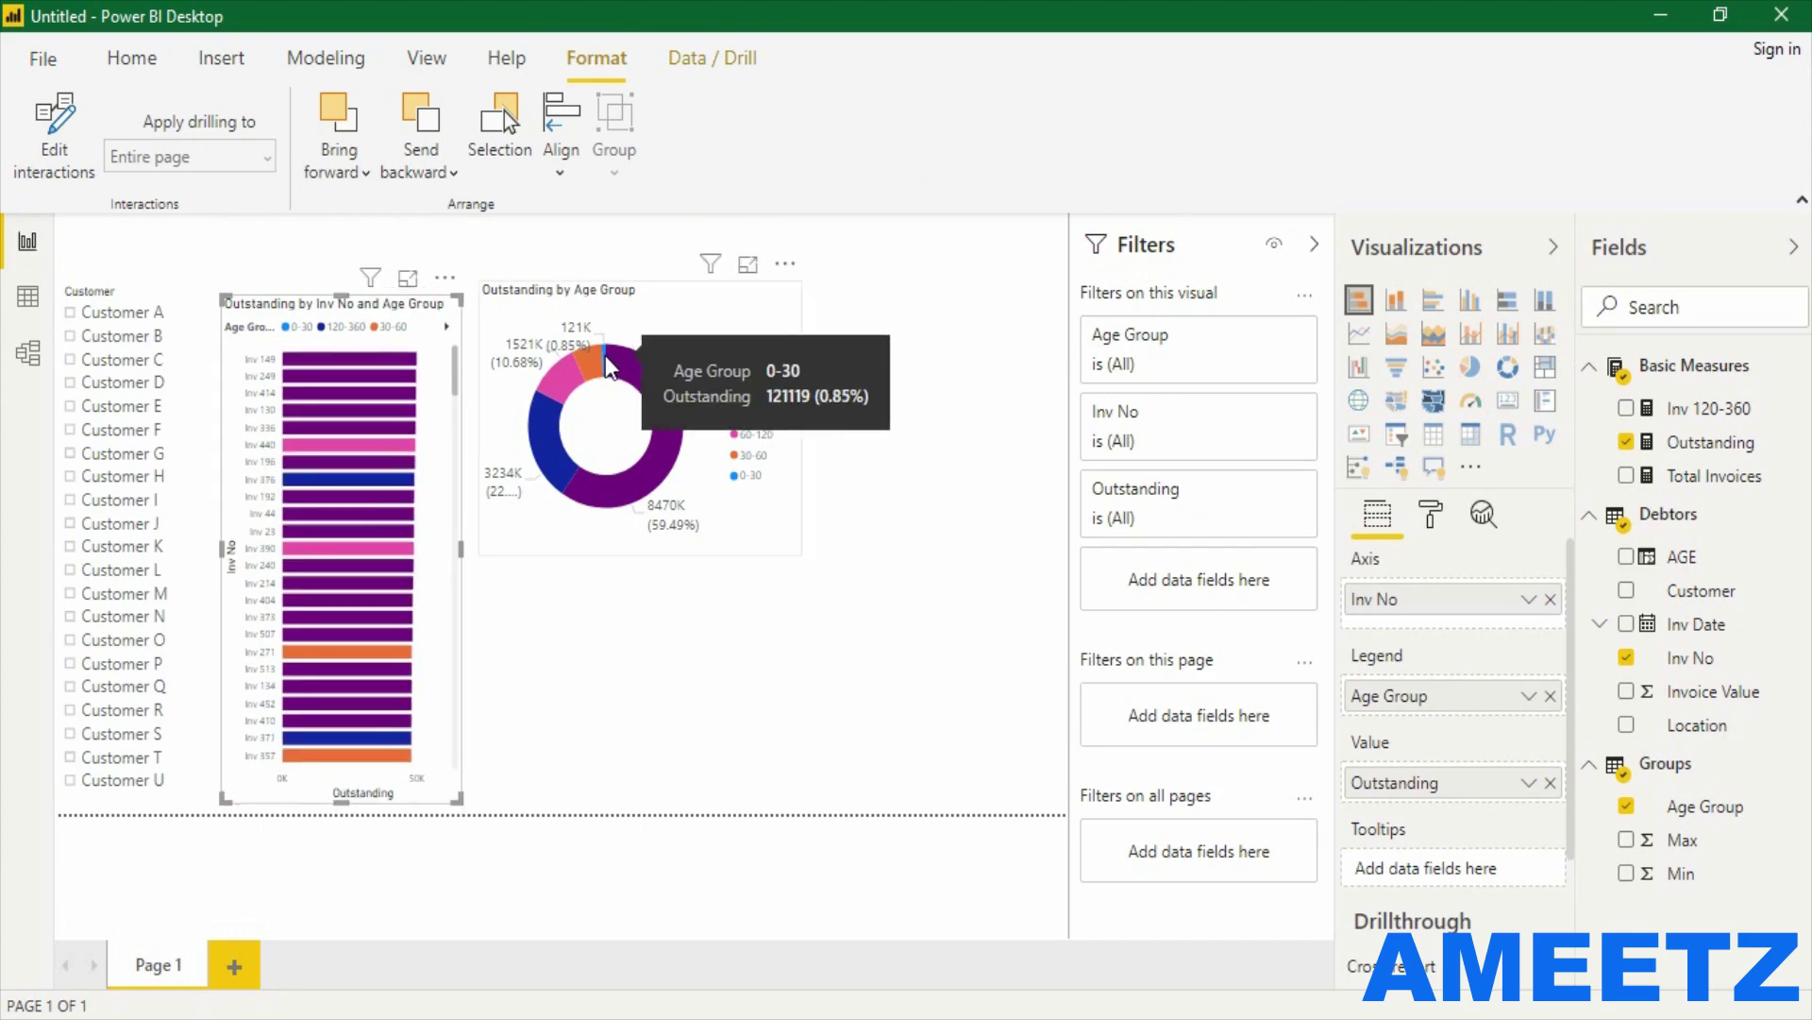
{"action": "left_click", "coordinate": [605, 363]}
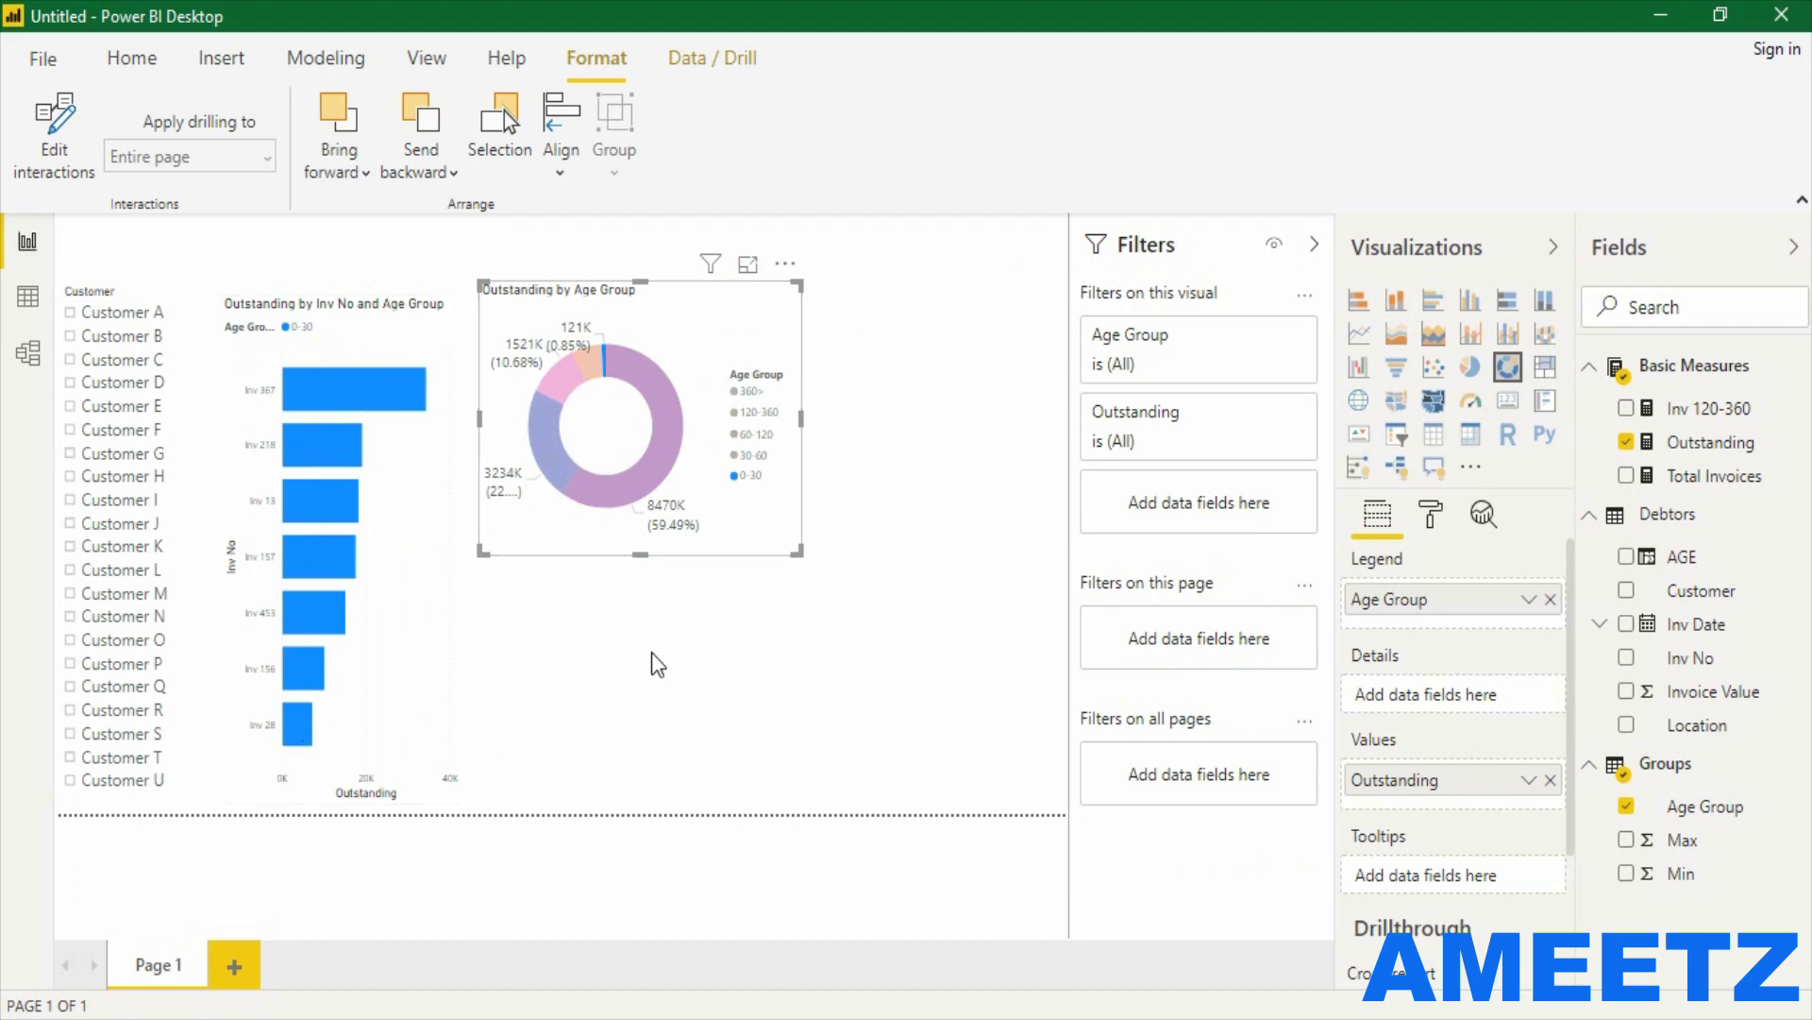
{"action": "left_click", "coordinate": [608, 366]}
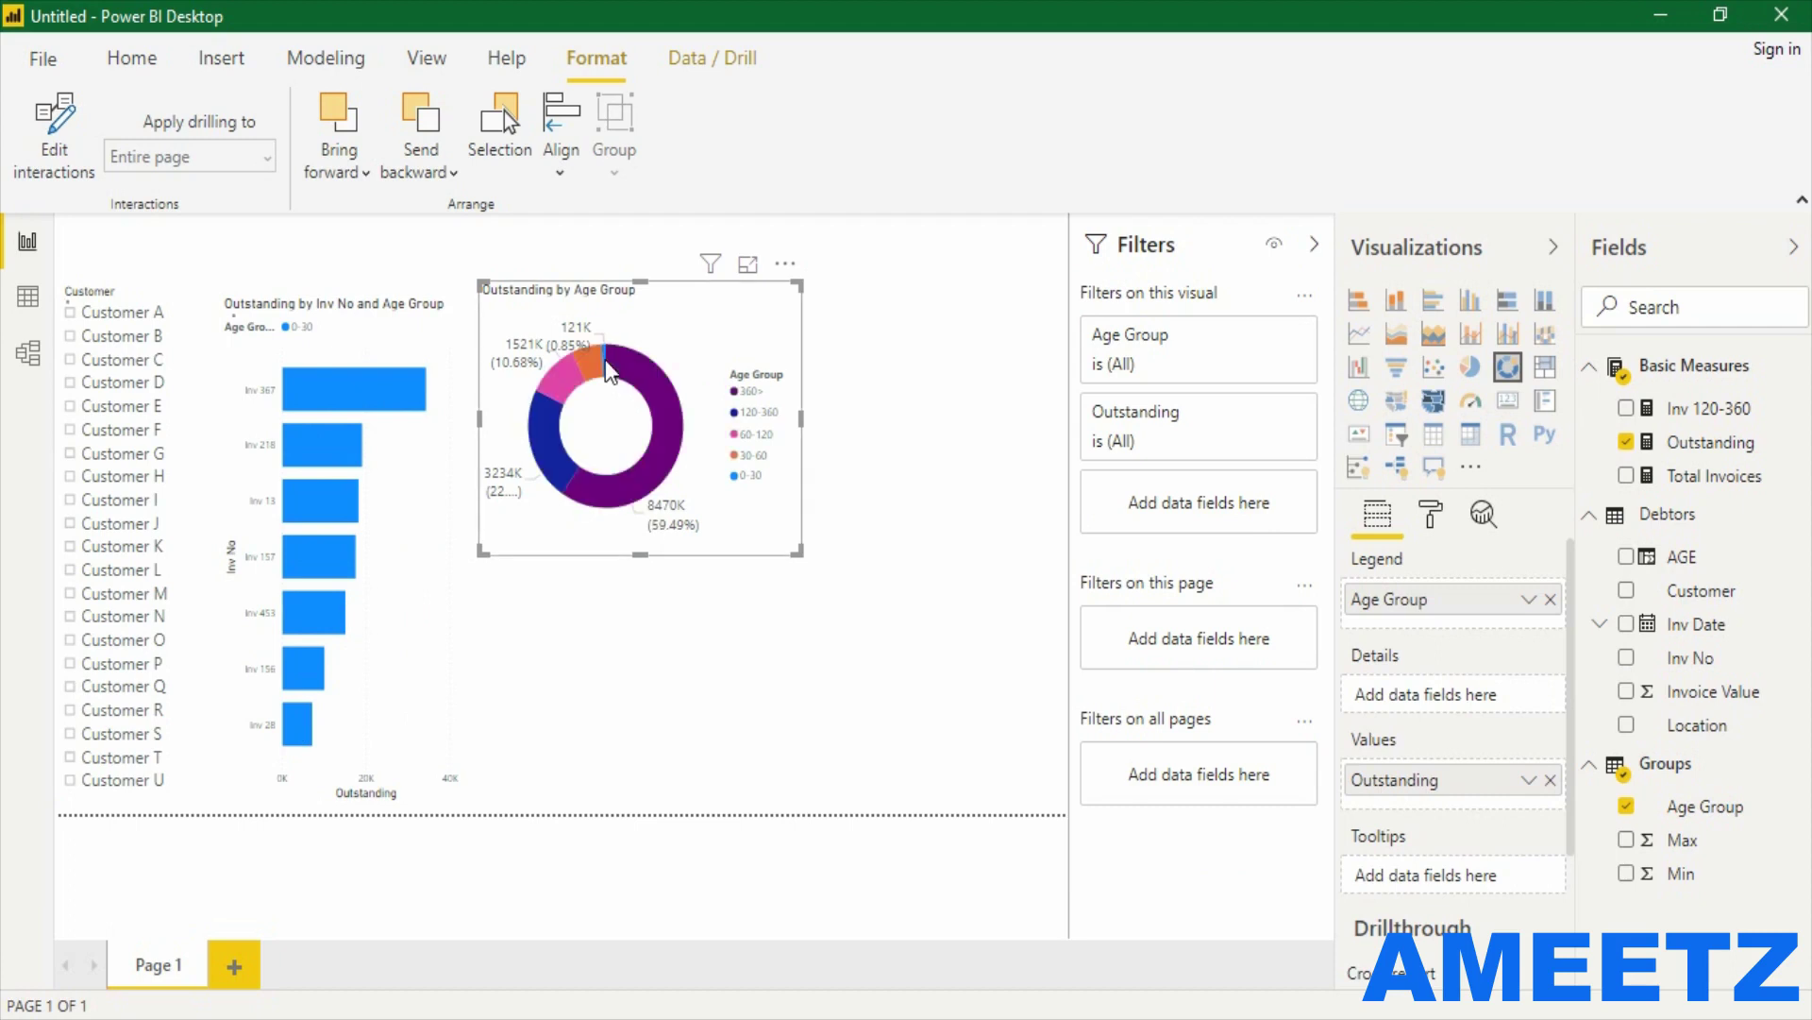
{"action": "left_click", "coordinate": [633, 627]}
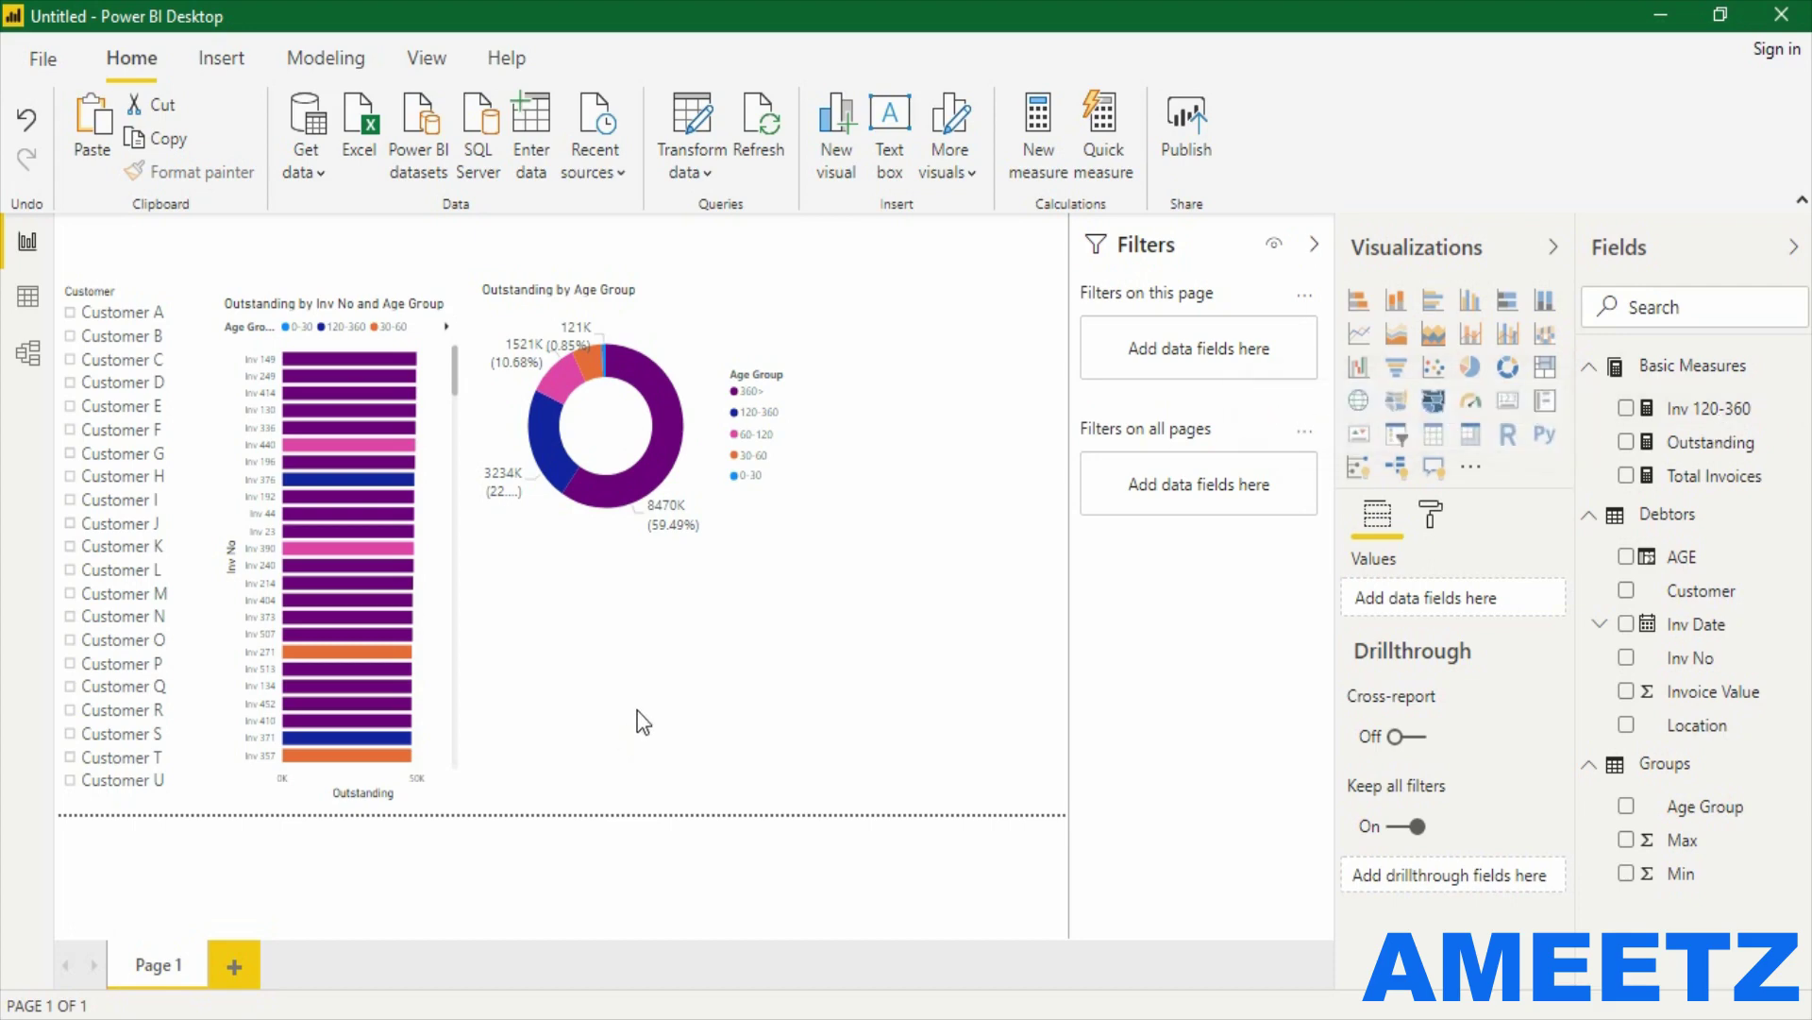
Add a small card showing Total Invoices (523) below the donut.
{"action": "left_click", "coordinate": [1511, 408]}
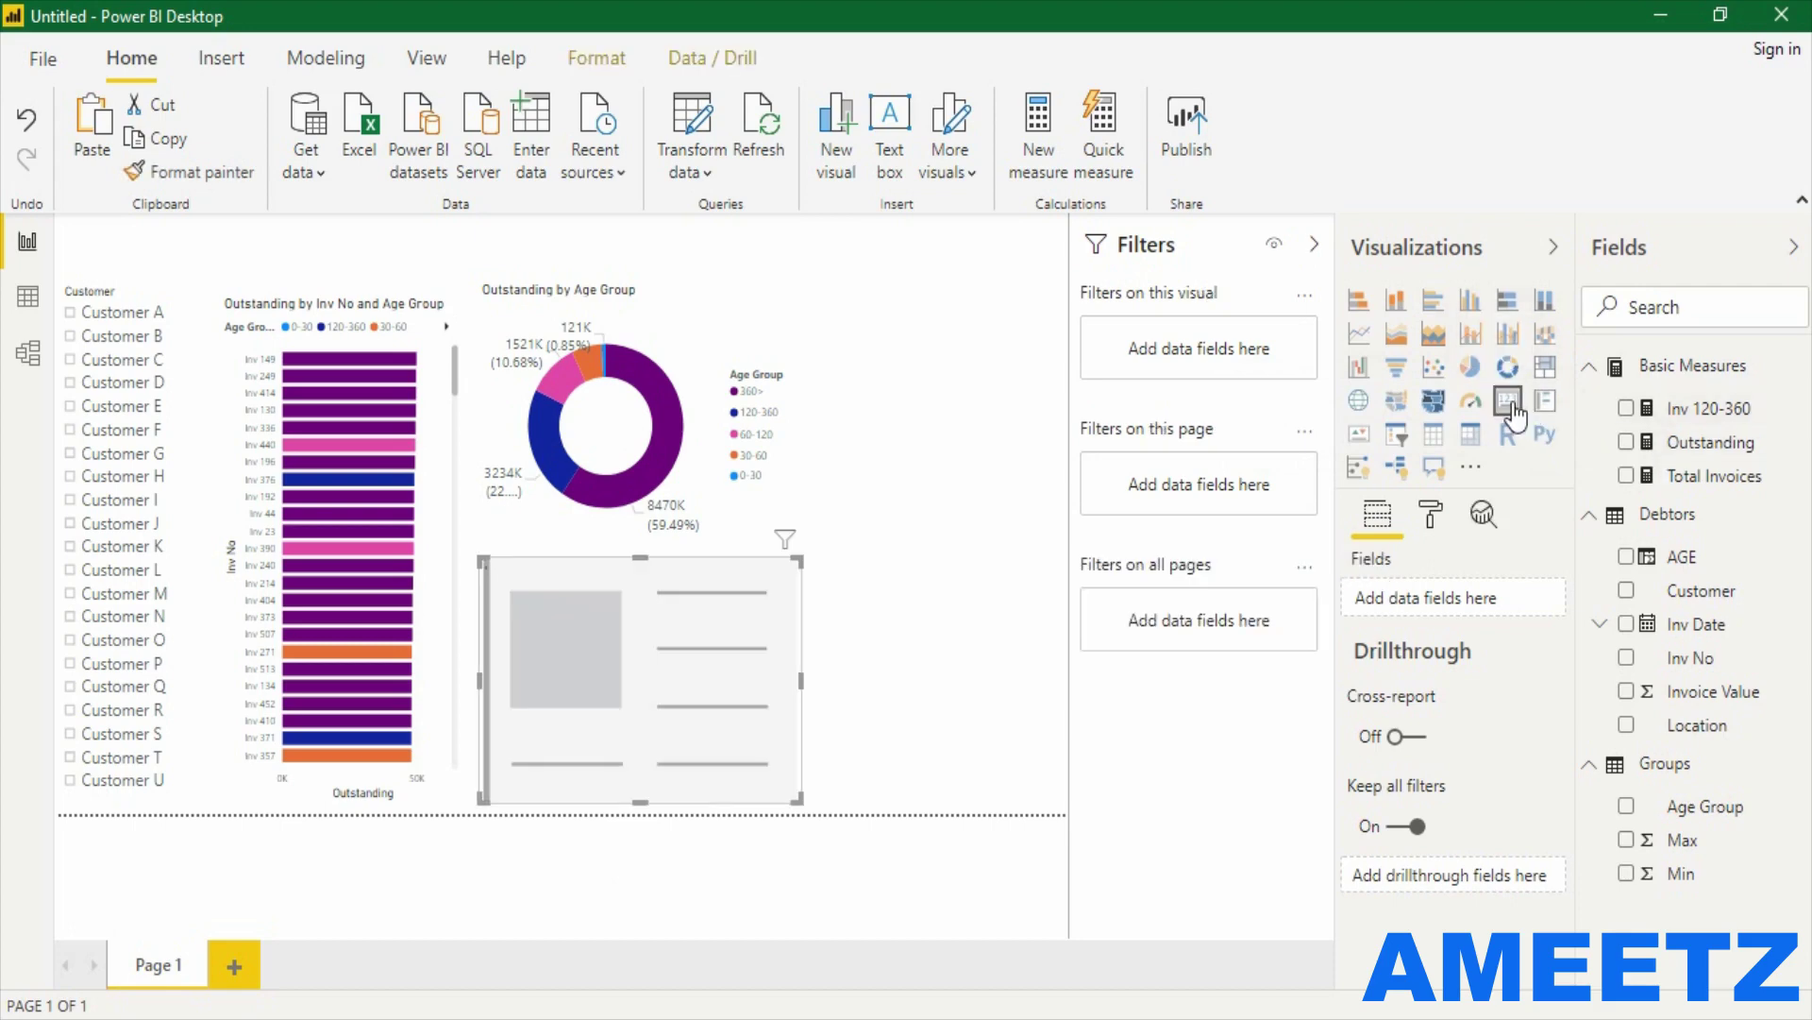
{"action": "left_click_drag", "start_coordinate": [795, 801], "coordinate": [753, 708]}
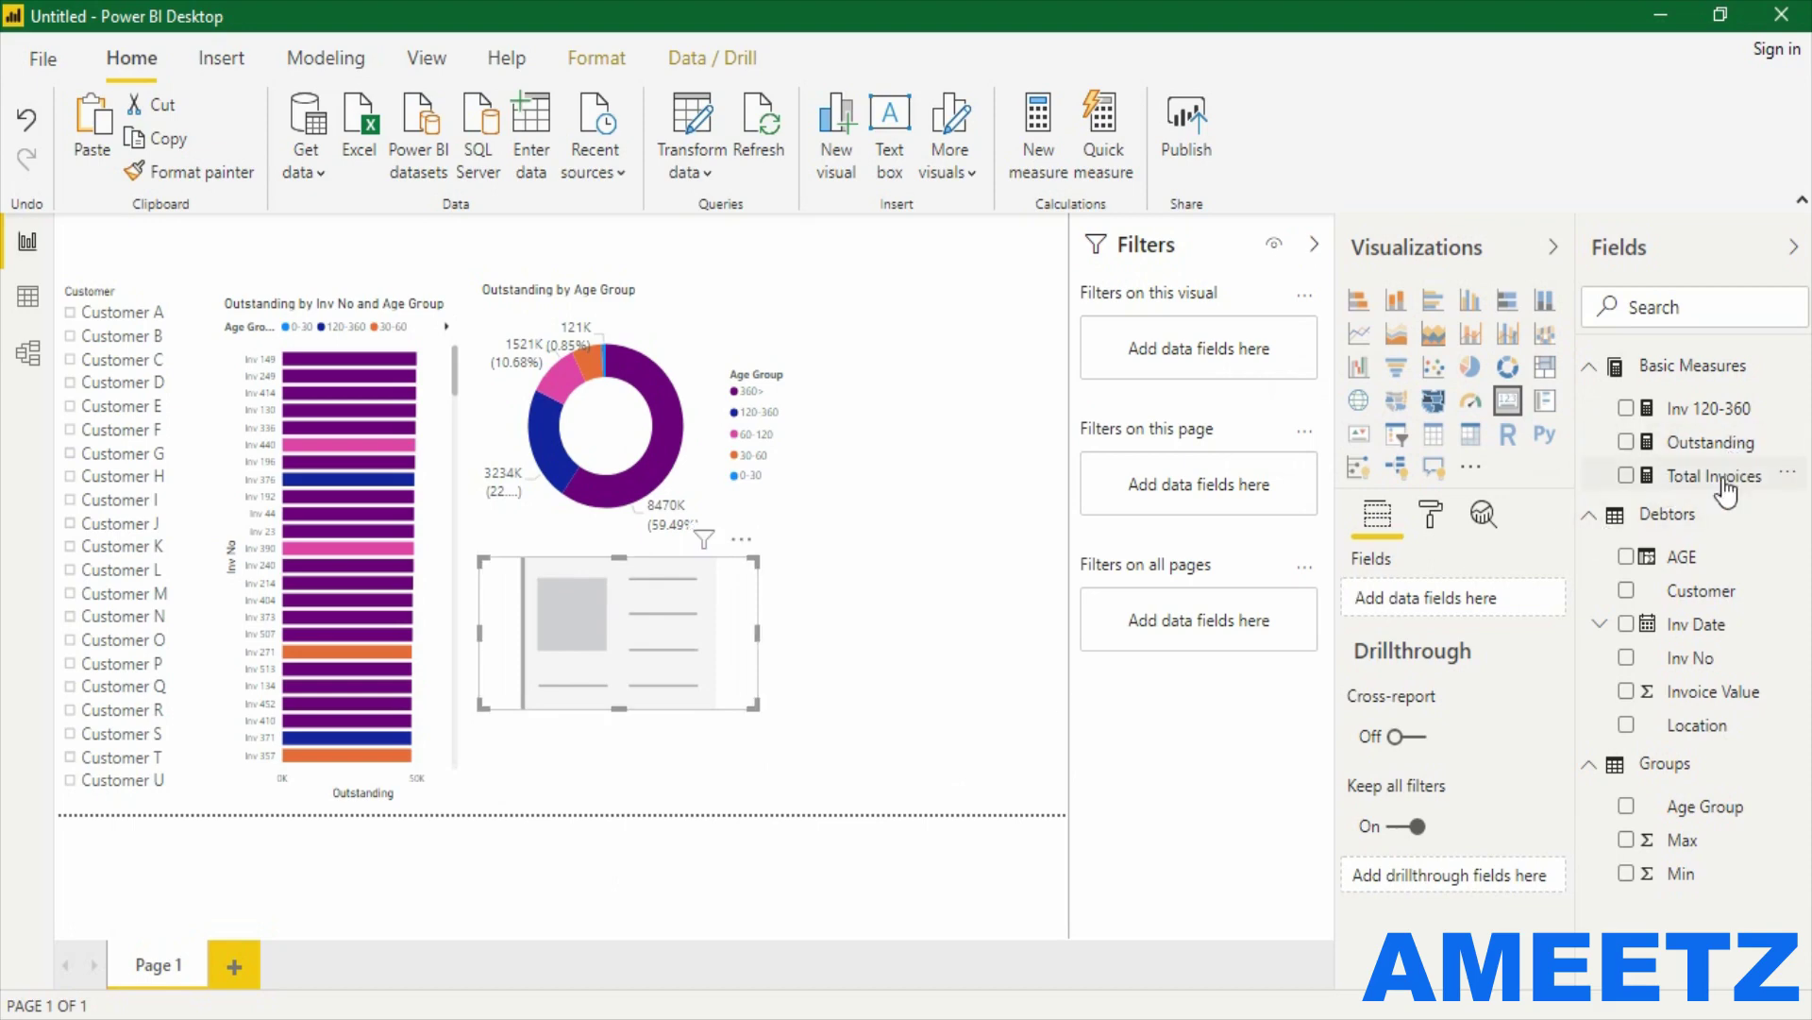
{"action": "left_click_drag", "start_coordinate": [1727, 477], "coordinate": [717, 661]}
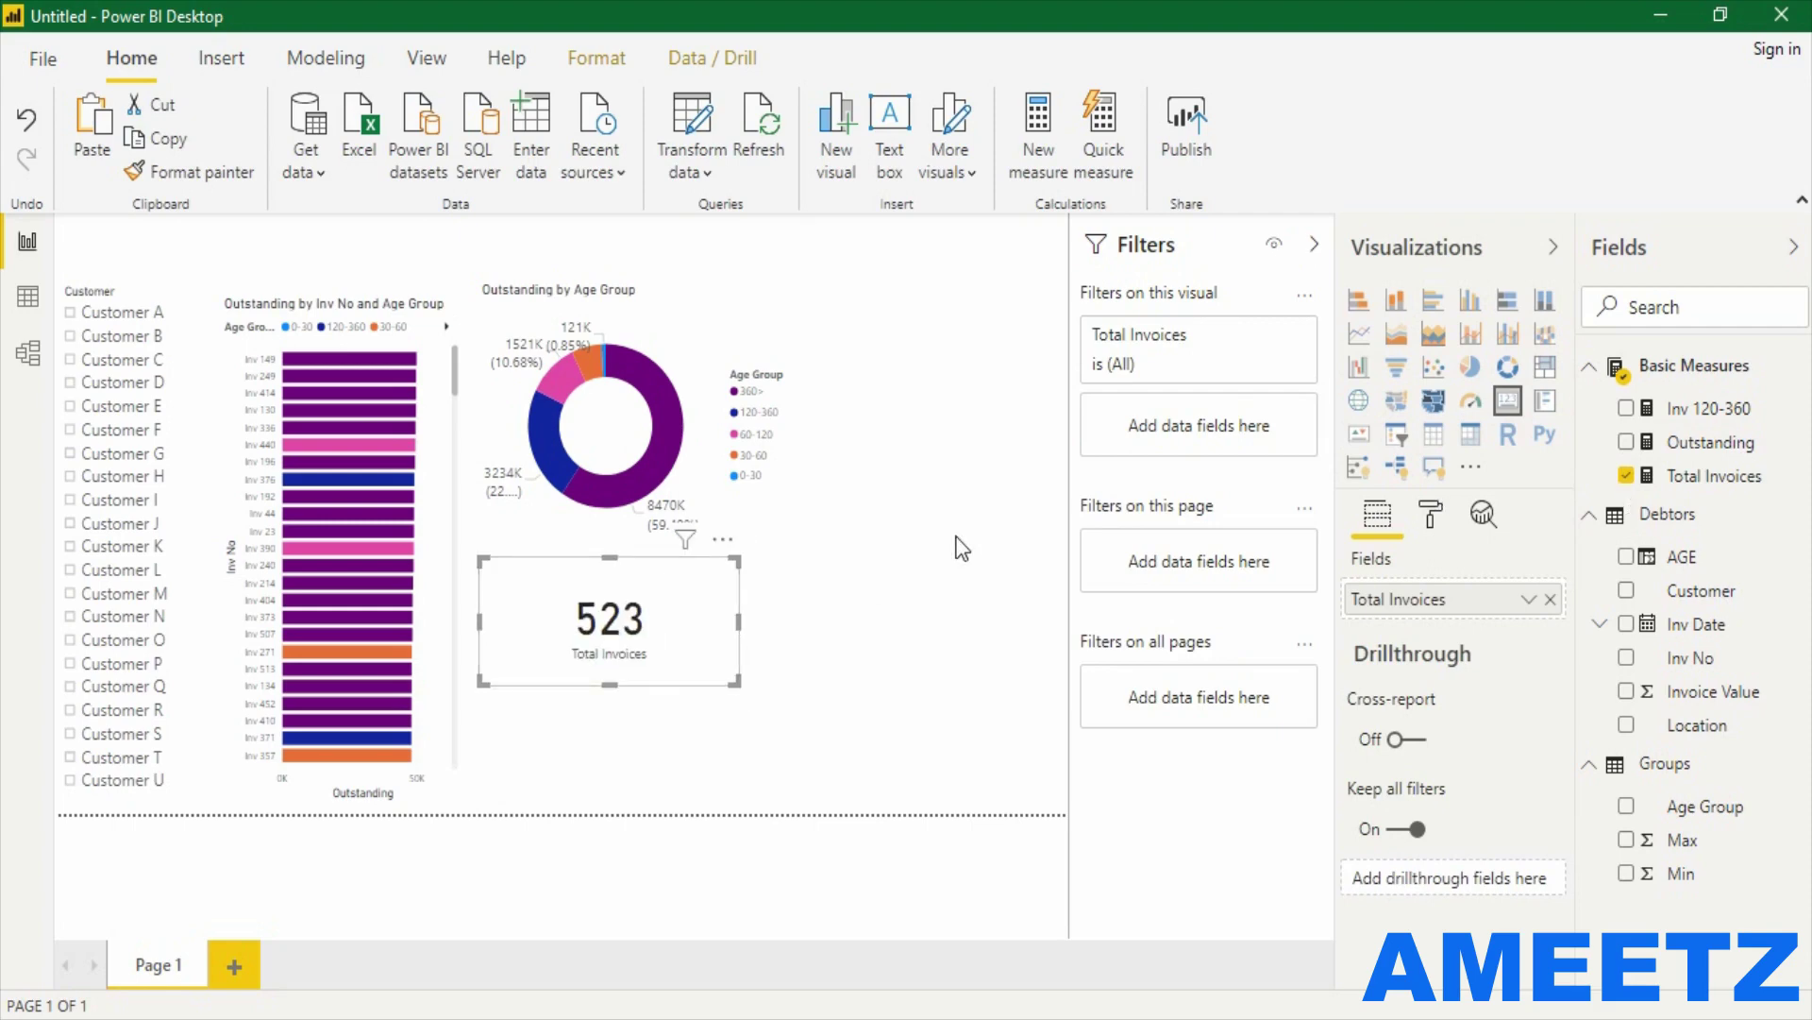
{"action": "left_click", "coordinate": [864, 585]}
Add a second card showing Inv 120-360 (123) beside the Total Invoices card.
{"action": "left_click", "coordinate": [1508, 400]}
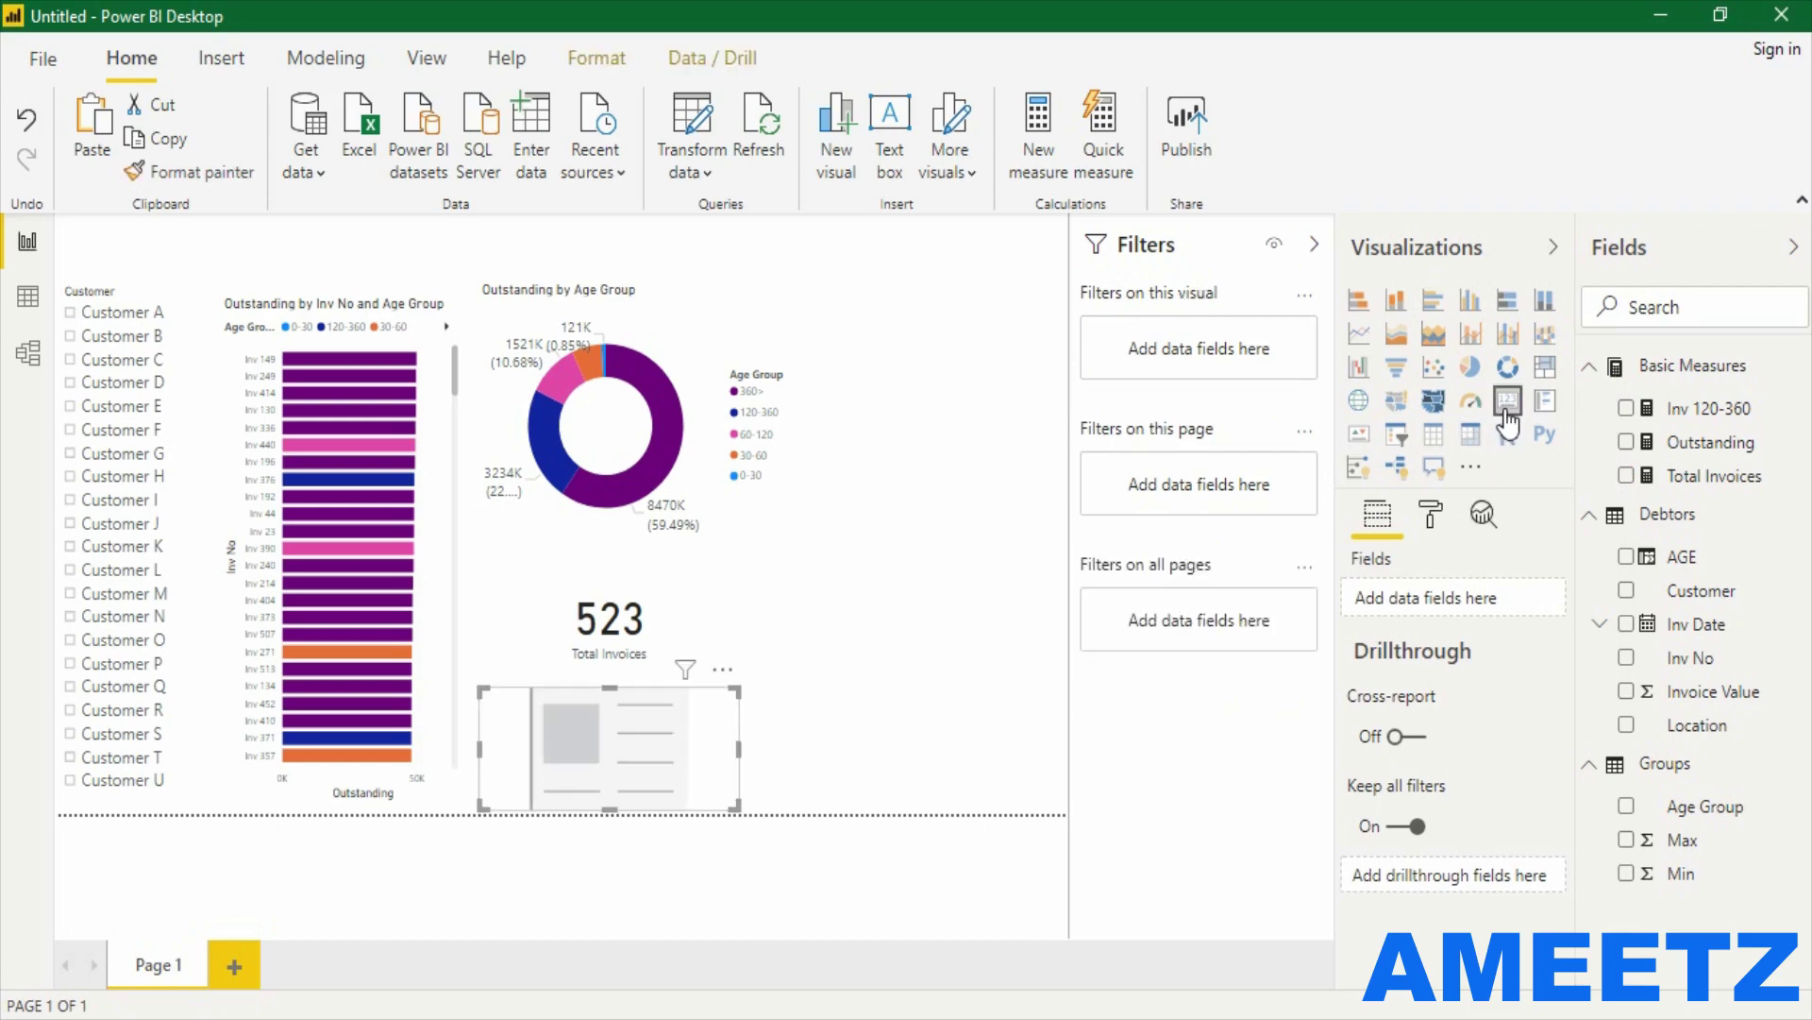
{"action": "left_click_drag", "start_coordinate": [1713, 409], "coordinate": [665, 767]}
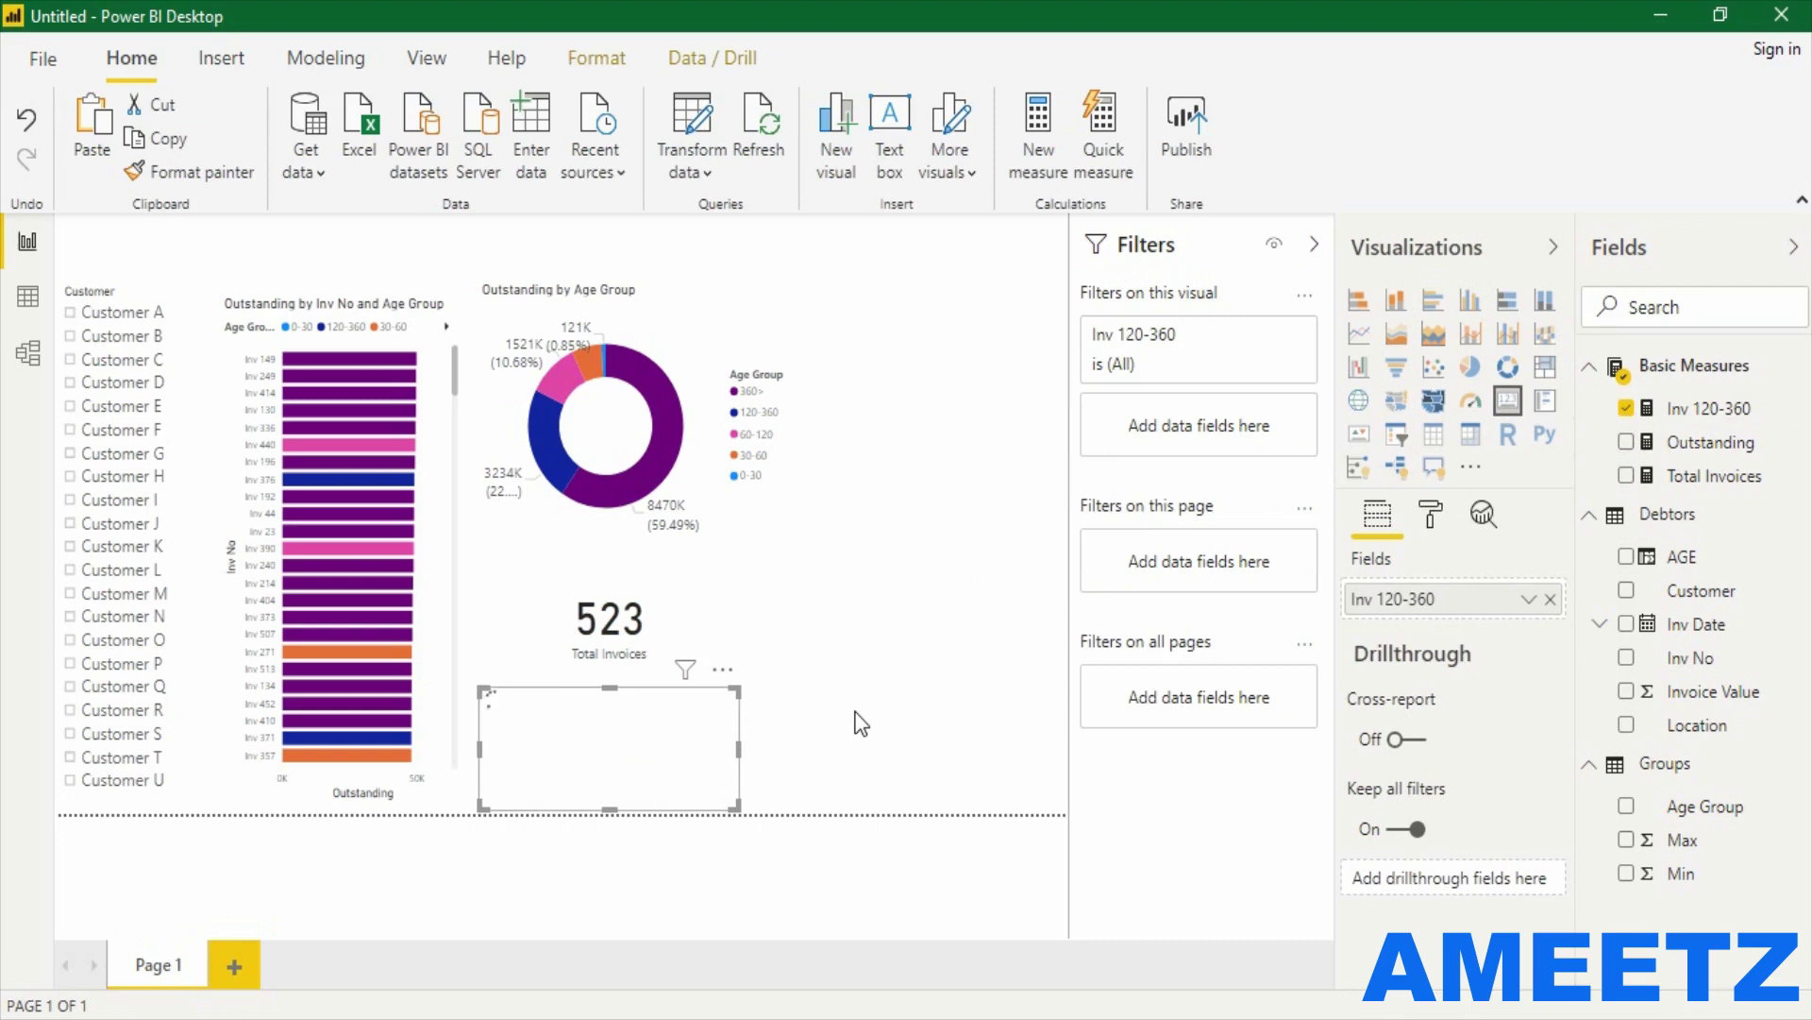
{"action": "left_click_drag", "start_coordinate": [676, 713], "coordinate": [660, 706]}
{"action": "key", "text": "ctrl+z"}
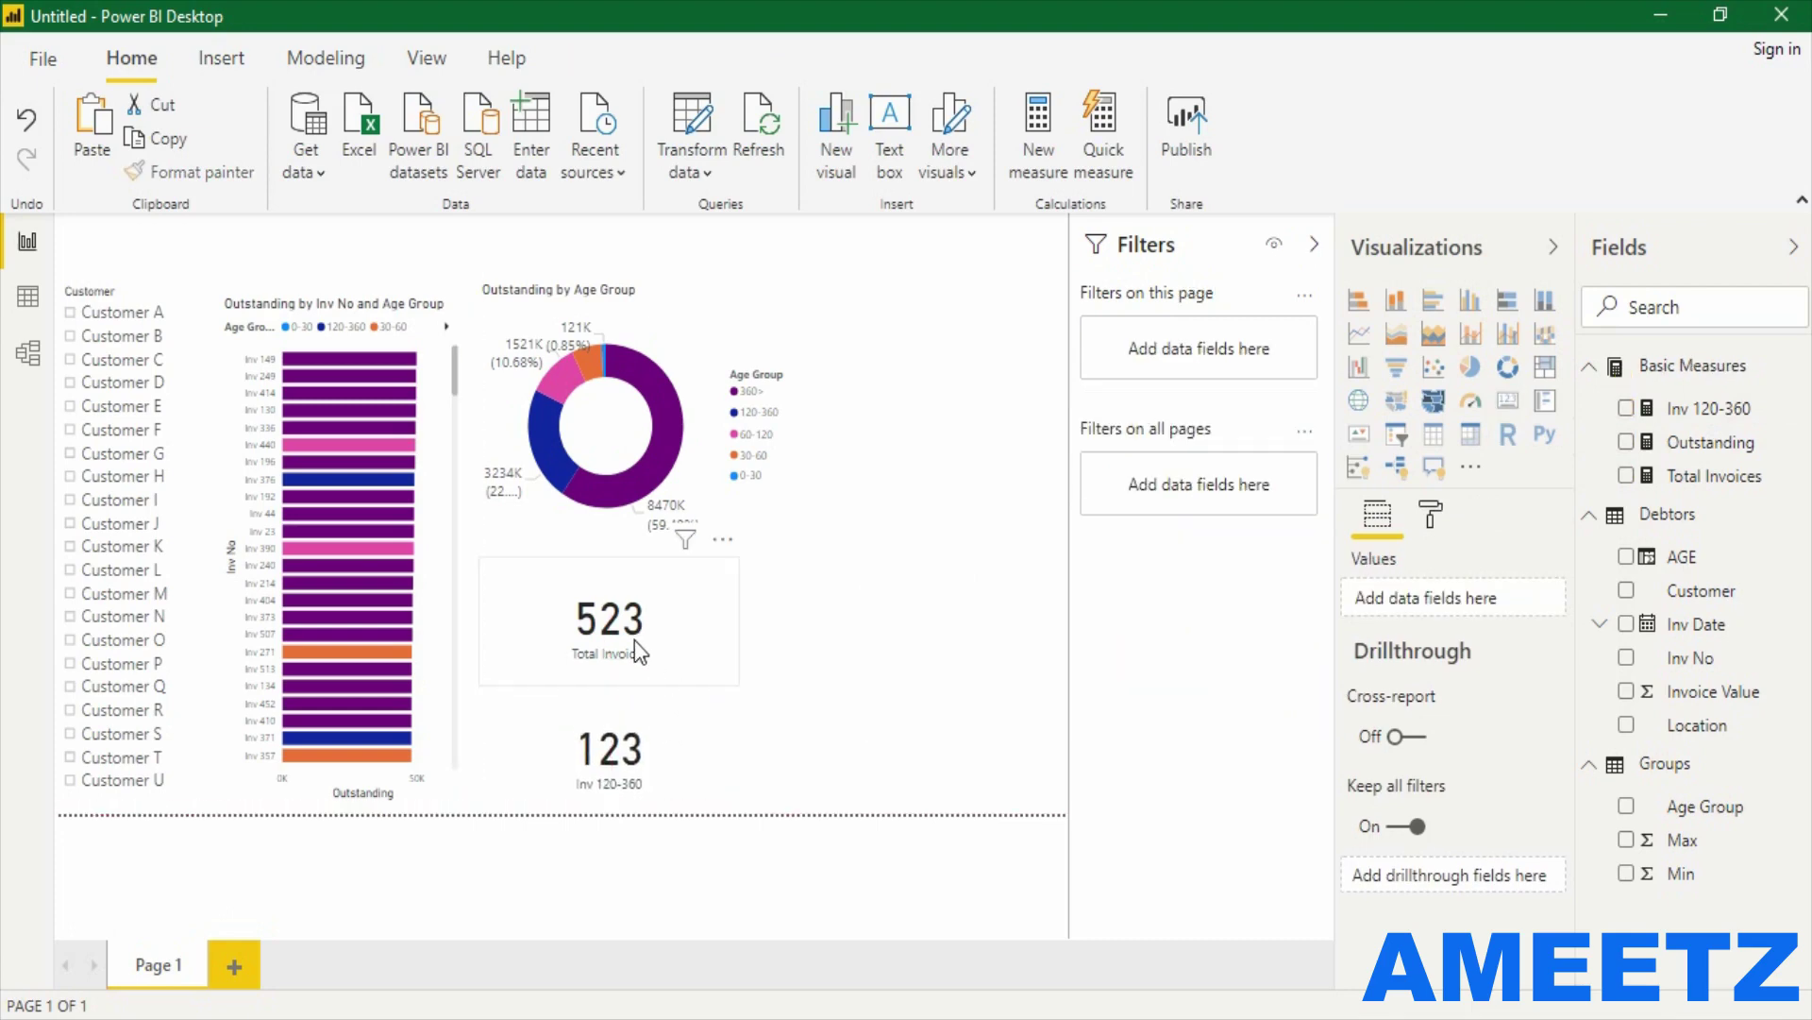
{"action": "left_click", "coordinate": [629, 638]}
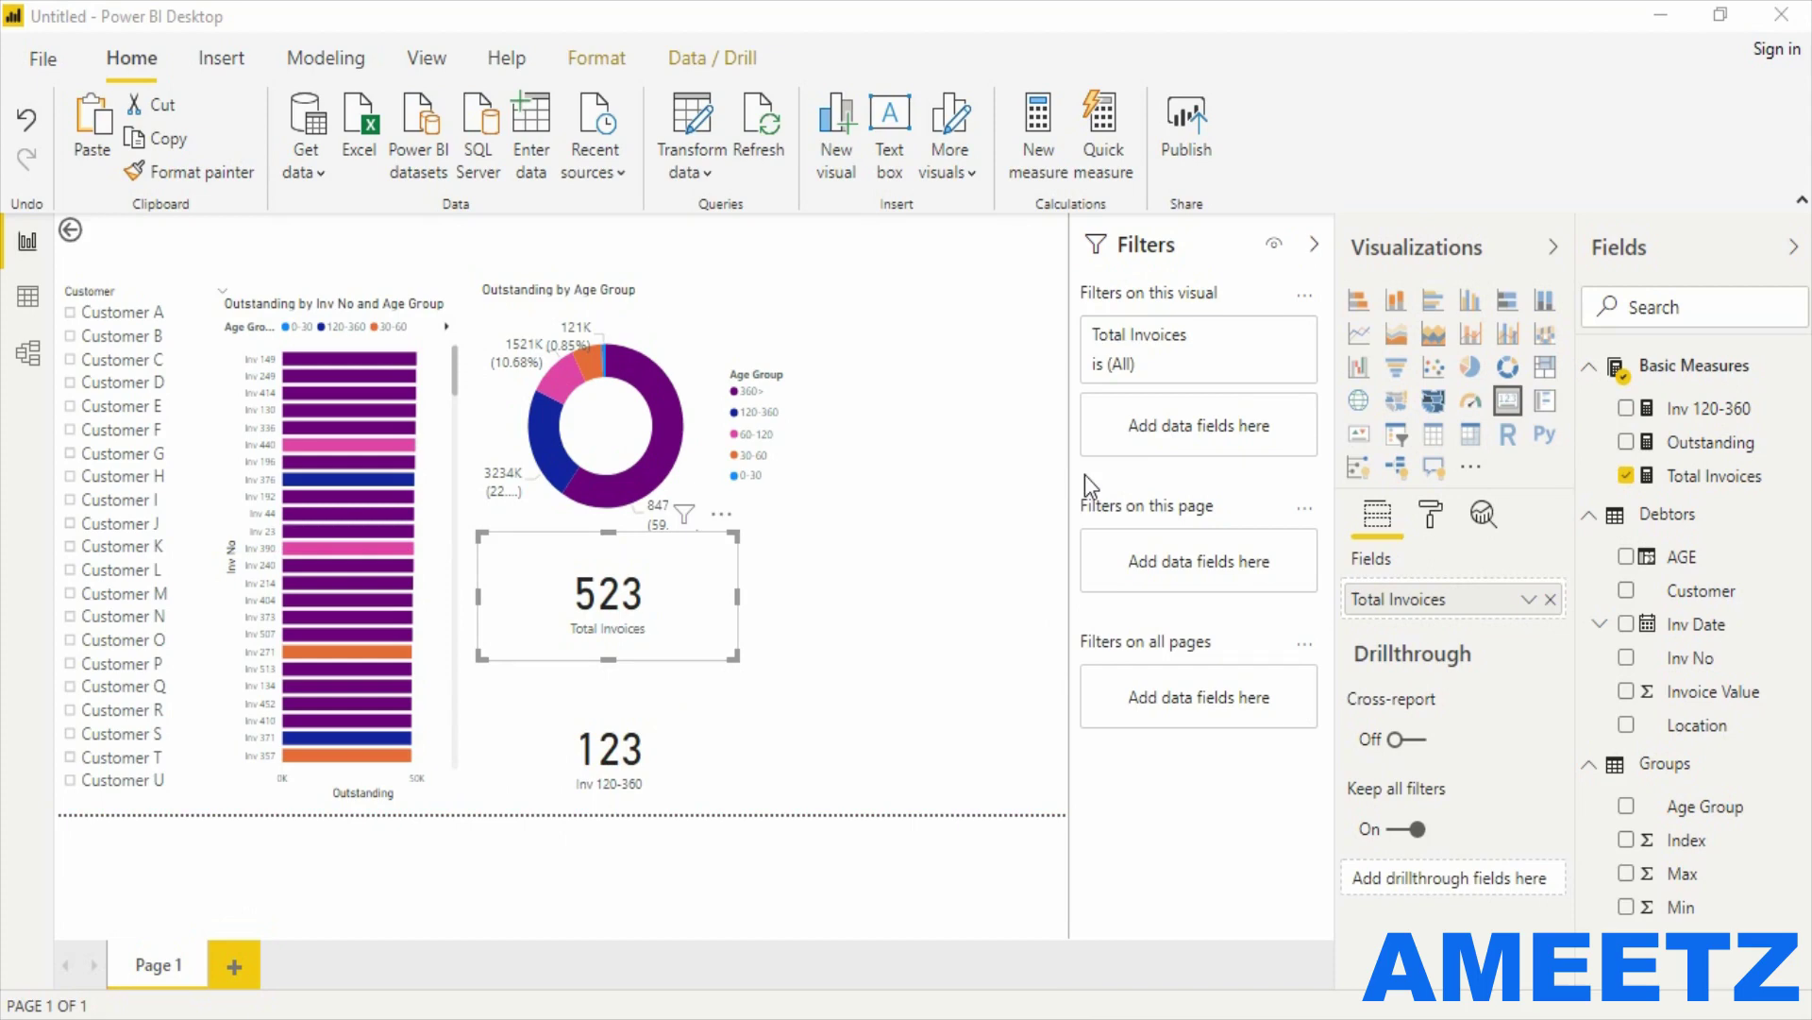
{"action": "left_click", "coordinate": [1020, 542]}
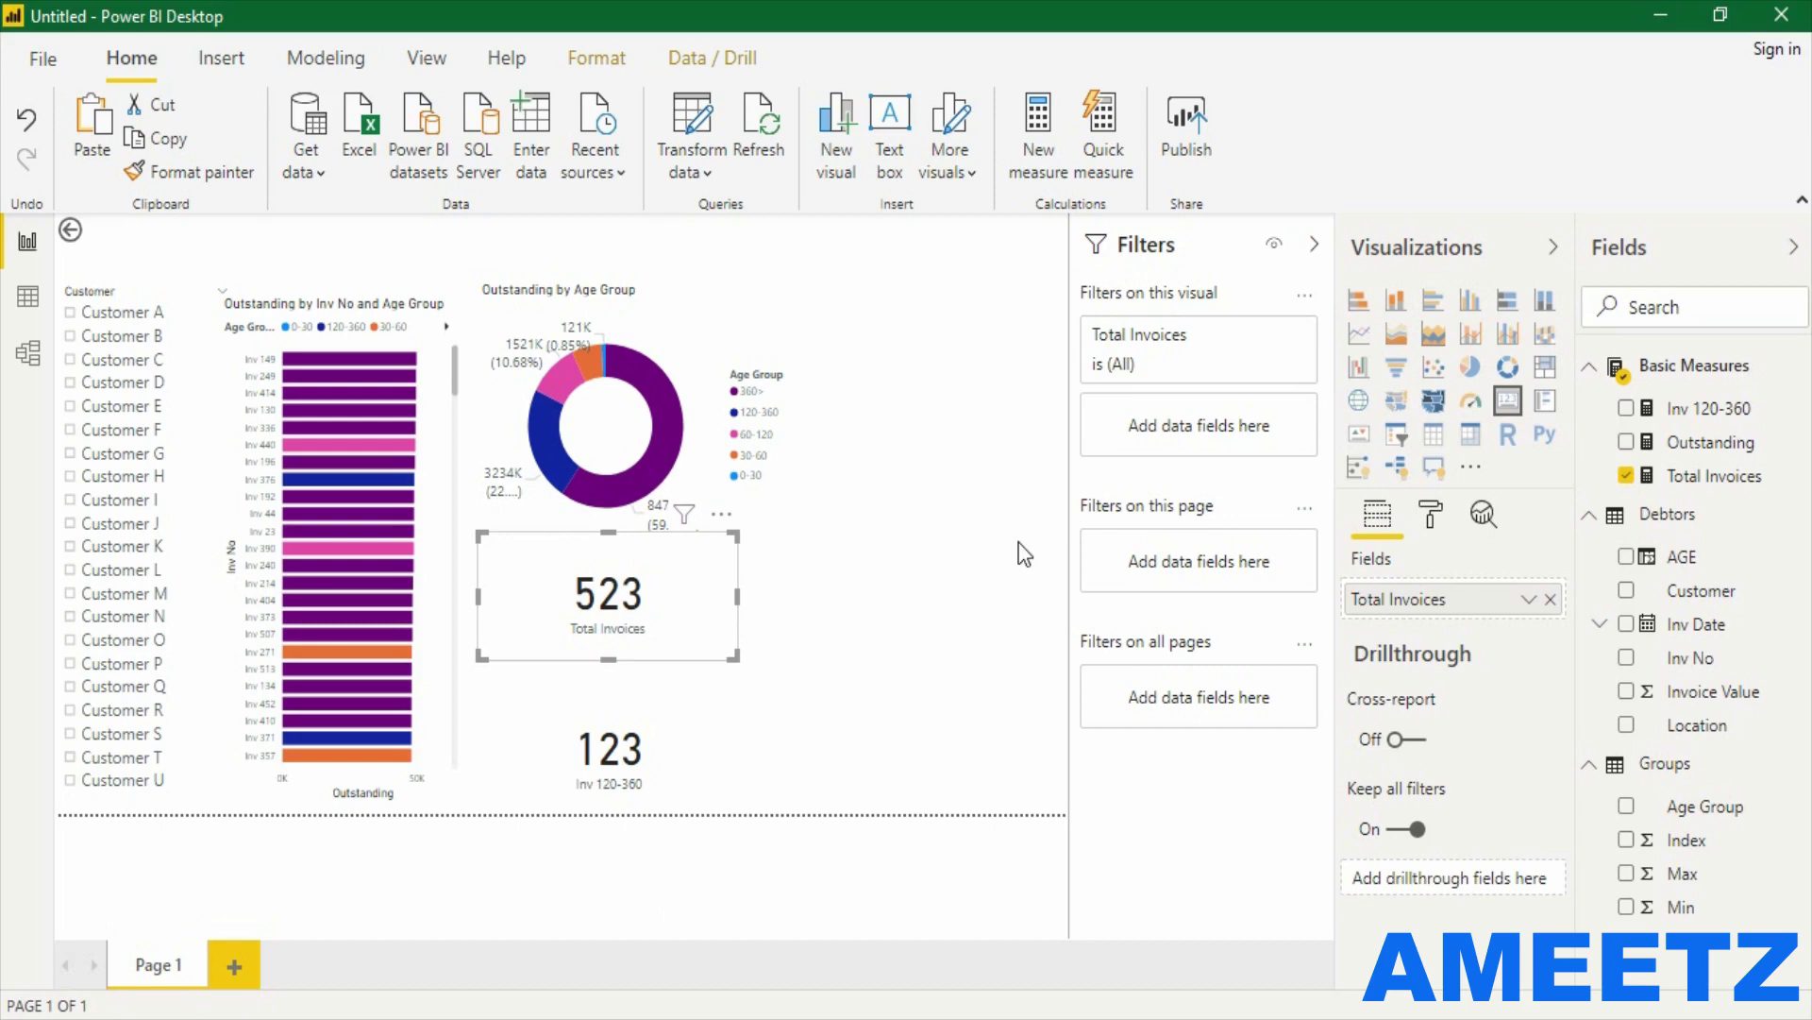
Add a table of Age Group with Outstanding values beside the cards.
{"action": "left_click", "coordinate": [1431, 436]}
{"action": "left_click_drag", "start_coordinate": [912, 706], "coordinate": [926, 650]}
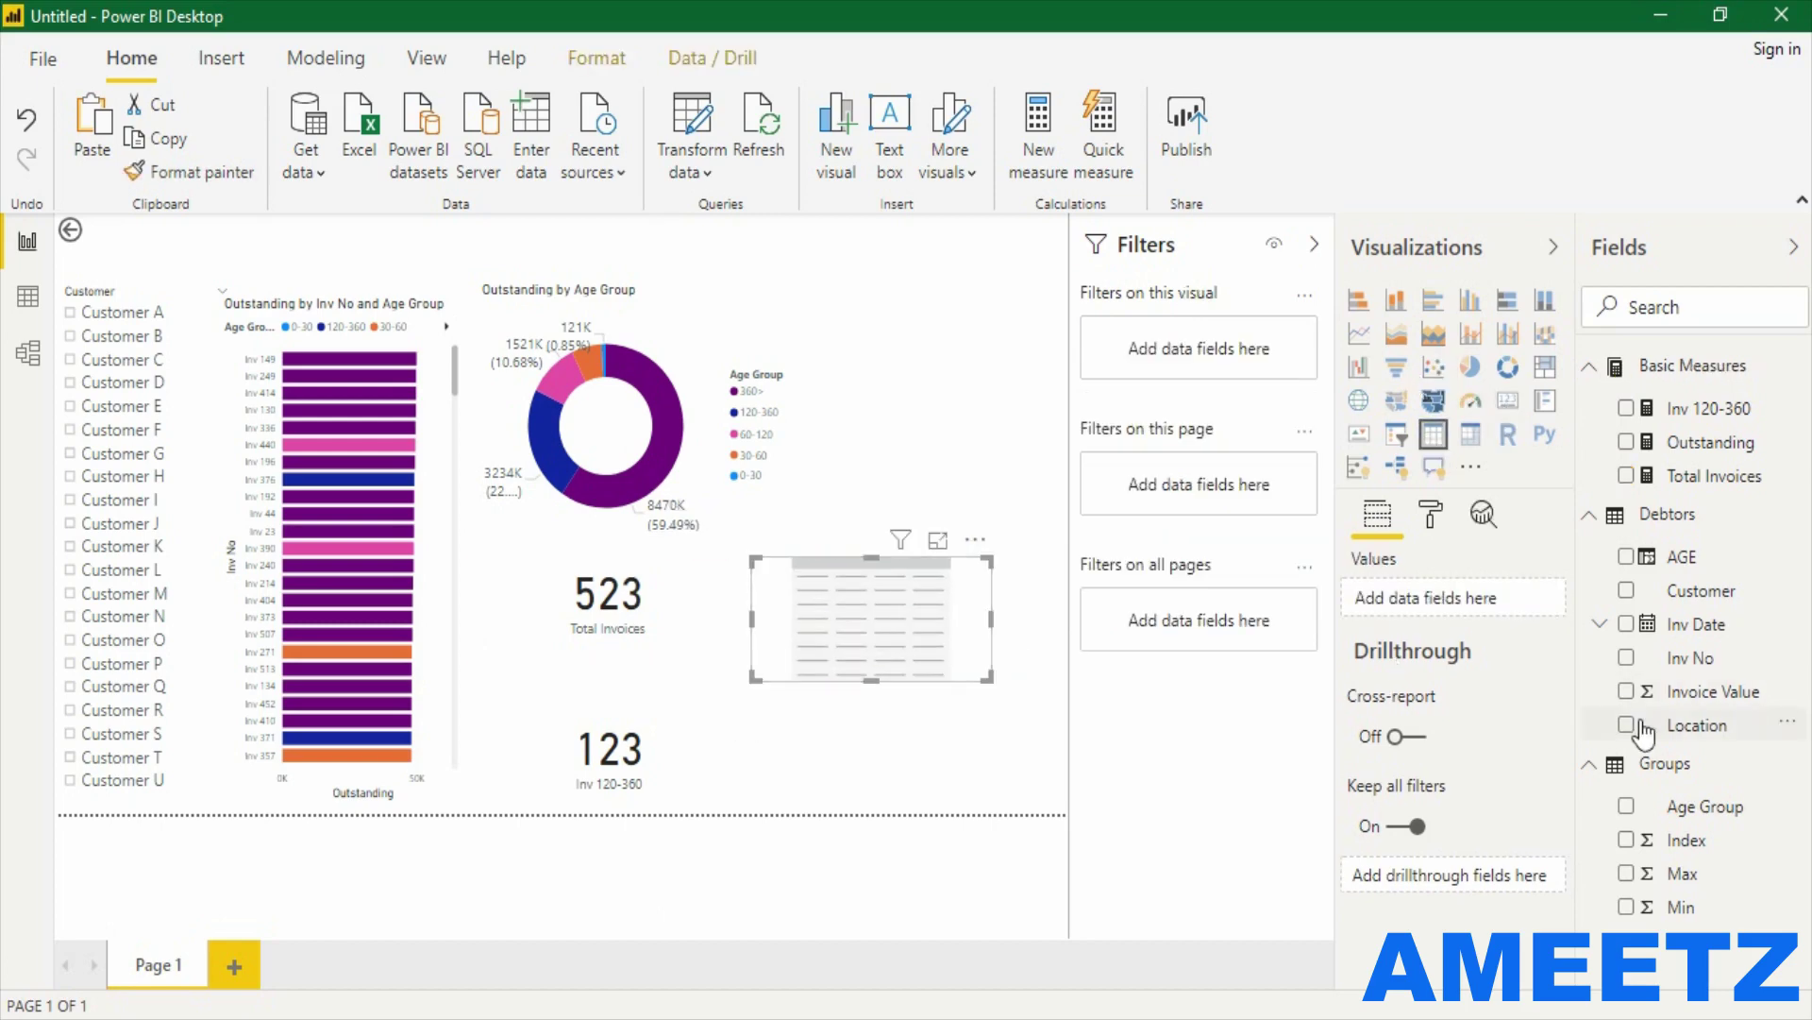
{"action": "left_click_drag", "start_coordinate": [1719, 805], "coordinate": [920, 604]}
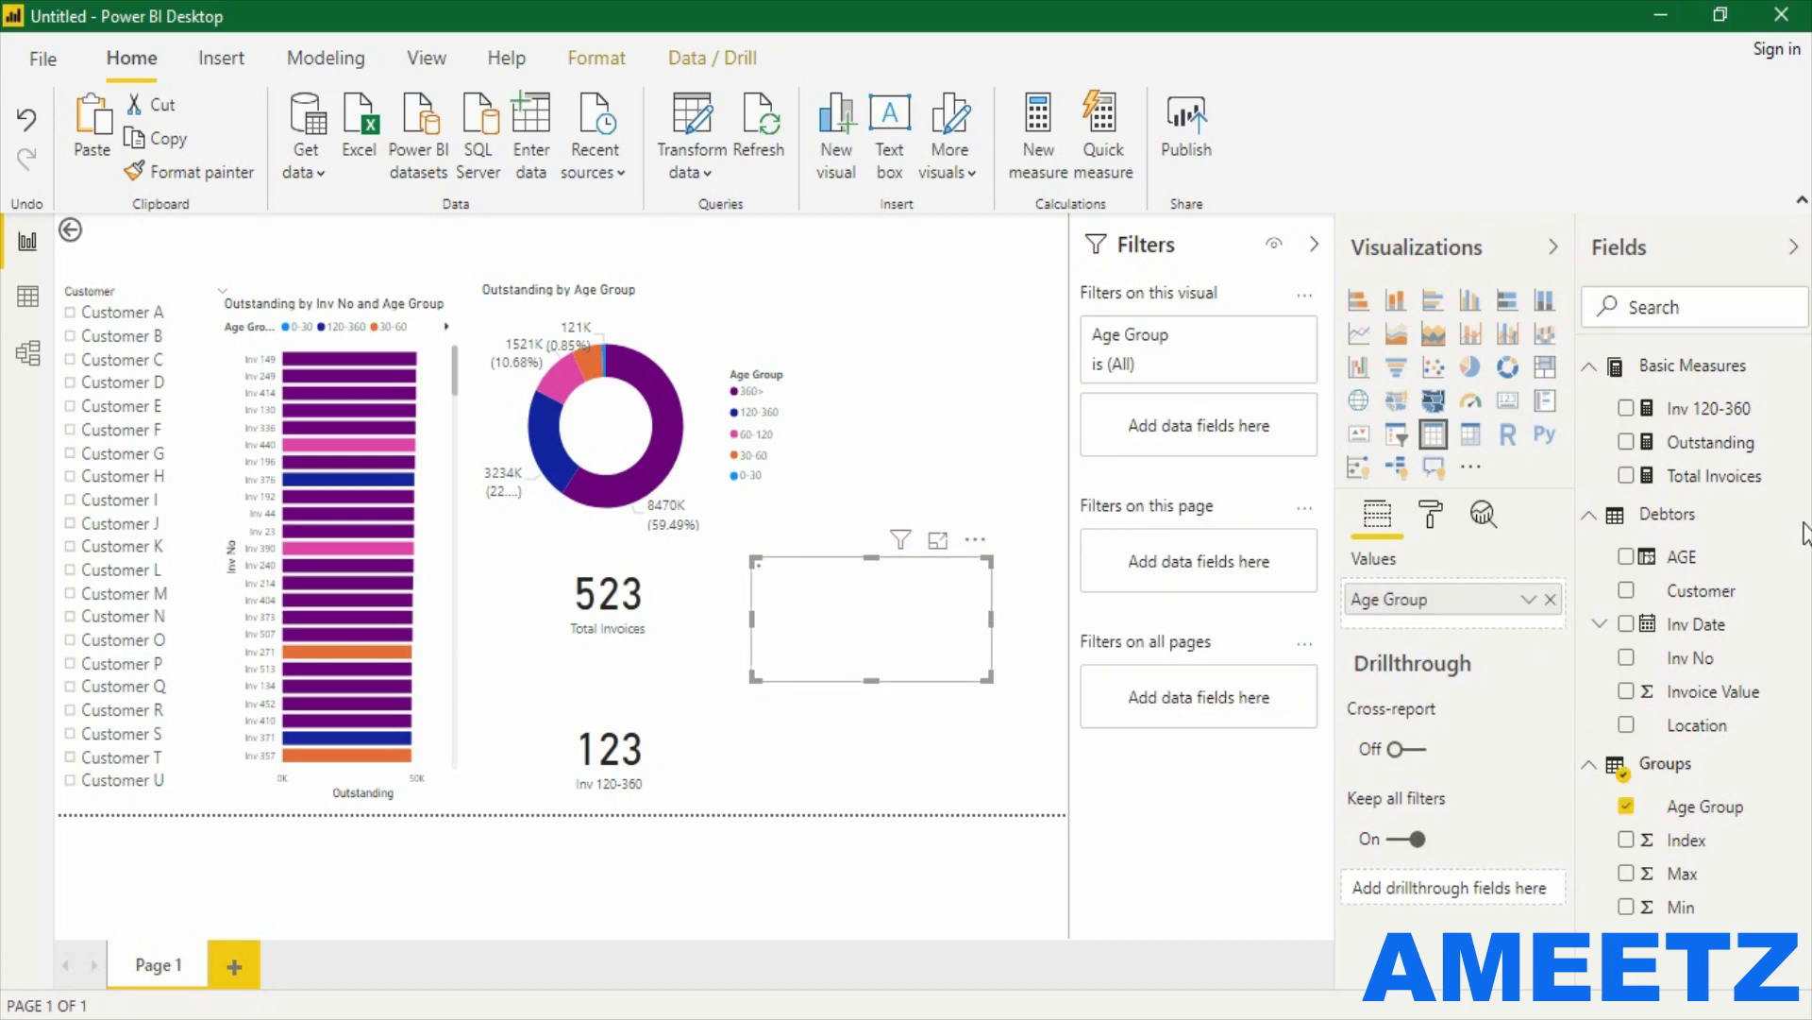
{"action": "left_click_drag", "start_coordinate": [1290, 546], "coordinate": [926, 625]}
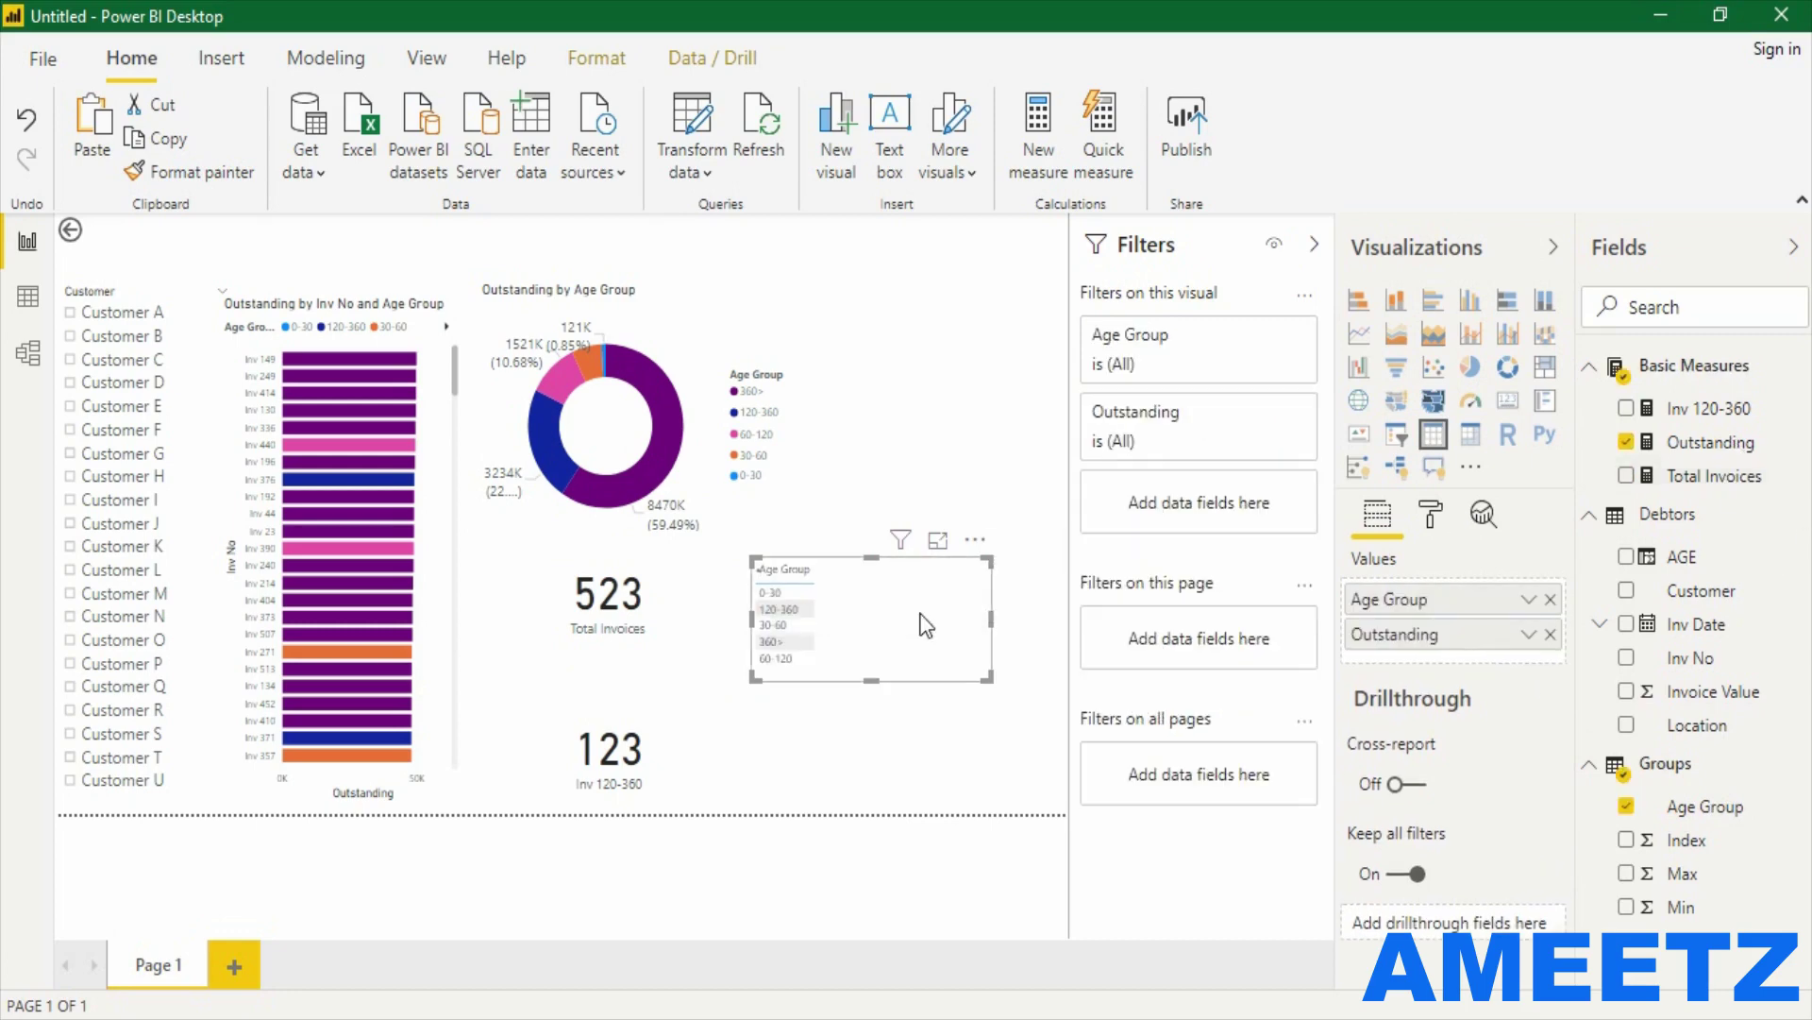
Set the table's text size to 15 pt and enlarge it to show all five age groups.
{"action": "left_click", "coordinate": [1432, 515]}
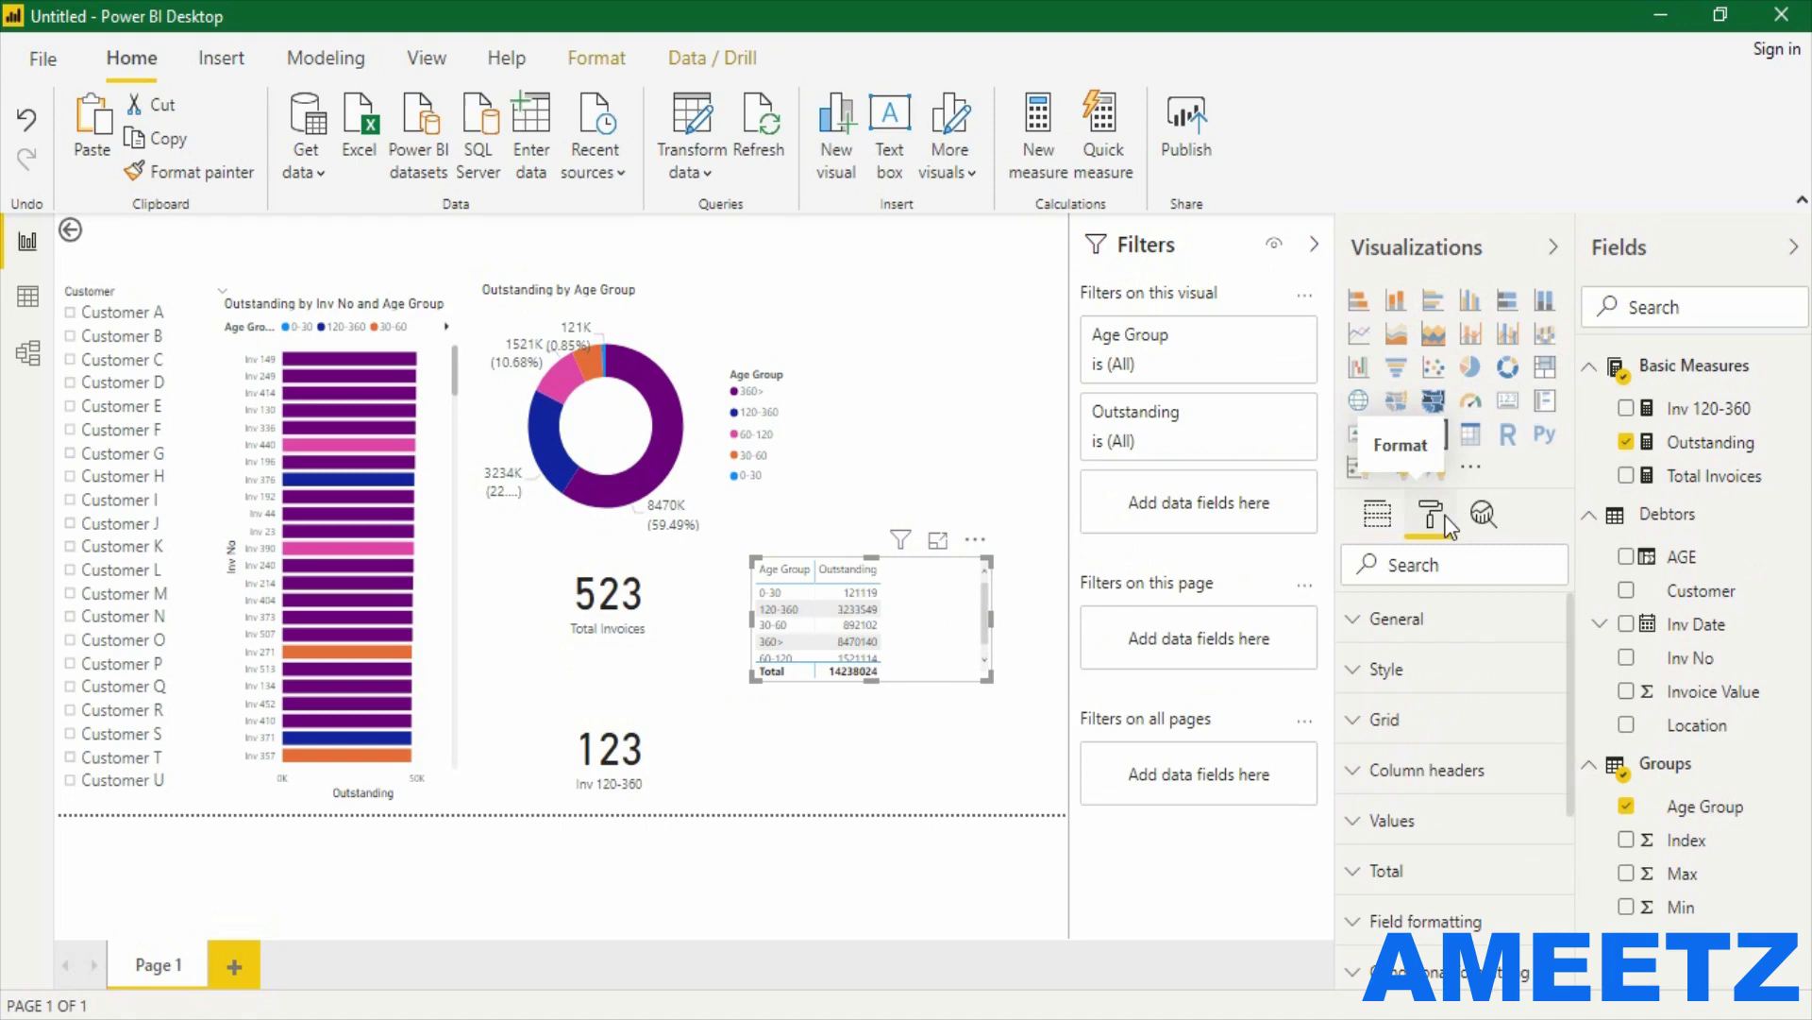
{"action": "left_click", "coordinate": [1394, 725]}
{"action": "scroll", "coordinate": [1453, 736], "scroll_direction": "down", "scroll_amount": 3}
{"action": "scroll", "coordinate": [1473, 784], "scroll_direction": "down", "scroll_amount": 5}
{"action": "left_click", "coordinate": [1434, 741]}
{"action": "left_click", "coordinate": [1433, 741]}
{"action": "left_click", "coordinate": [1433, 741]}
{"action": "left_click", "coordinate": [1434, 741]}
{"action": "left_click", "coordinate": [1434, 741]}
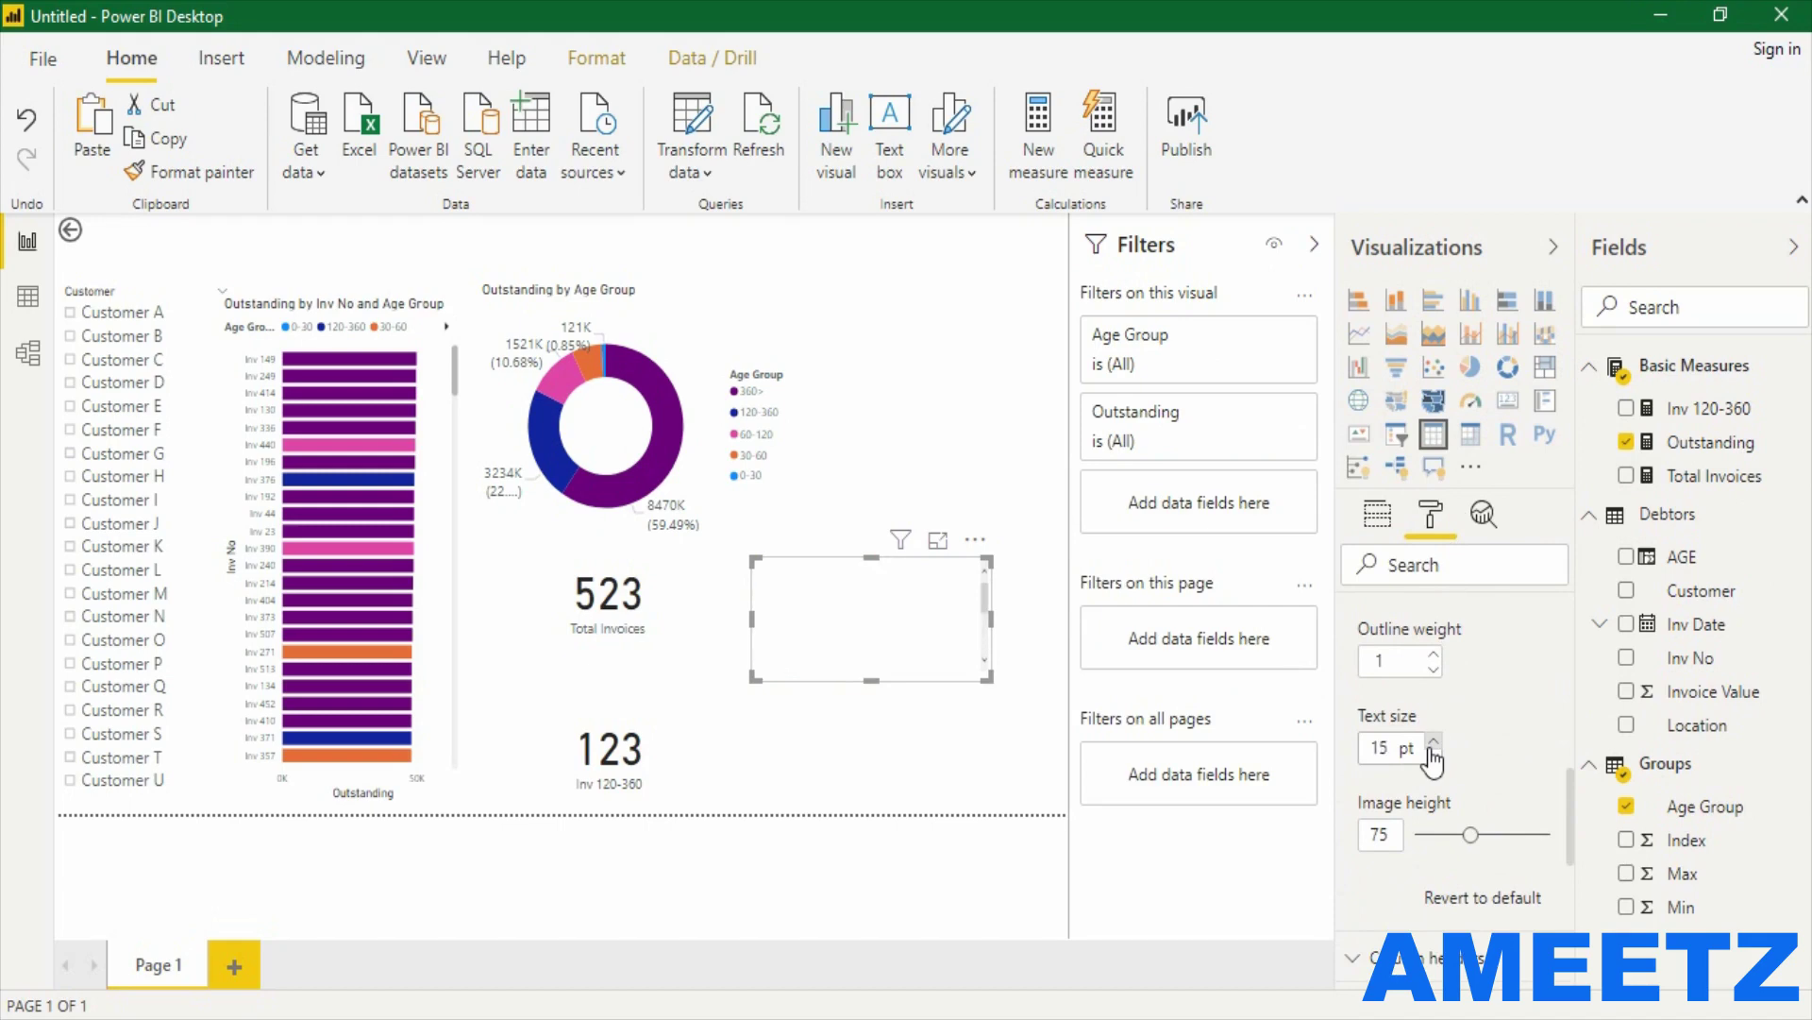
{"action": "left_click_drag", "start_coordinate": [986, 677], "coordinate": [956, 791]}
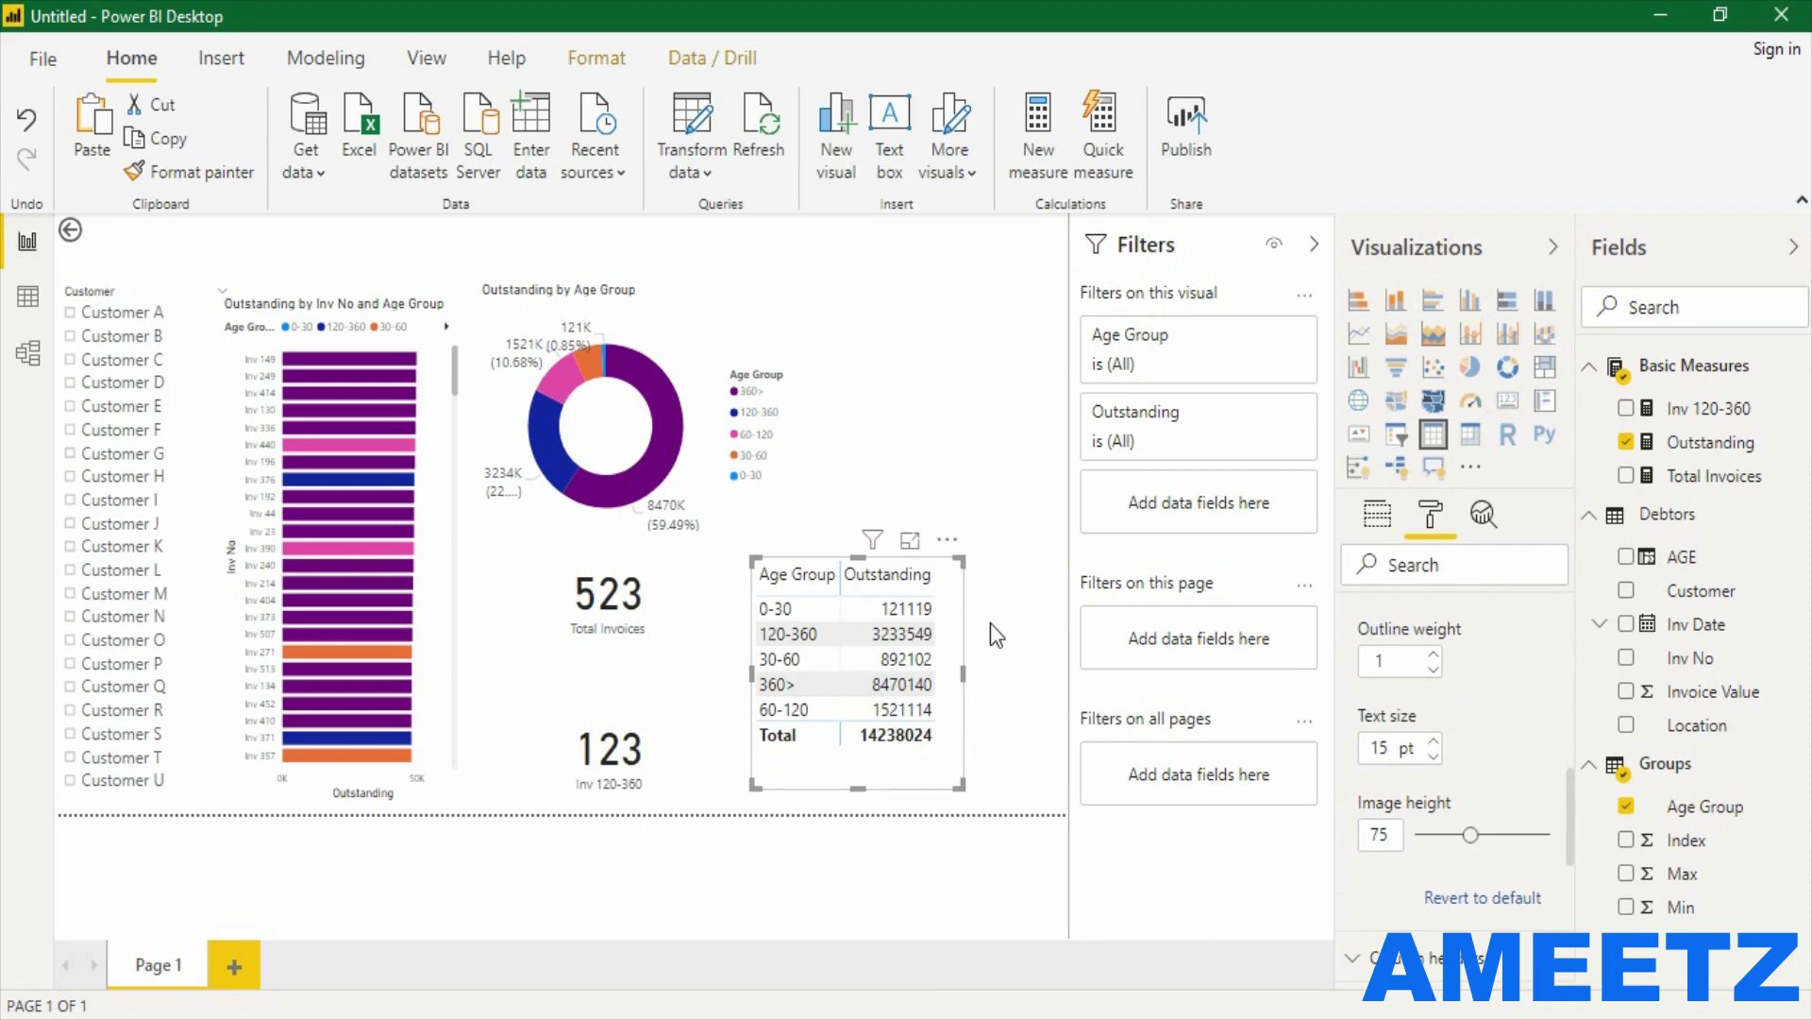
{"action": "left_click", "coordinate": [674, 166]}
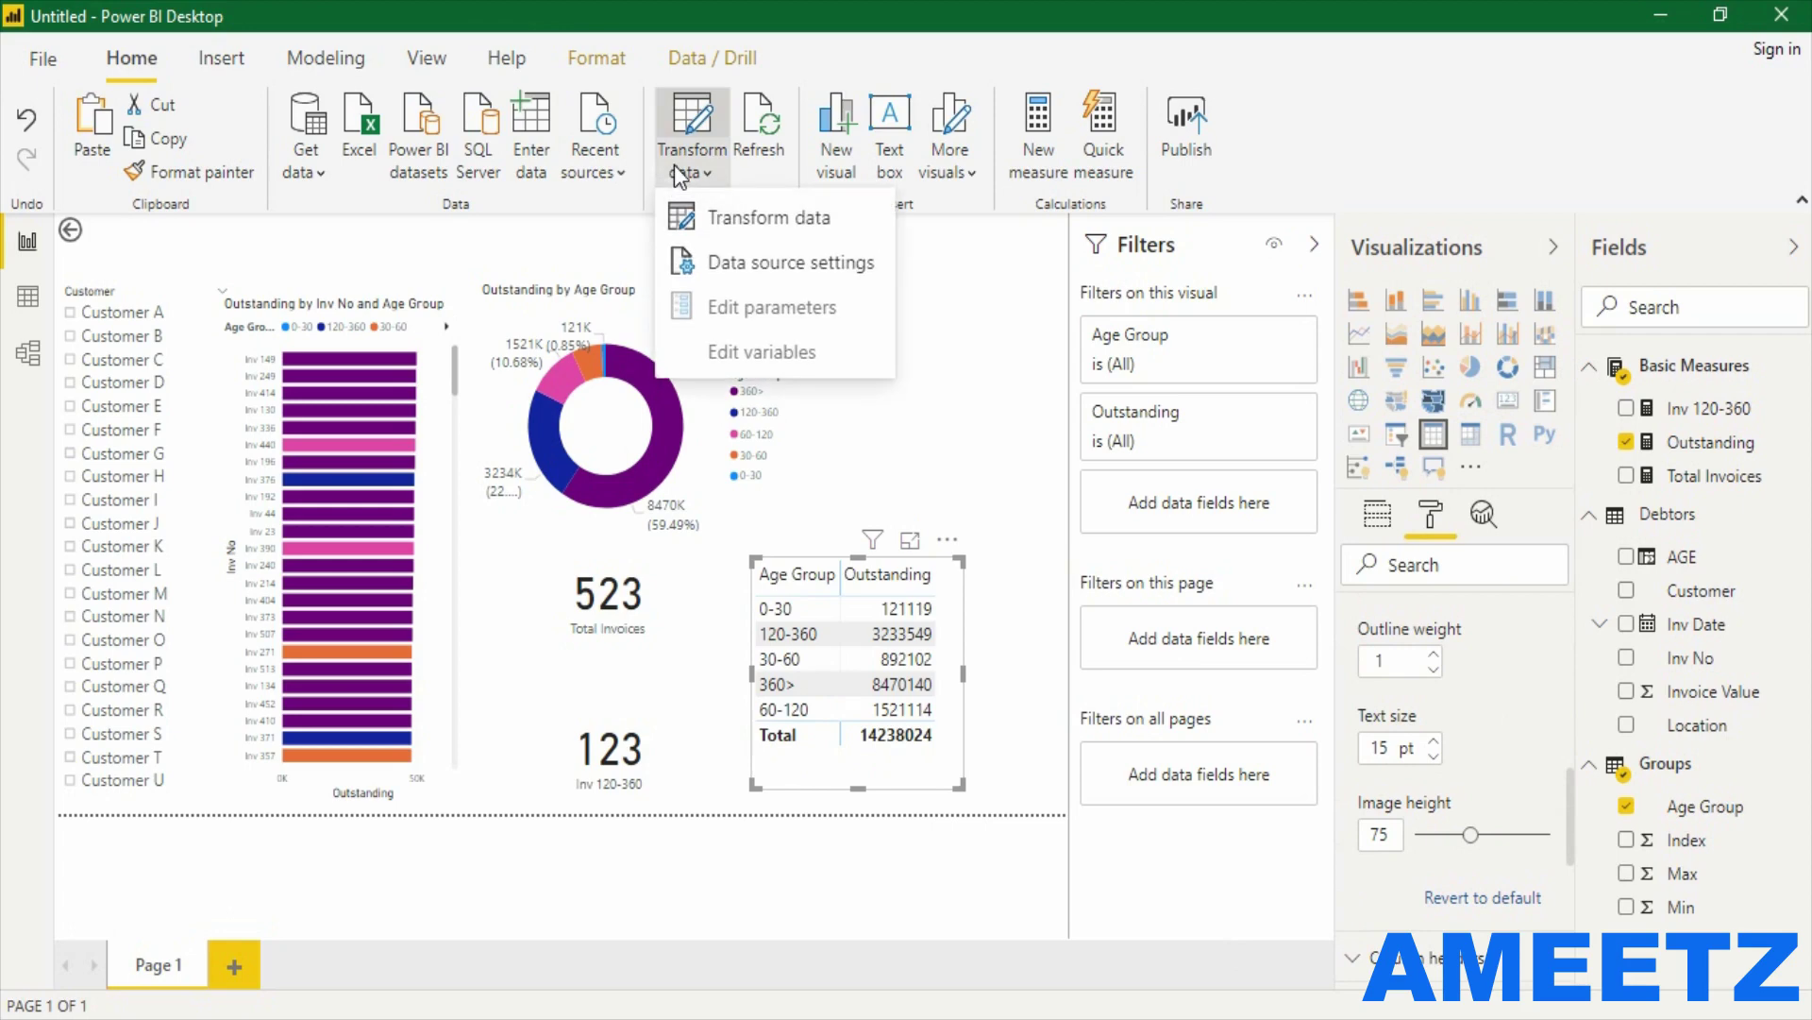
{"action": "left_click", "coordinate": [704, 229]}
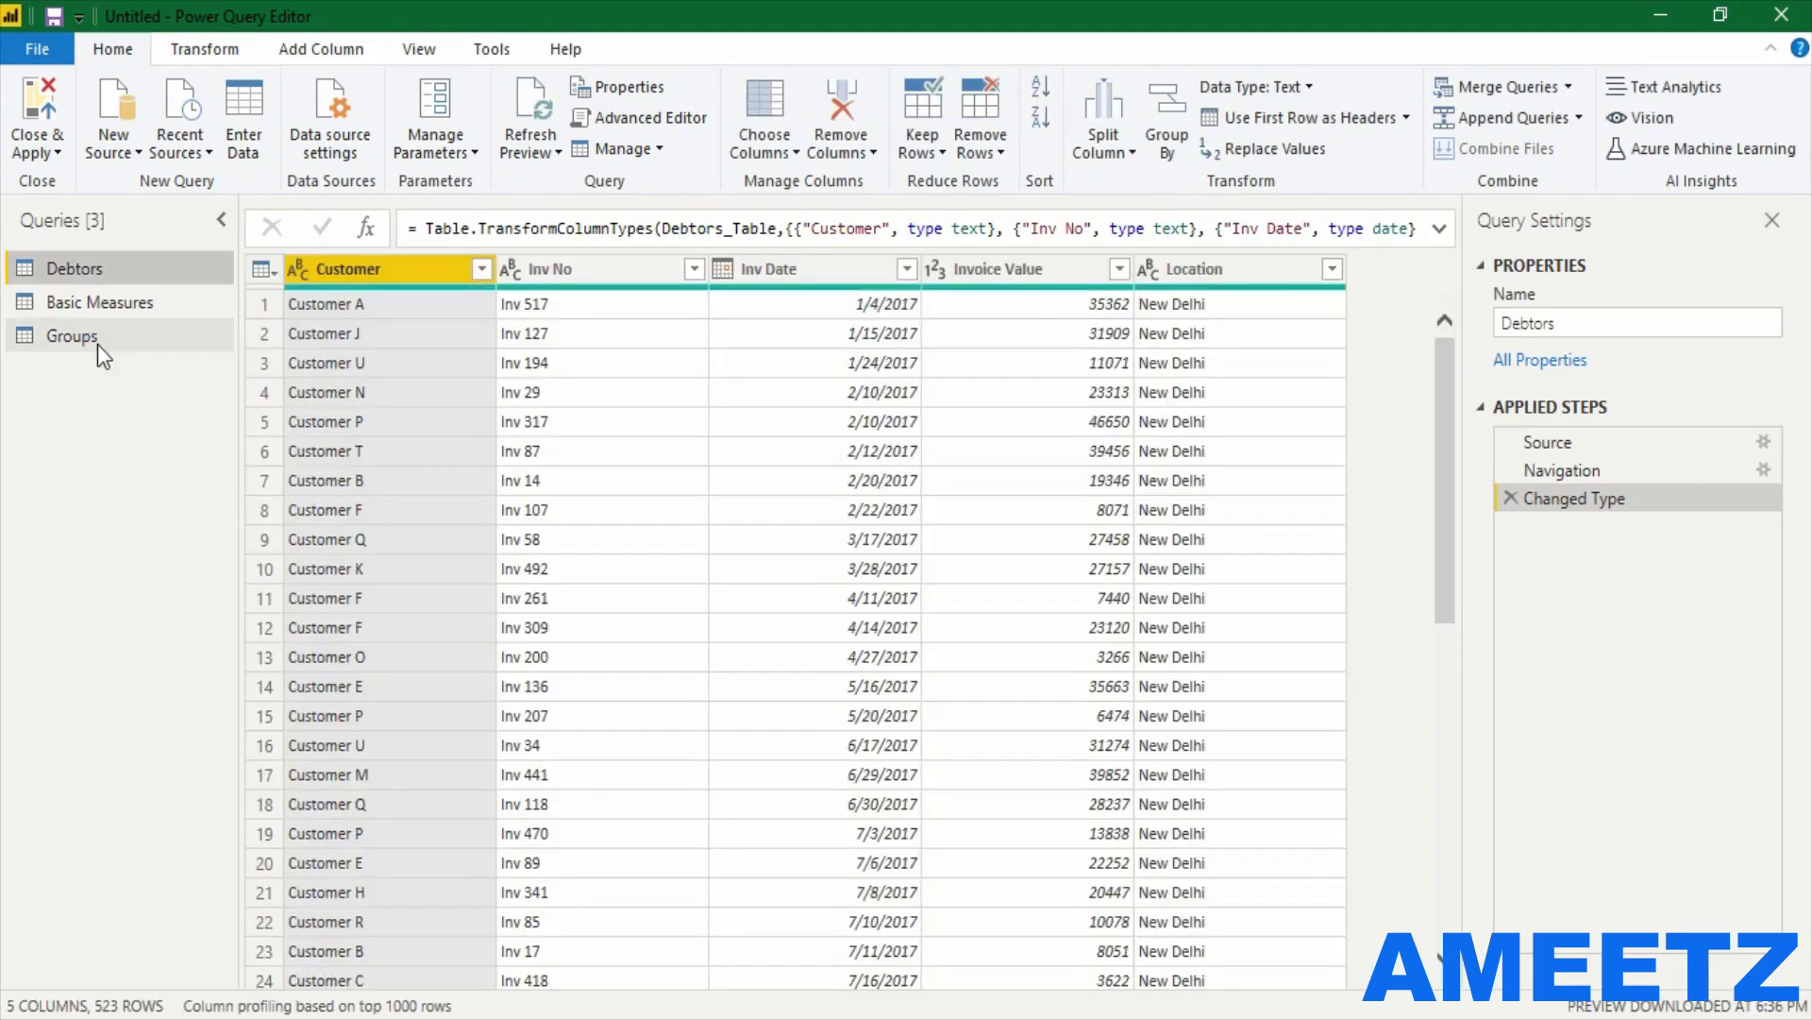
{"action": "left_click", "coordinate": [96, 338]}
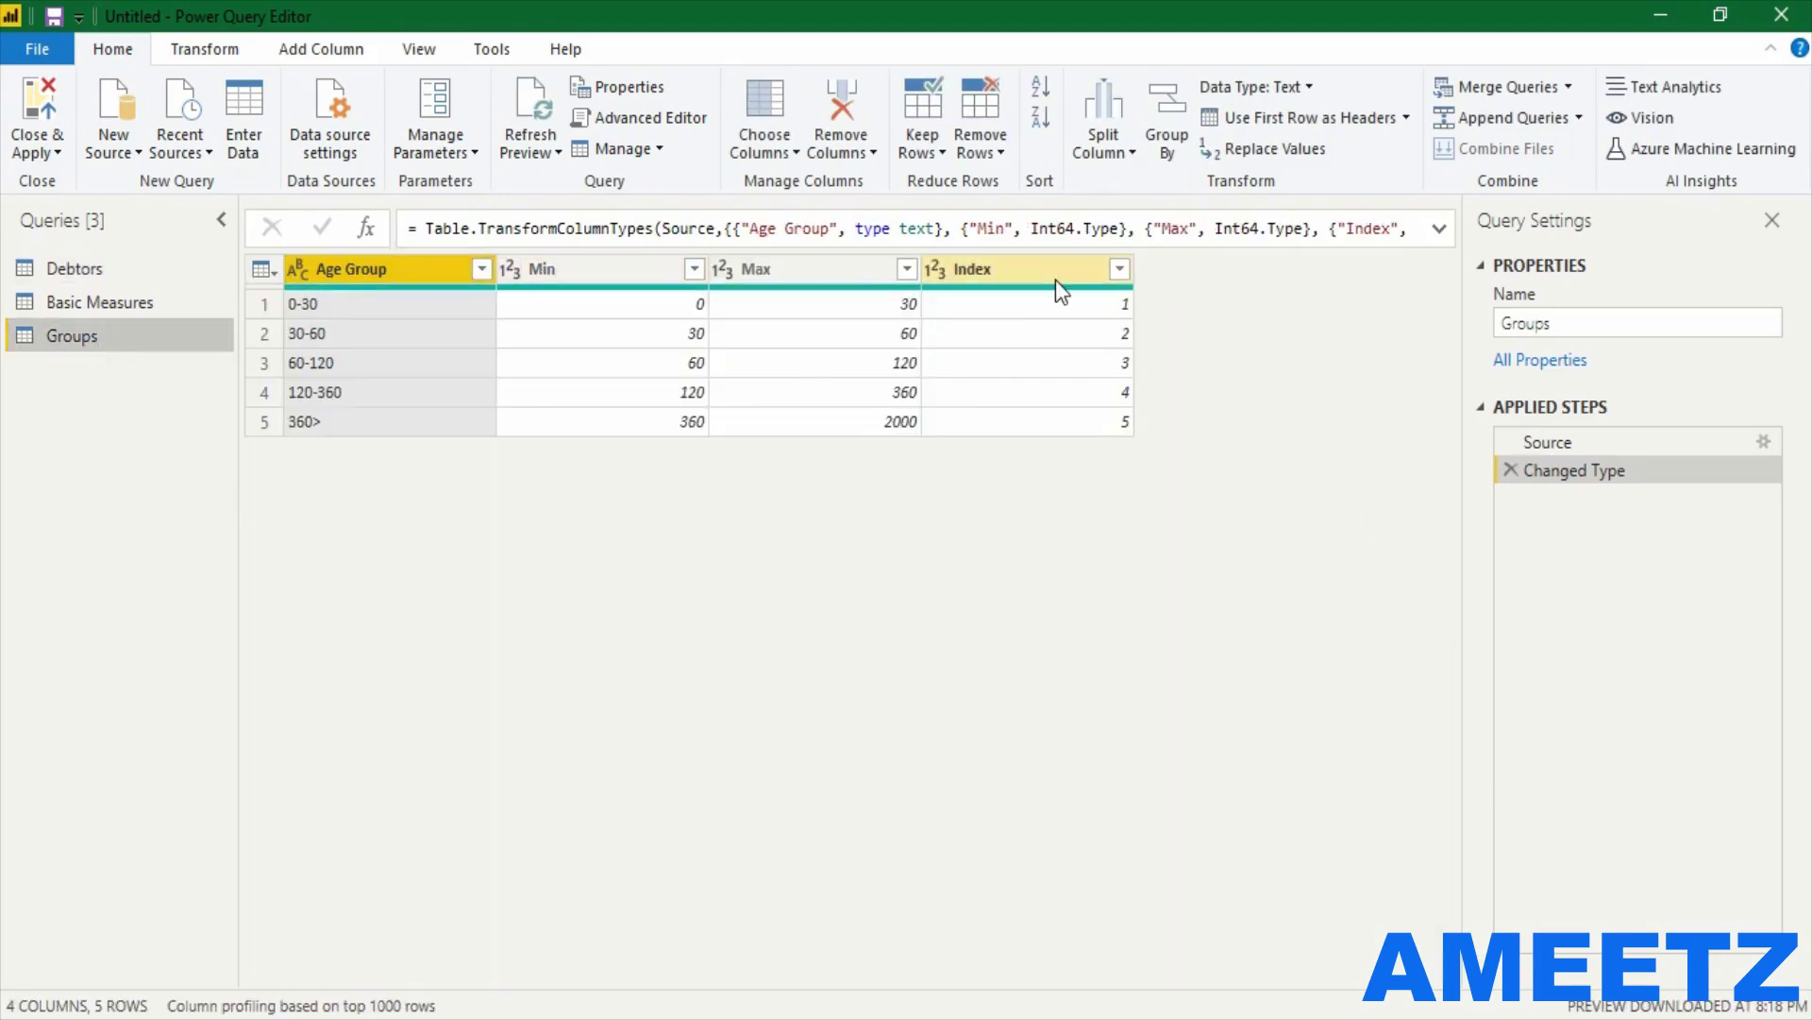
{"action": "left_click", "coordinate": [1626, 444]}
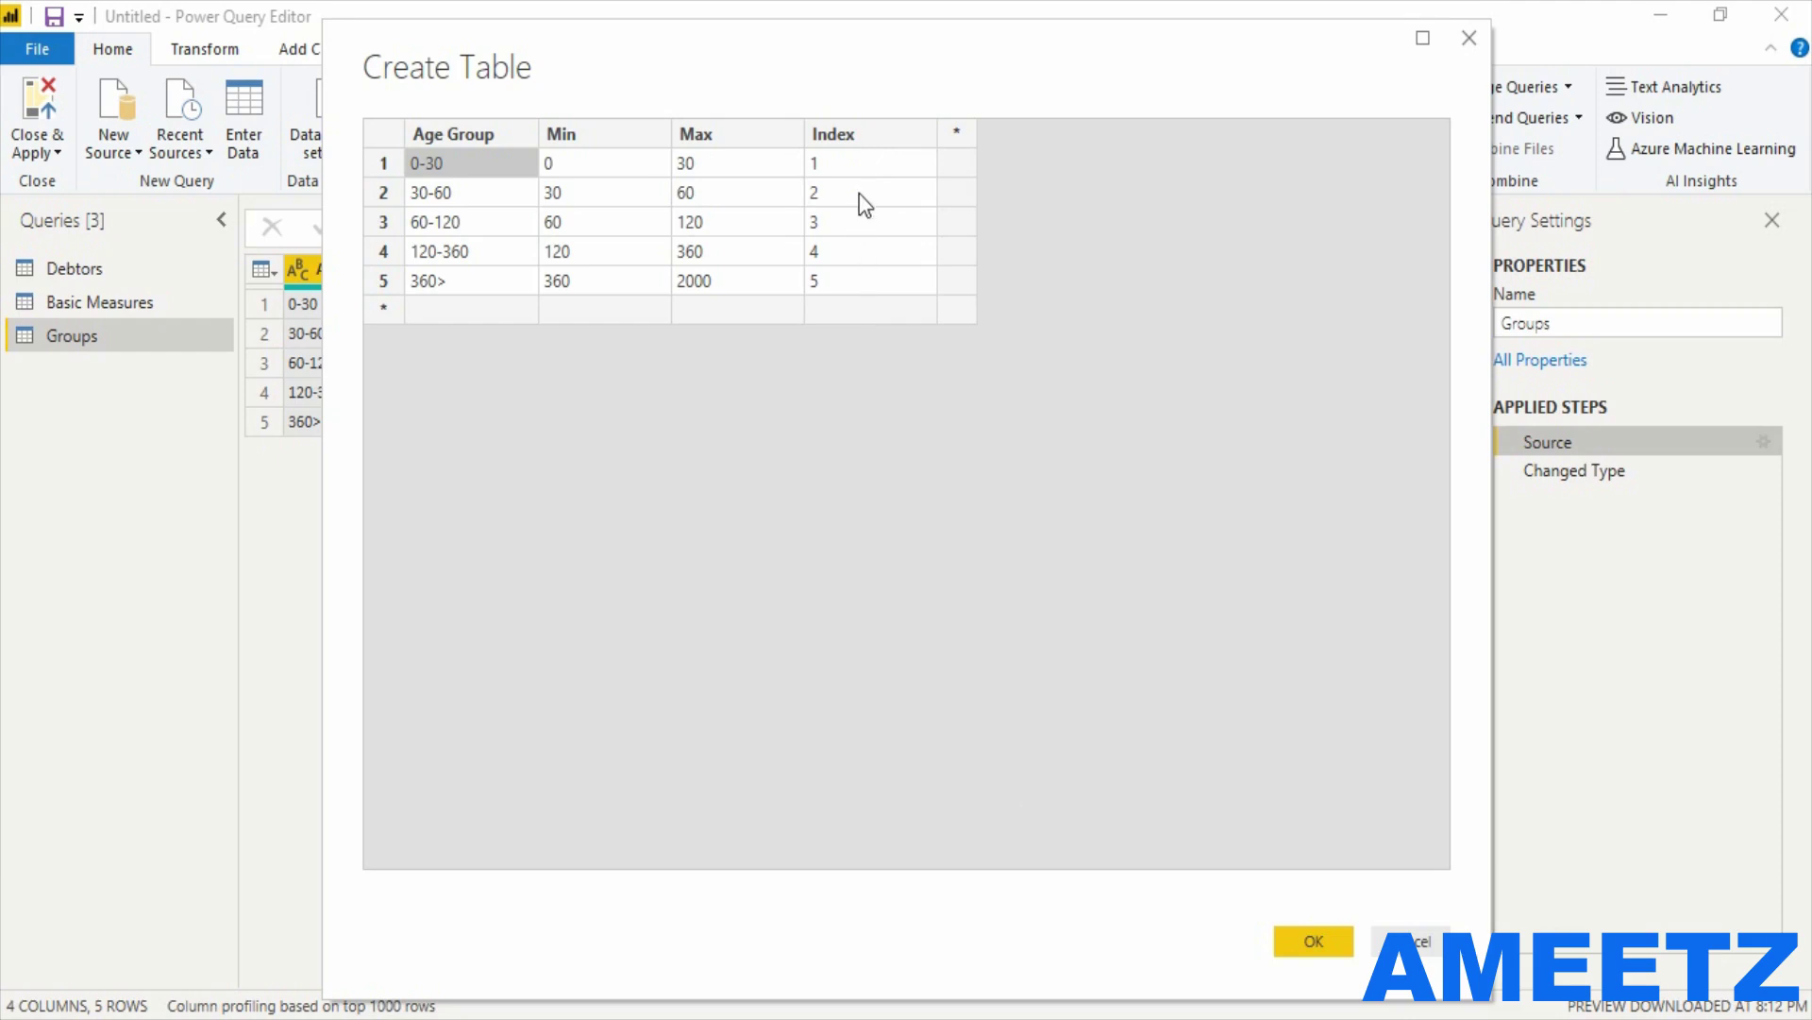
{"action": "left_click", "coordinate": [1314, 942]}
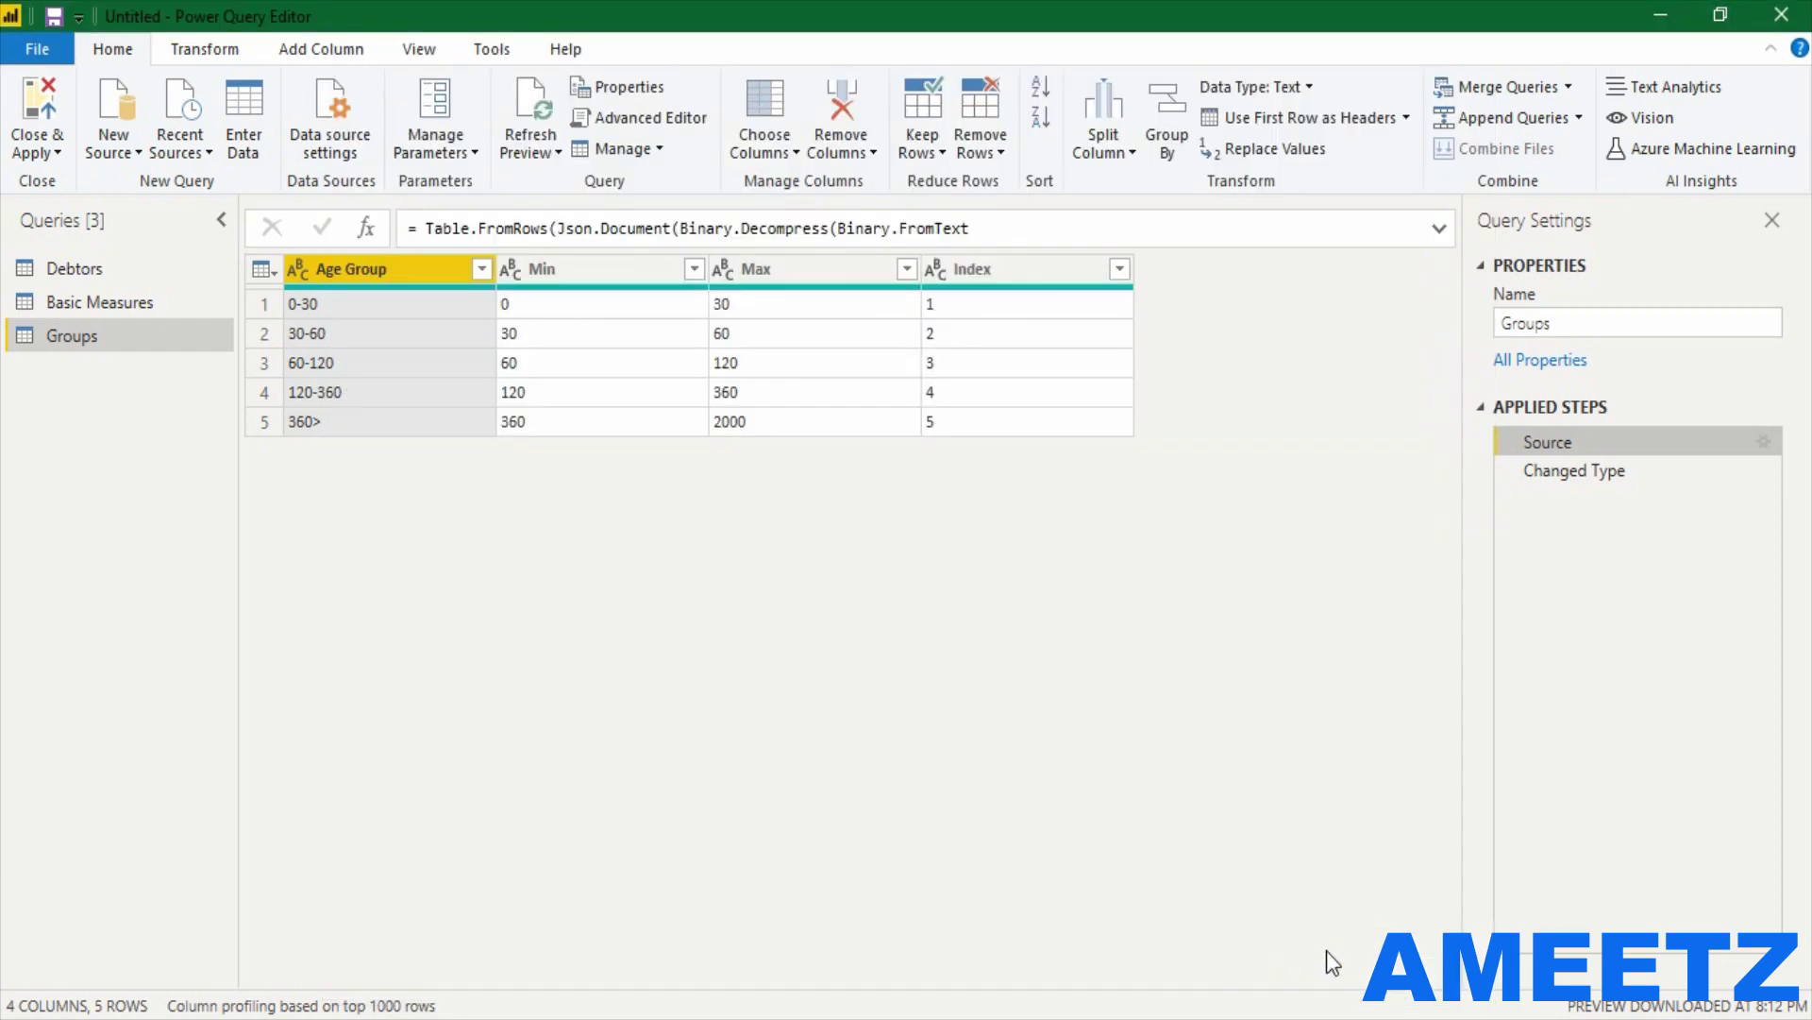
{"action": "left_click", "coordinate": [1545, 487]}
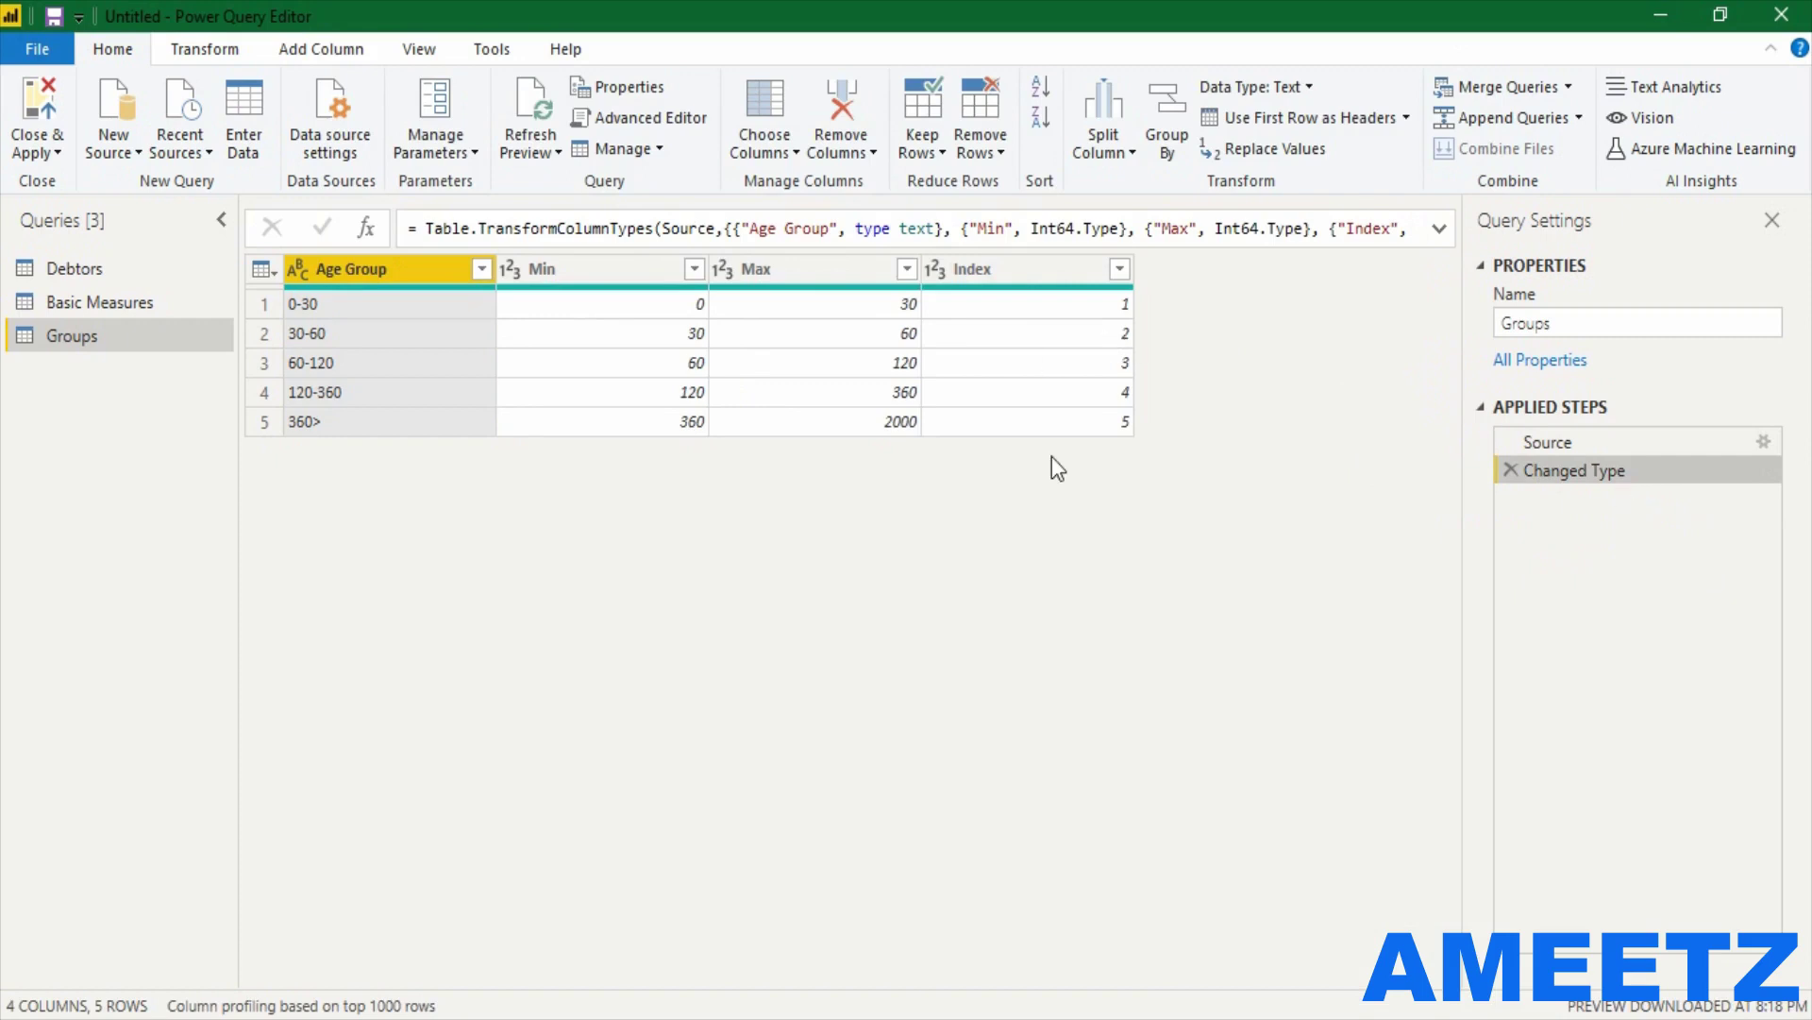
{"action": "left_click", "coordinate": [58, 154]}
{"action": "left_click", "coordinate": [79, 209]}
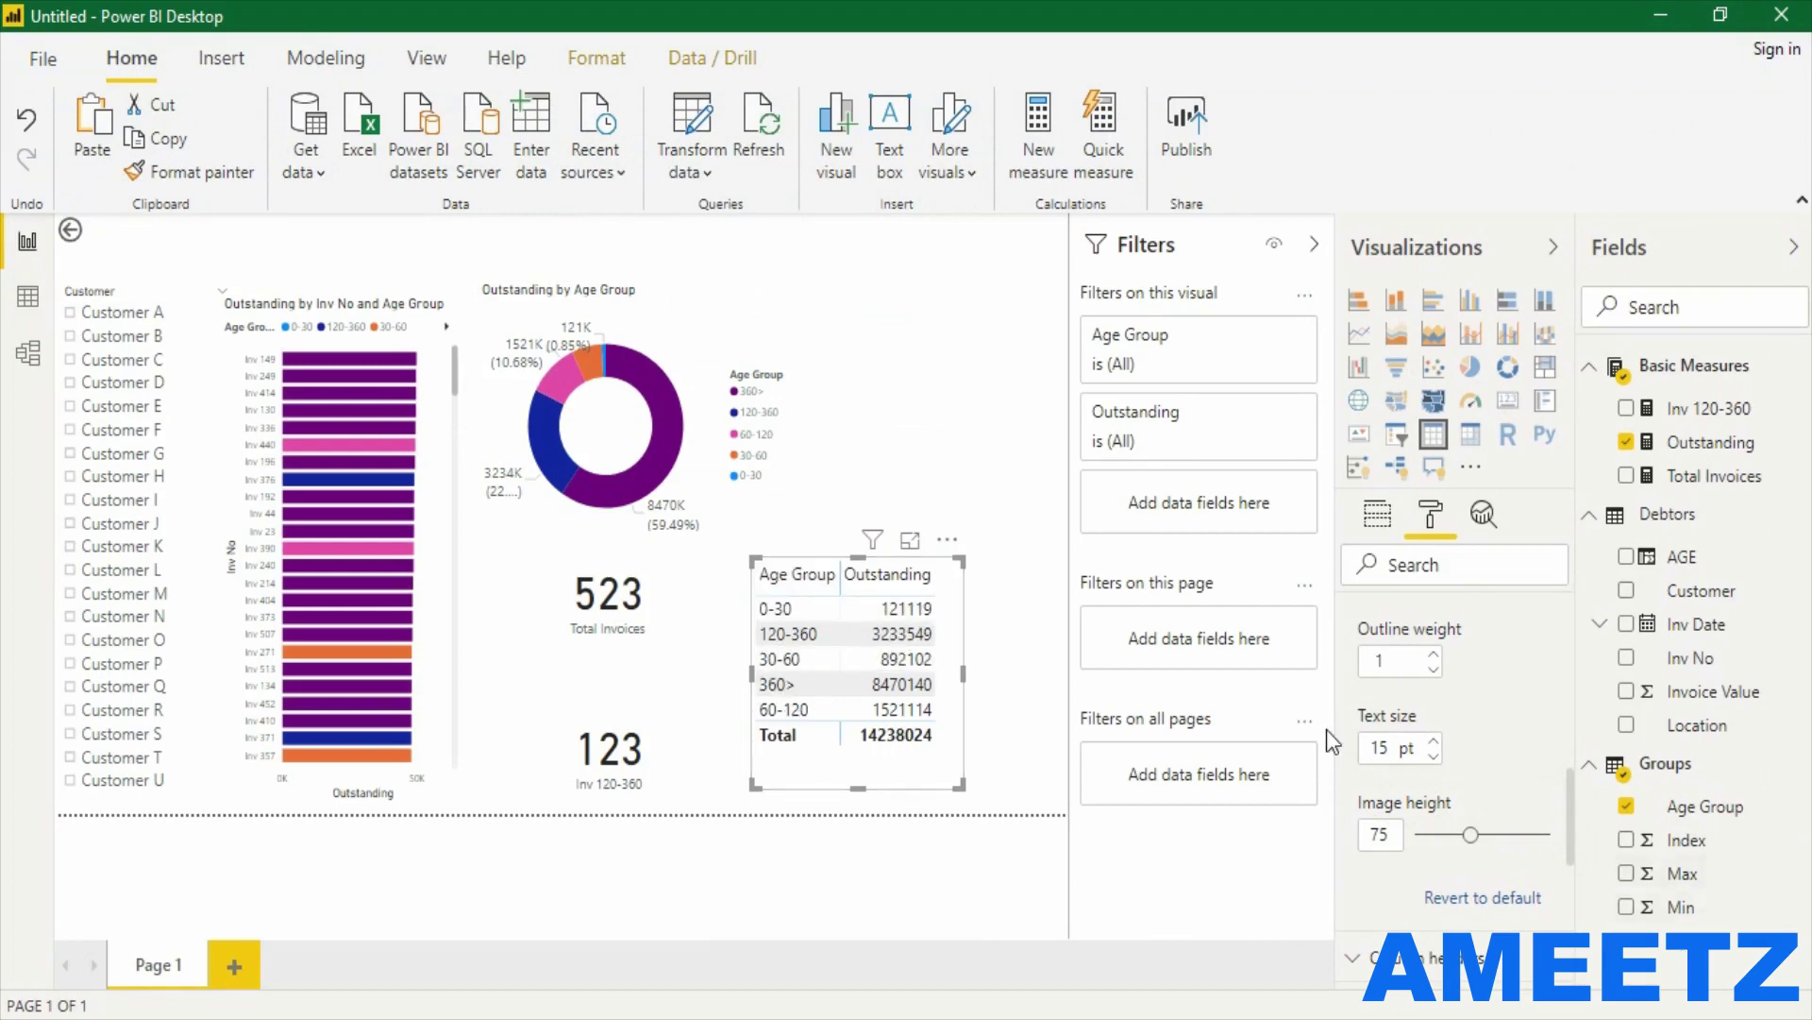
Set the Age Group column to sort by the Index column in Column tools.
{"action": "left_click", "coordinate": [1039, 684]}
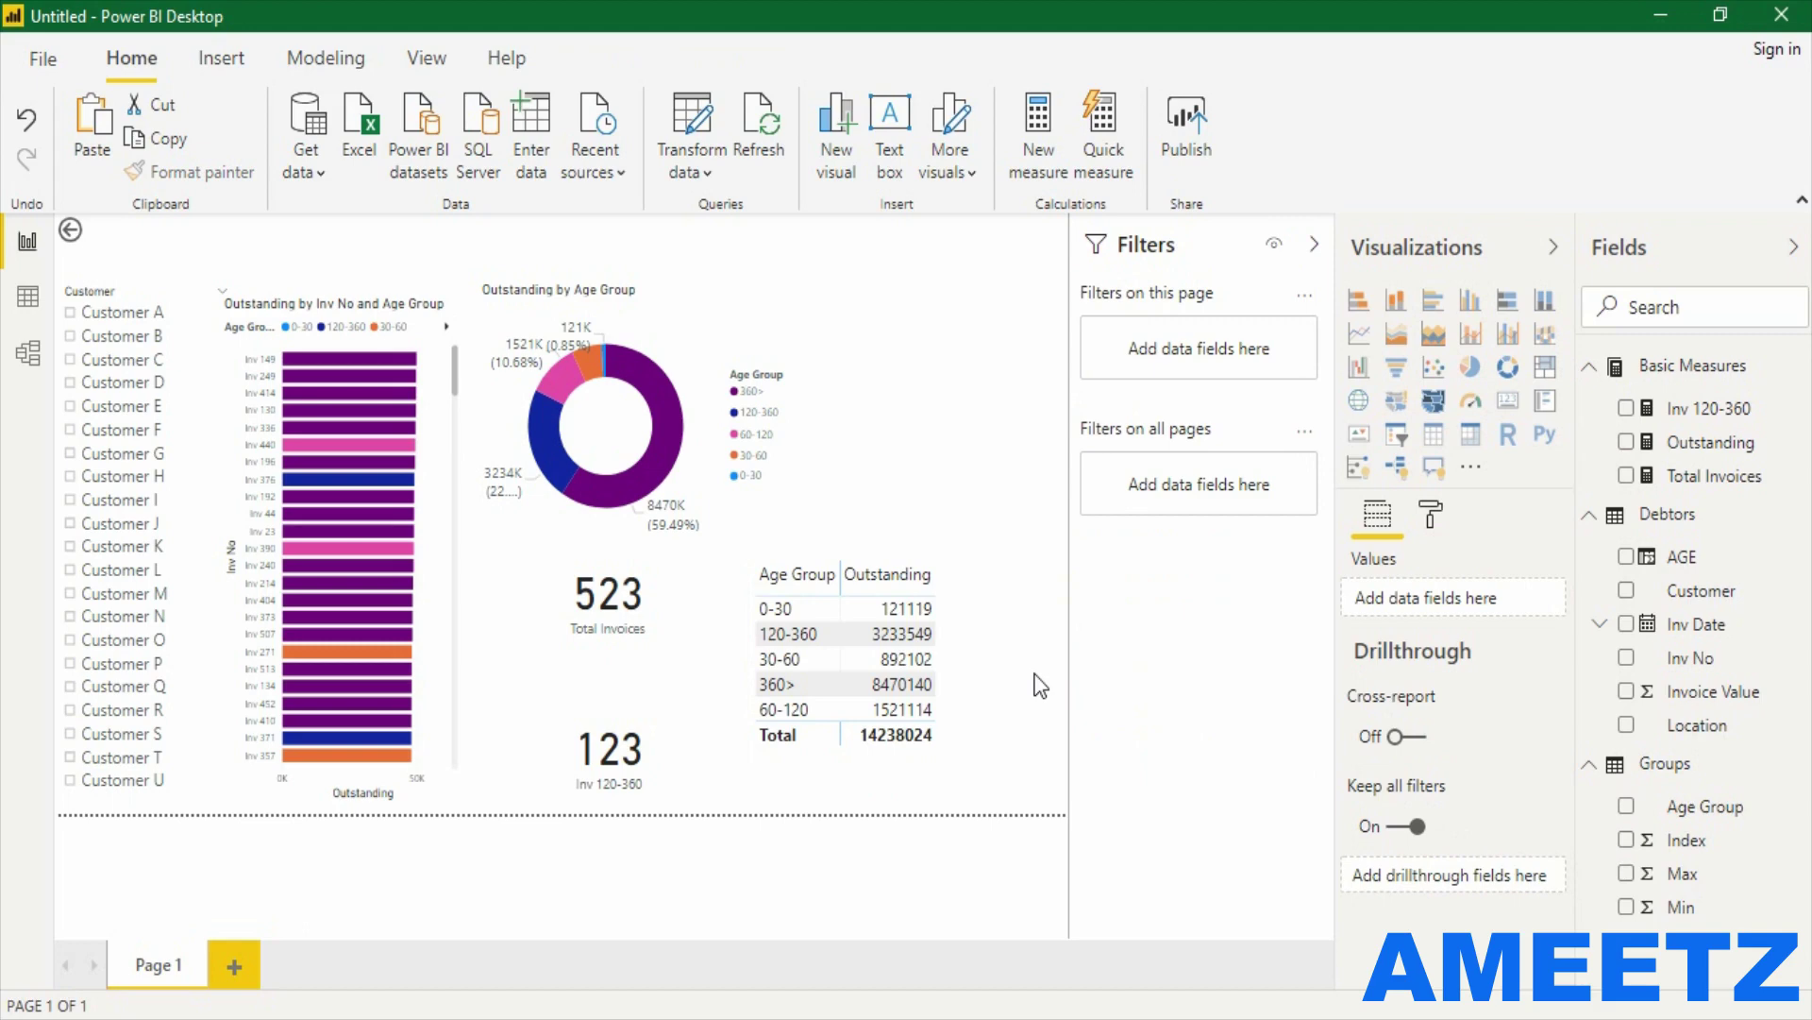
{"action": "left_click", "coordinate": [1705, 808]}
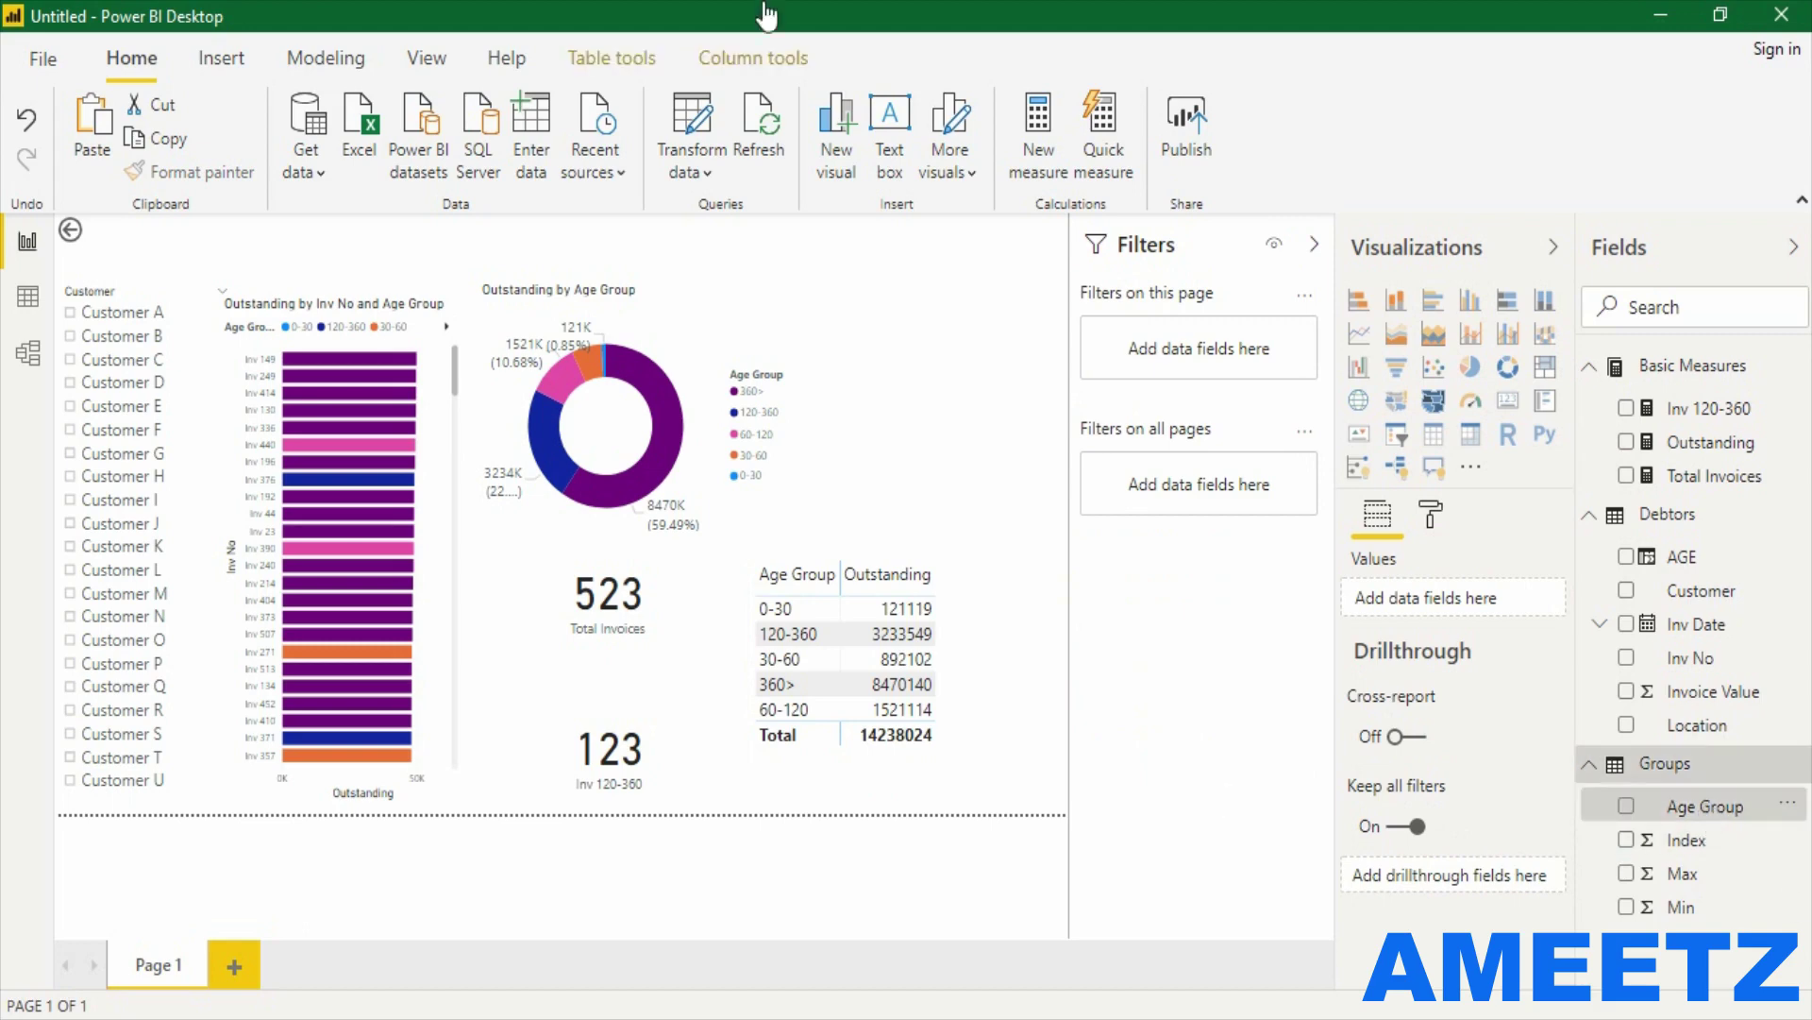
{"action": "left_click", "coordinate": [741, 54]}
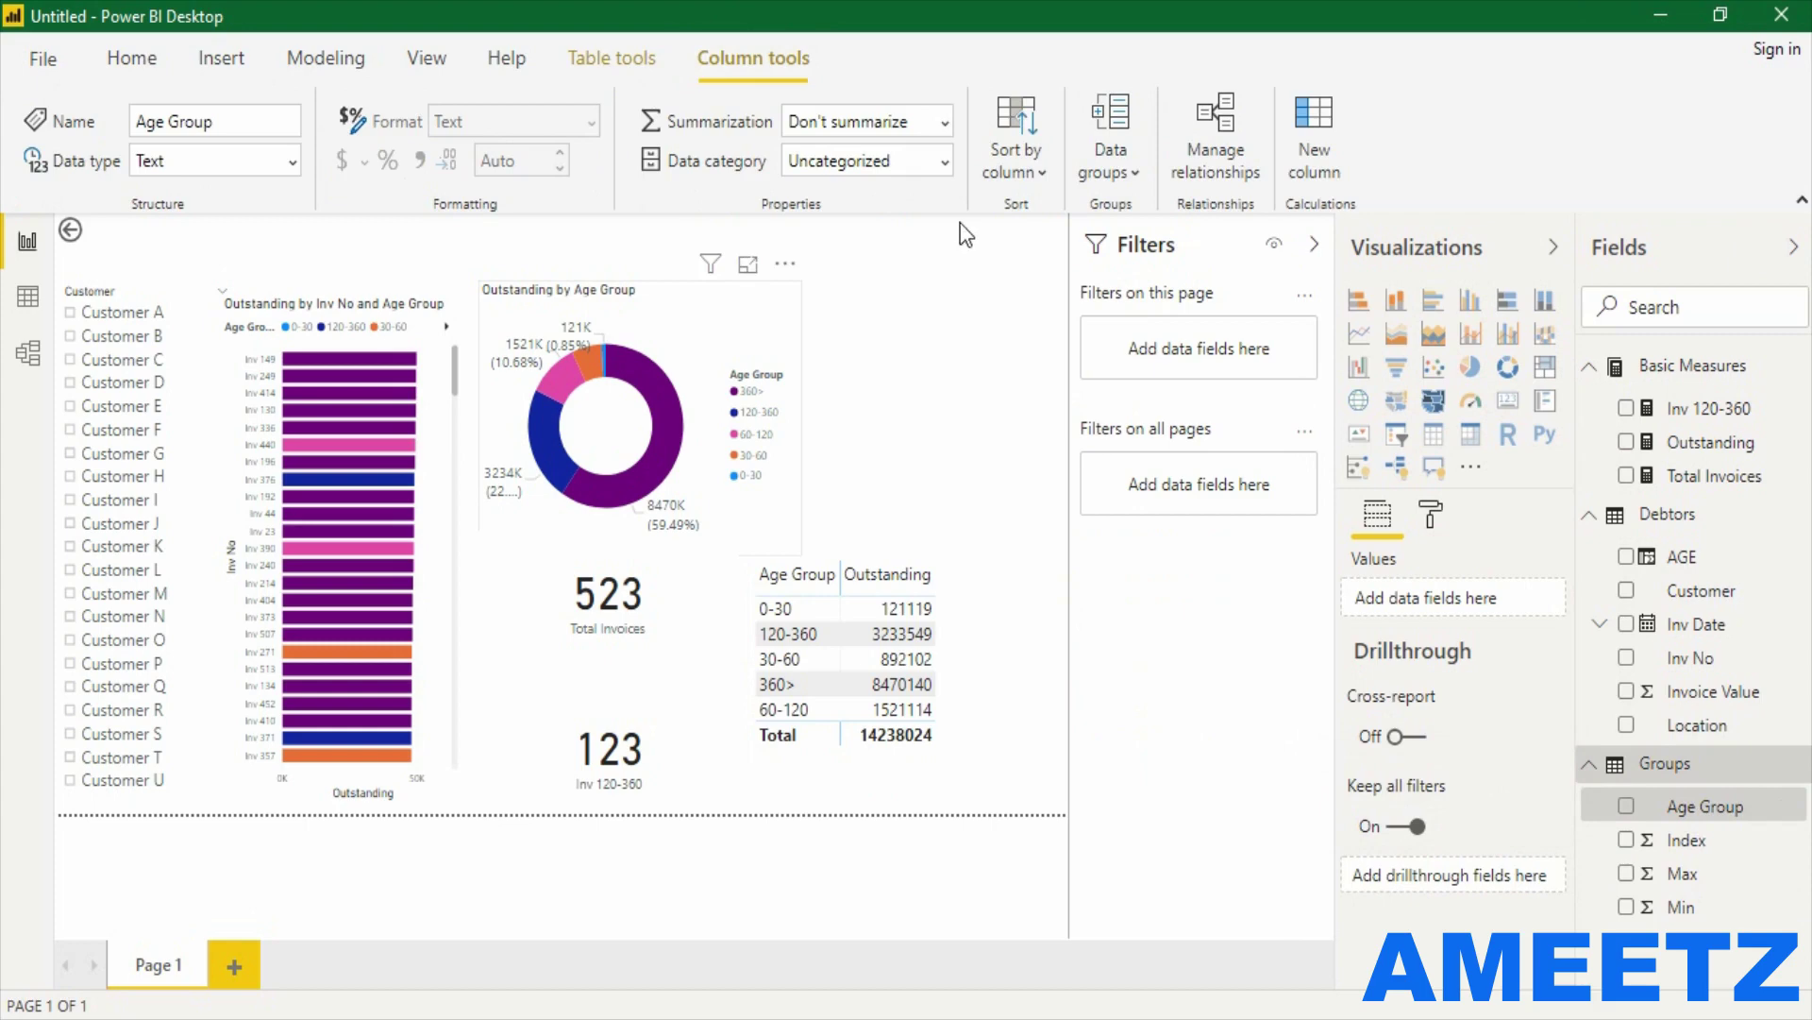
{"action": "left_click", "coordinate": [1007, 175]}
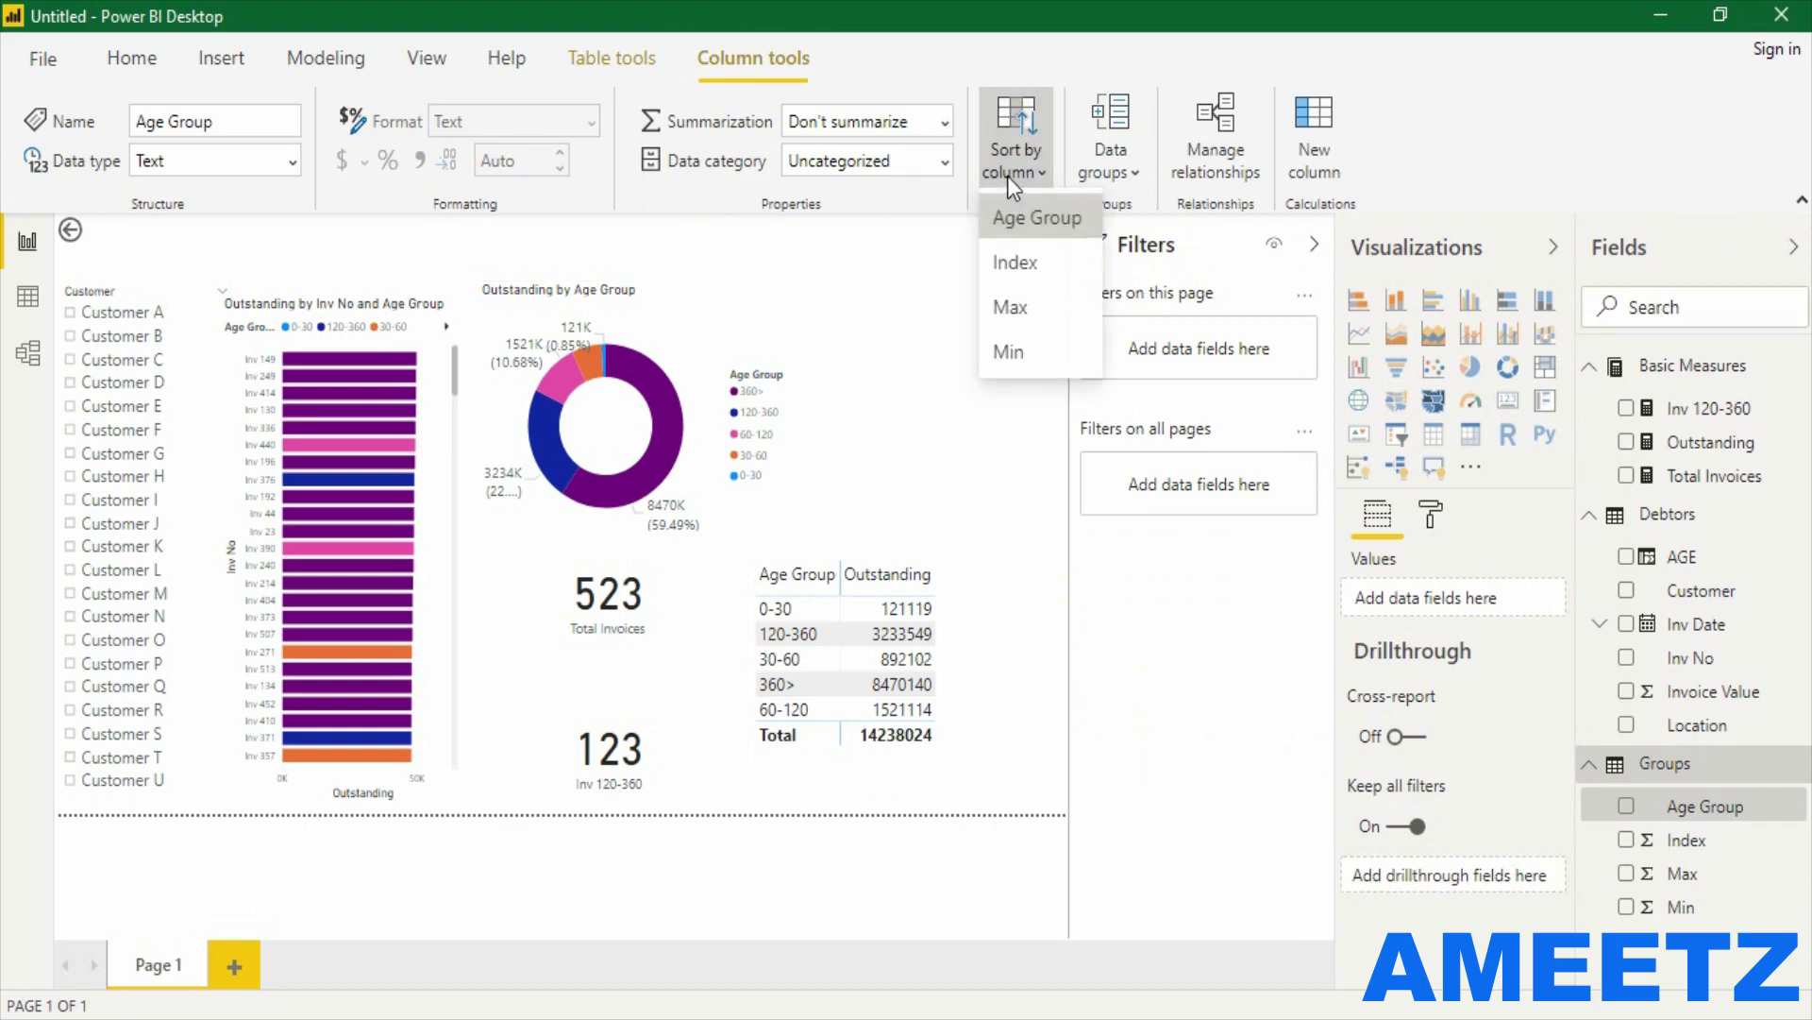
{"action": "left_click", "coordinate": [1023, 255]}
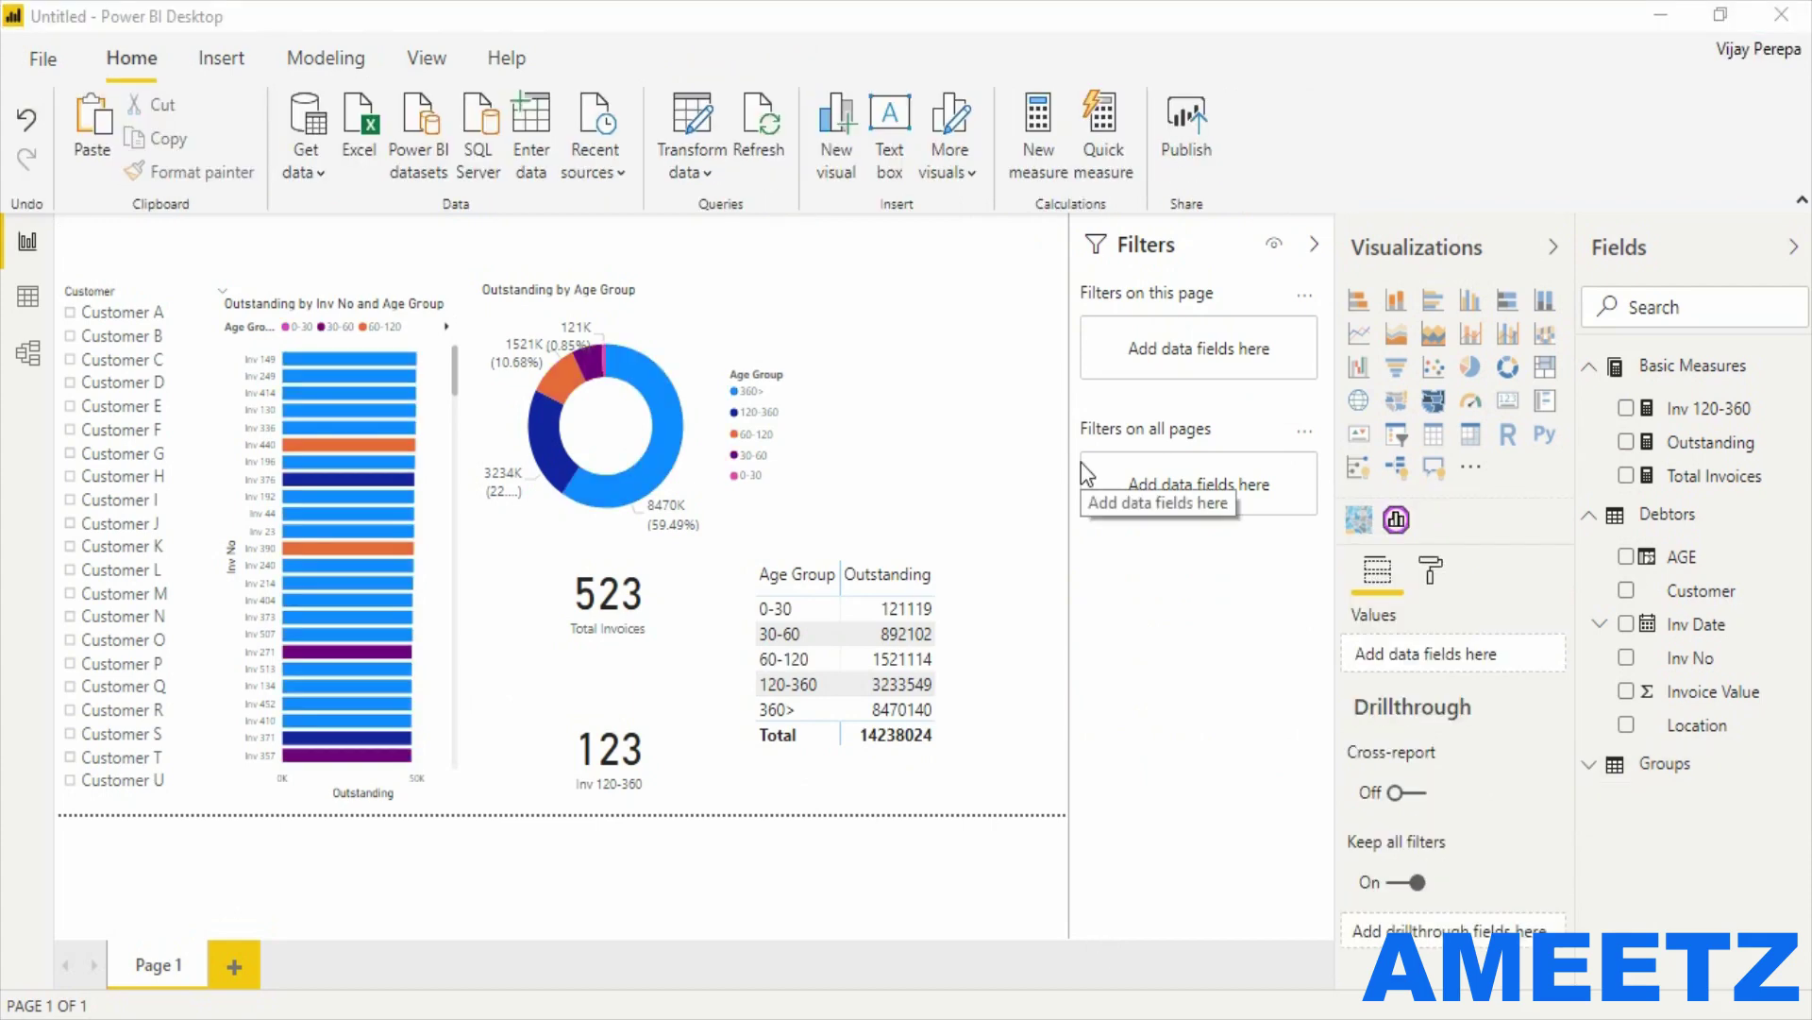
Add a map plotting Location with bubbles sized by Outstanding, and widen it rightward.
{"action": "left_click", "coordinate": [1359, 401]}
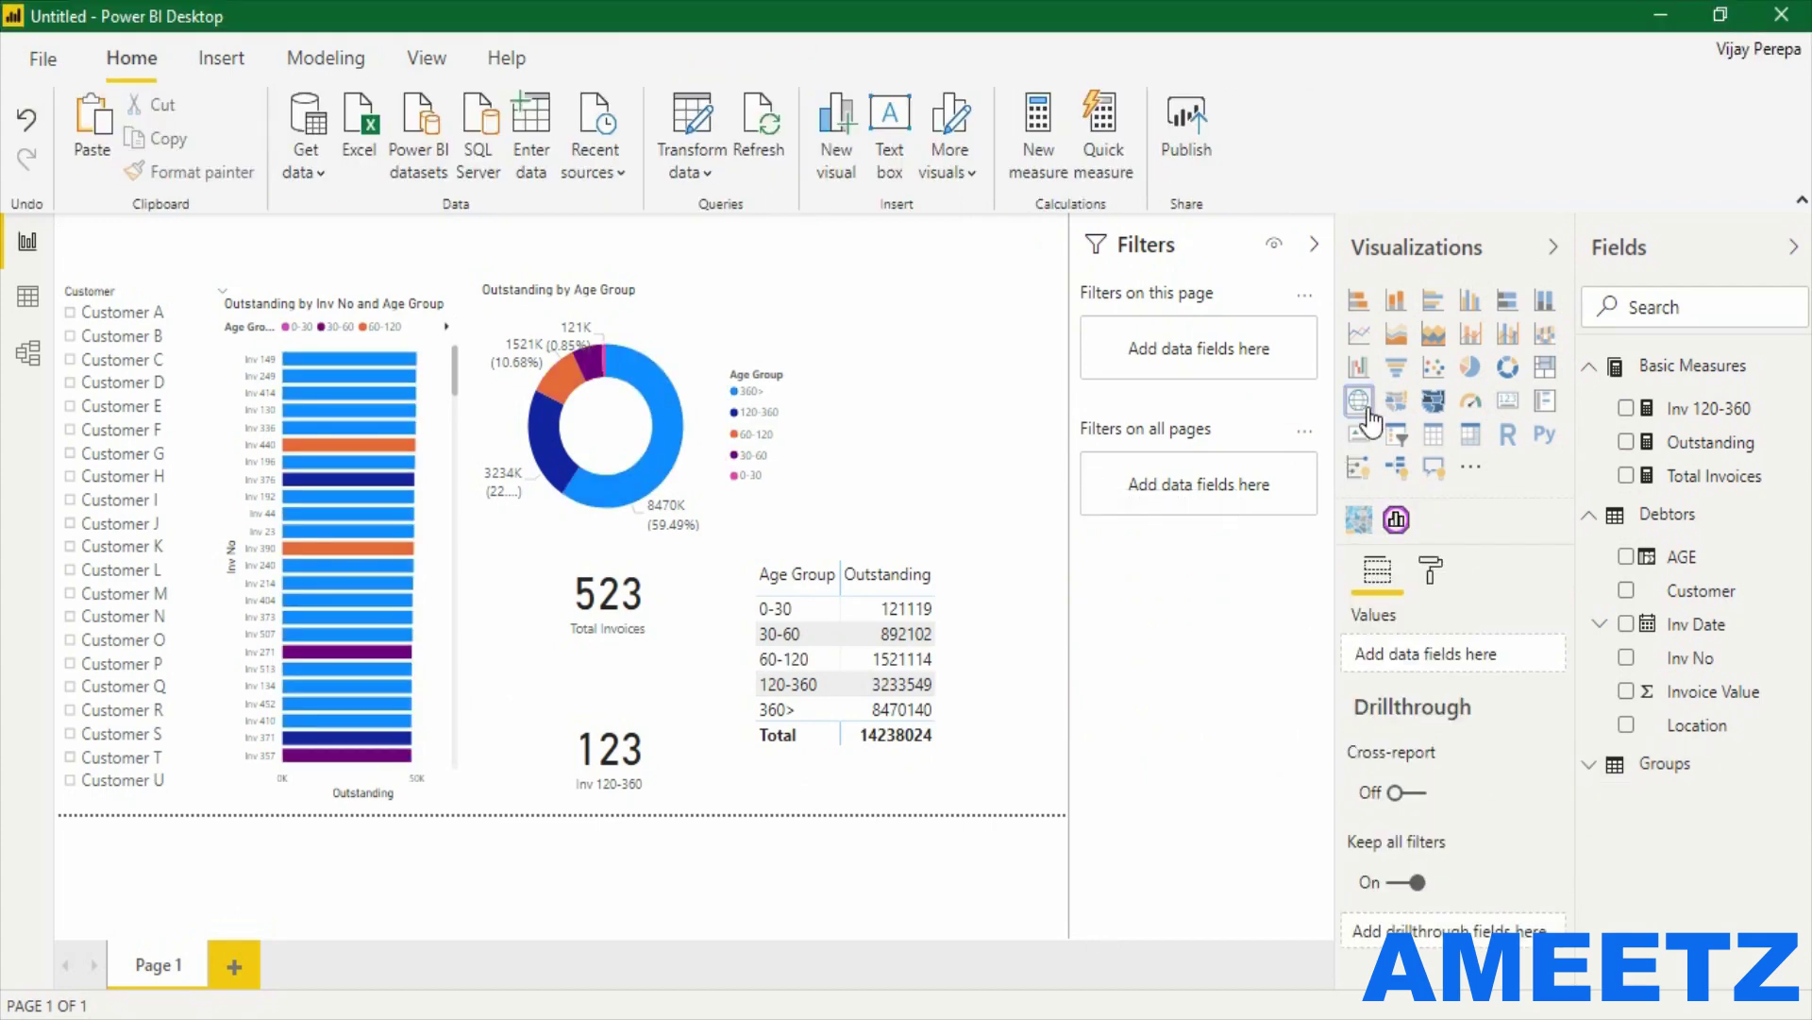
{"action": "left_click_drag", "start_coordinate": [1696, 725], "coordinate": [1454, 653]}
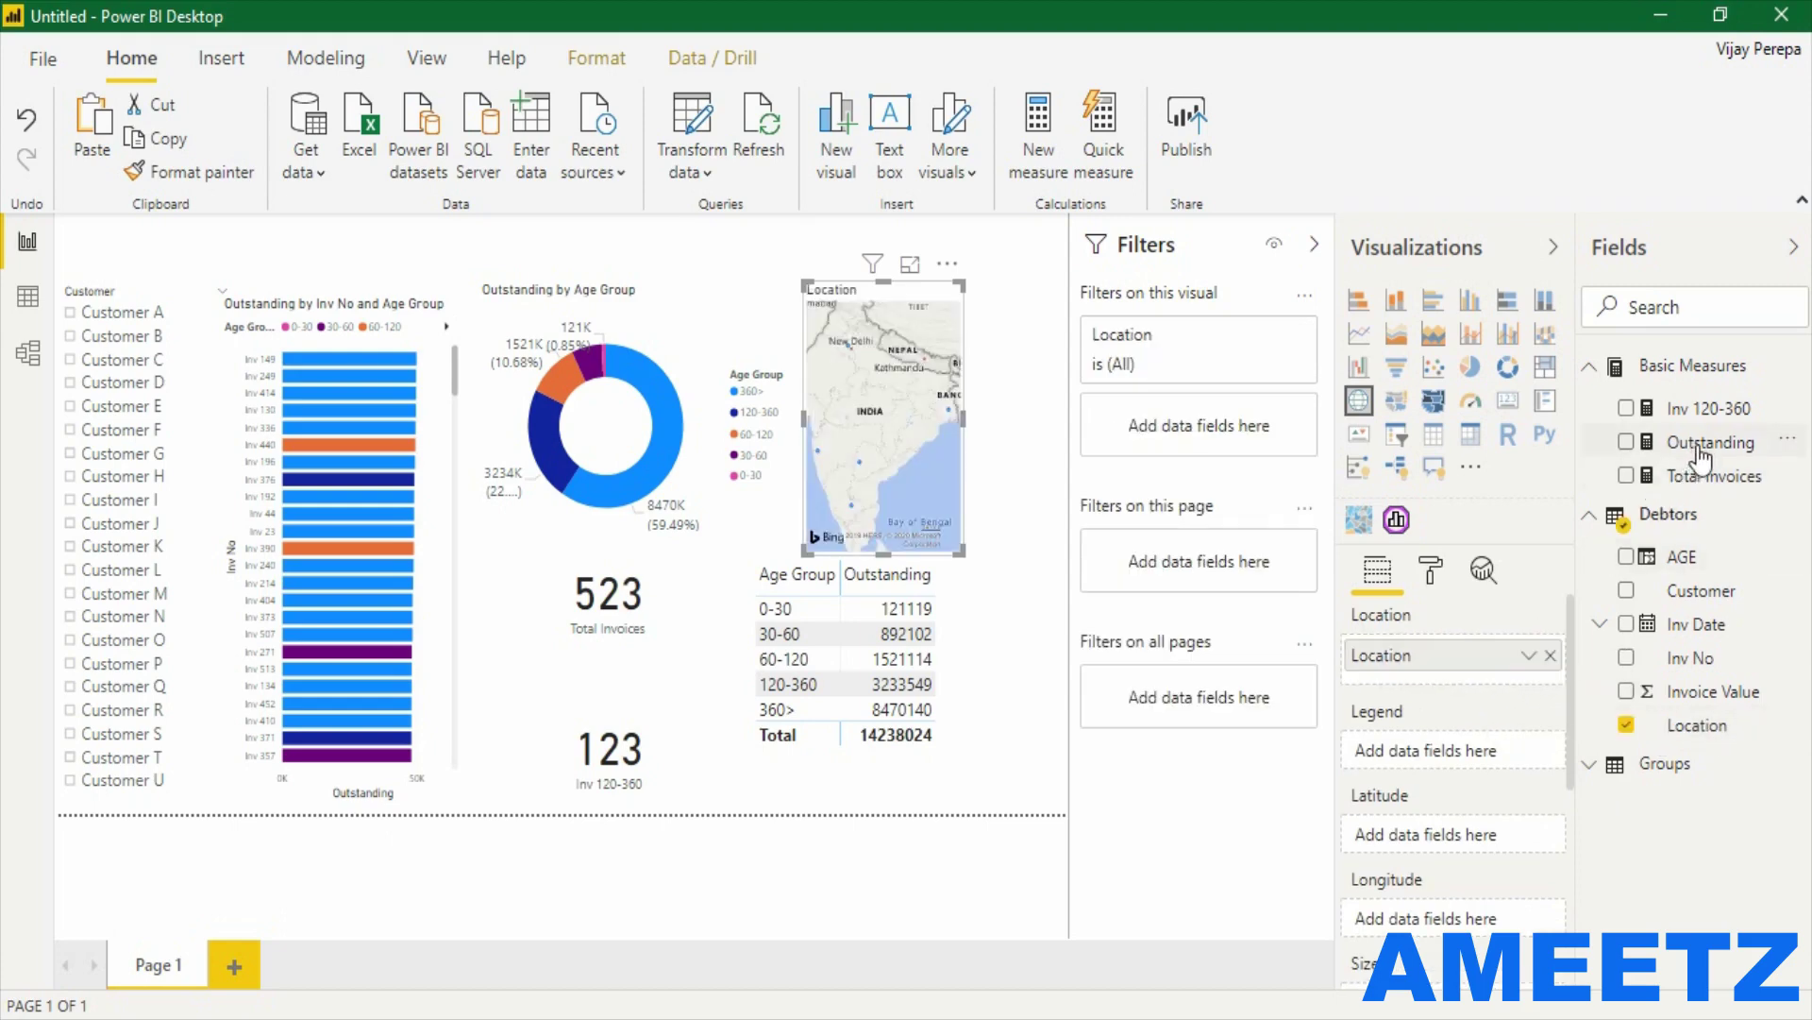
{"action": "left_click_drag", "start_coordinate": [1466, 1012], "coordinate": [1454, 963]}
{"action": "left_click_drag", "start_coordinate": [963, 550], "coordinate": [1032, 548]}
{"action": "left_click", "coordinate": [1033, 548]}
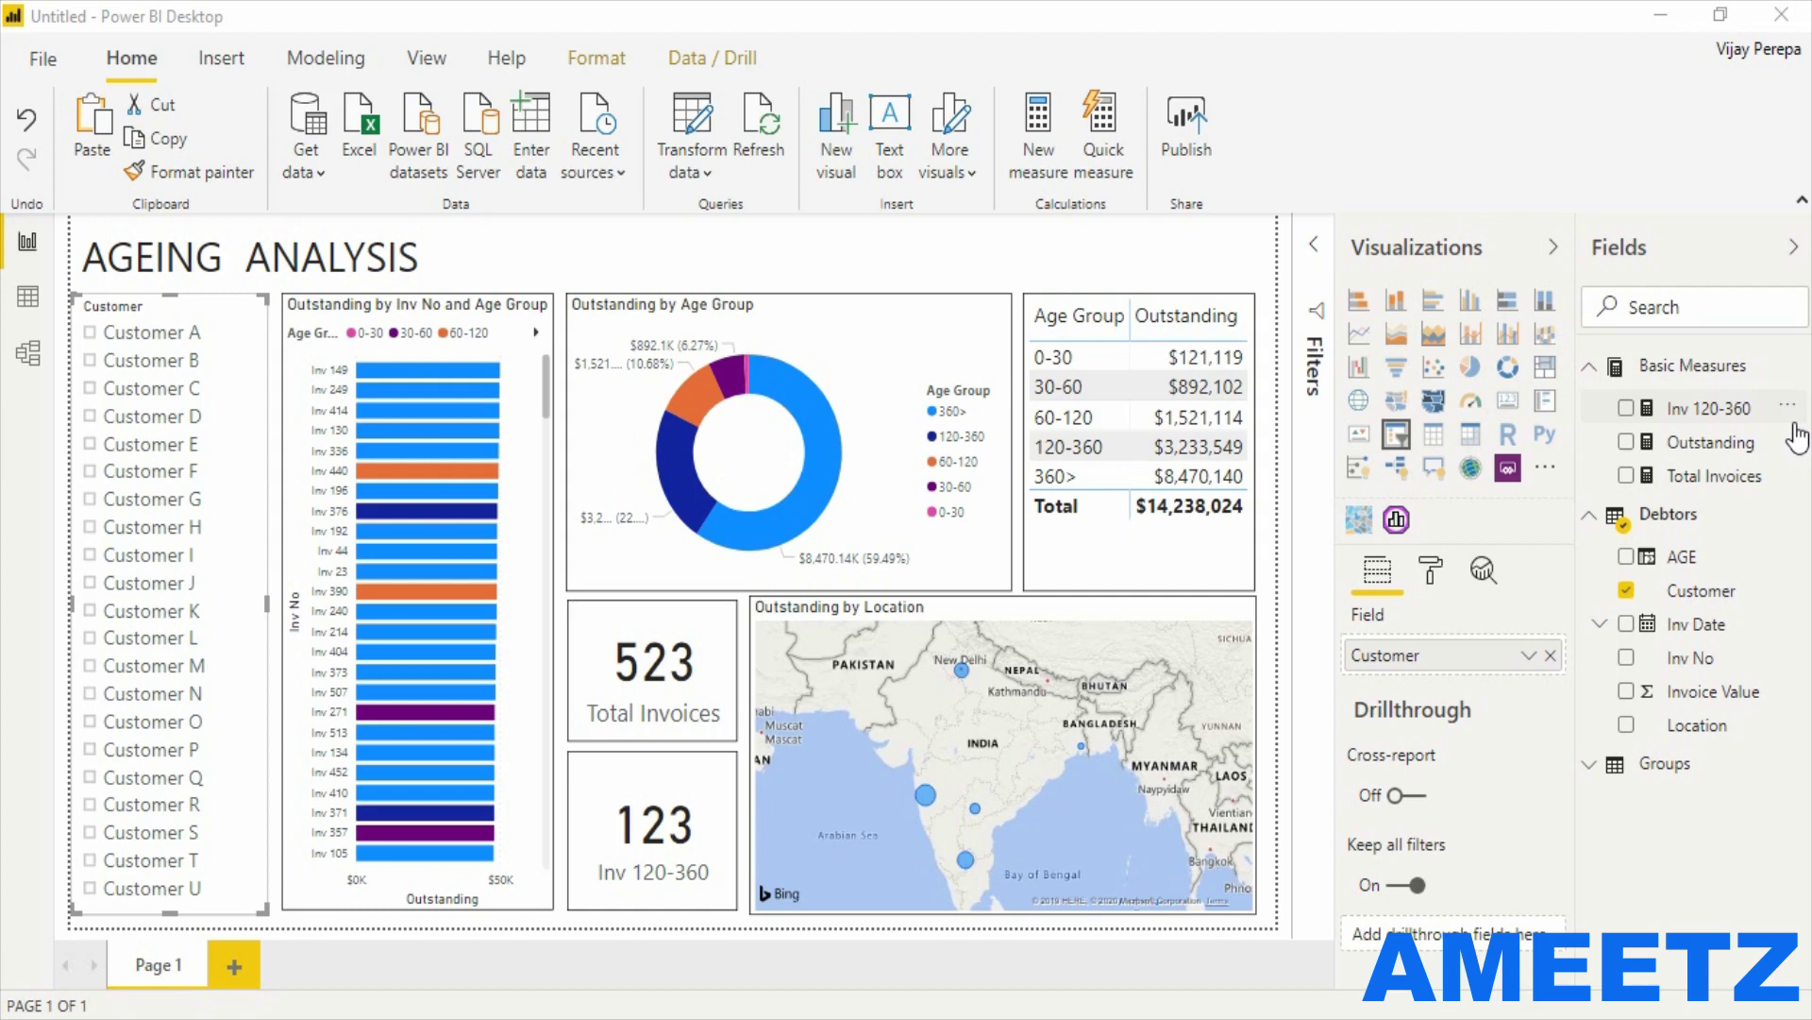
Select Customer A, then cross-filter by the 360>, 60-120 and 120-360 donut slices and clear.
{"action": "left_click", "coordinate": [162, 336]}
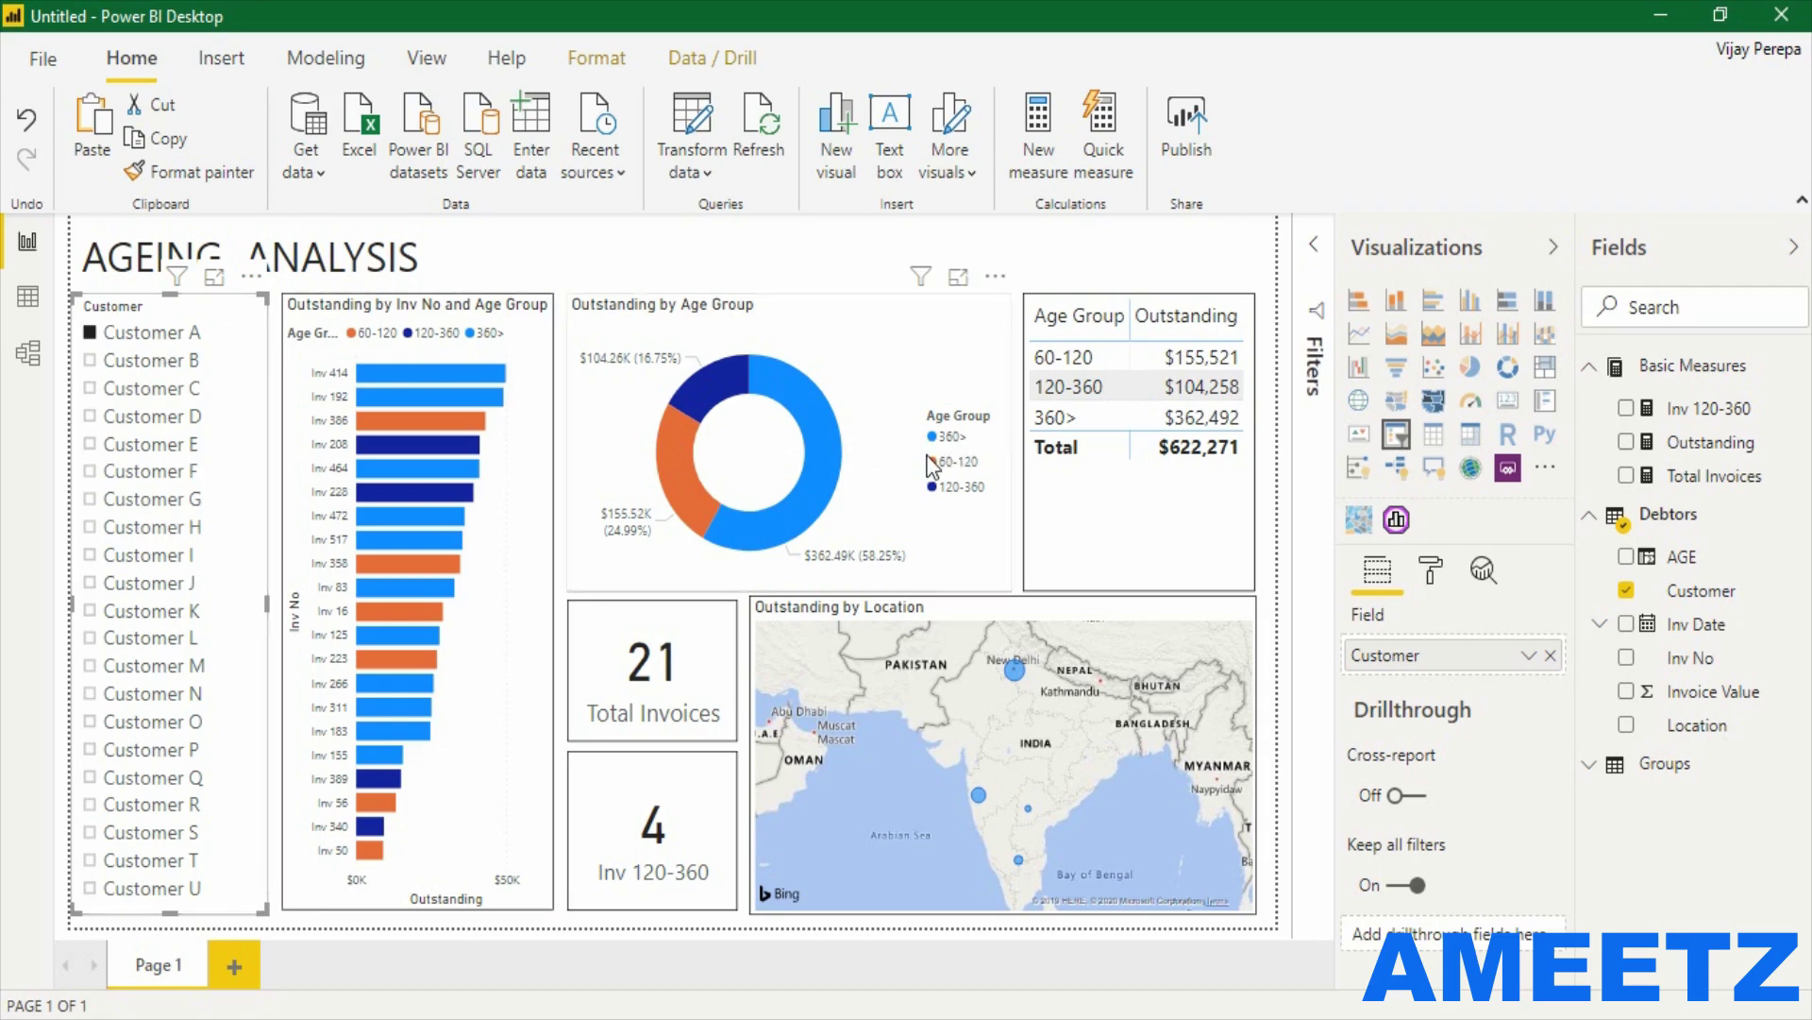
{"action": "left_click", "coordinate": [816, 486]}
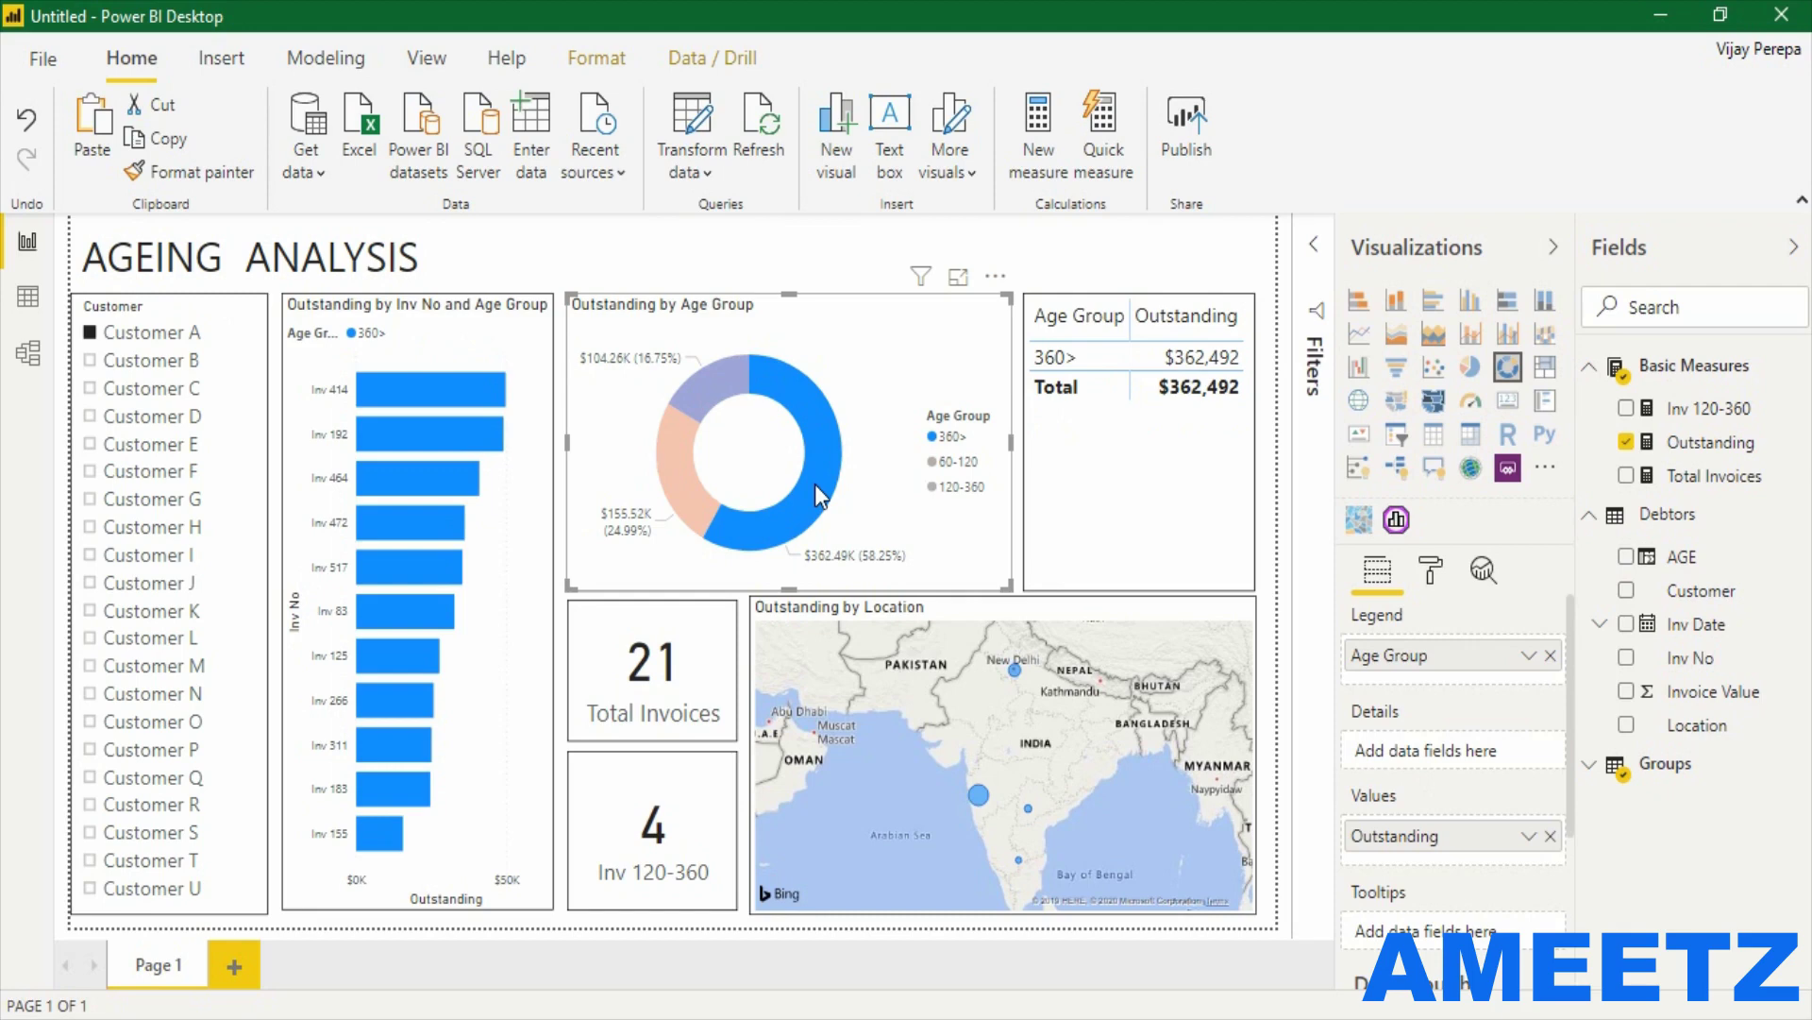
{"action": "mouse_move", "coordinate": [700, 525]}
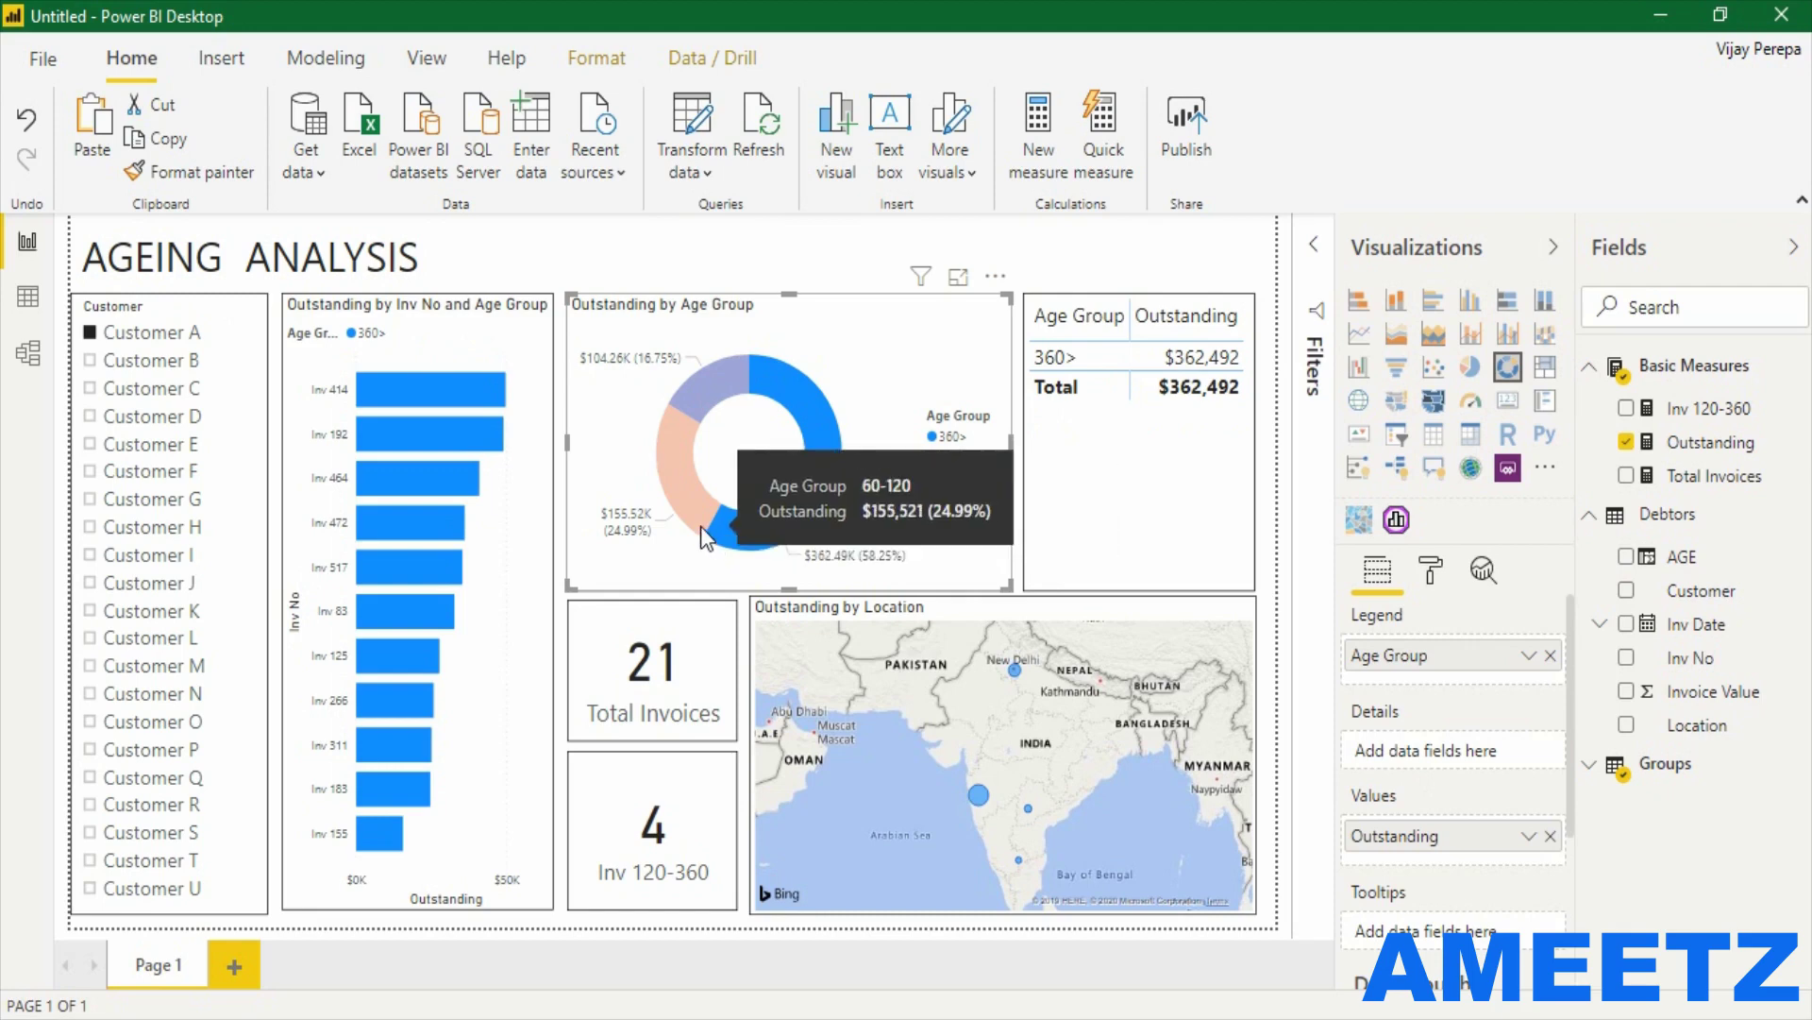
{"action": "left_click", "coordinate": [700, 522]}
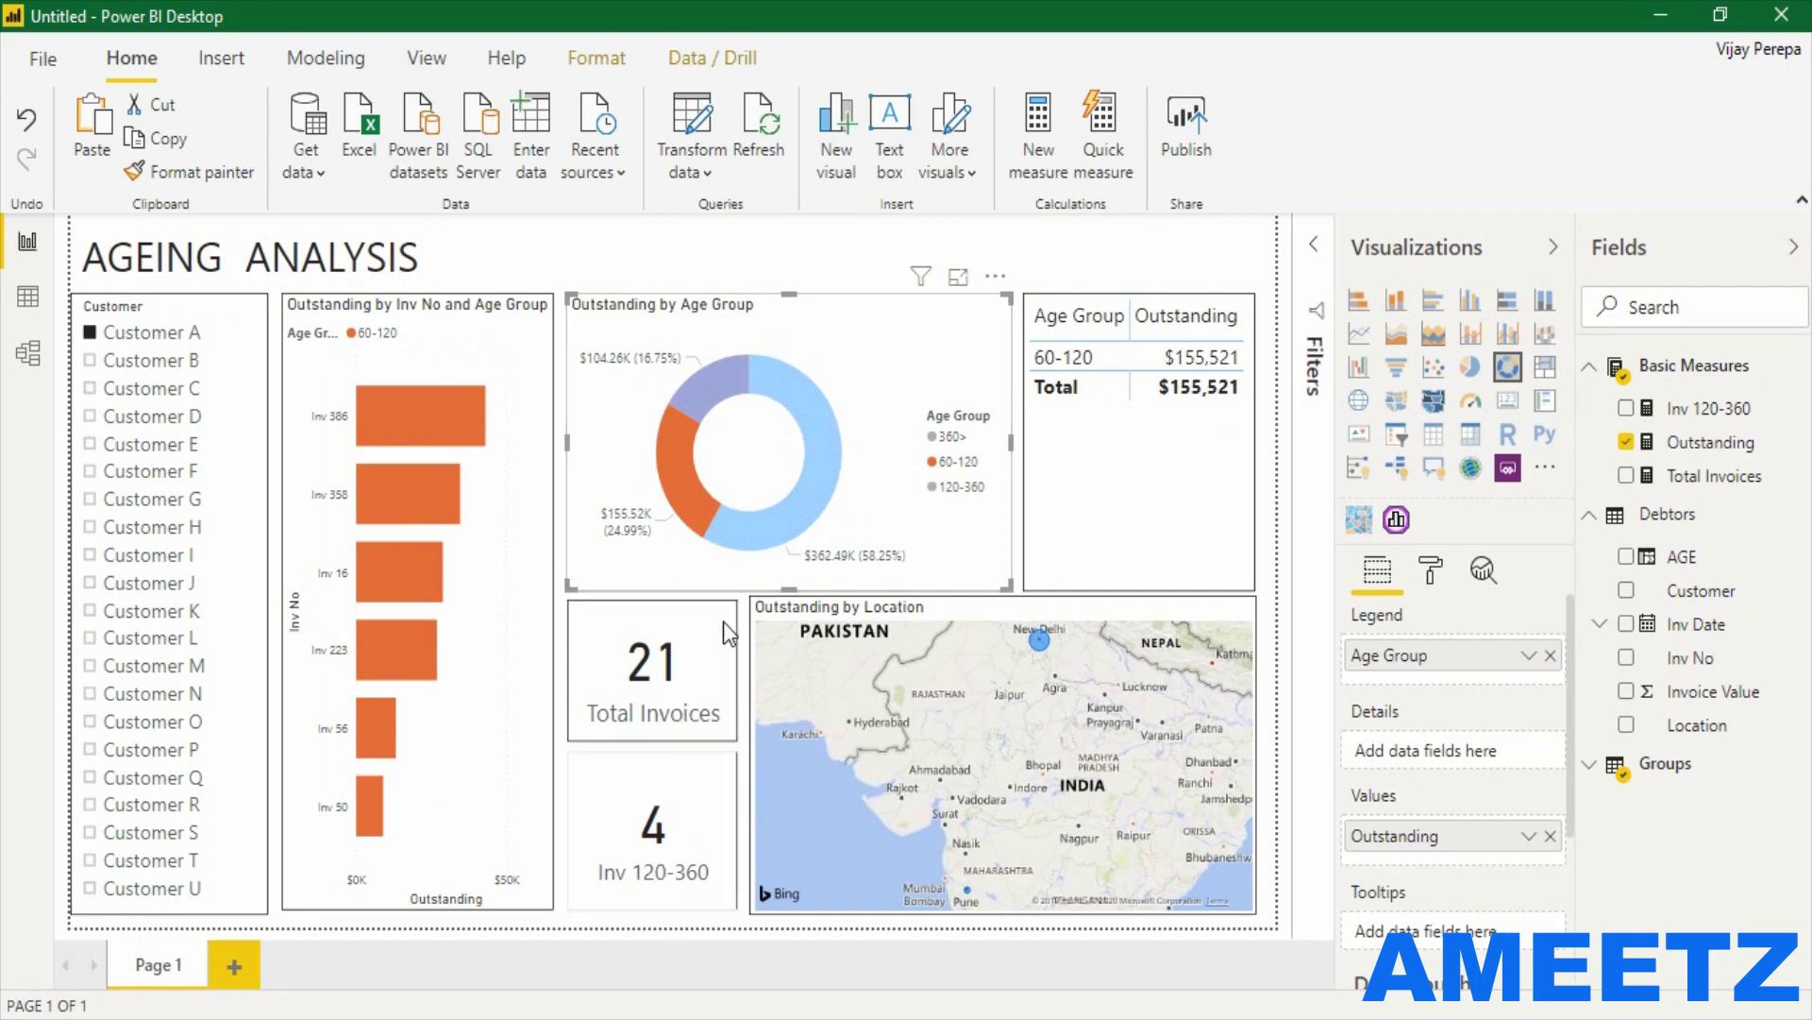
{"action": "left_click", "coordinate": [718, 395]}
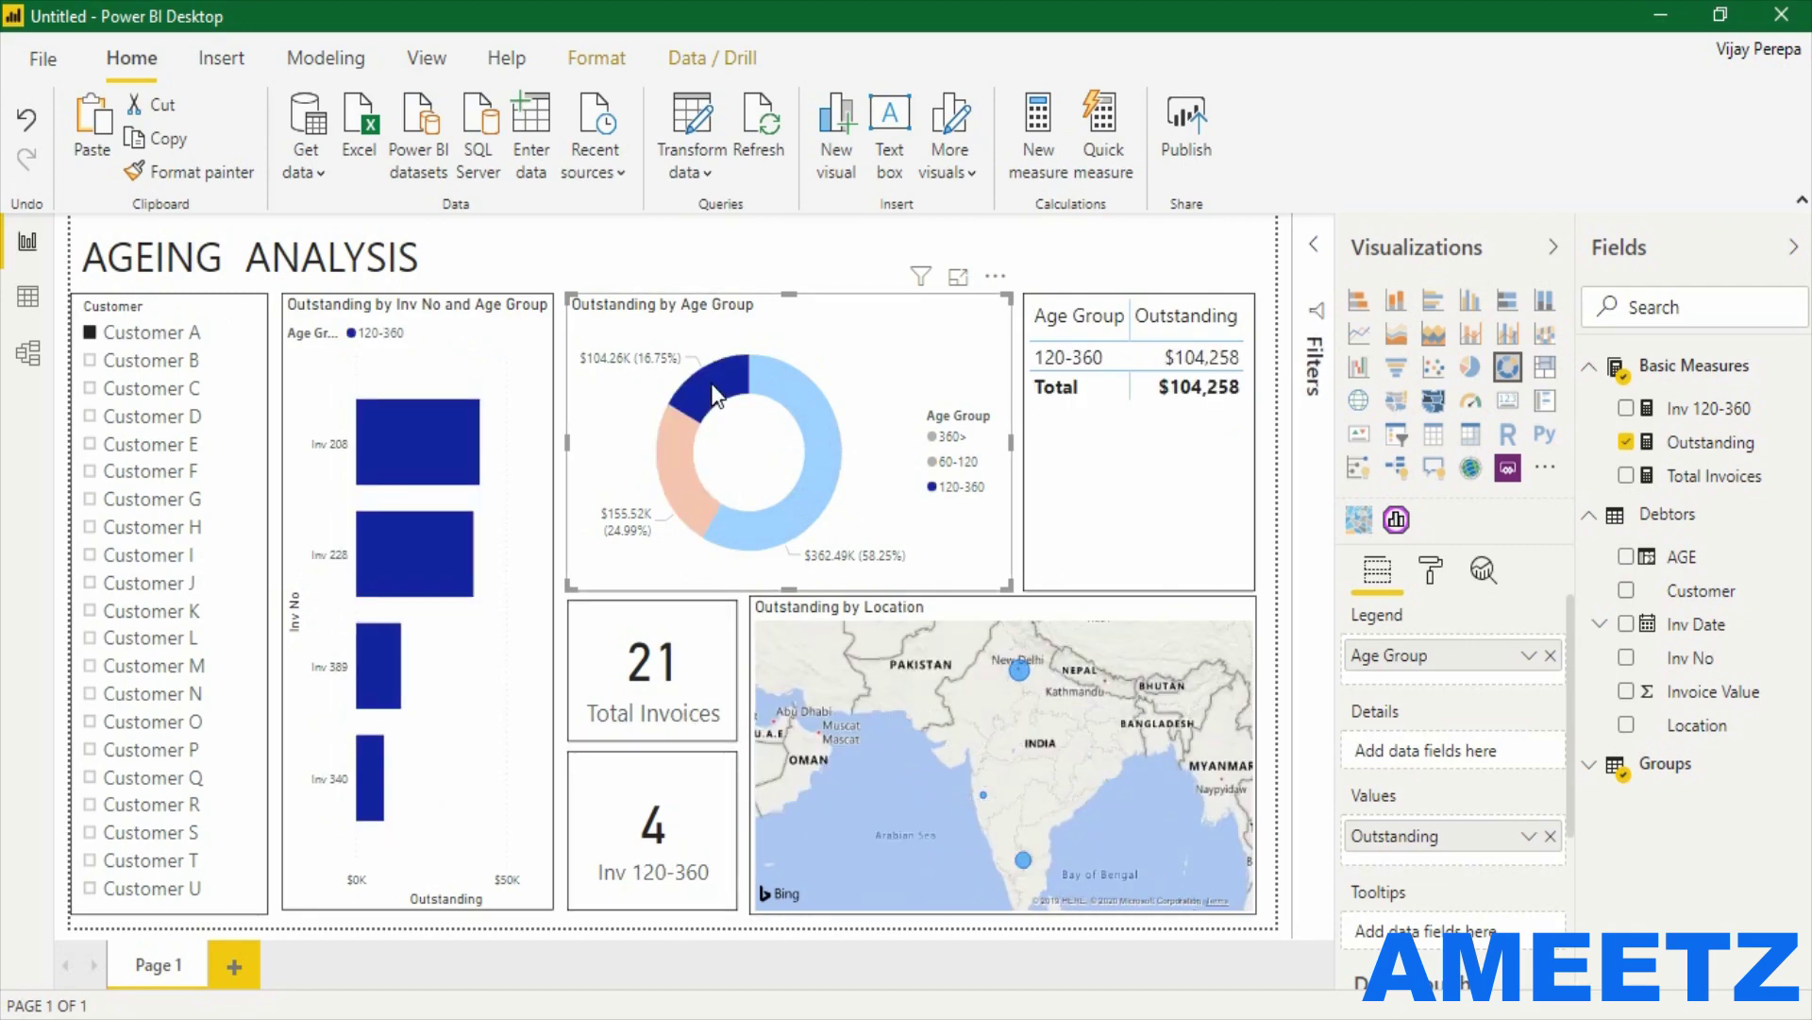
{"action": "left_click", "coordinate": [718, 395]}
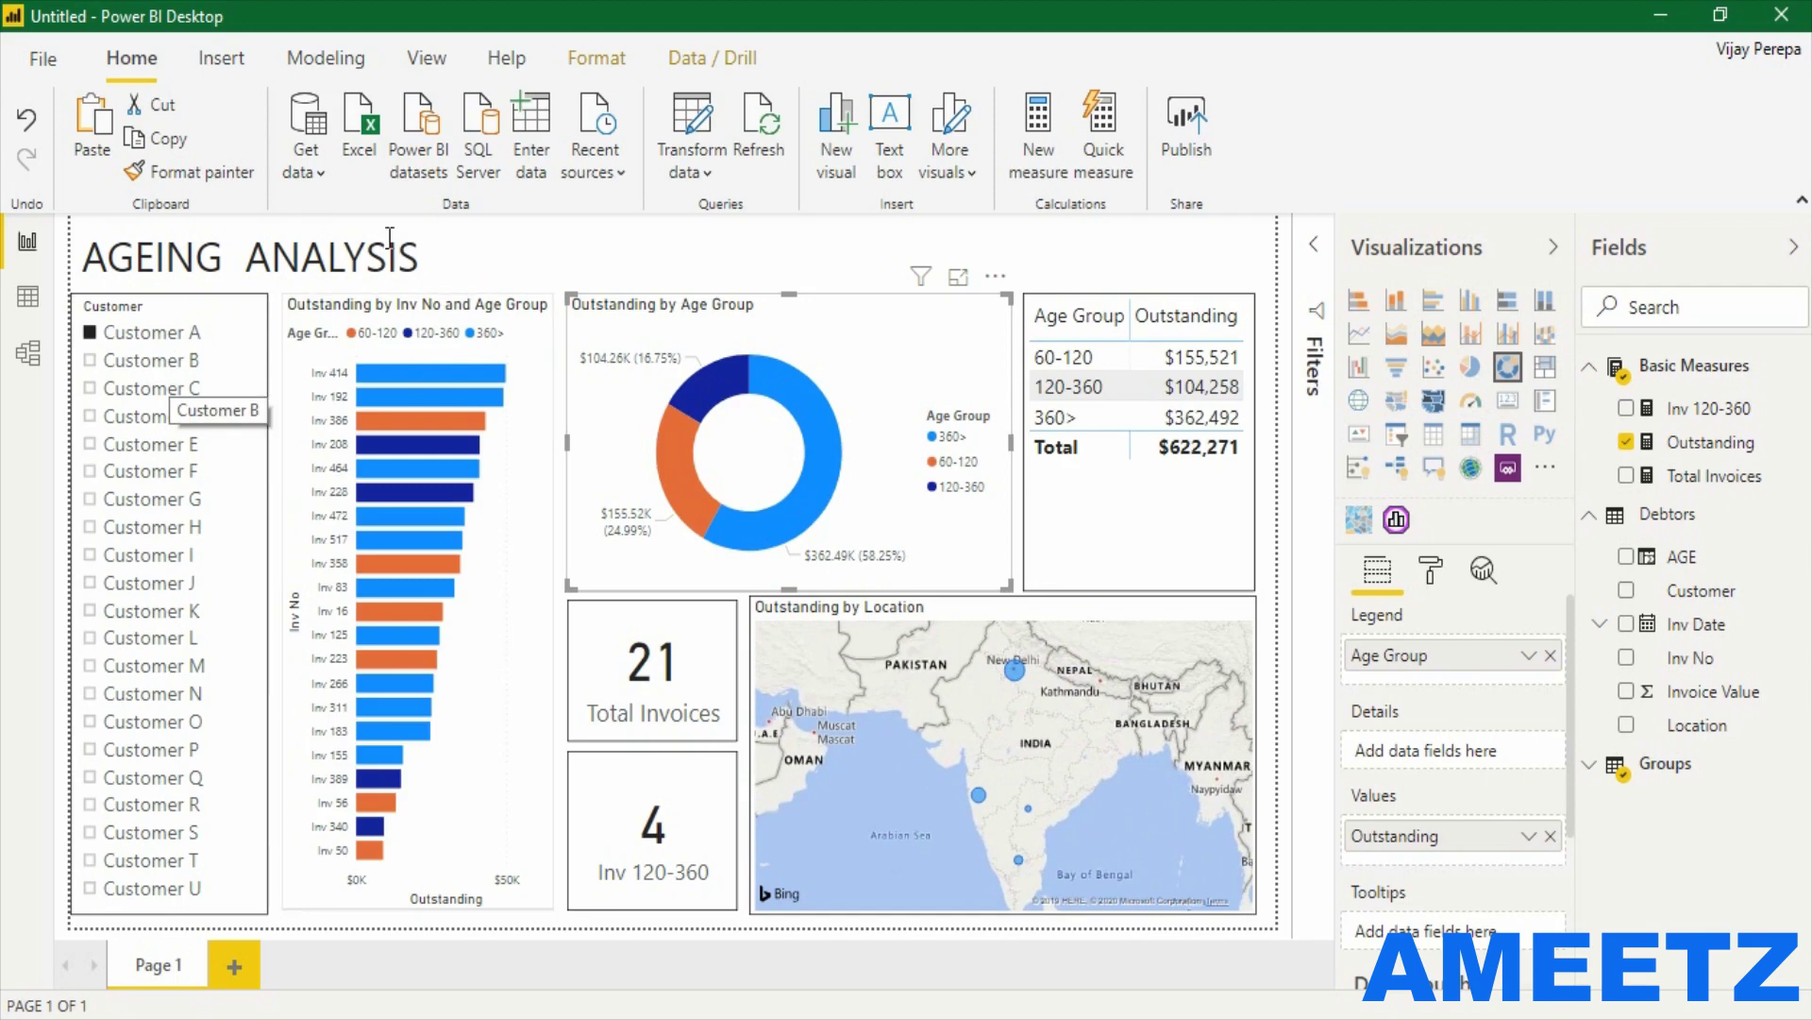
{"action": "left_click", "coordinate": [562, 268]}
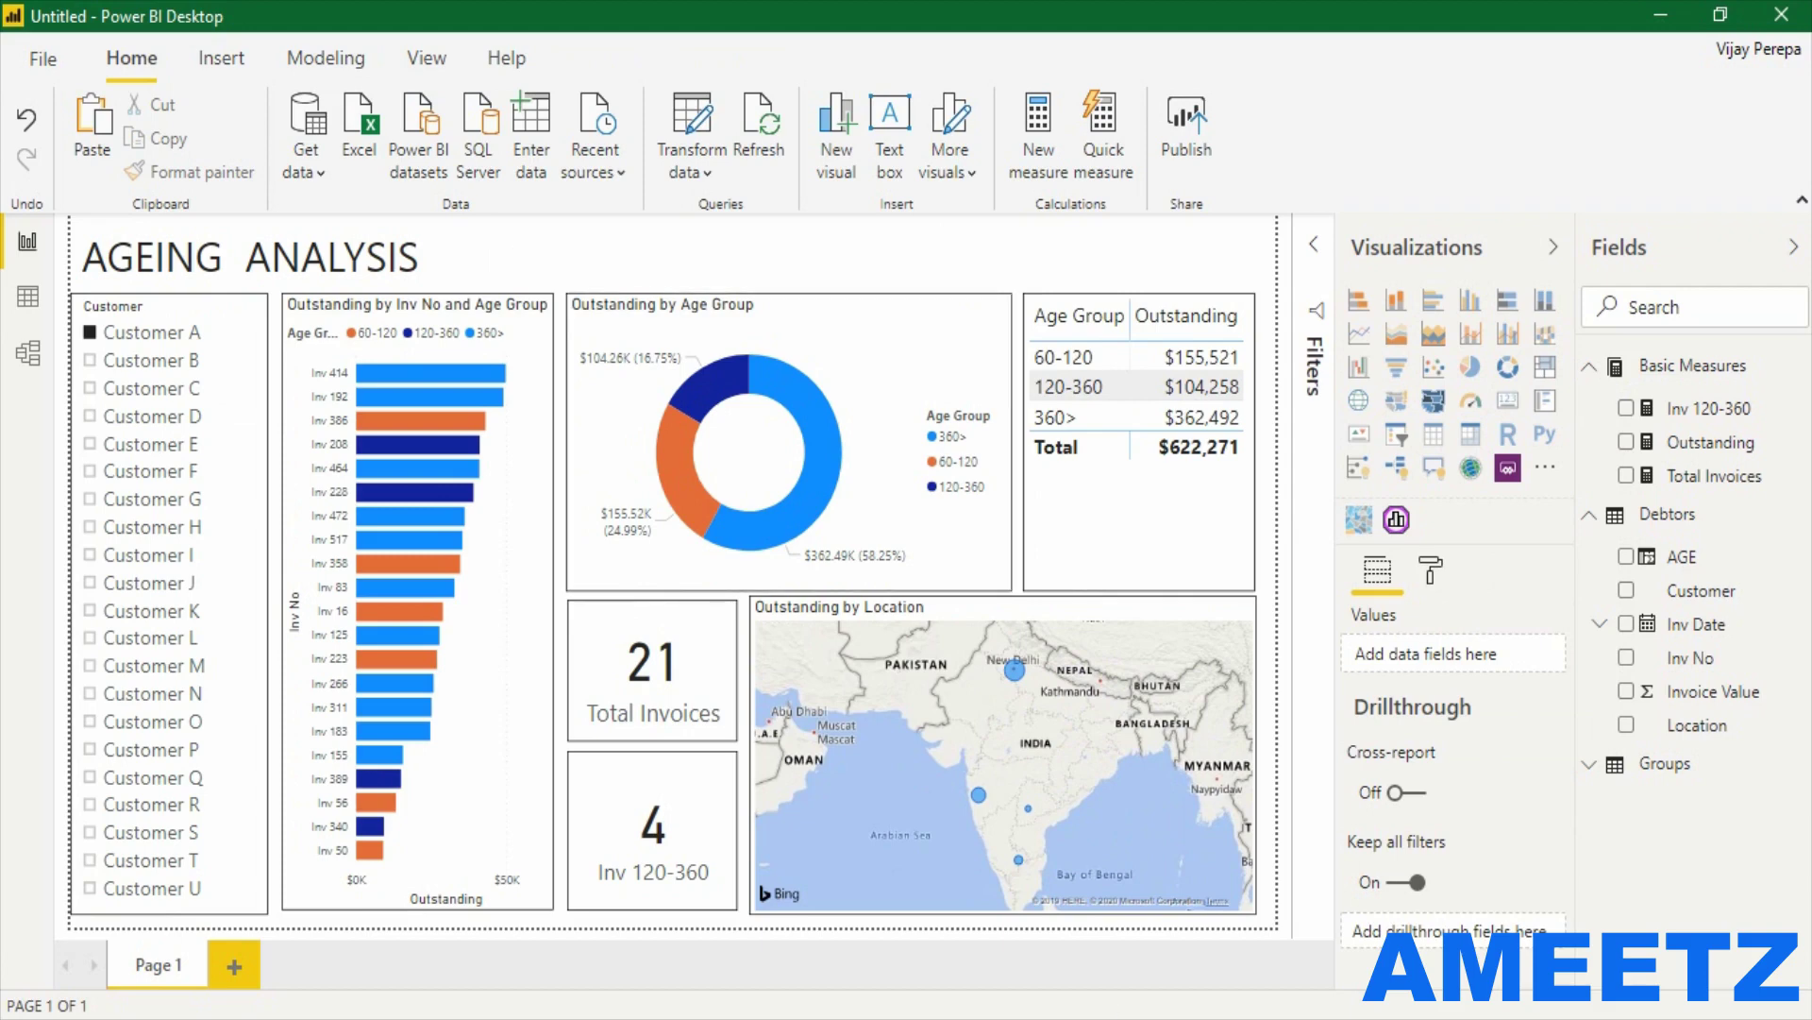
Apply the dark theme from the View tab's Themes gallery to recolour the report.
{"action": "left_click", "coordinate": [427, 57]}
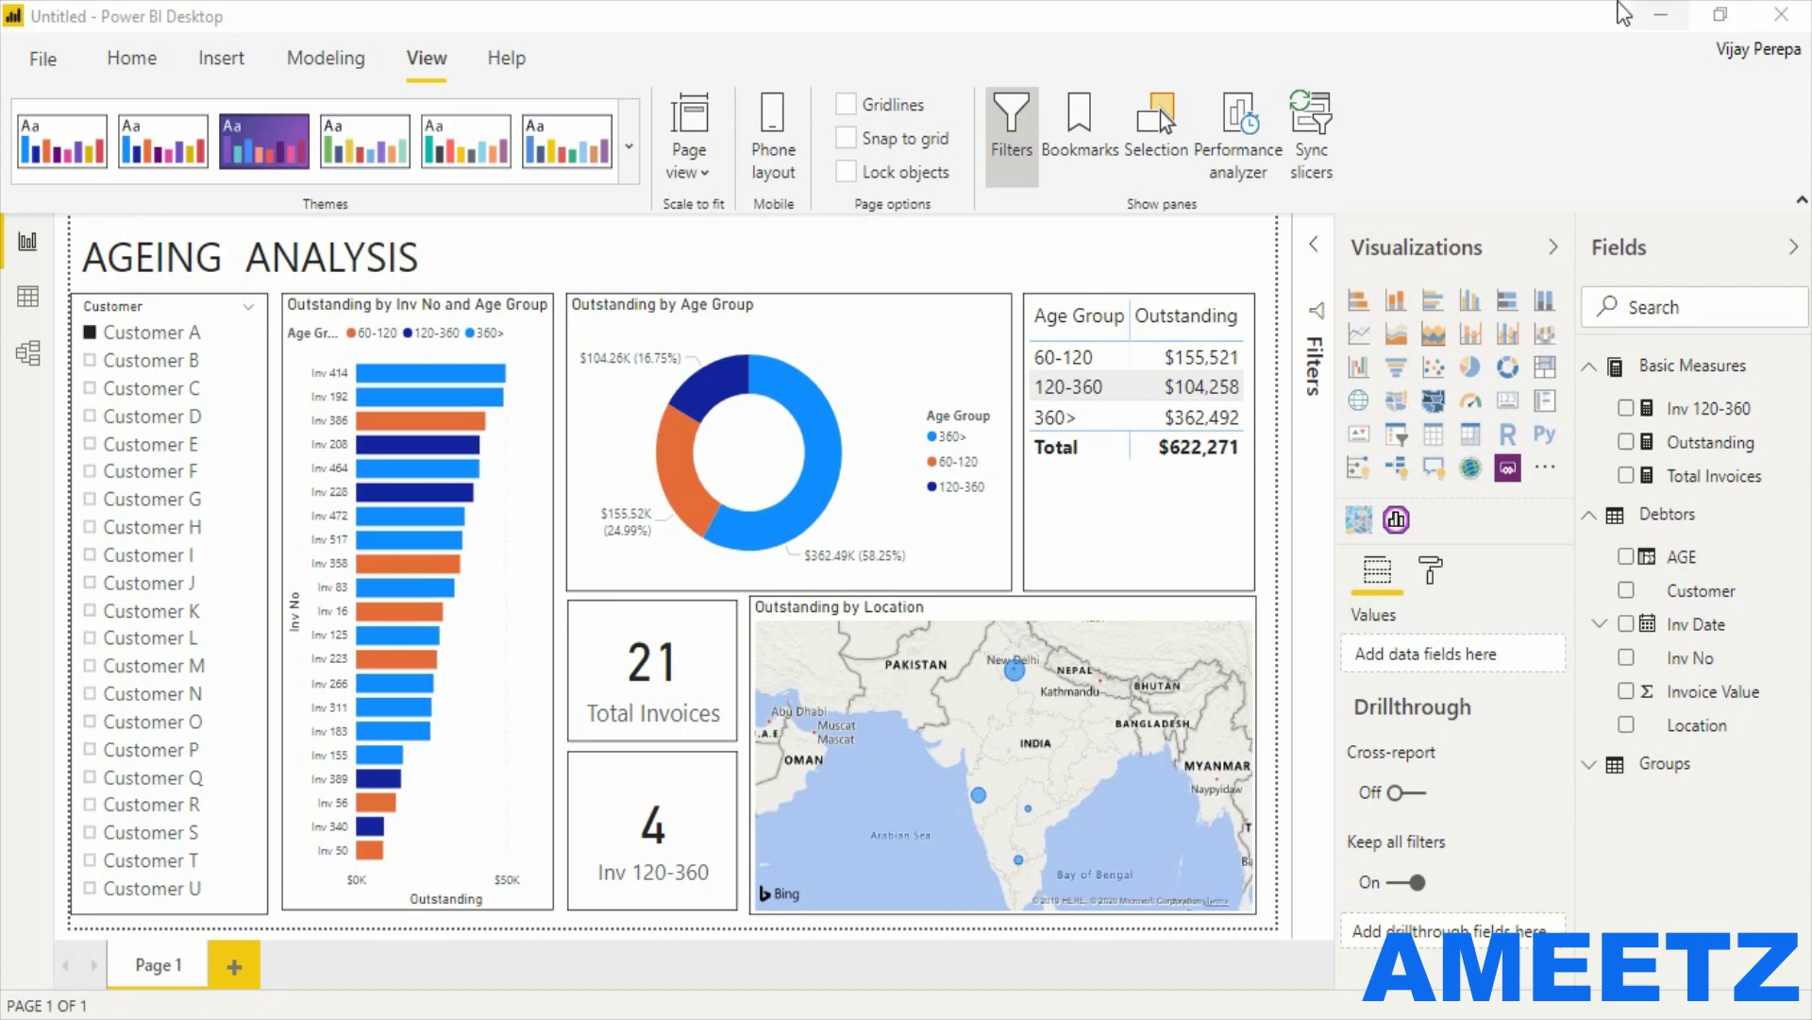
{"action": "left_click", "coordinate": [630, 149]}
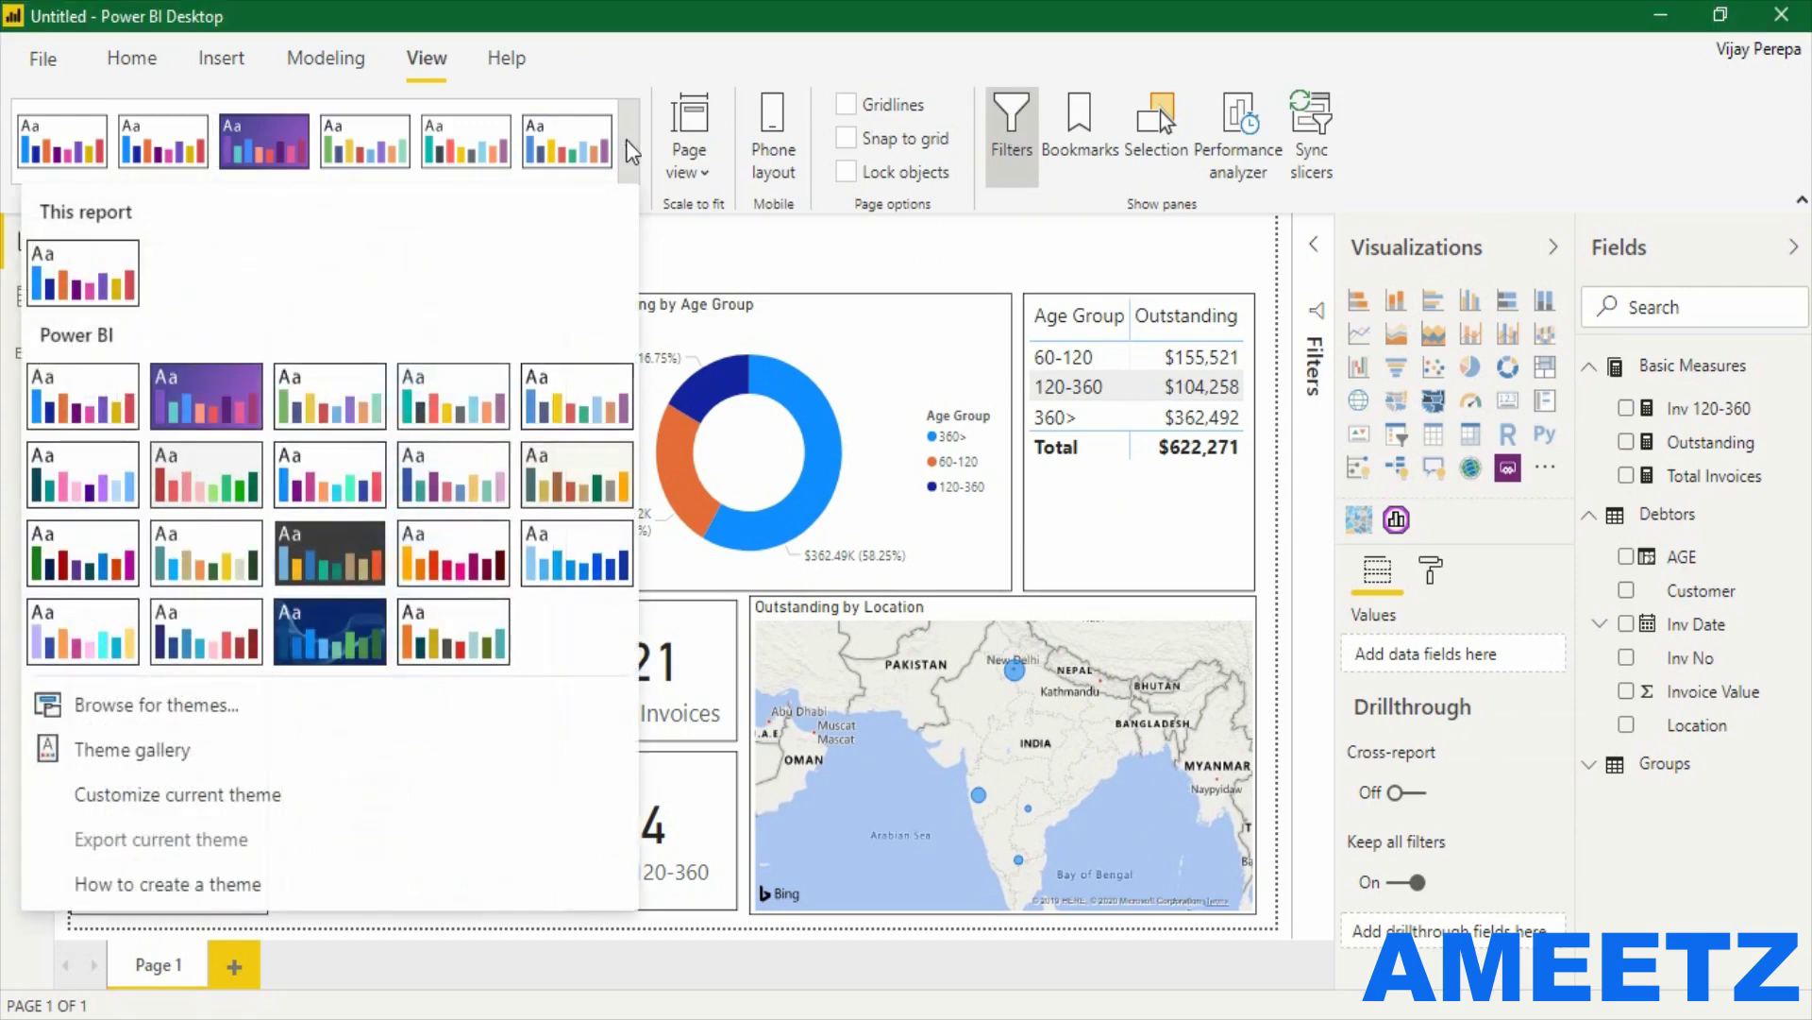
{"action": "left_click", "coordinate": [354, 552]}
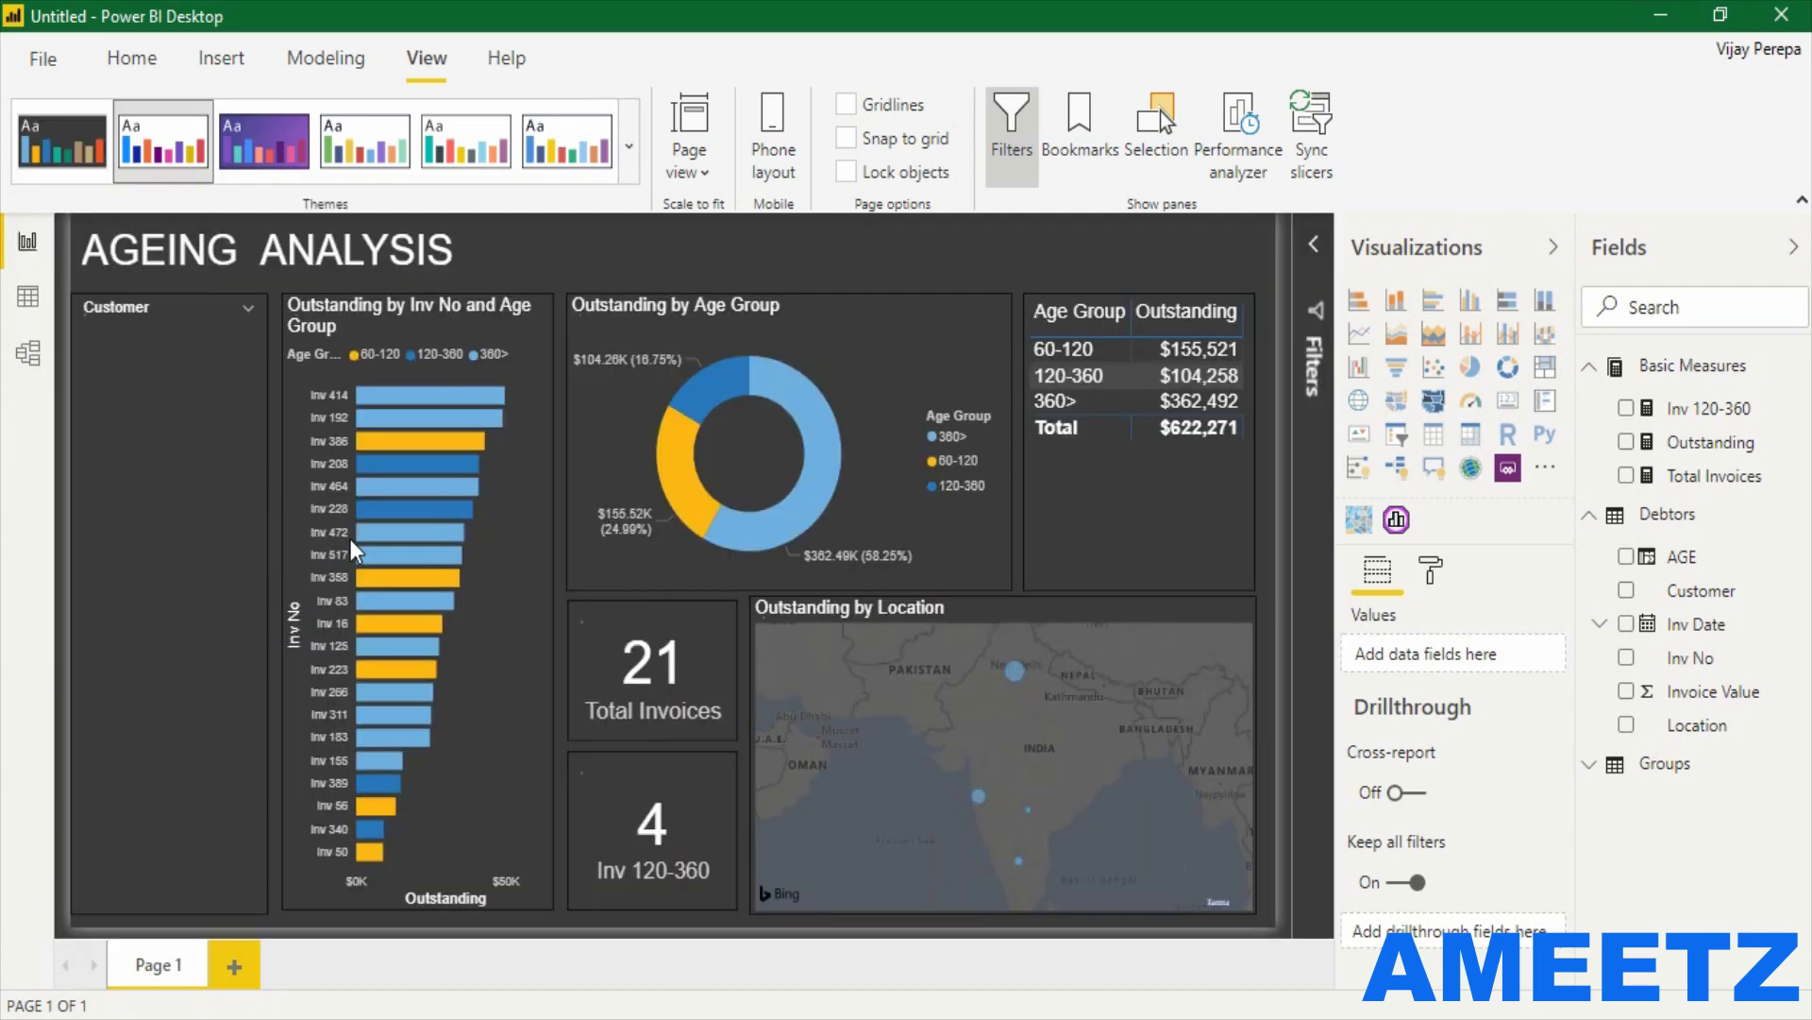